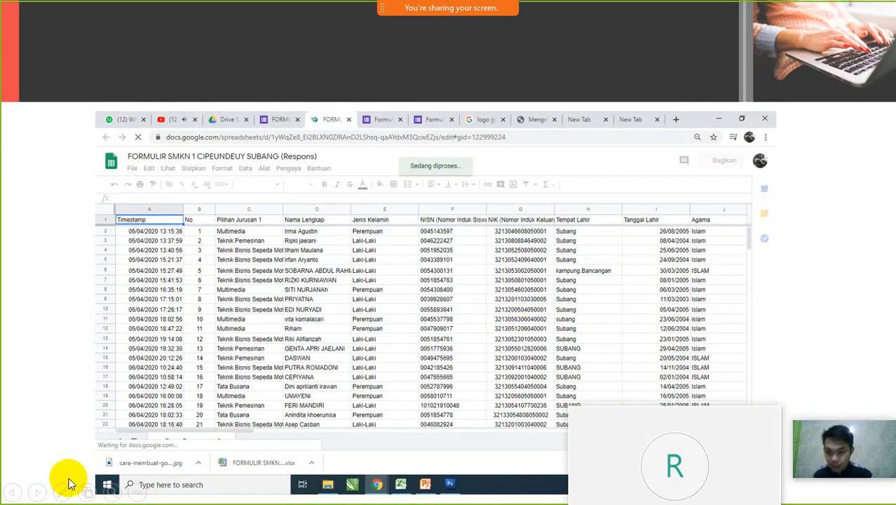
- Advance the slideshow to the G Suite Marketplace add-ons slide
left_click(12, 492)
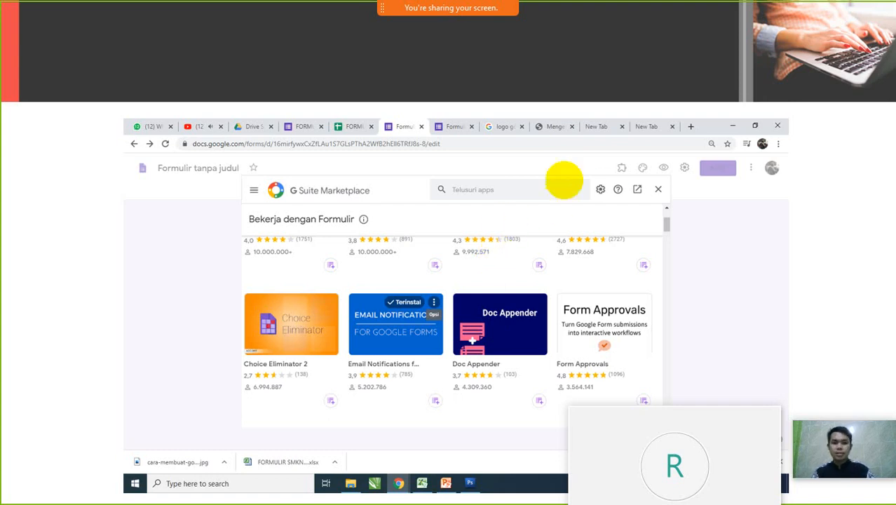
- Advance one more slide, then exit the slideshow to edit slide 15
left_click(536, 294)
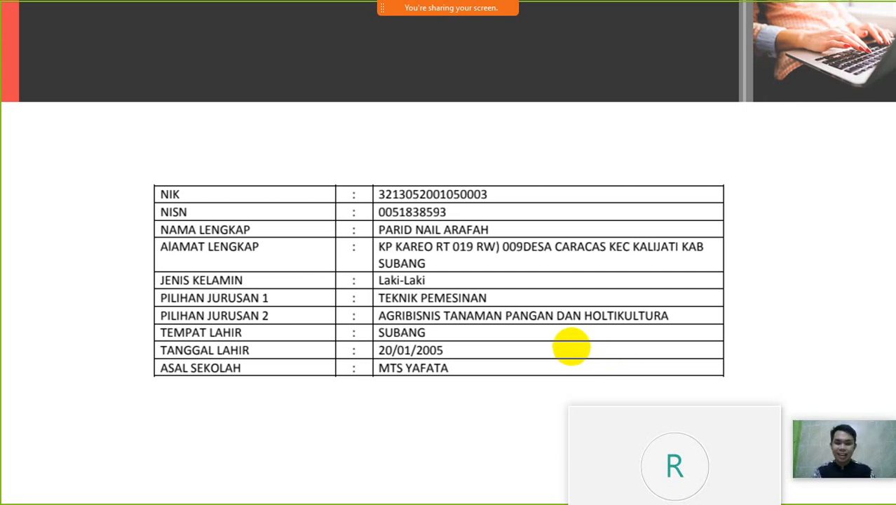
key("Escape")
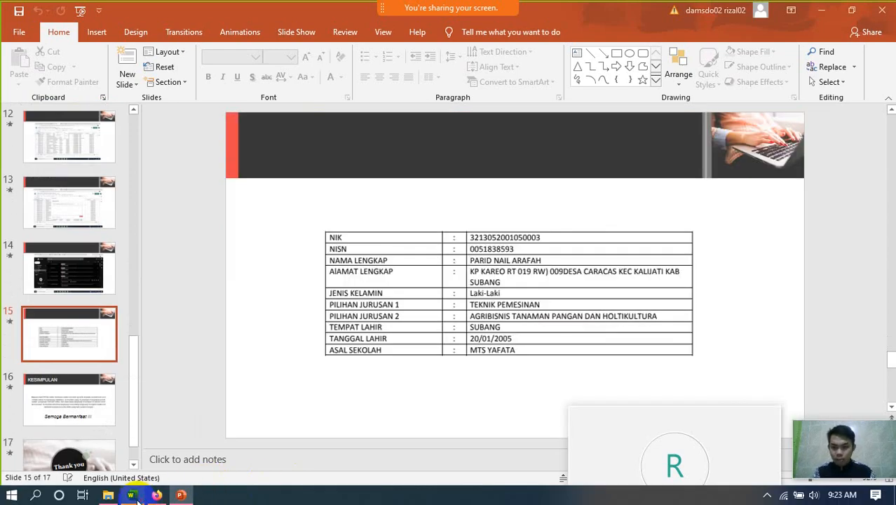
- In Word, type the heading lines 'BUKTI PENDAFTARAN' and 'SMKN CIPEUNDEUY SUBANG'
left_click(133, 497)
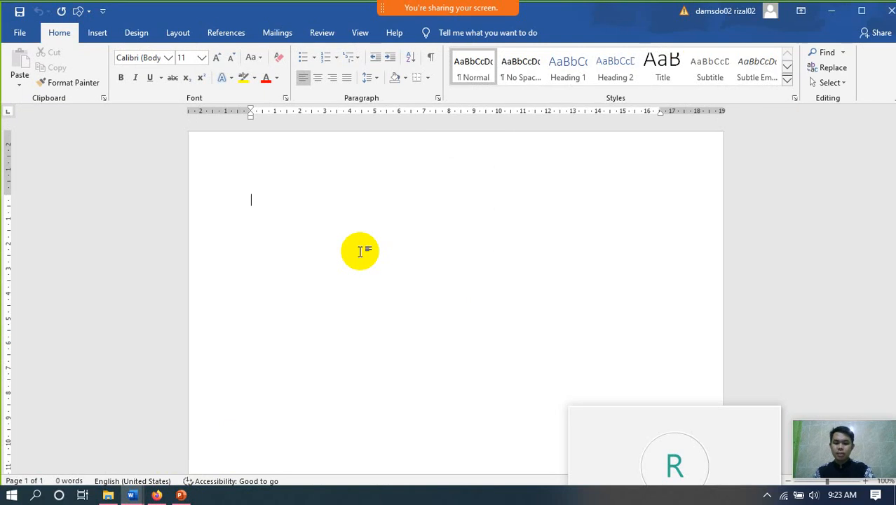
type("BY")
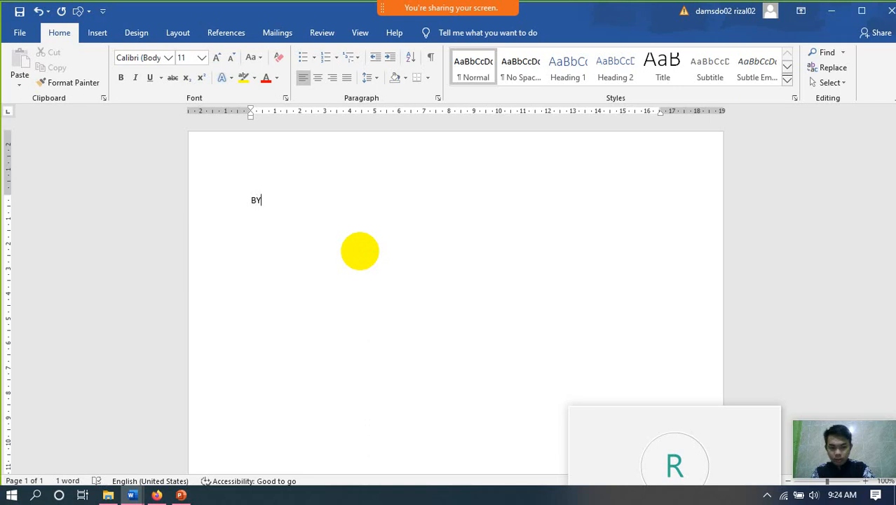
key("BackSpace")
type("UKTI P")
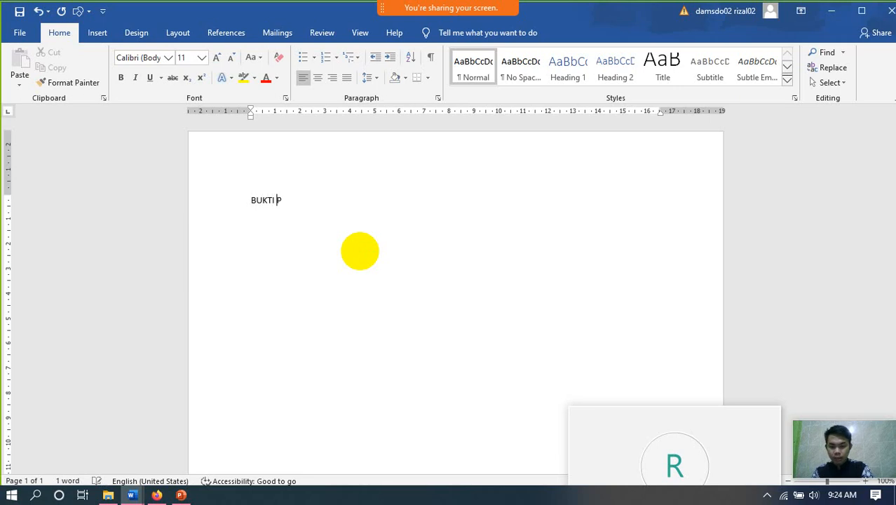
type("ENDAFTA")
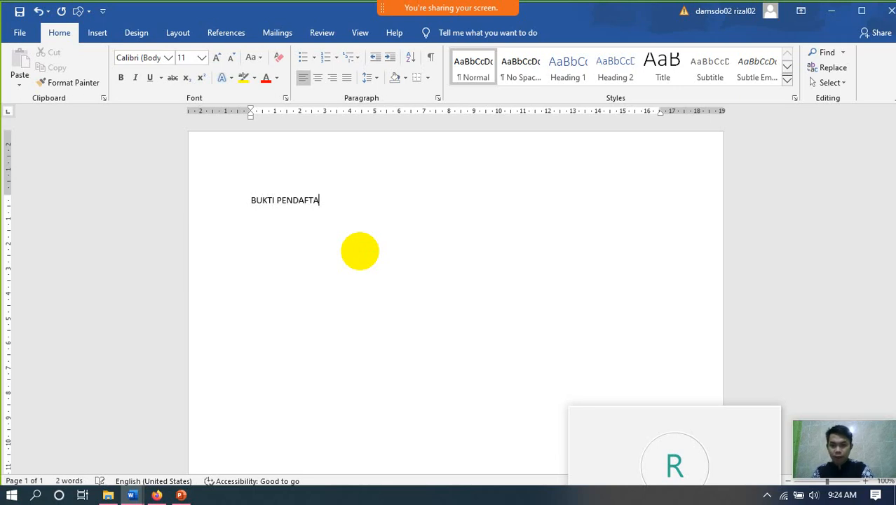
type("RAN")
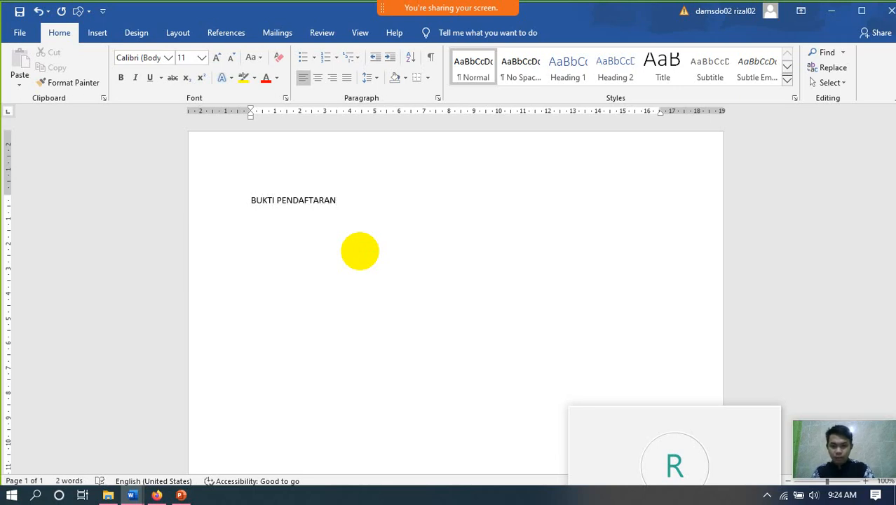
key("Return")
type("SMKN 1")
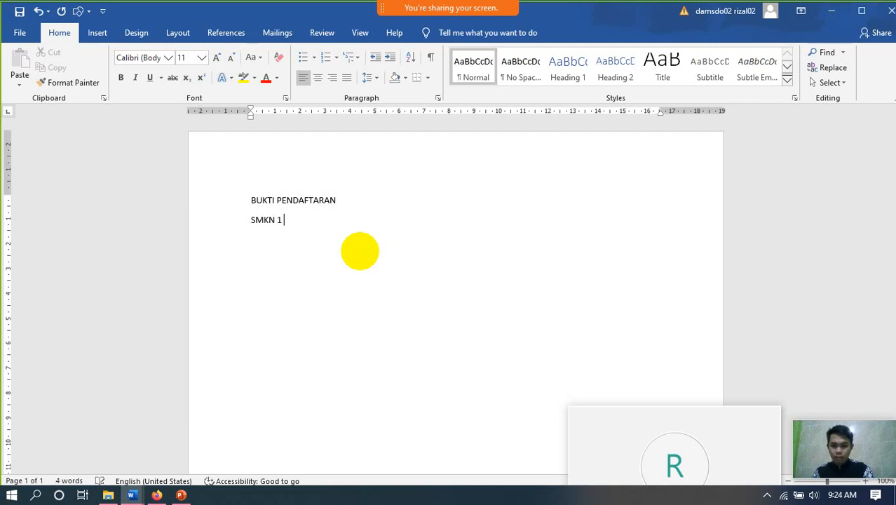
type("CIPEUN")
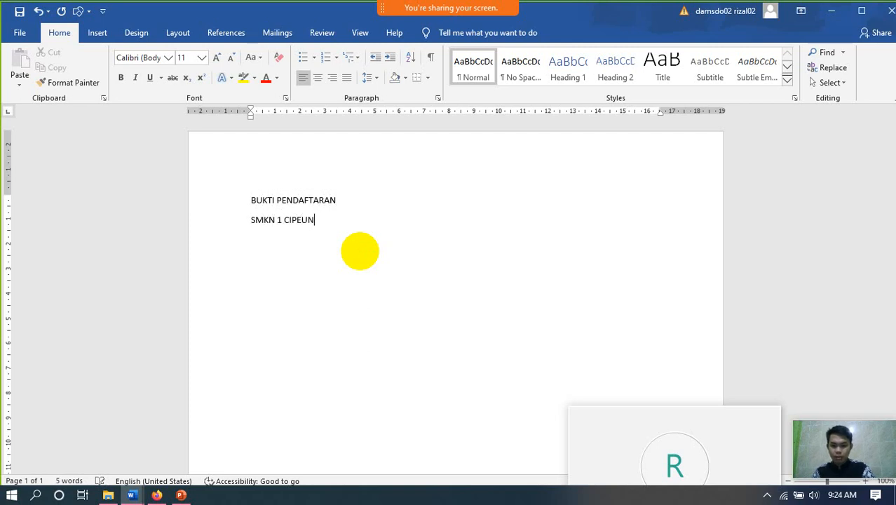
type("DEUY SUBANG")
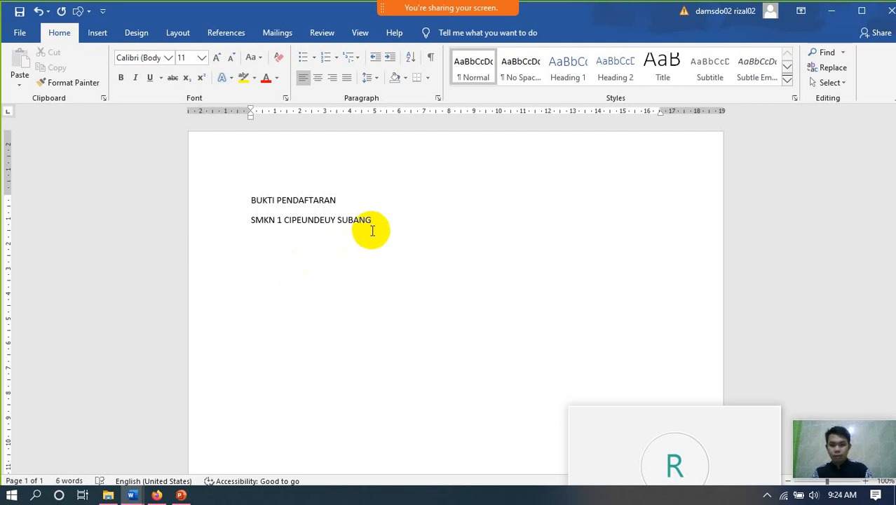
- Centre both heading lines and add an empty line below SUBANG
left_click(315, 197)
key("ctrl+a")
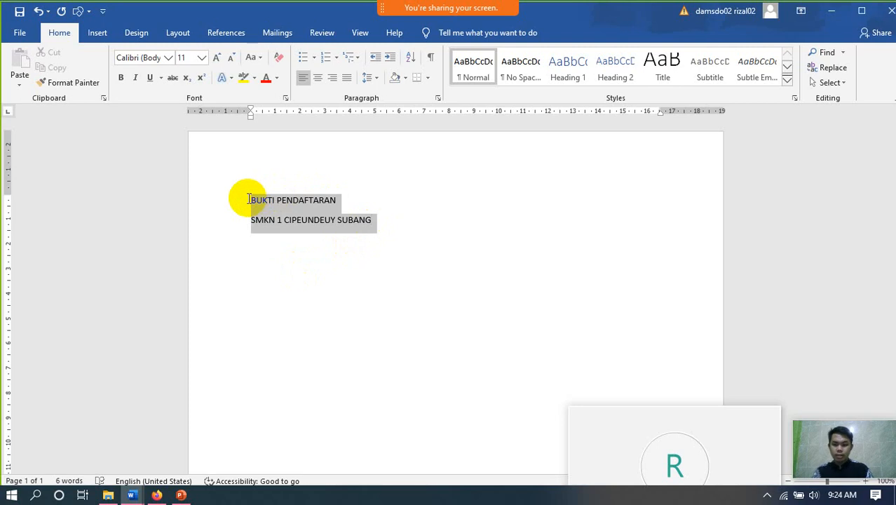
key("ctrl+e")
left_click(449, 231)
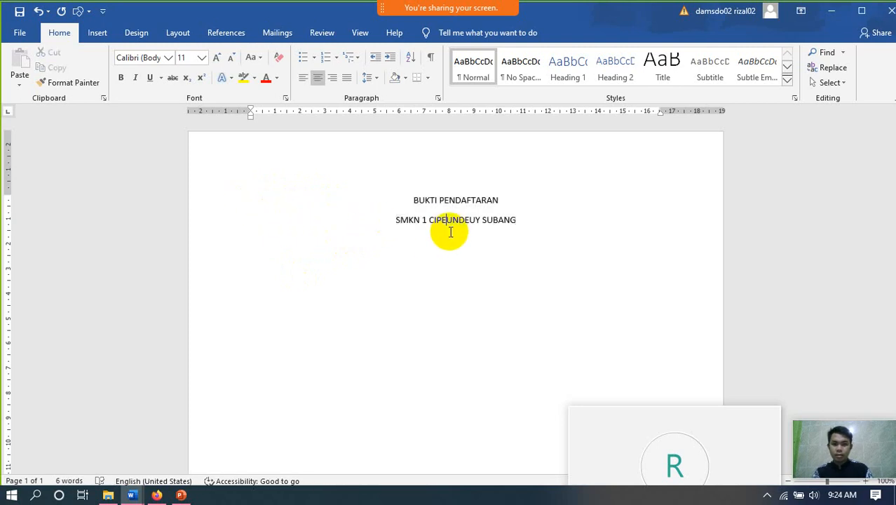
left_click(524, 226)
key("Return")
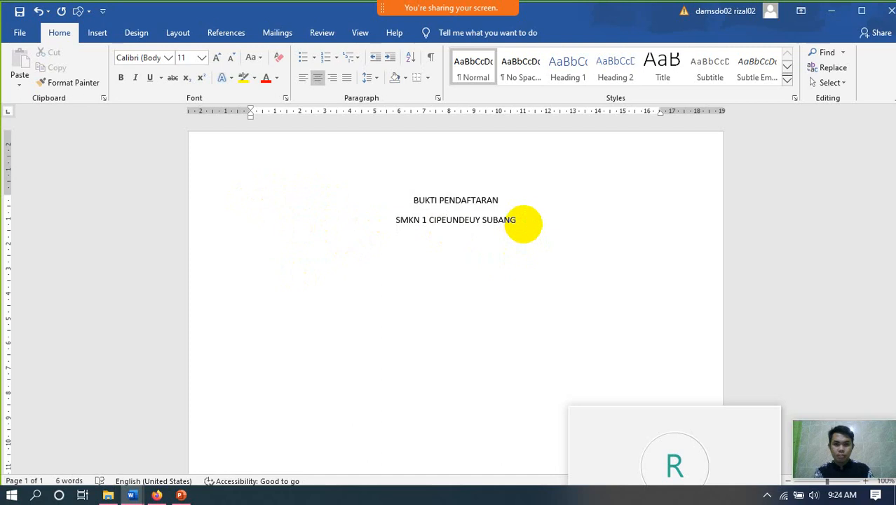
- Insert a 3-column, 6-row table below the heading
left_click(98, 35)
left_click(93, 73)
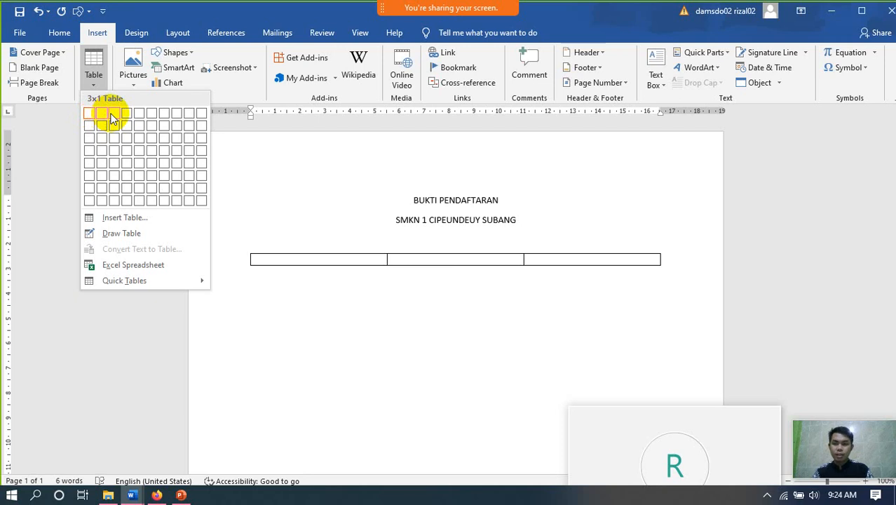
left_click(117, 177)
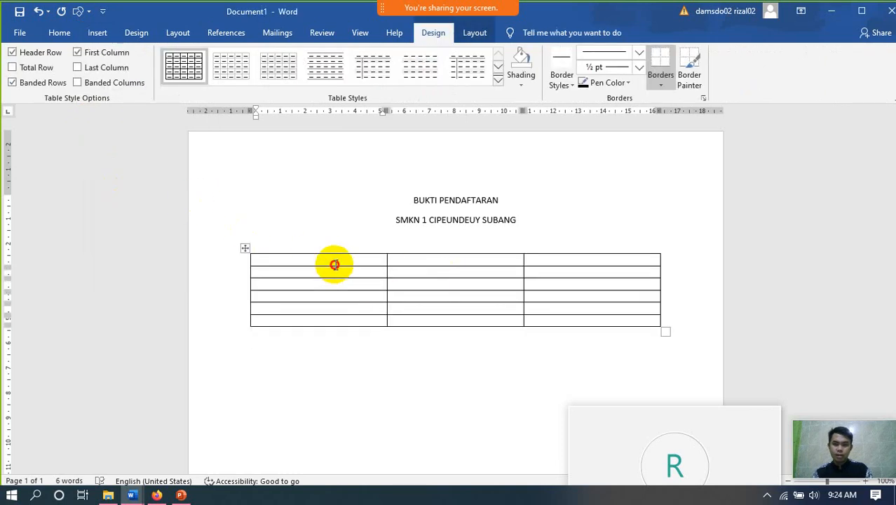
- Type Nama, Tempat Lahir, Tanggal Lahir, Jenis Kelamin, Asal Sekolah down the first column
left_click(335, 265)
type("nAMA")
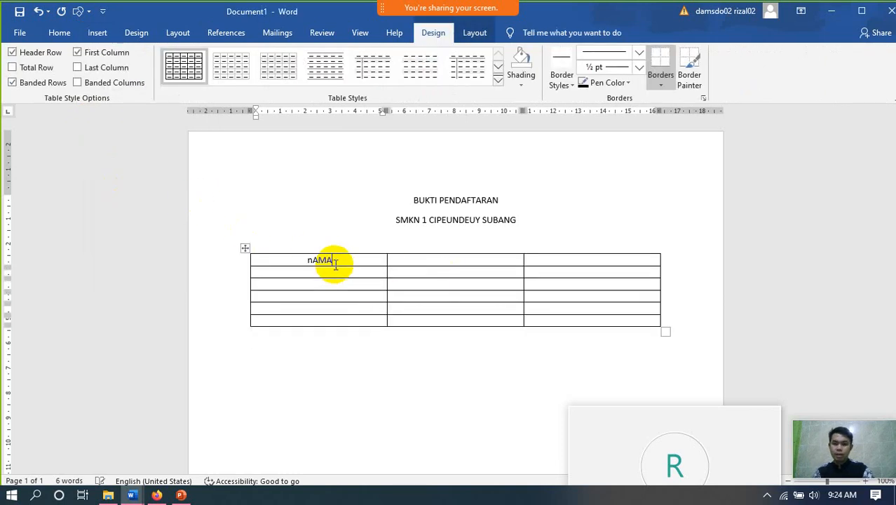
key("BackSpace")
key("BackSpace")
key("BackSpace")
key("BackSpace")
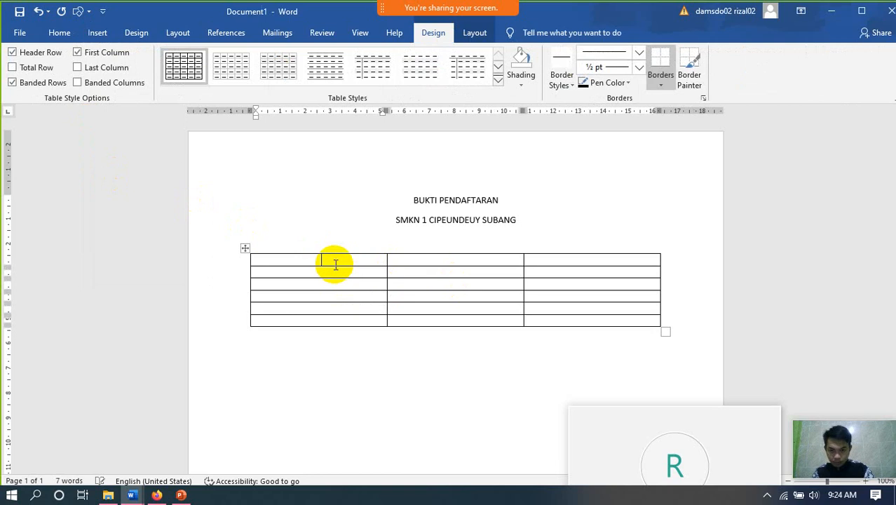
key("Caps_Lock")
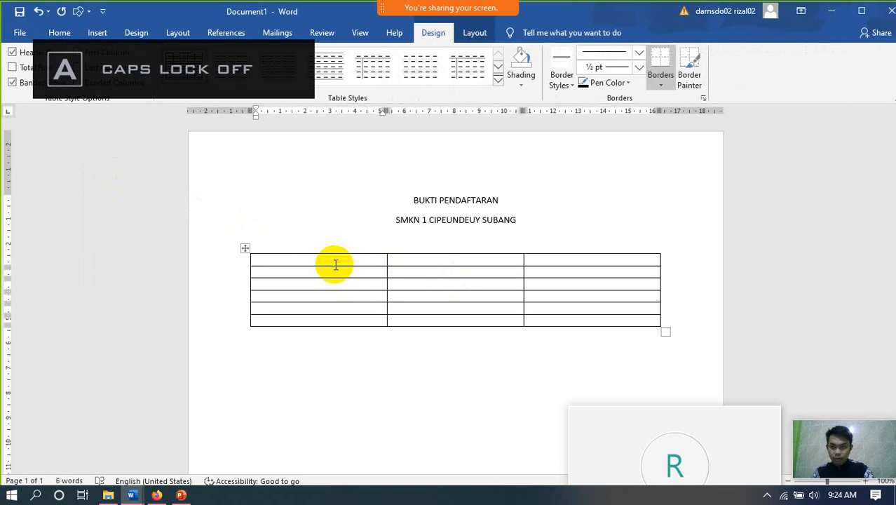
type("Nama ")
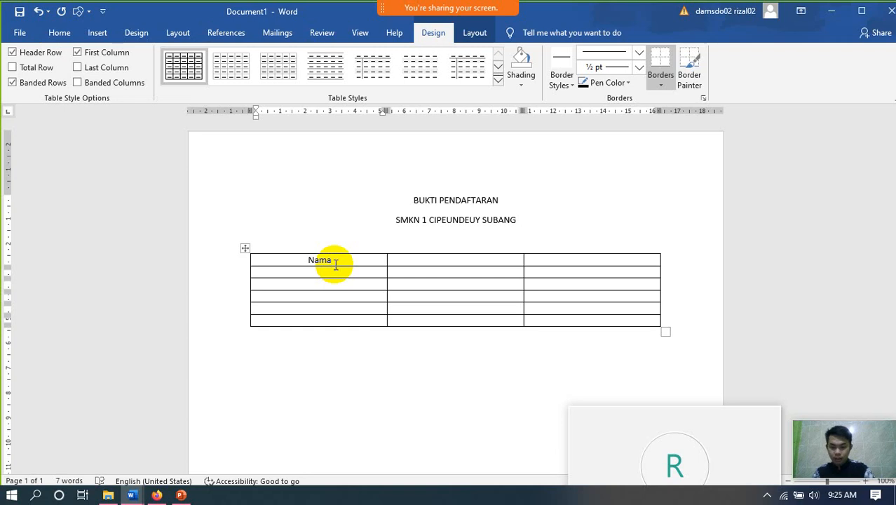
type("Tempat")
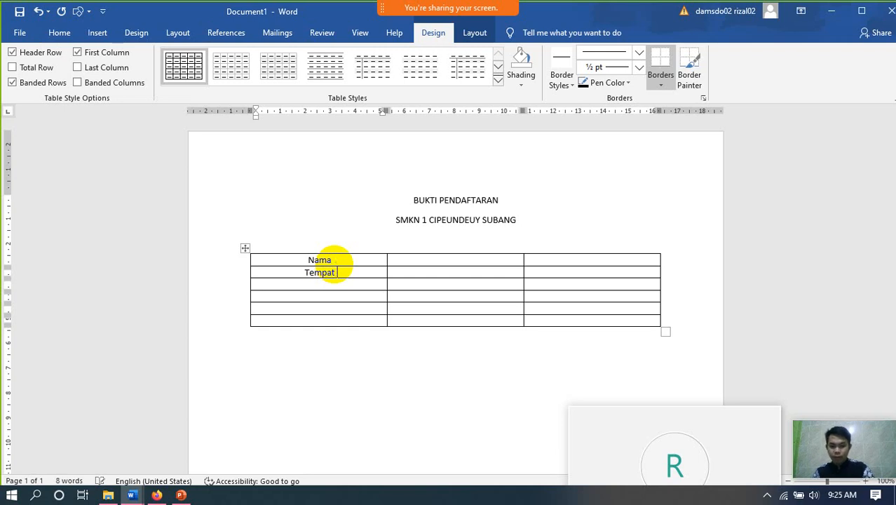
type(" Lahir ")
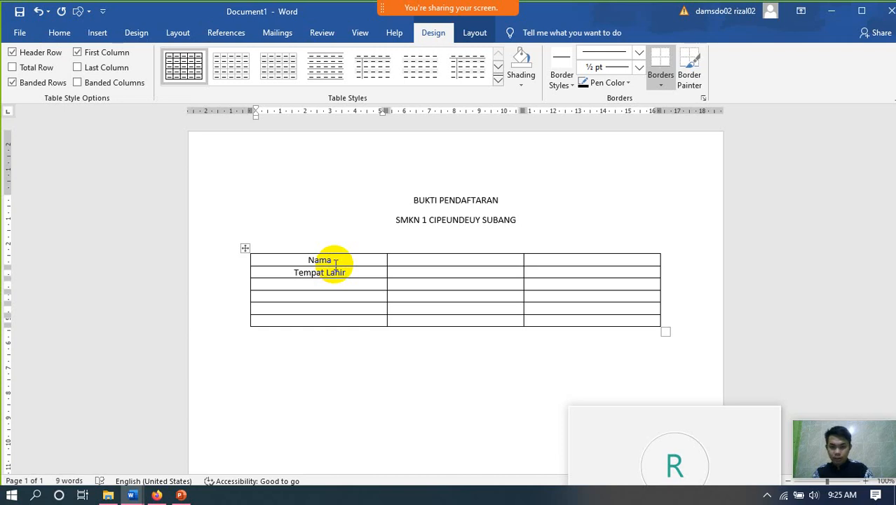
type("Tang")
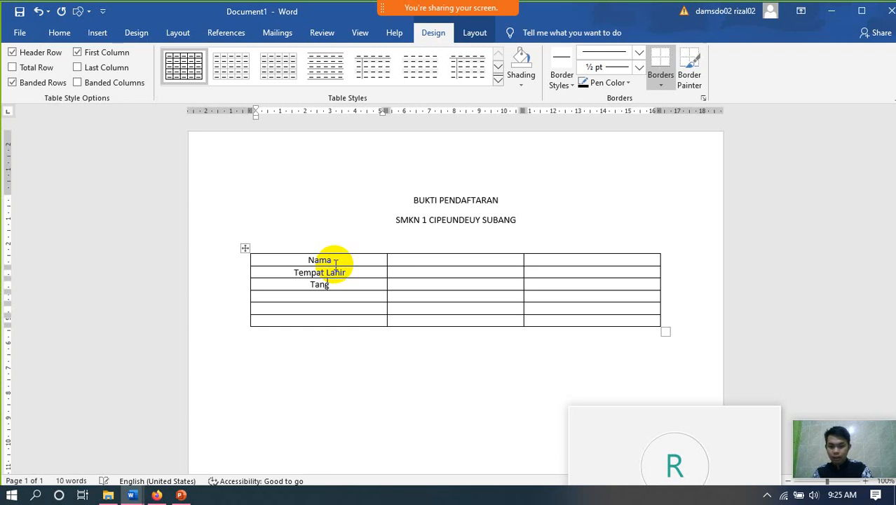
type("gal ")
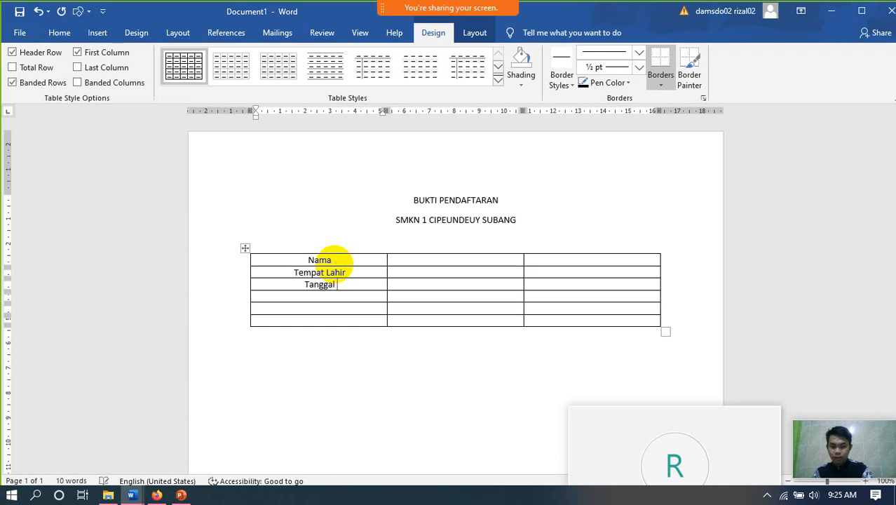
type("Lahir ")
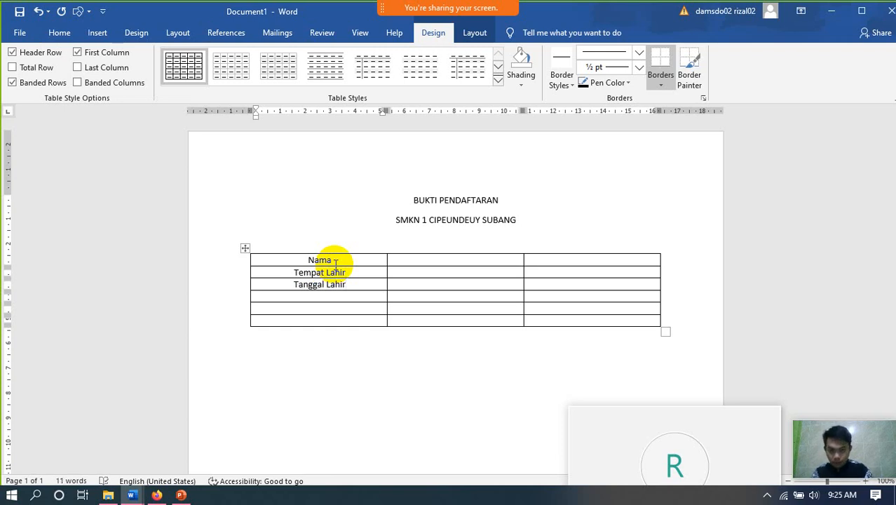
type("Jeni")
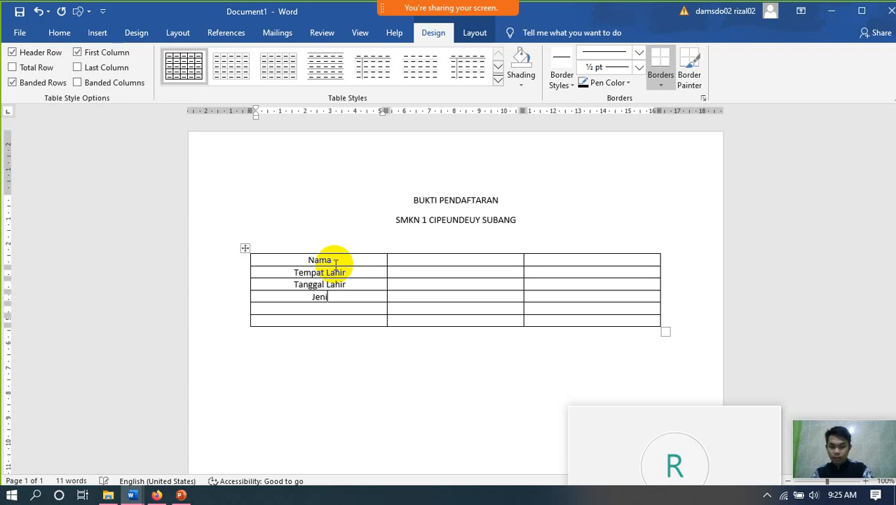
type("s Kelam")
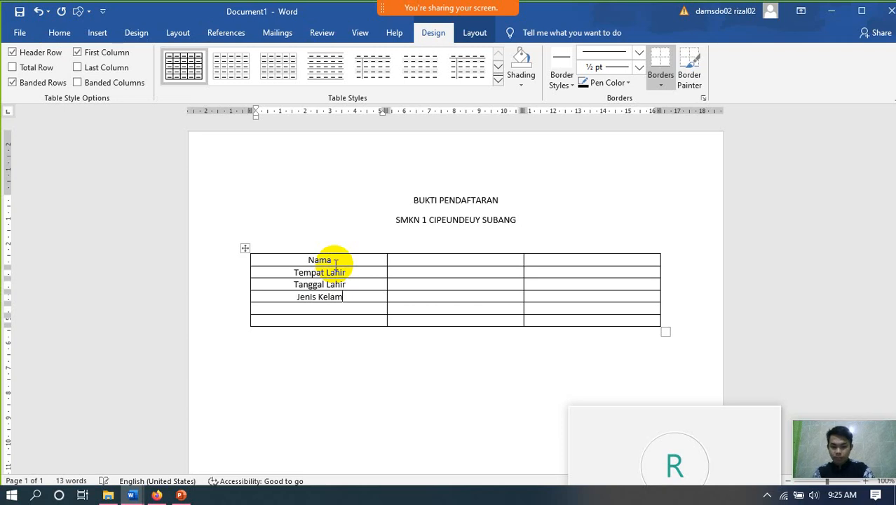
type("in A")
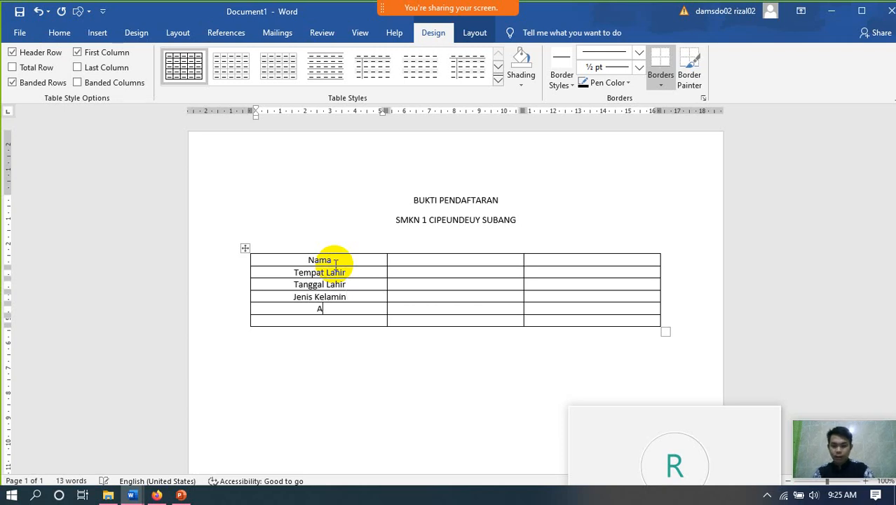
type("sal S")
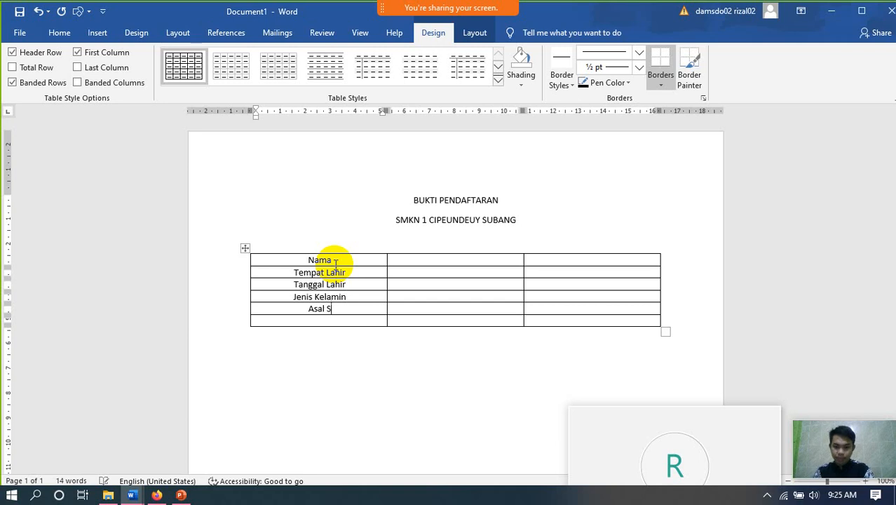
type("ekolah")
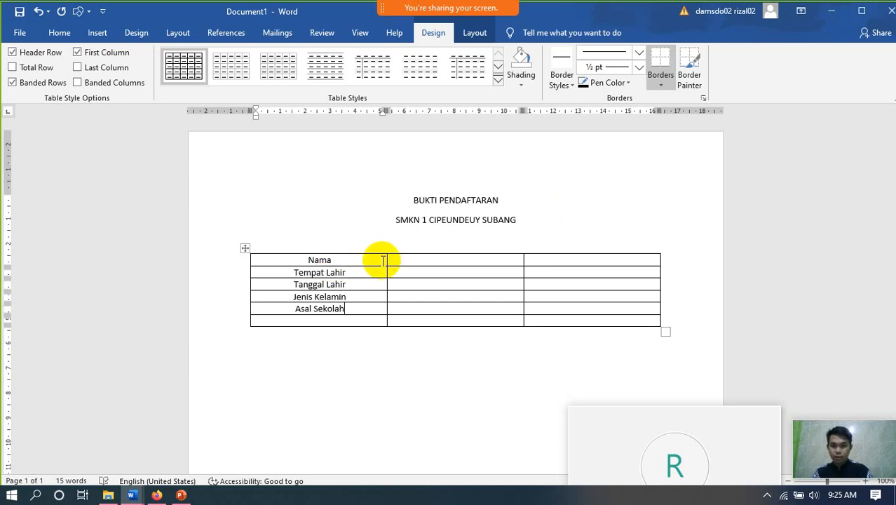
- Fit the first column to its labels and change the school line to 'SMPN XXXXXXXXXXXXXXXXXXXX'
left_click_drag(388, 258, 320, 277)
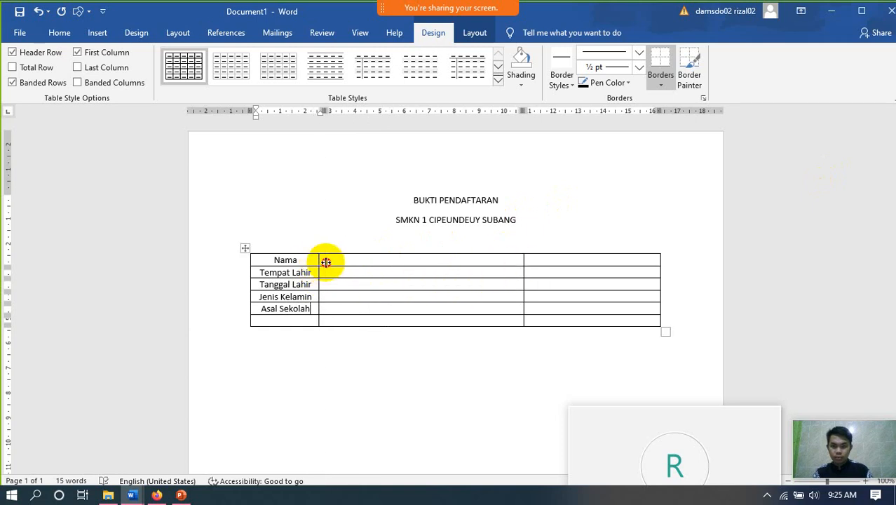
left_click_drag(326, 261, 381, 265)
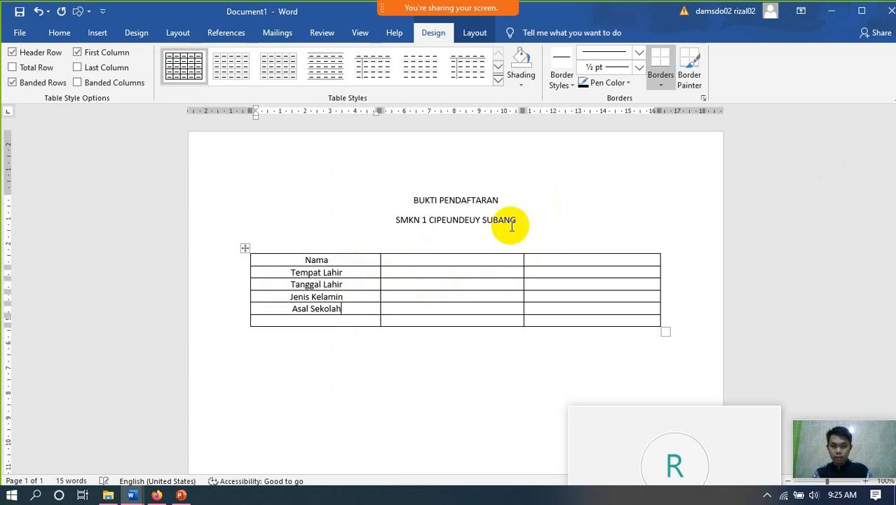
left_click_drag(515, 222, 390, 223)
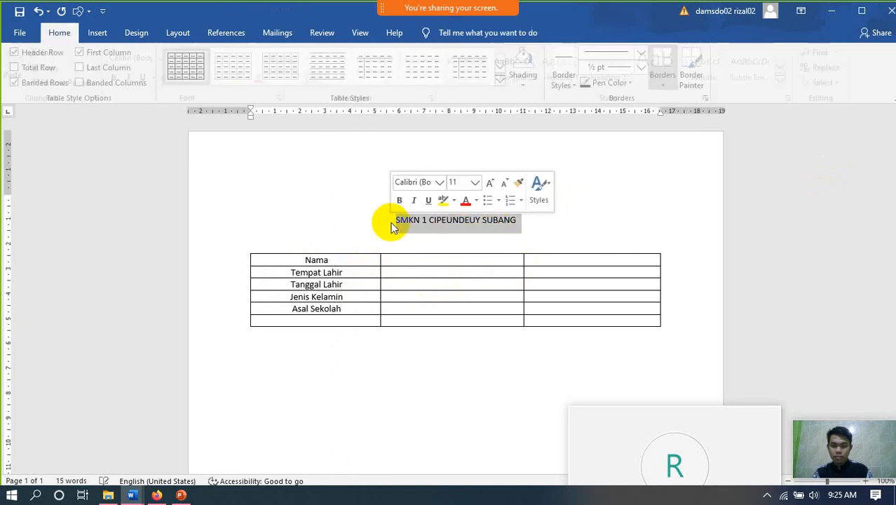
type("xxxx")
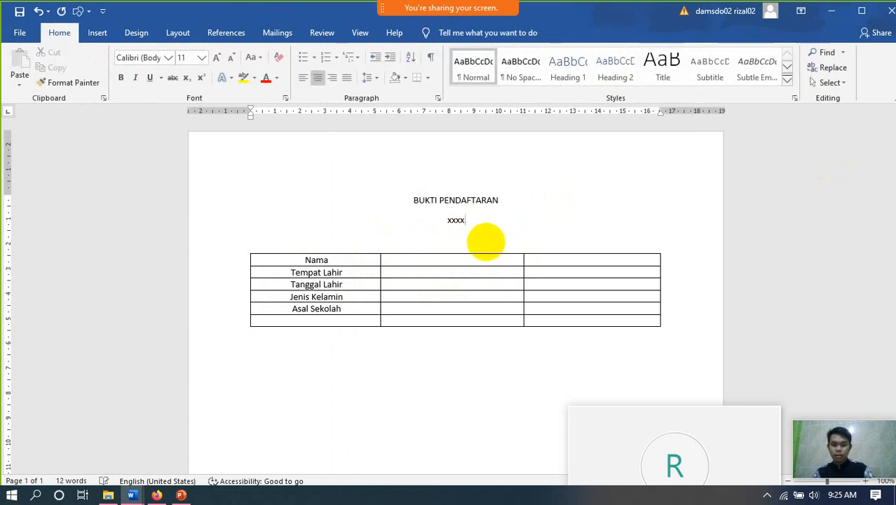
key("BackSpace")
key("BackSpace")
key("BackSpace")
key("BackSpace")
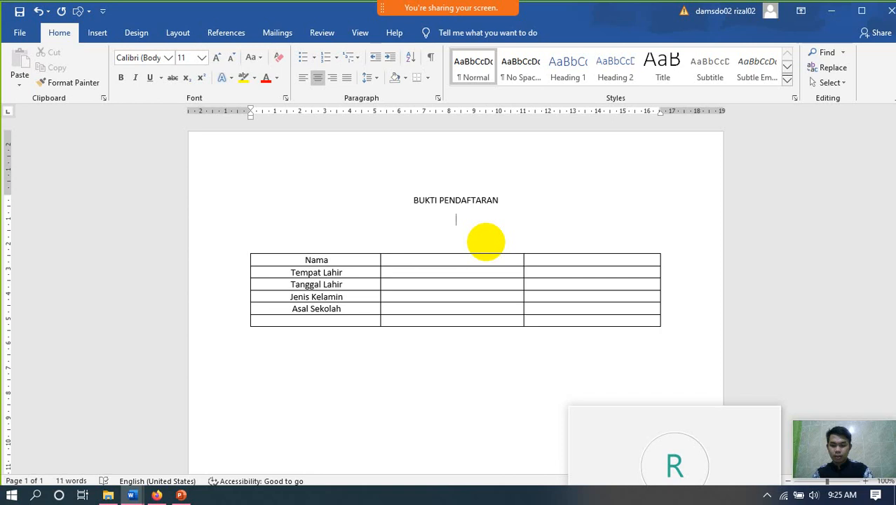
key("Caps_Lock")
type("SMPN")
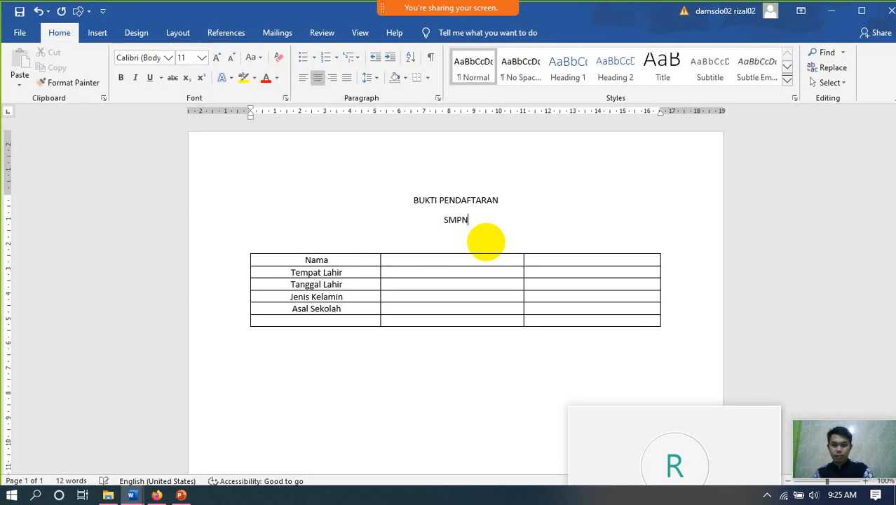
type(" XXXX")
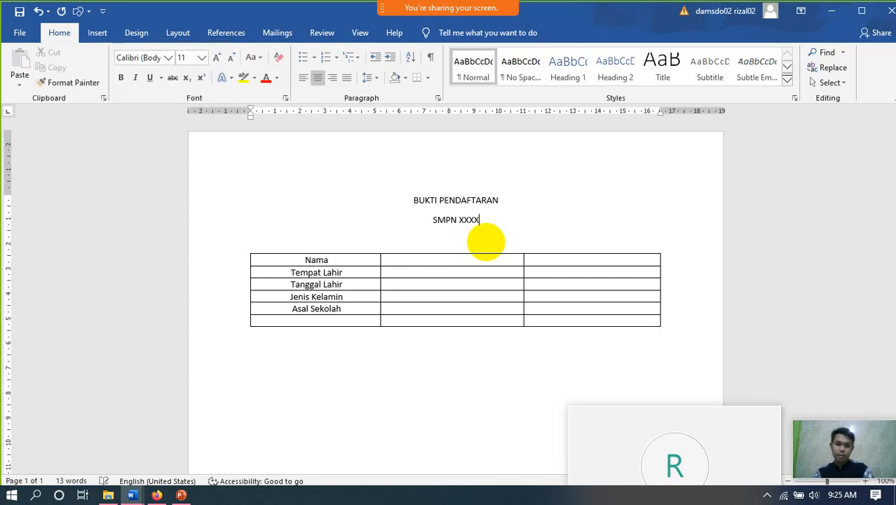
type("XXXXXXXXXXXXXXXX")
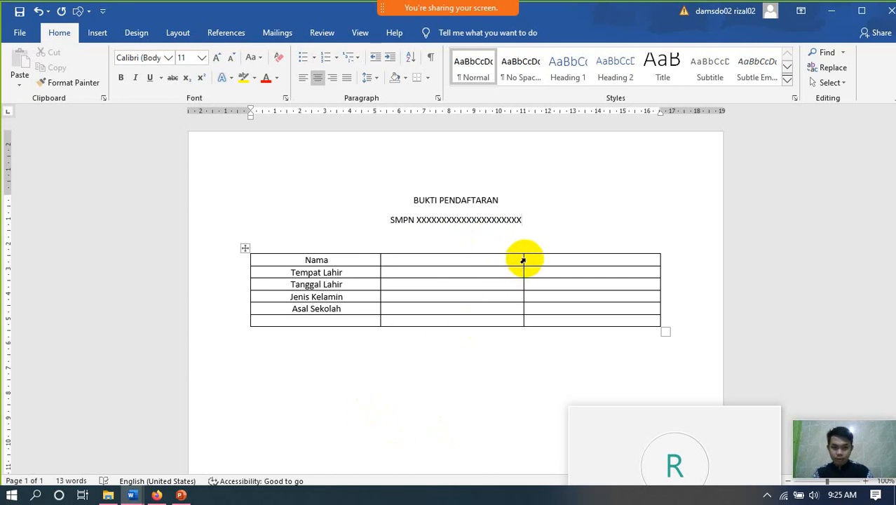
- Narrow the table's middle column
left_click_drag(522, 261, 424, 294)
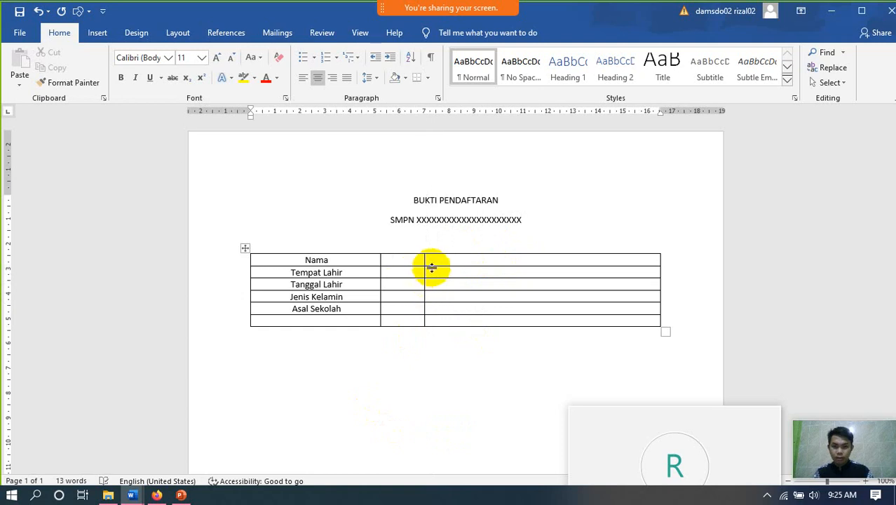
left_click_drag(424, 261, 419, 261)
left_click(401, 262)
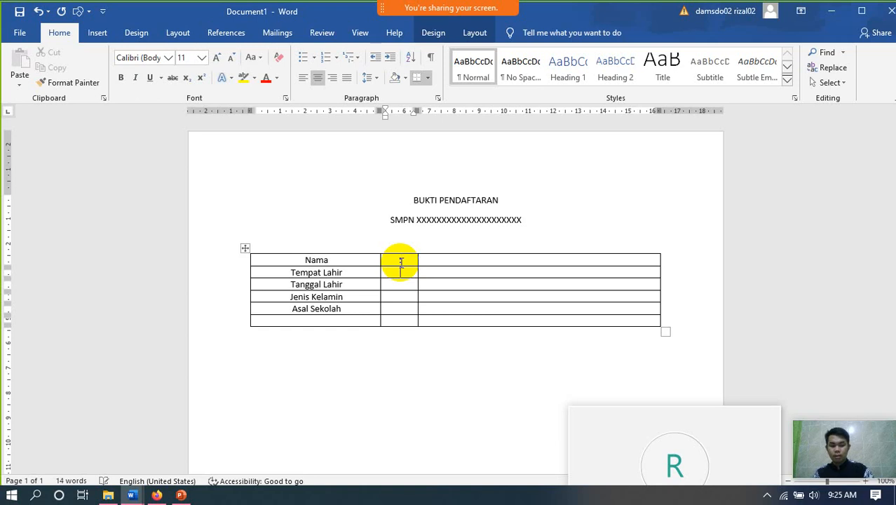
- Put a colon in each middle-column cell of the table
type(":")
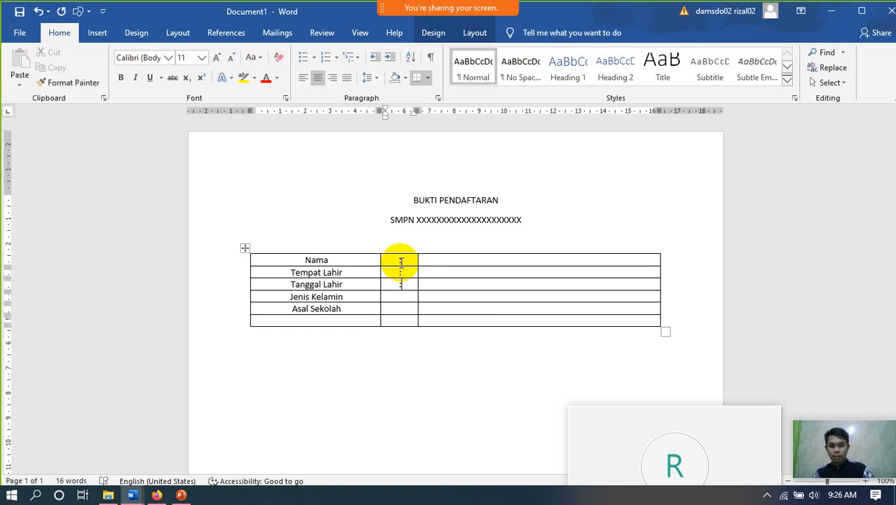
type(":")
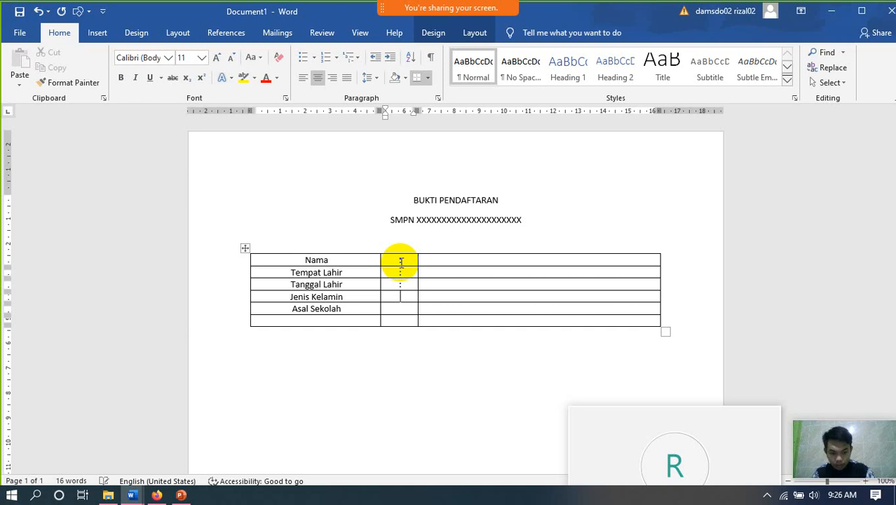
type(":")
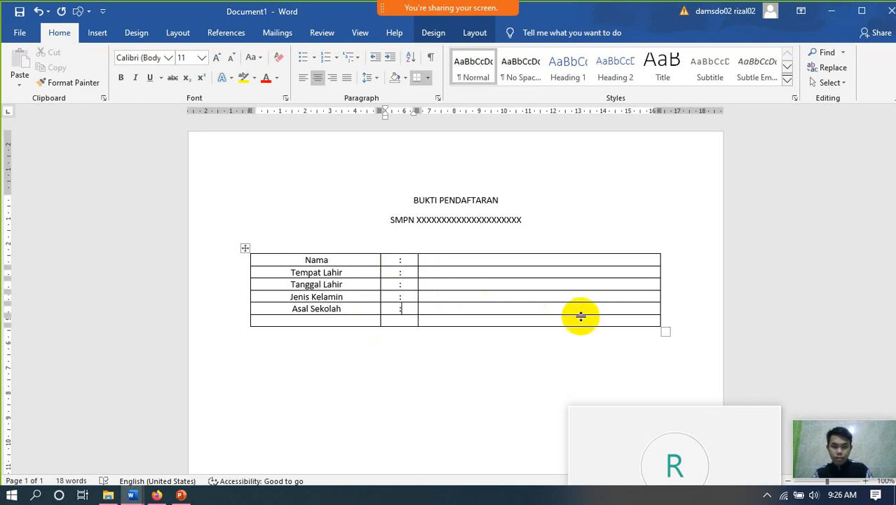
left_click(665, 323)
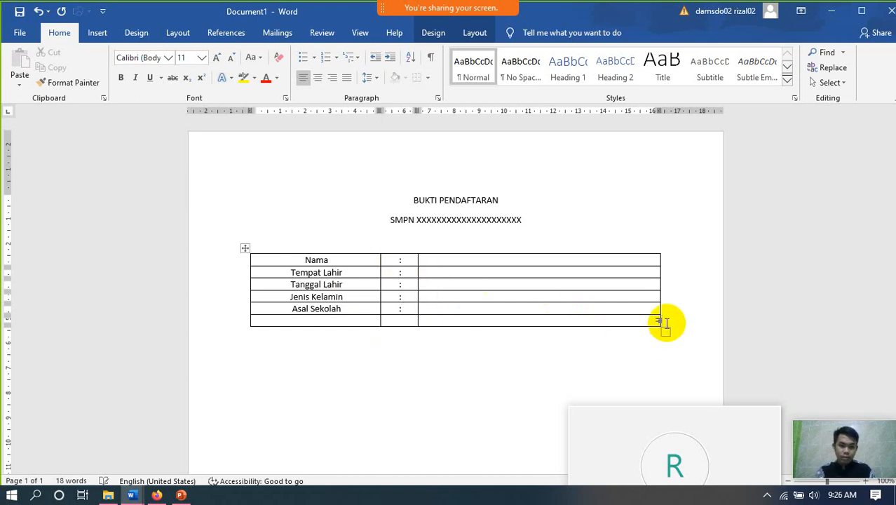
key("Return")
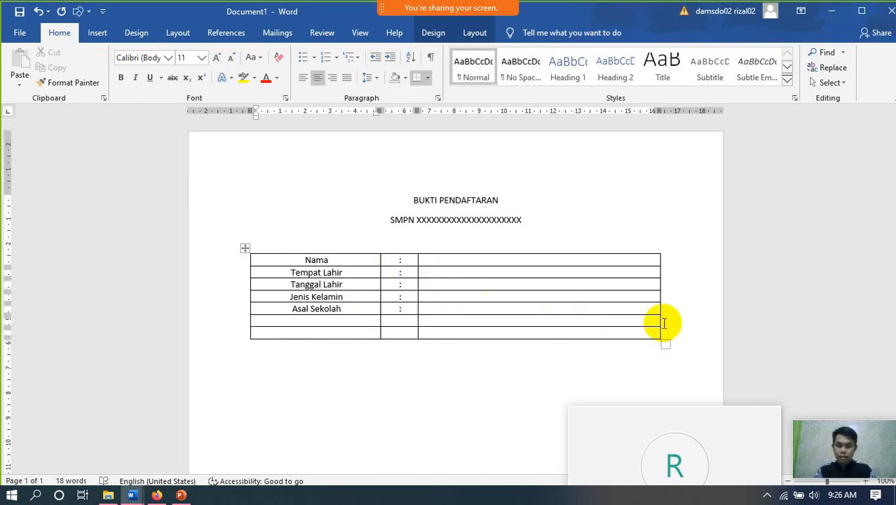
key("ctrl+z")
- Below the table, type 'Selamat Anda sudah terdaftar di SMPN xxxxxxxxxxxxxxx, Silahkan simpan bukti ini…'
left_click(273, 349)
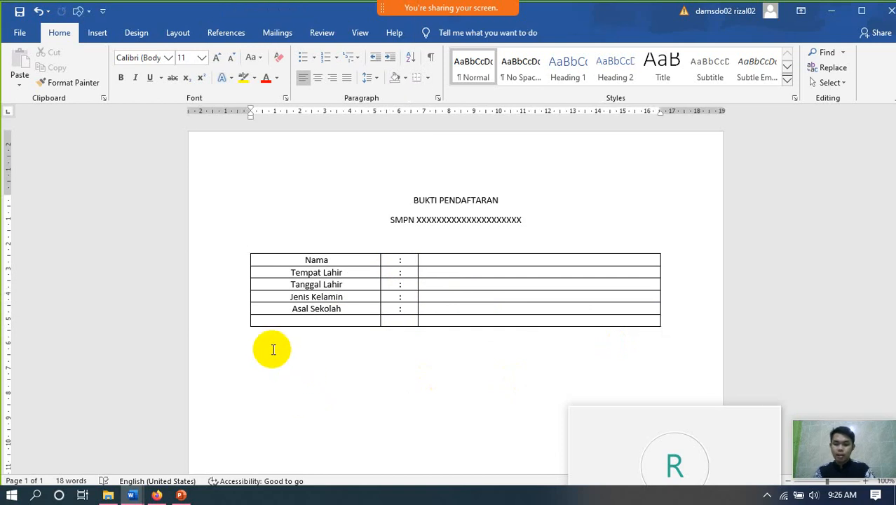
type("sE")
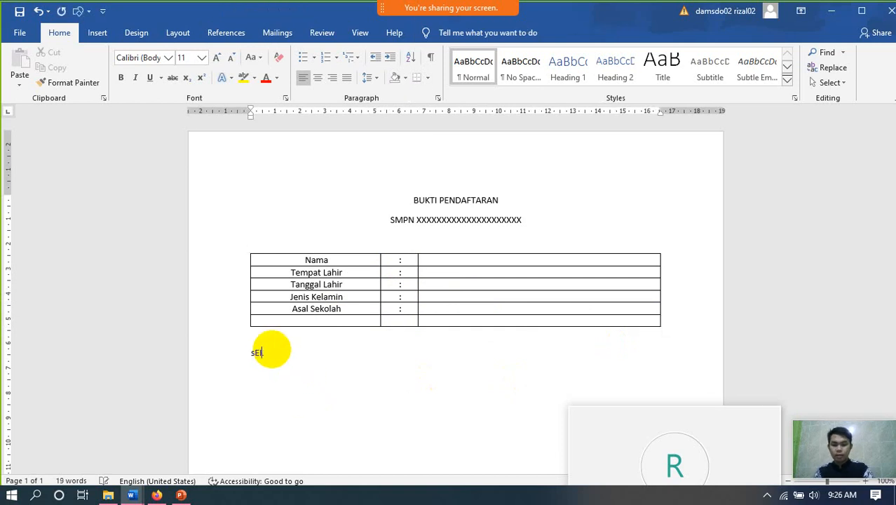
type("LAMAT And")
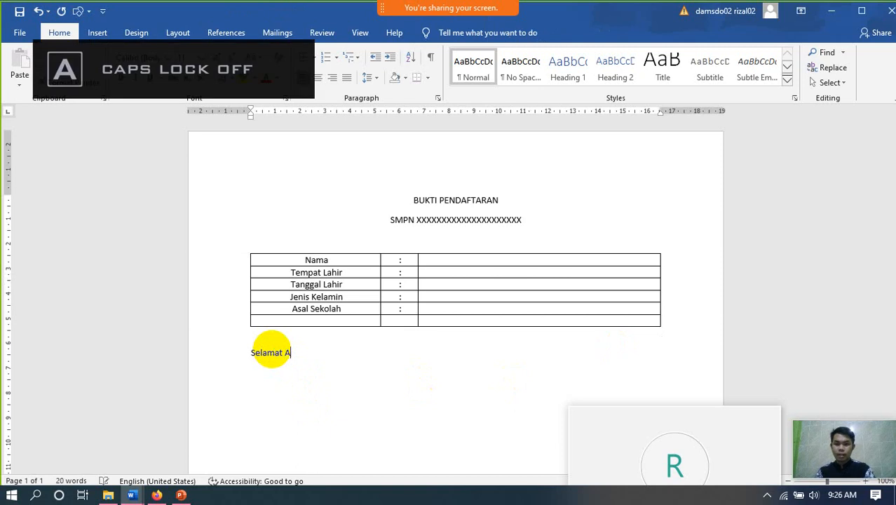
type("a")
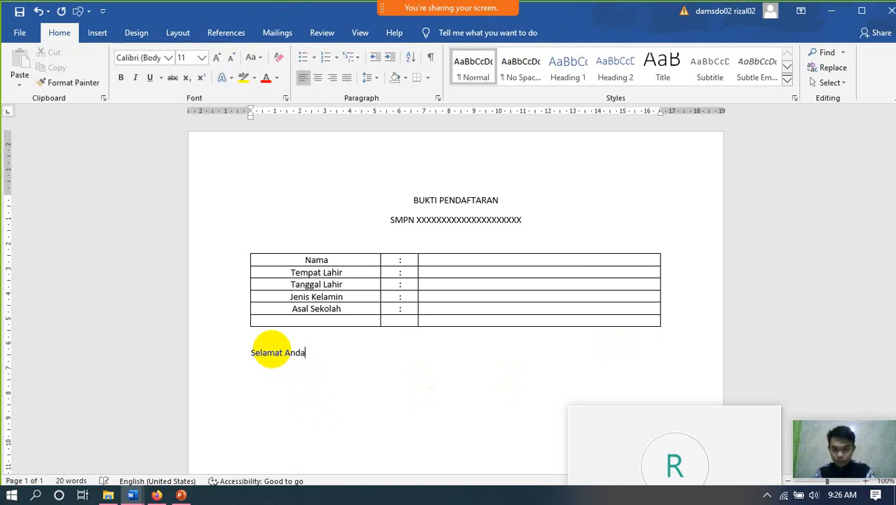
type(" sudah ter")
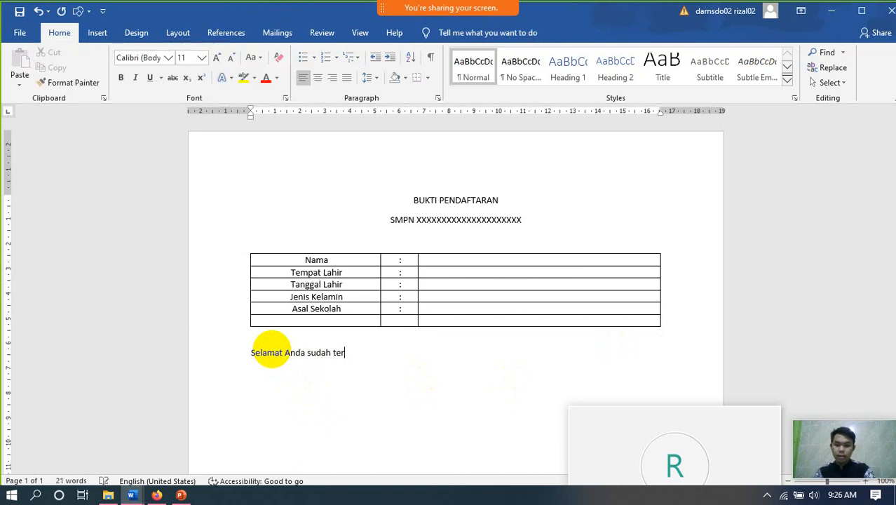
type("daftar ")
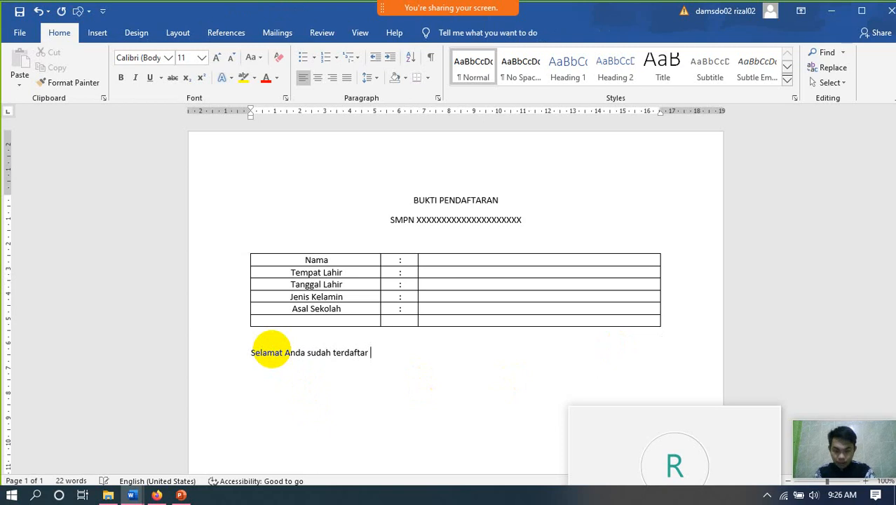
type("di SMP")
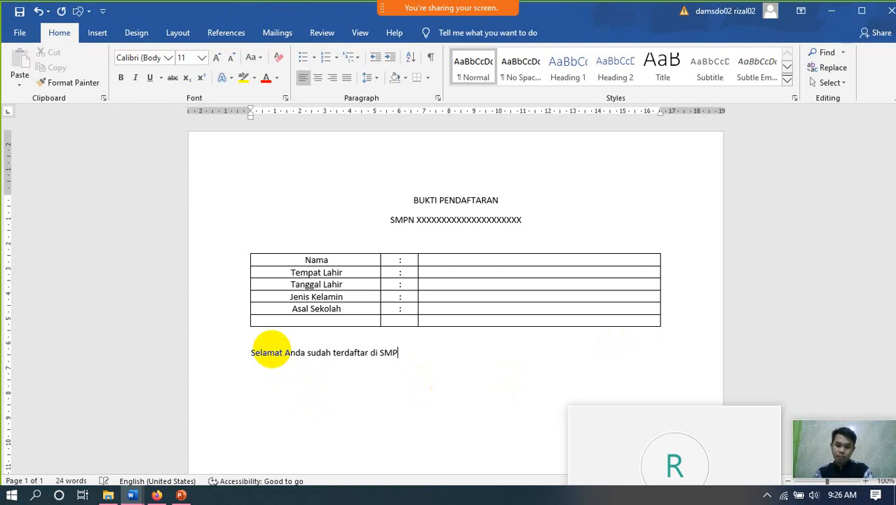
type("N x")
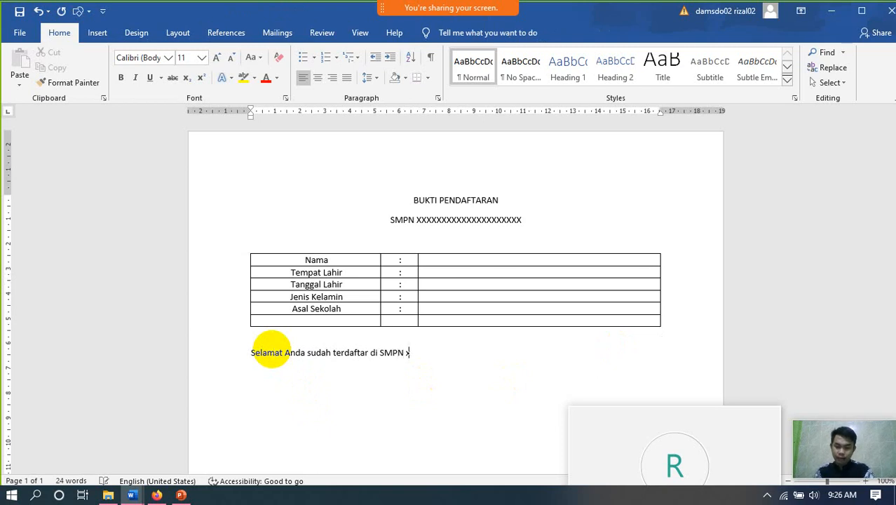
type("xxxxxxxxxx")
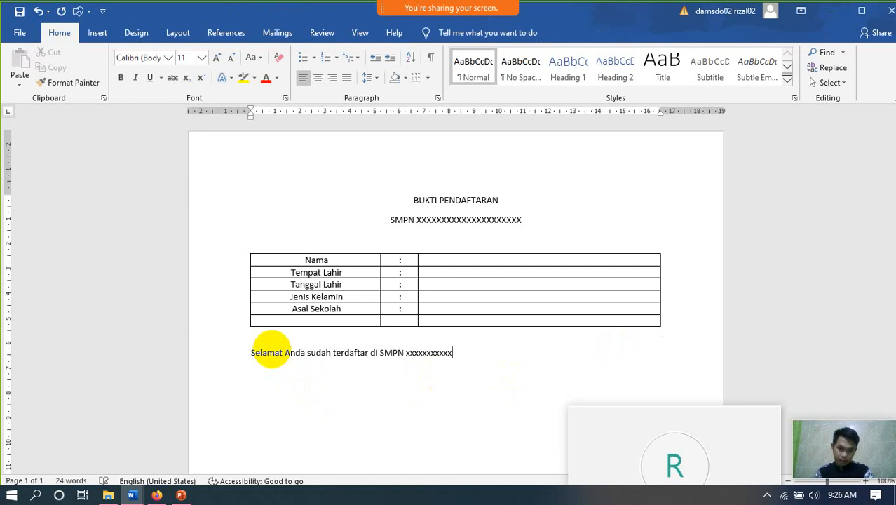
type("xxxx")
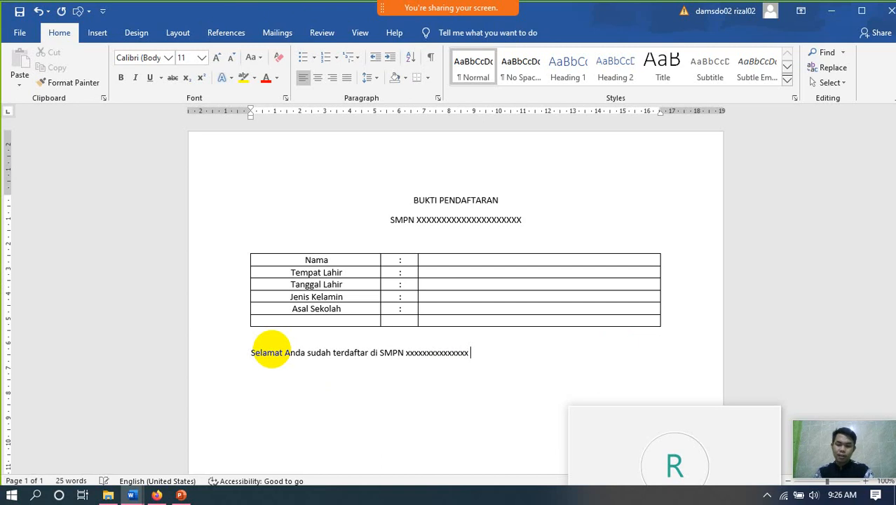
type(" ,")
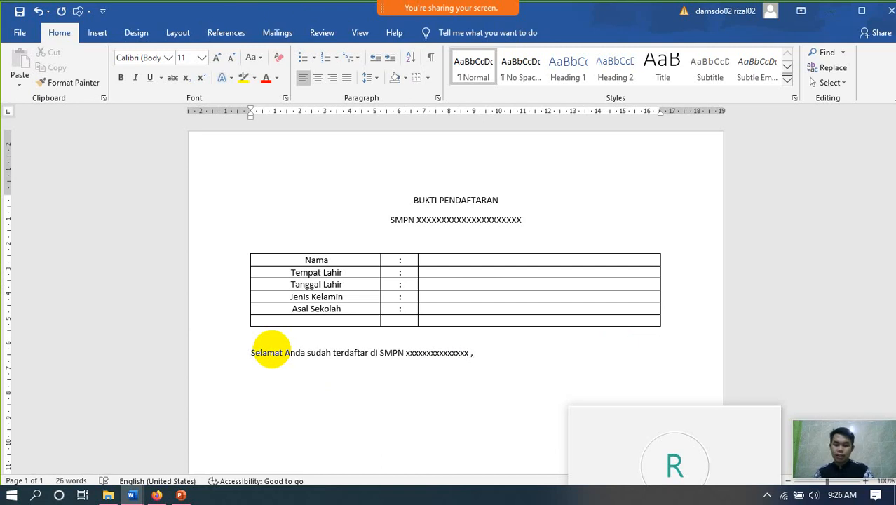
type(" Sil")
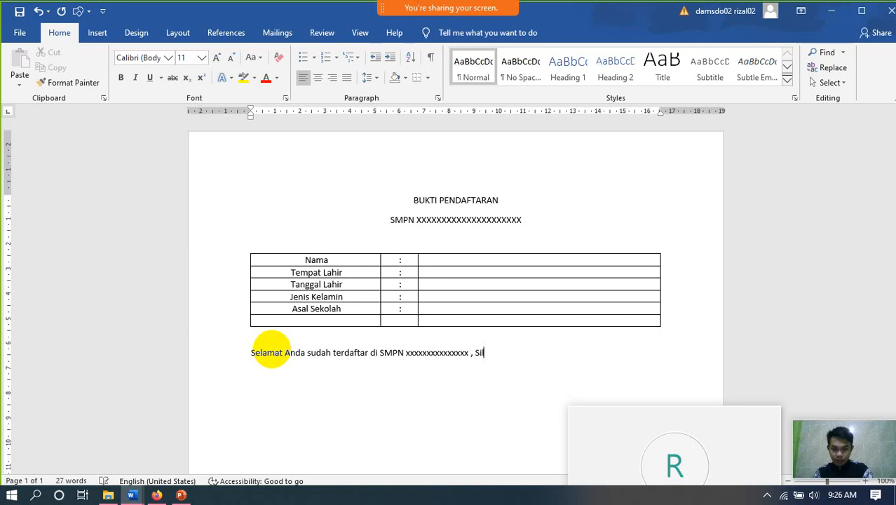
type("ahkan simpan buk")
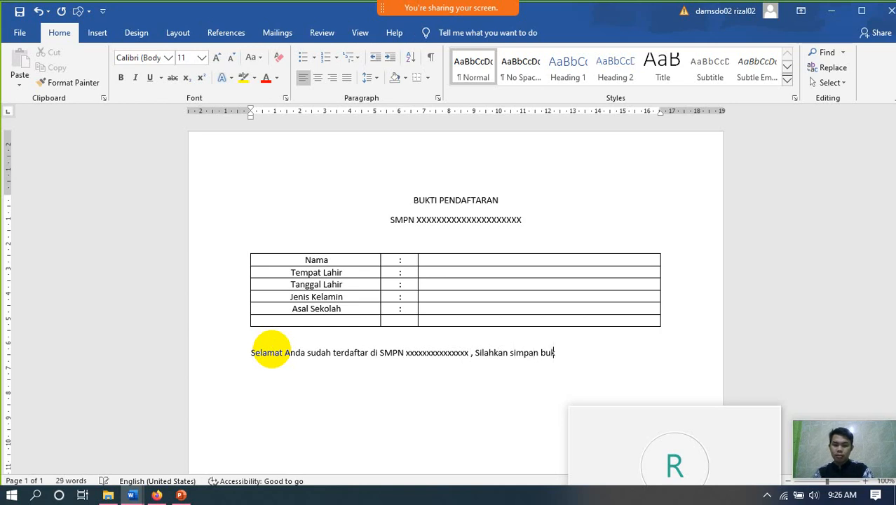
type("ti ini")
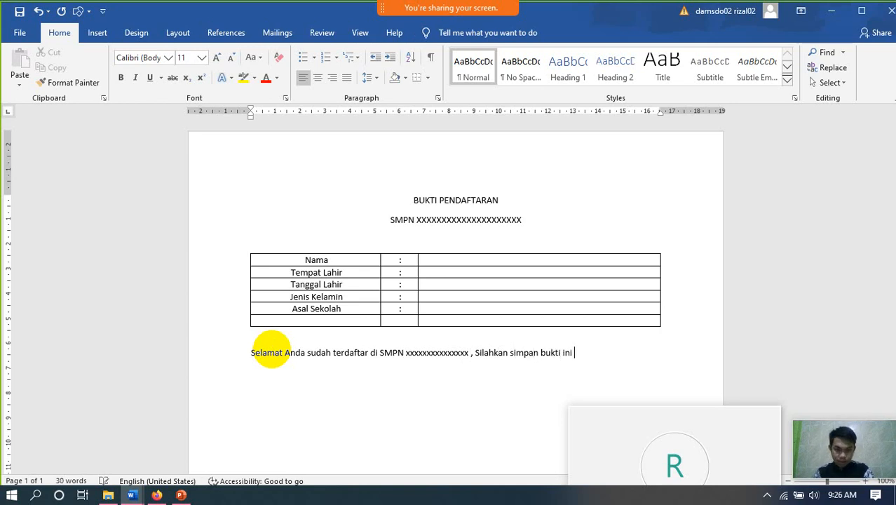
type(" sebaga")
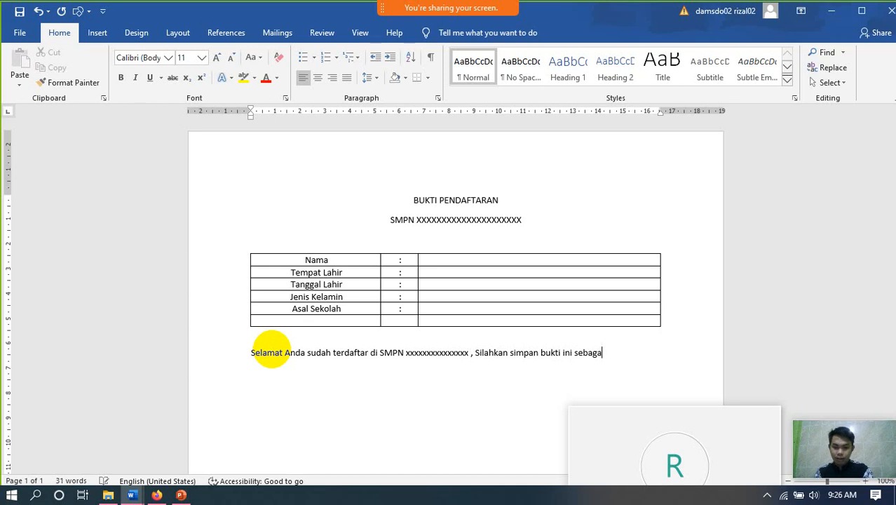
type("i persyara")
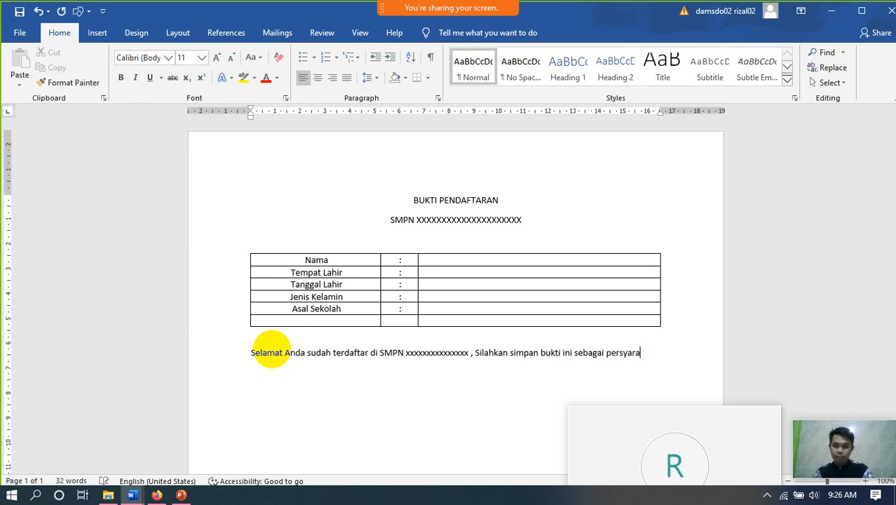
type("tan")
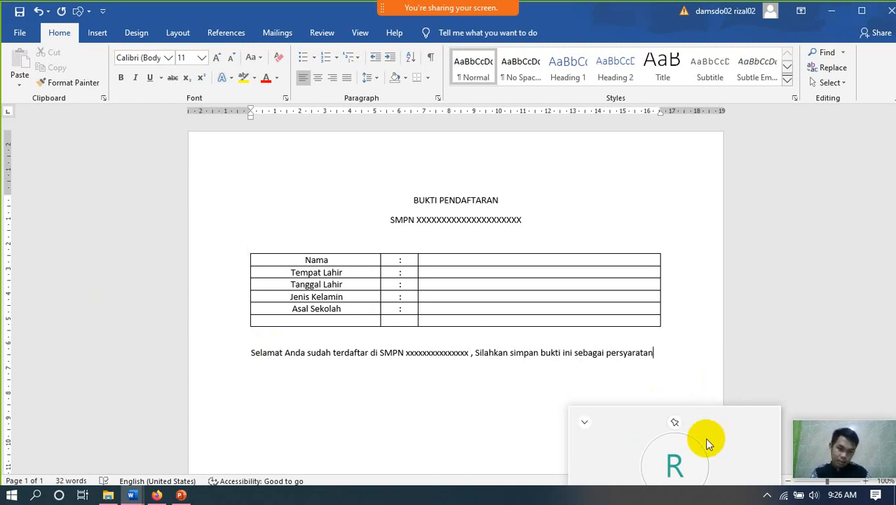
left_click(719, 422)
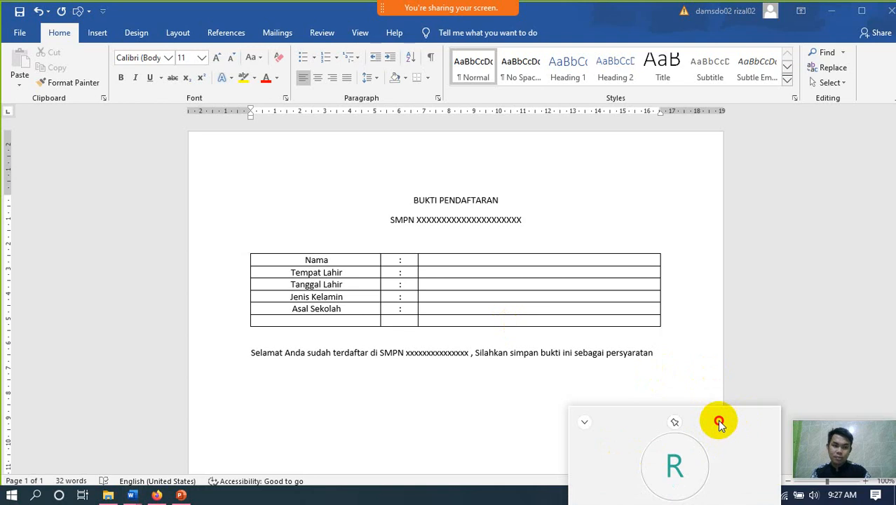
left_click_drag(719, 422, 838, 296)
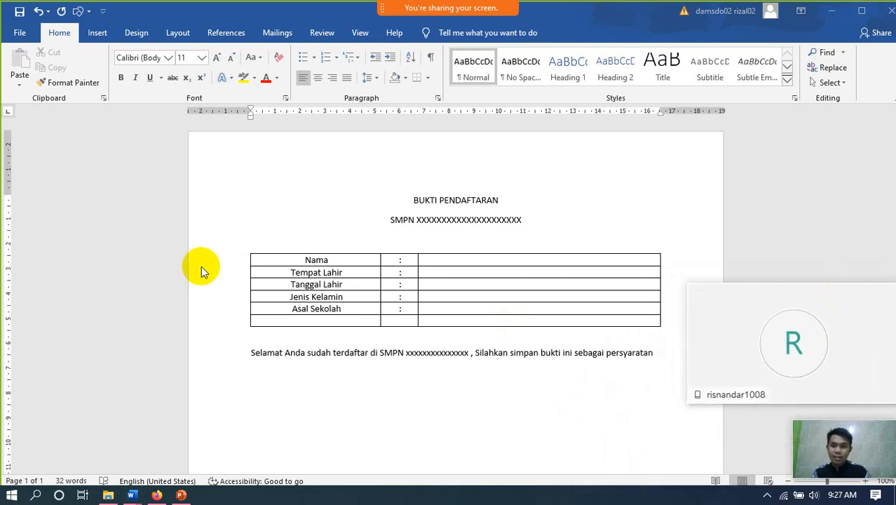
- Go to Save As > This PC and choose the Documents folder as the save location
left_click(21, 35)
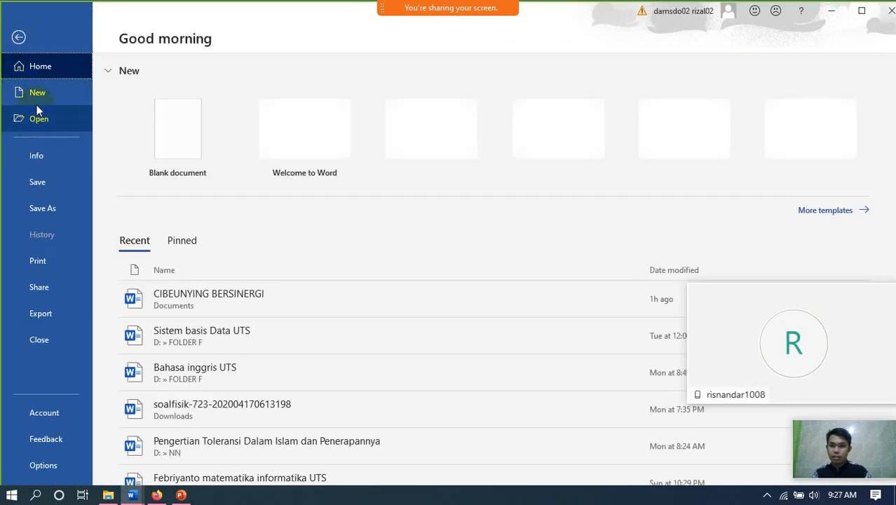
left_click(56, 182)
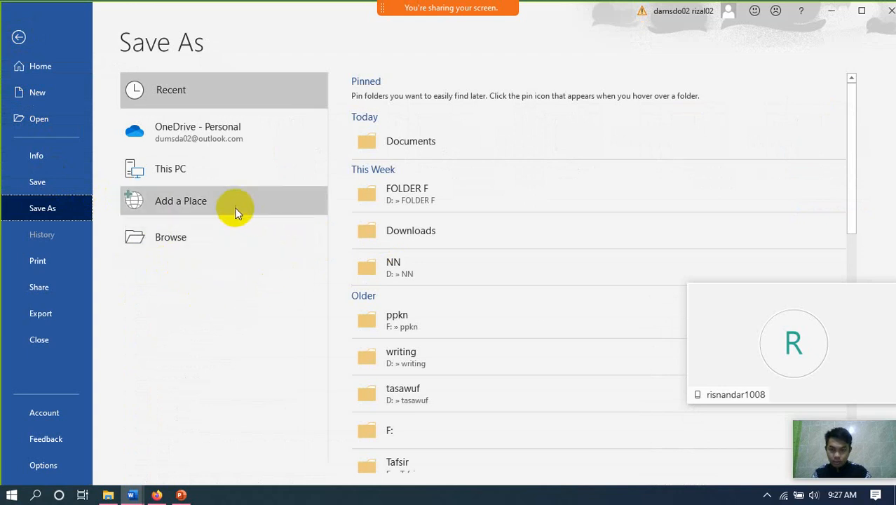
scroll(432, 197, "down", 4)
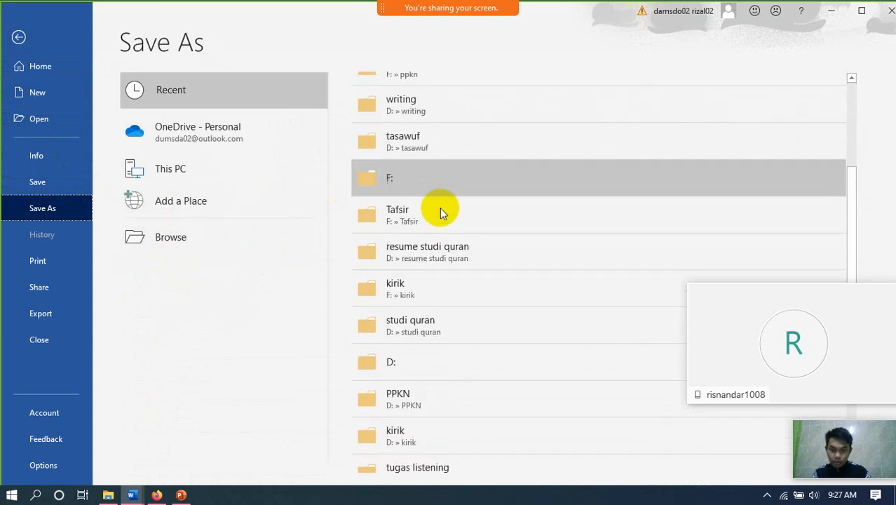
scroll(442, 228, "down", 1)
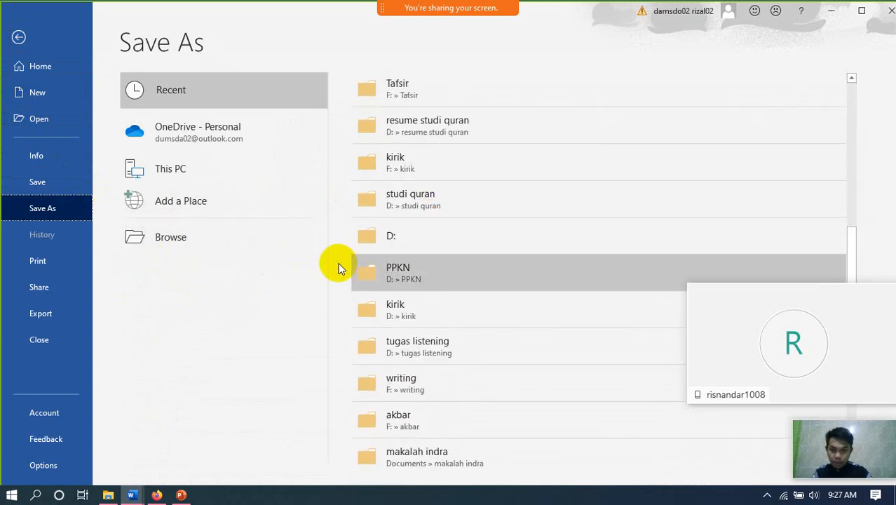
left_click(193, 169)
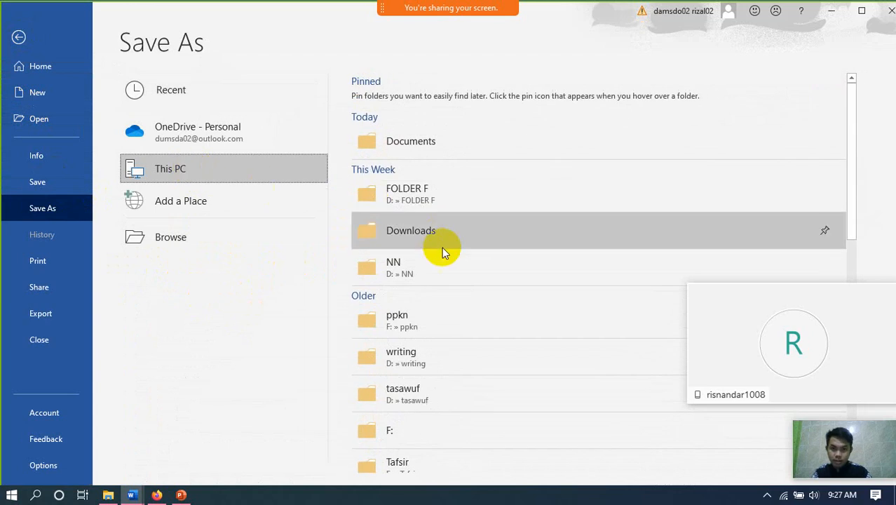
scroll(442, 251, "down", 2)
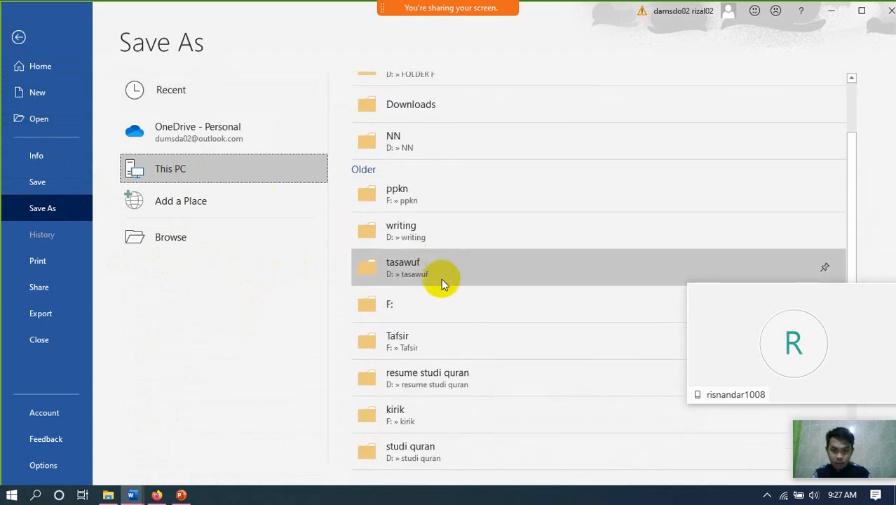
scroll(441, 279, "down", 1)
scroll(441, 279, "down", 4)
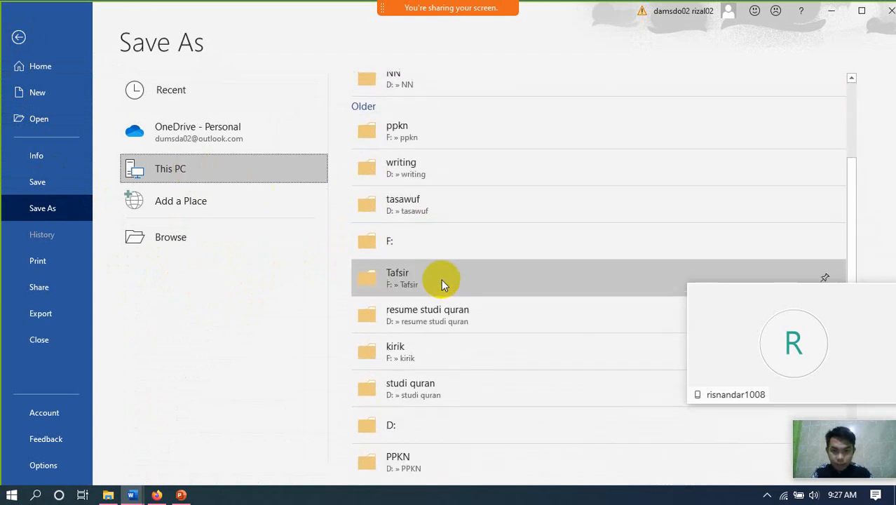
scroll(441, 279, "down", 8)
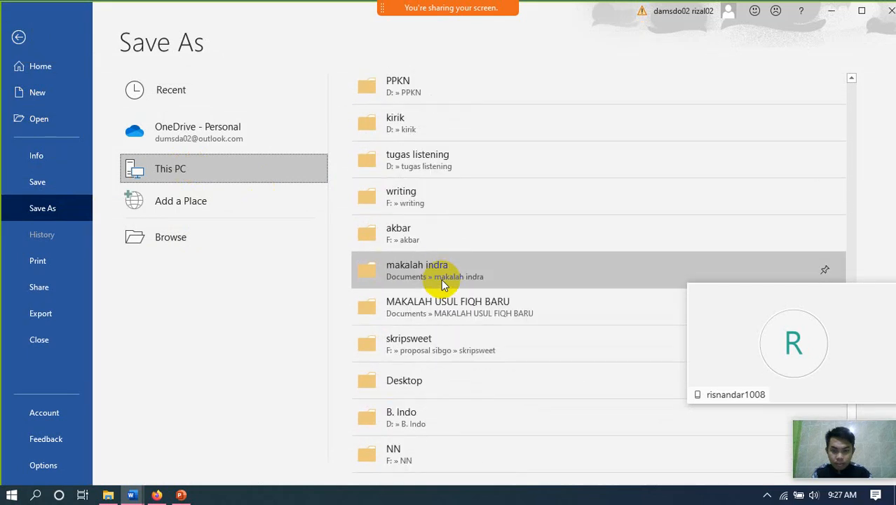
scroll(403, 175, "up", 4)
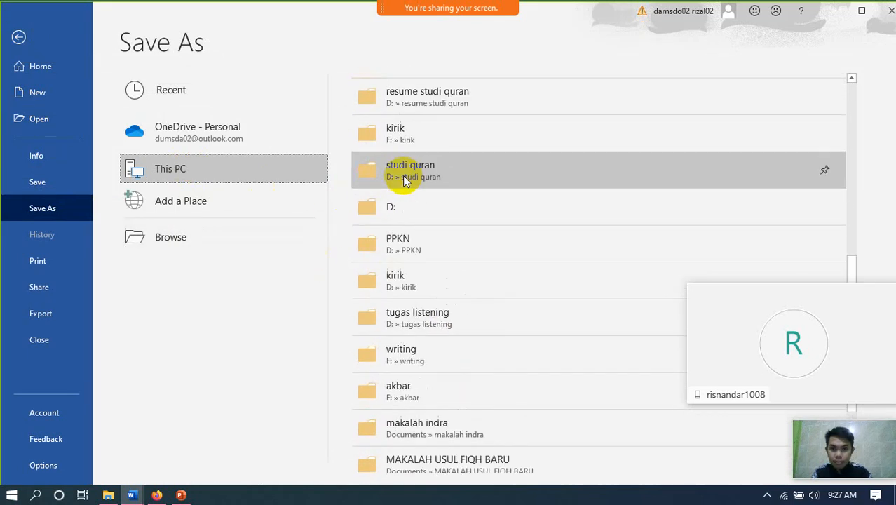
scroll(402, 176, "up", 10)
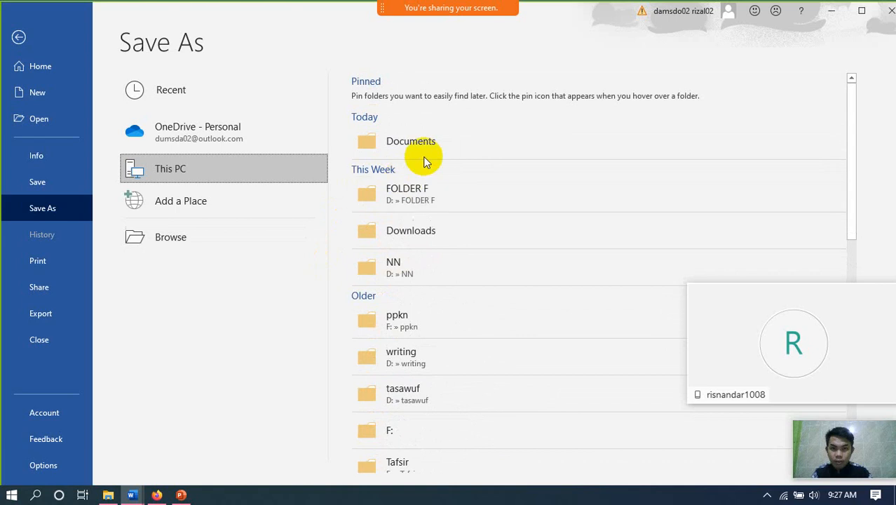
left_click(433, 144)
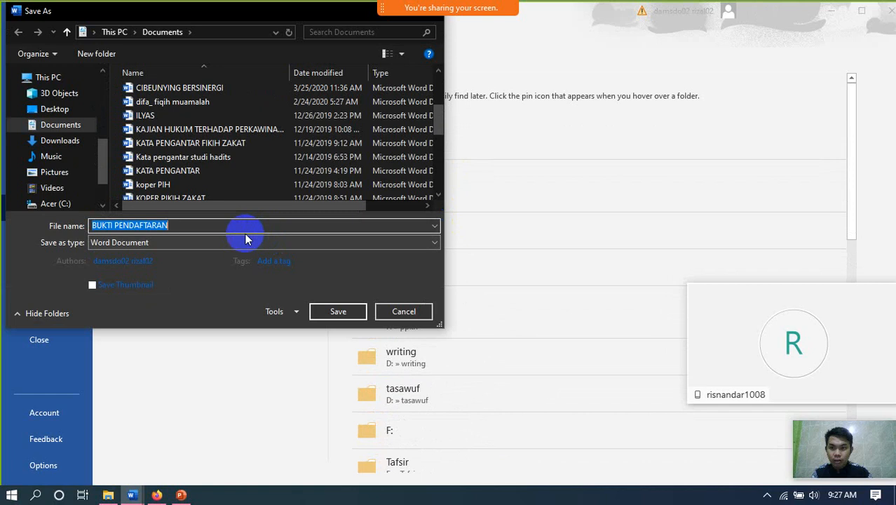
- Save the document as 'BUKTI PENDAFTARAN-PPDB'
left_click(185, 225)
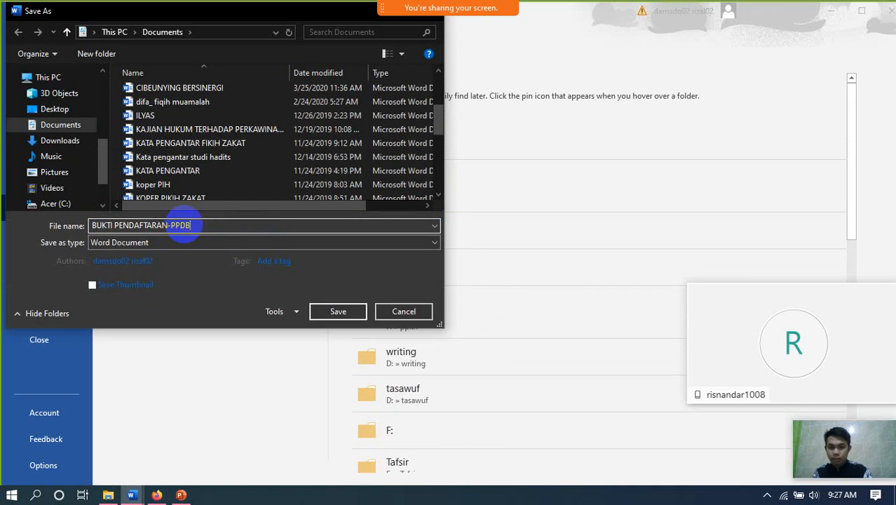
key("Return")
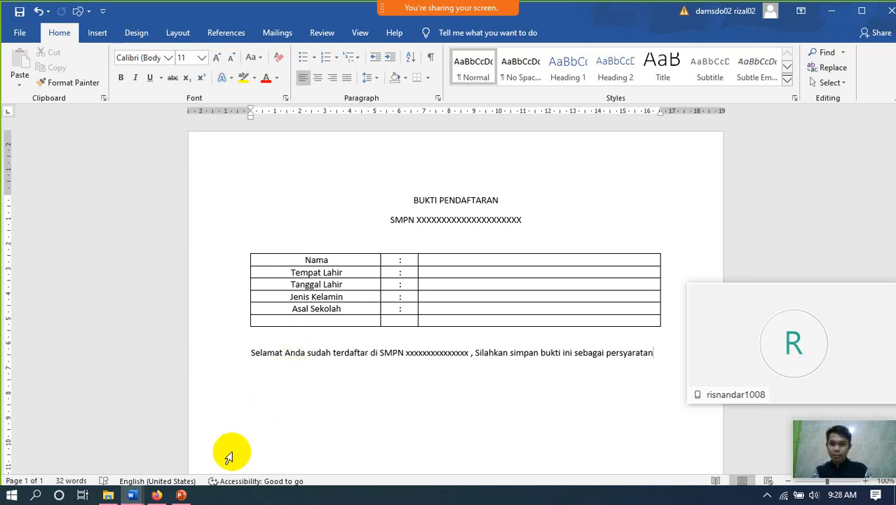
- Switch to Firefox and load the Gmail inbox in a new tab via 'gmail'
left_click(159, 495)
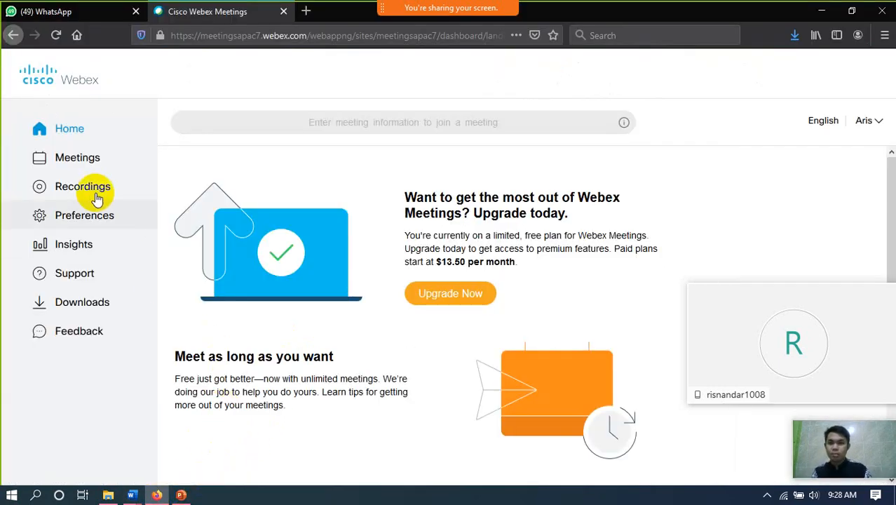
mouse_move(296, 36)
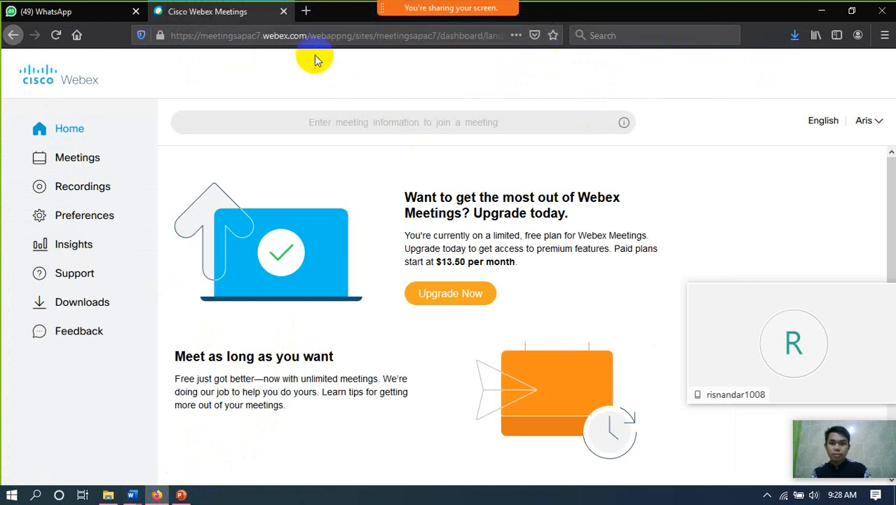
left_click(306, 11)
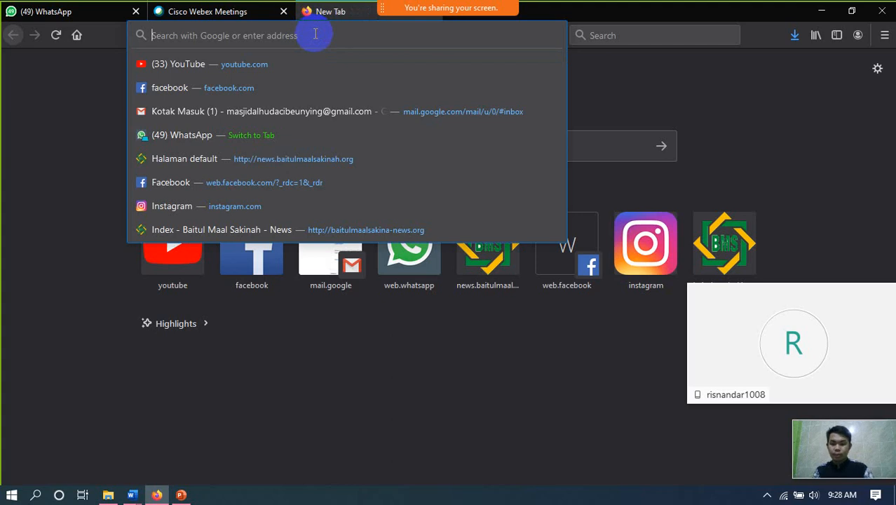
type("gmail")
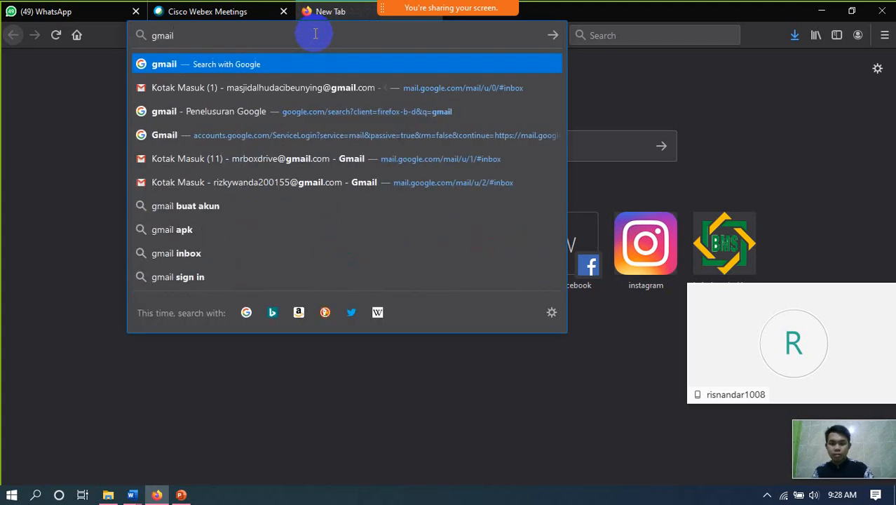
key("Down")
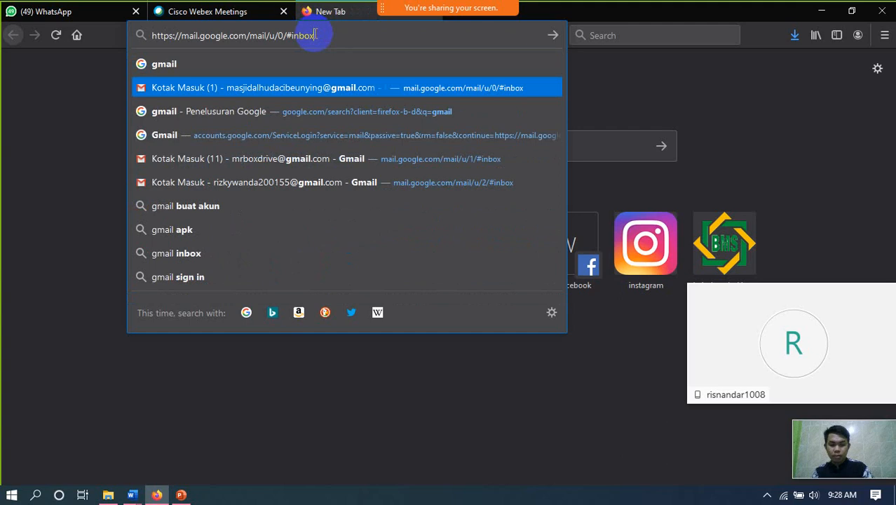
key("Return")
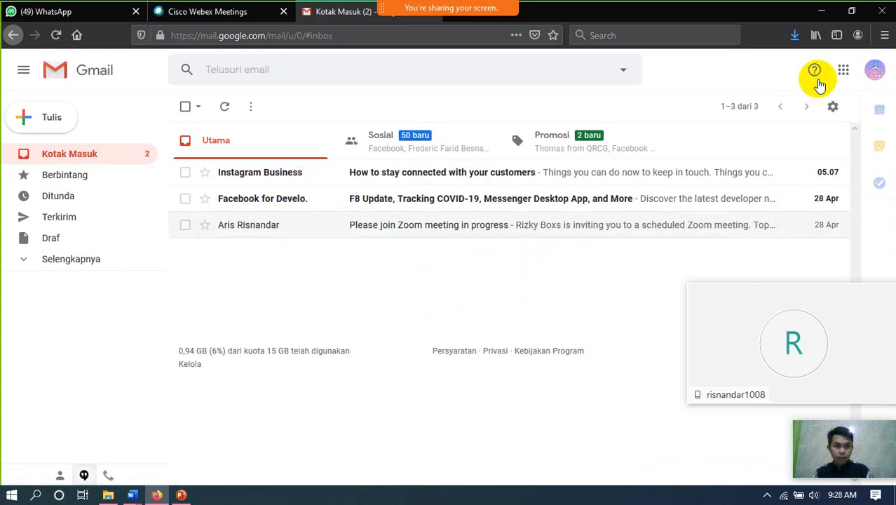
- Launch Google Drive from Gmail's Google apps grid
left_click(844, 70)
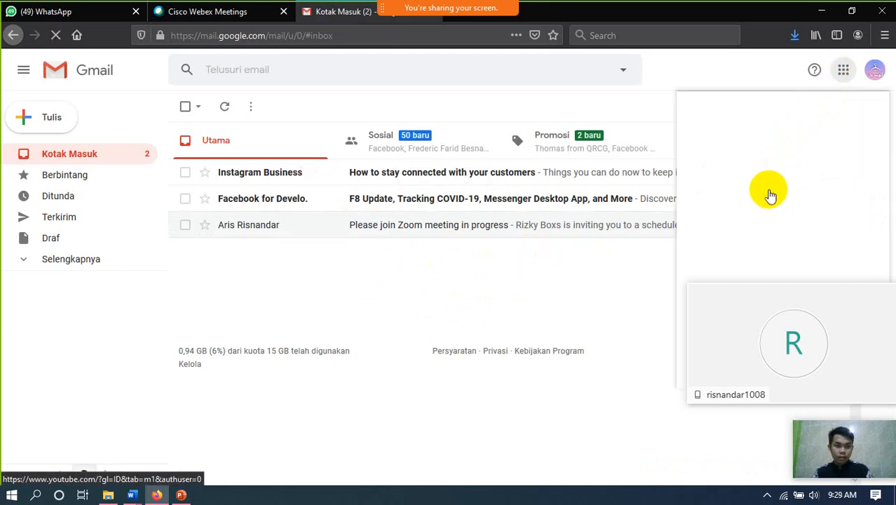
scroll(813, 231, "down", 2)
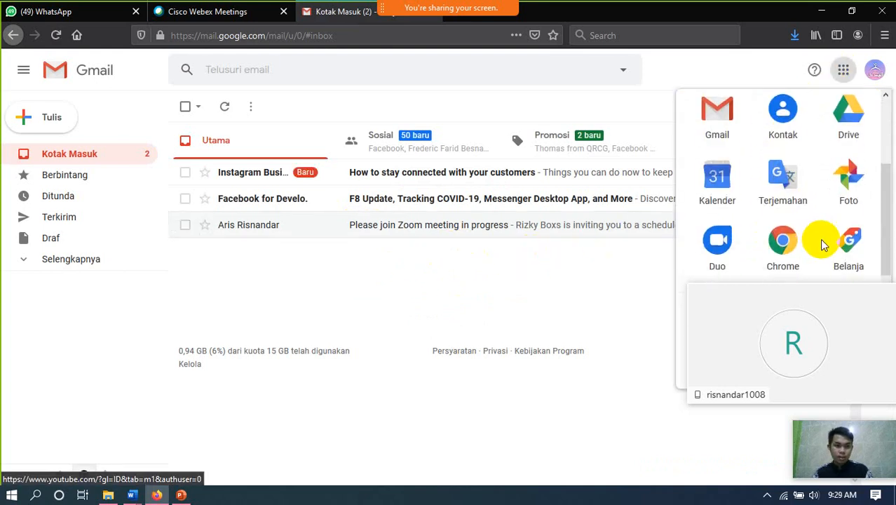
scroll(814, 256, "up", 2)
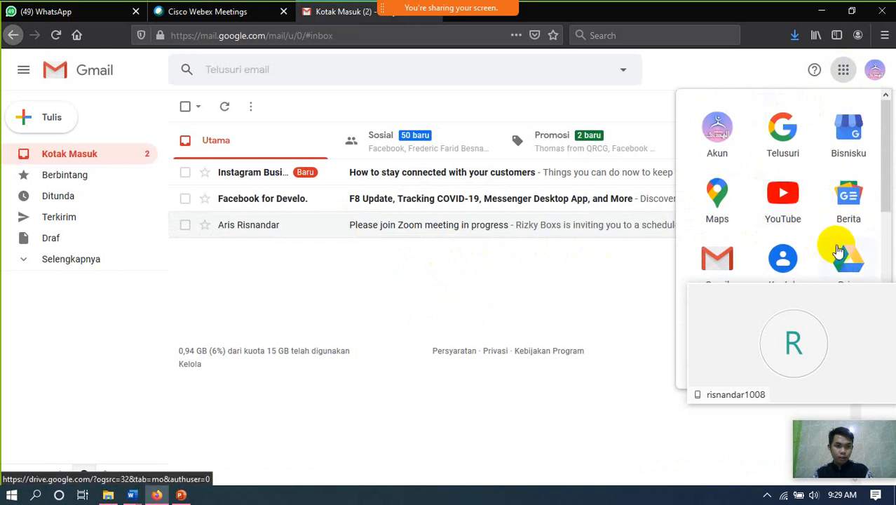
scroll(835, 245, "down", 1)
left_click(849, 202)
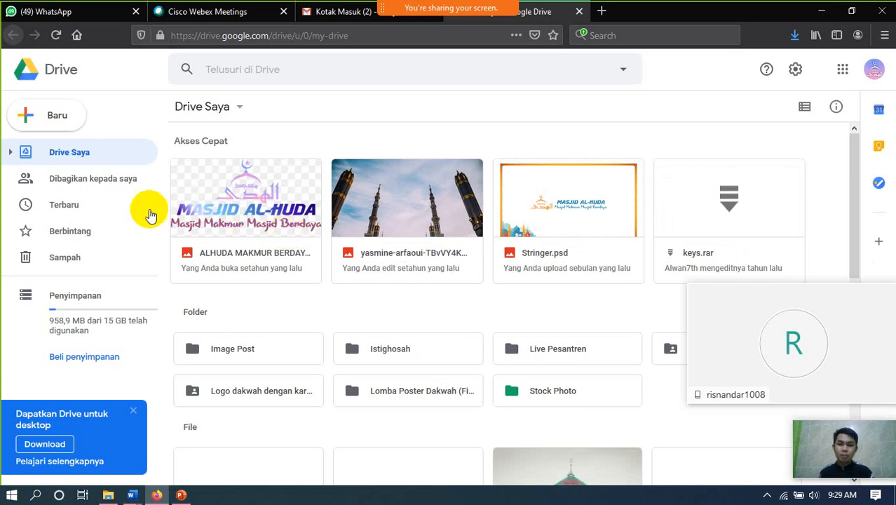
- Create a new Drive folder named PPDB ONLINE
left_click(68, 115)
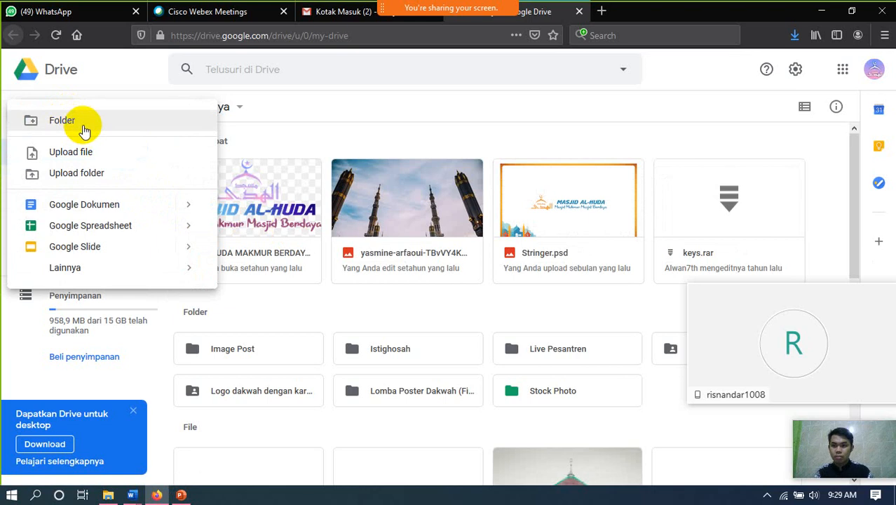
left_click(71, 152)
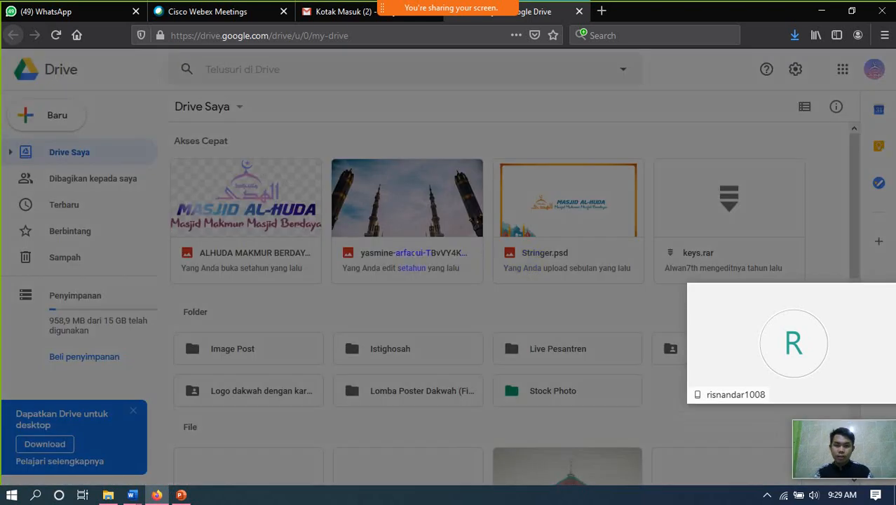
type("PPDB ONLINE")
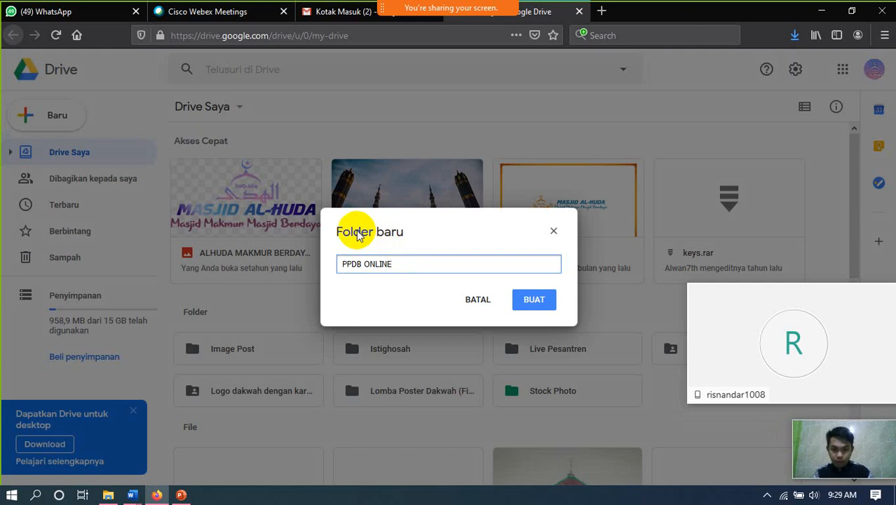
left_click(536, 313)
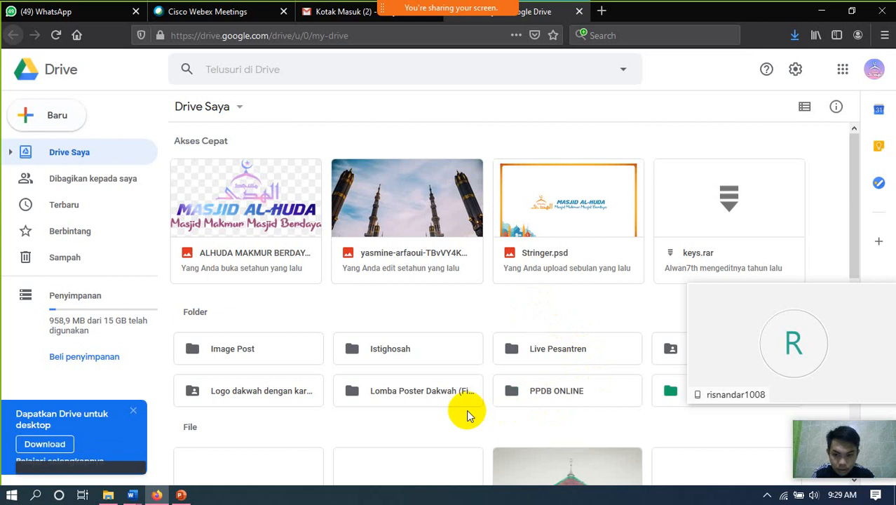
- Open the empty PPDB ONLINE folder, then bring the BUKTI PENDAFTARAN-PPDB Word document forward
scroll(512, 362, "down", 2)
scroll(634, 275, "down", 1)
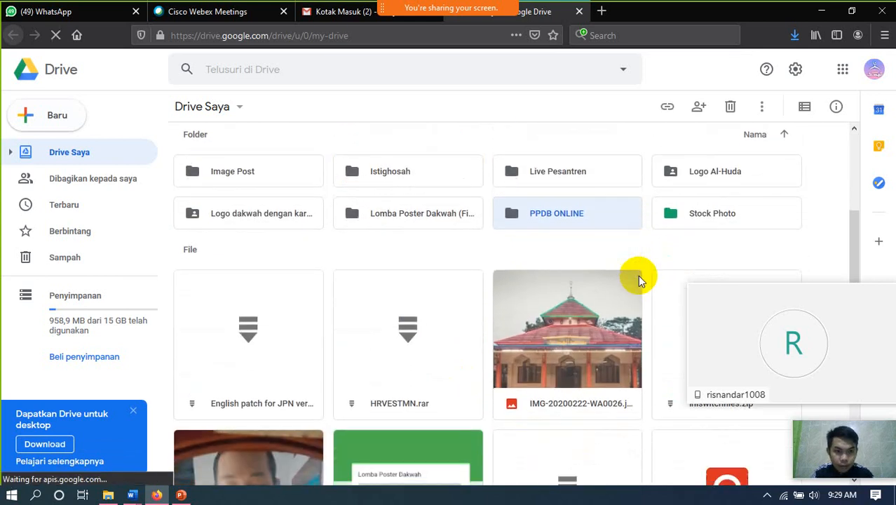
double_click(554, 215)
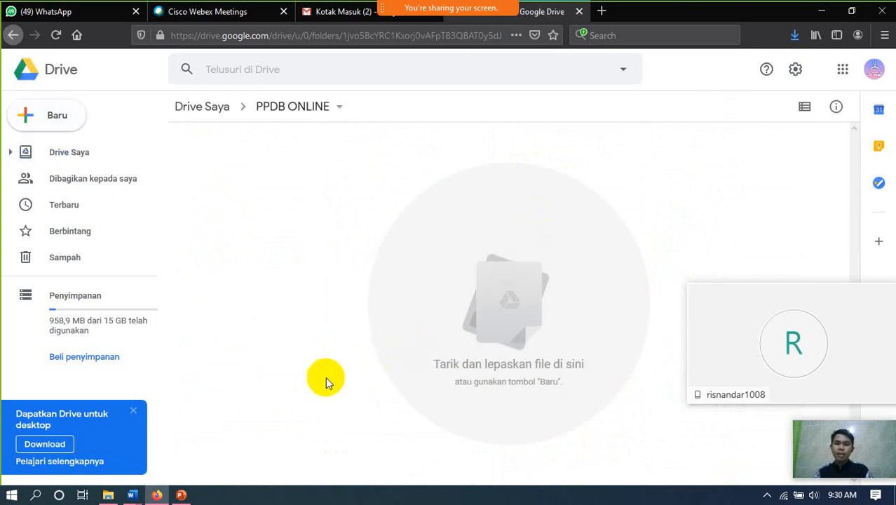
mouse_move(132, 495)
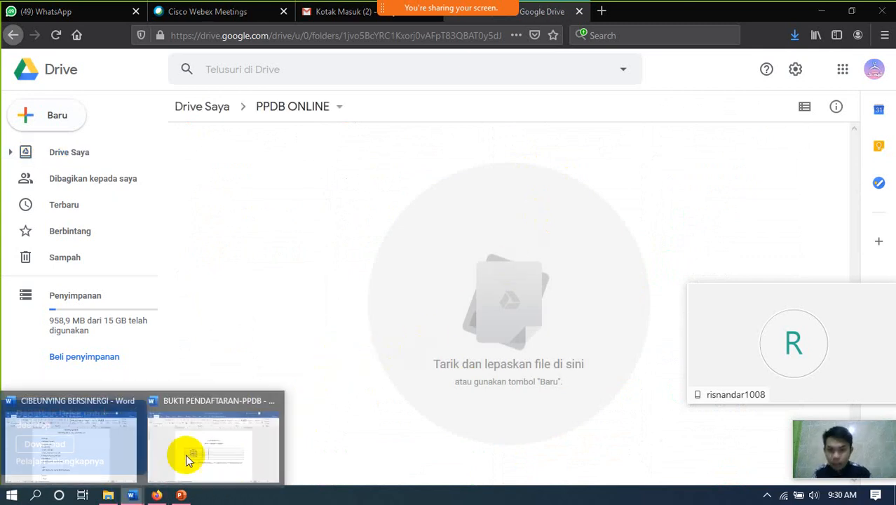
left_click(201, 453)
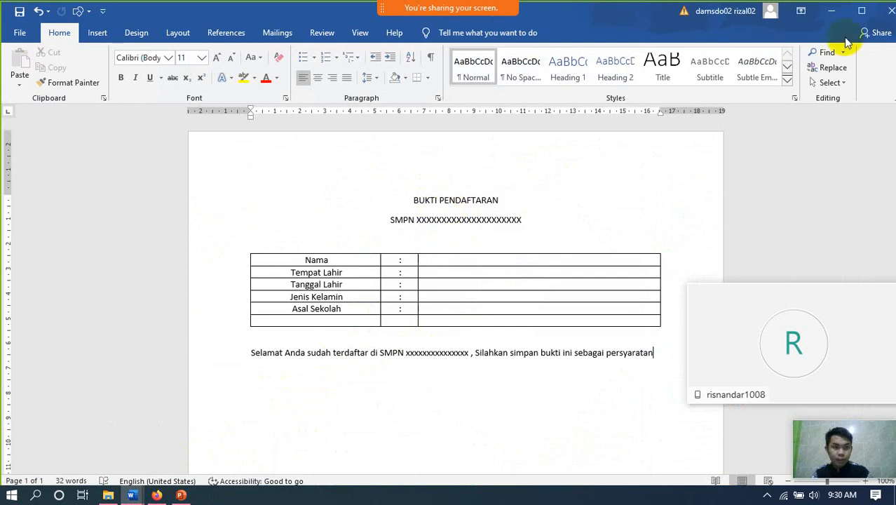
- Close the Word document and search File Explorer's Documents folder for 'pp'
left_click(888, 11)
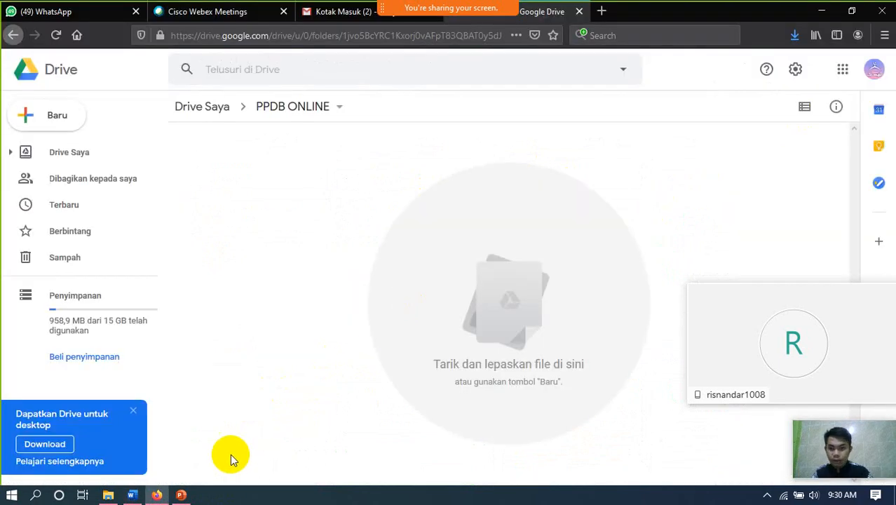
left_click(134, 495)
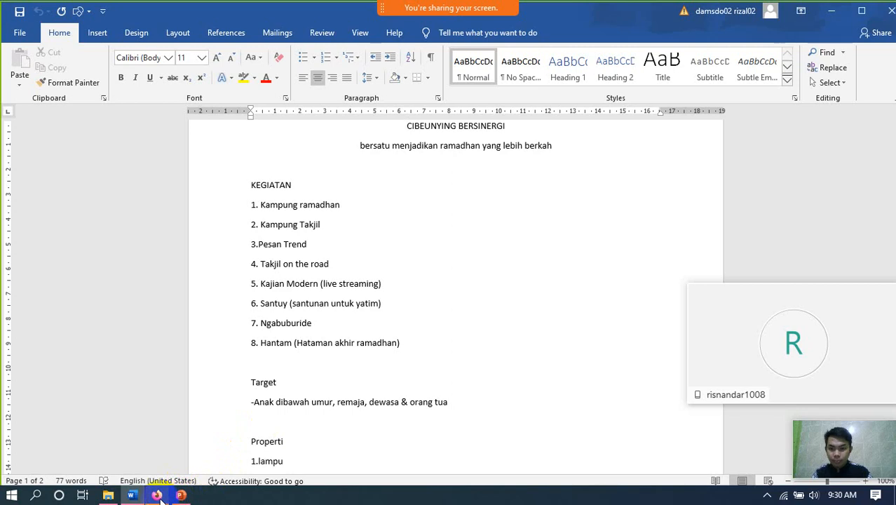
left_click(156, 495)
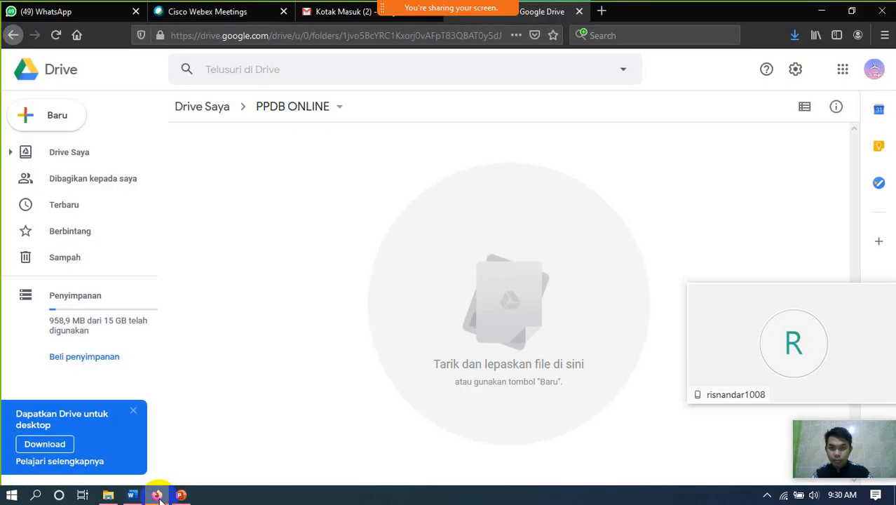
left_click(108, 495)
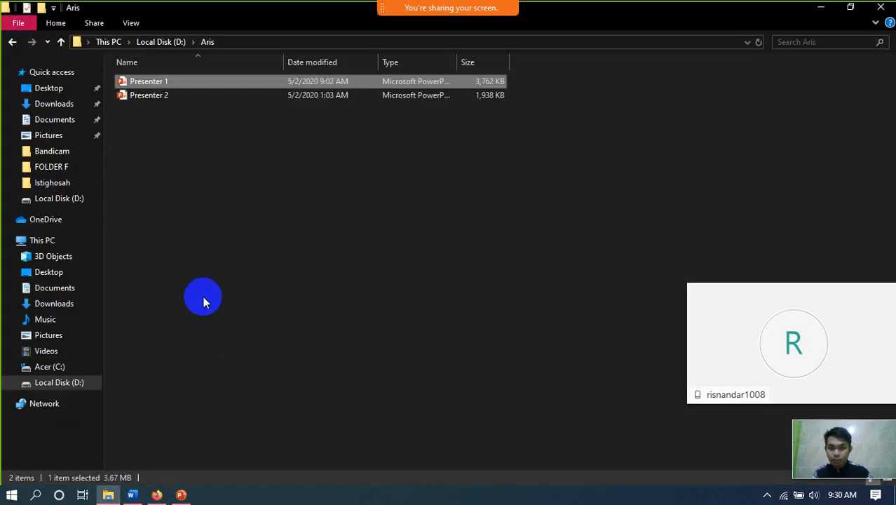
left_click(92, 126)
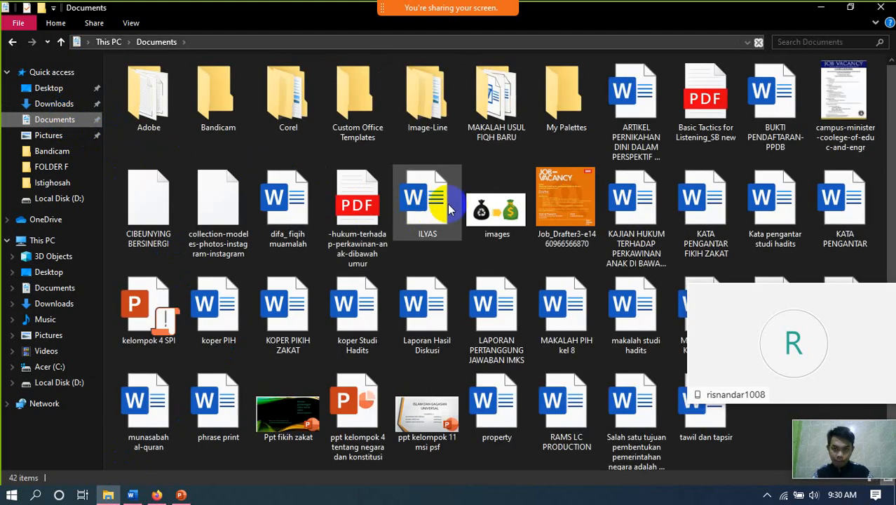
left_click(818, 40)
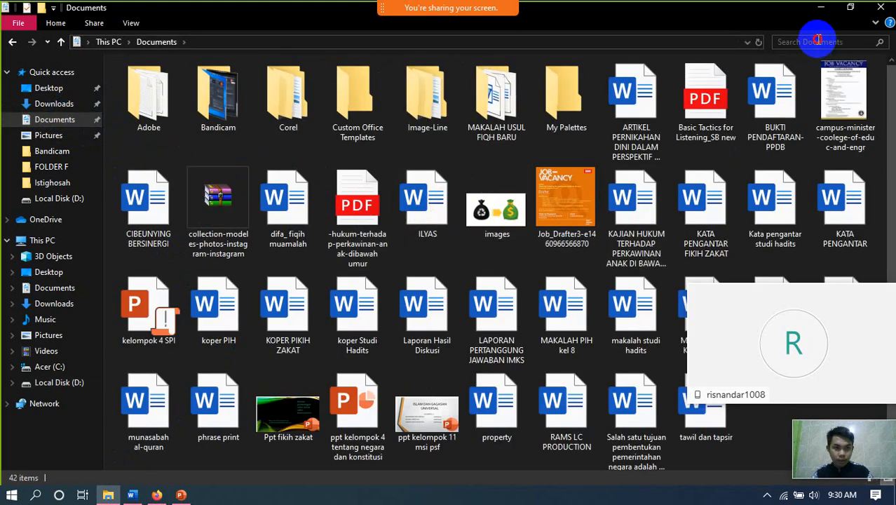
type("pp")
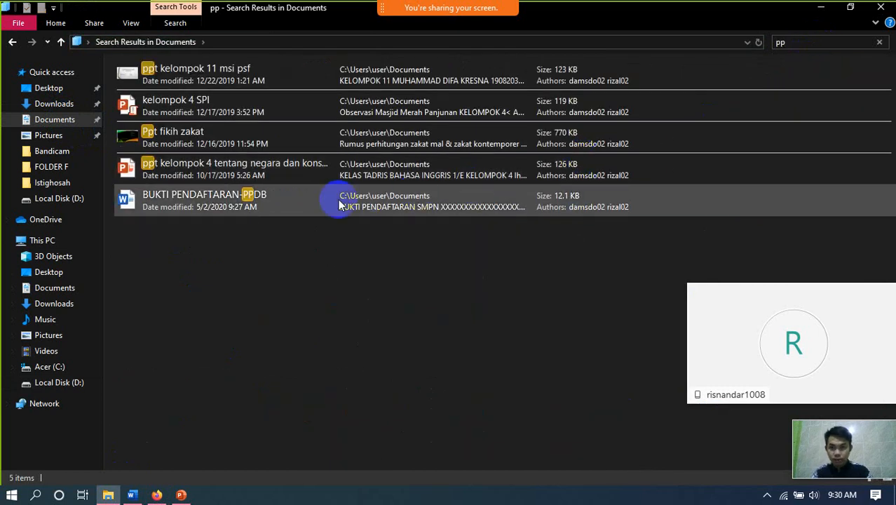
- Try dragging BUKTI PENDAFTARAN-PPDB toward Drive and dismiss the Drive for desktop promotion
left_click_drag(292, 214, 151, 463)
left_click(157, 496)
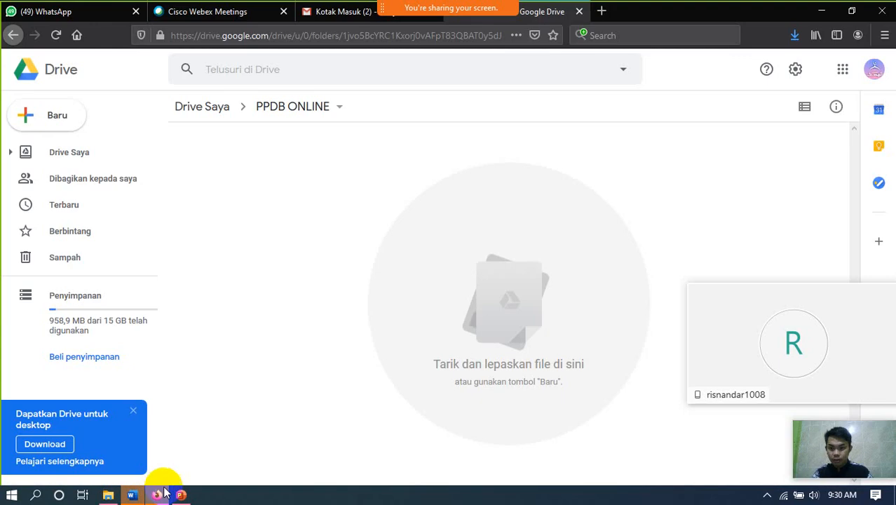
left_click(475, 369)
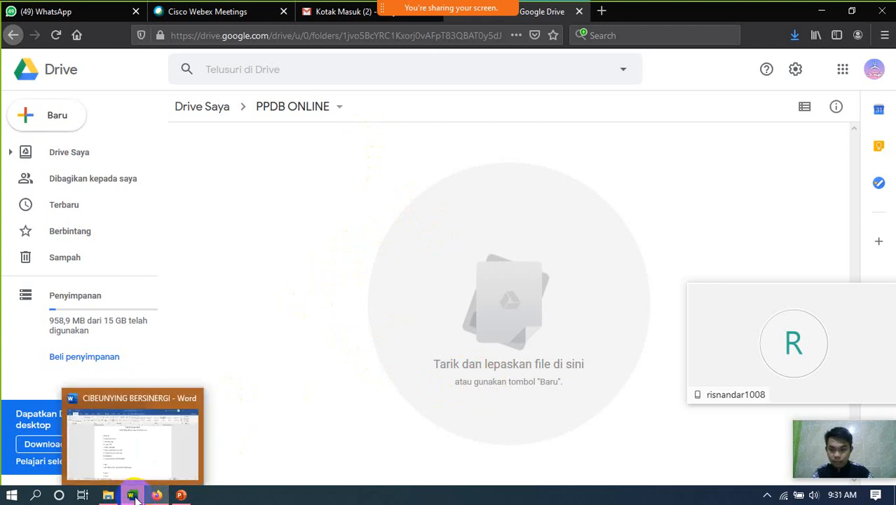
left_click(111, 498)
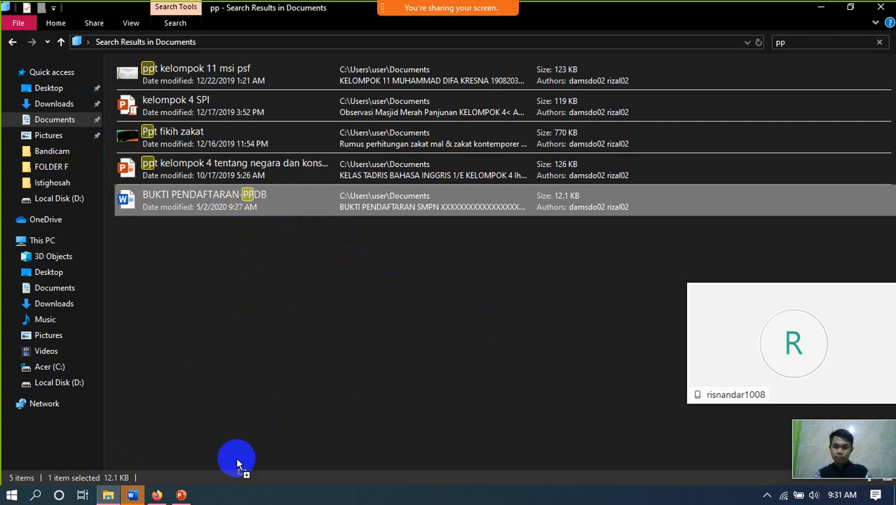
left_click(157, 495)
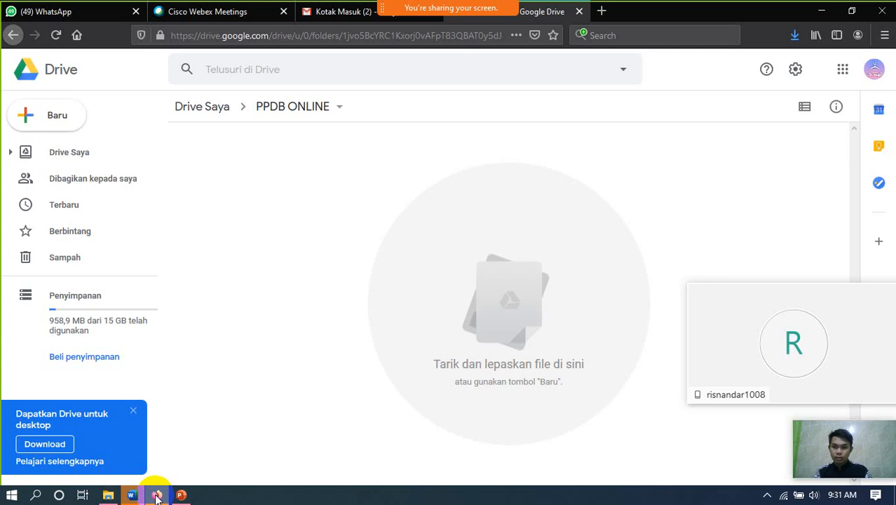
left_click(135, 412)
- Select BUKTI PENDAFTARAN-PPDB in the search results and drop it into the PPDB ONLINE folder
left_click(108, 495)
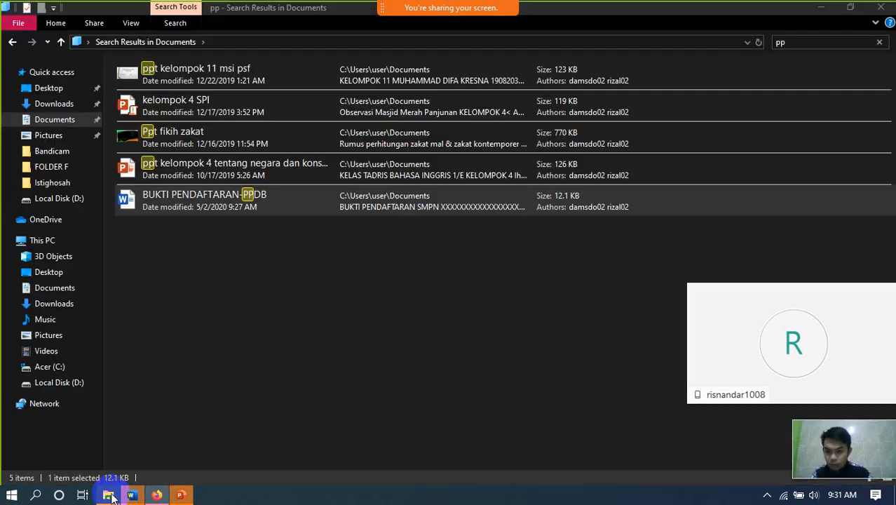
left_click(356, 265)
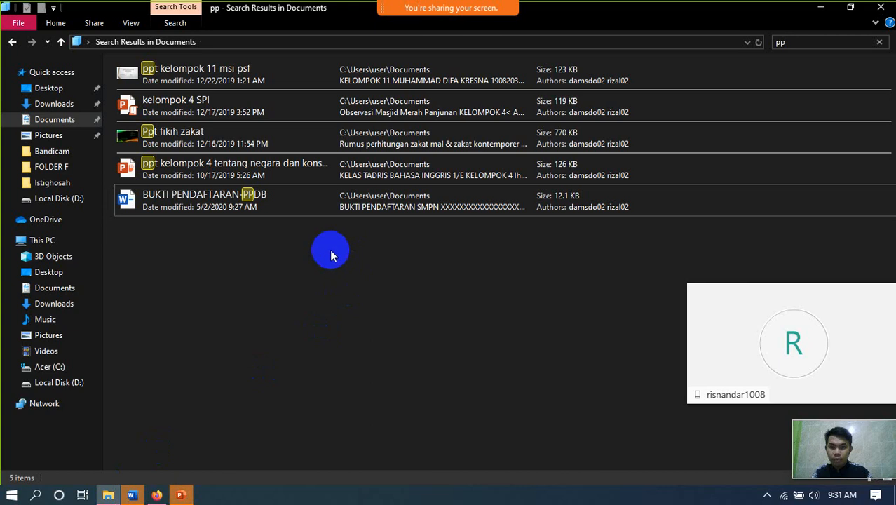
left_click(320, 210)
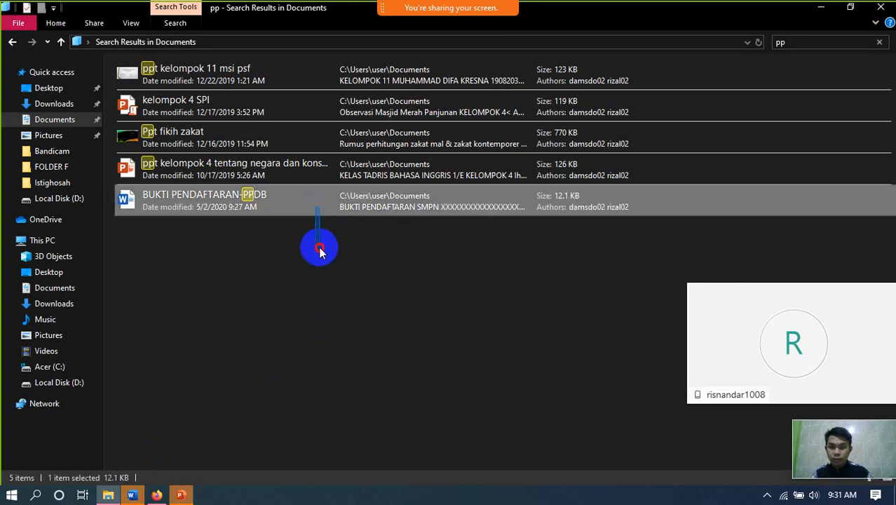
left_click_drag(179, 200, 390, 293)
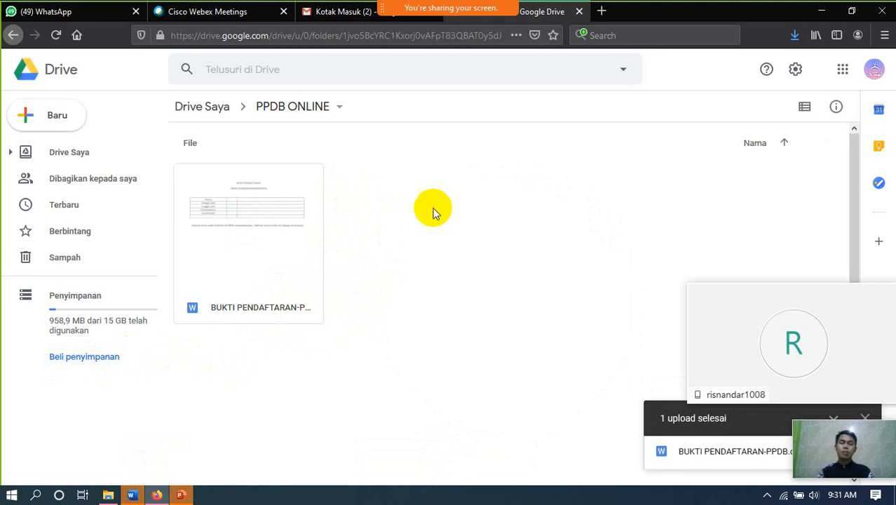
- Open the uploaded BUKTI PENDAFTARAN-PPDB file with Google Dokumen from its context menu
left_click(288, 313)
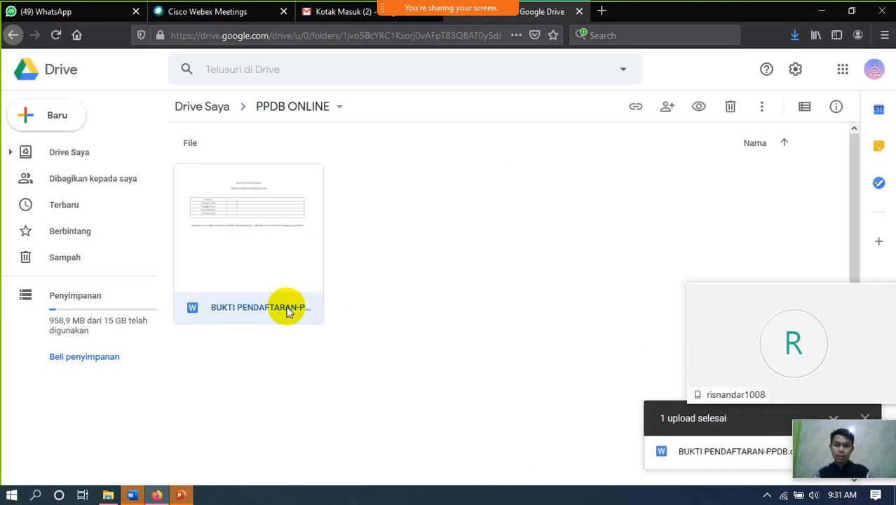
right_click(288, 311)
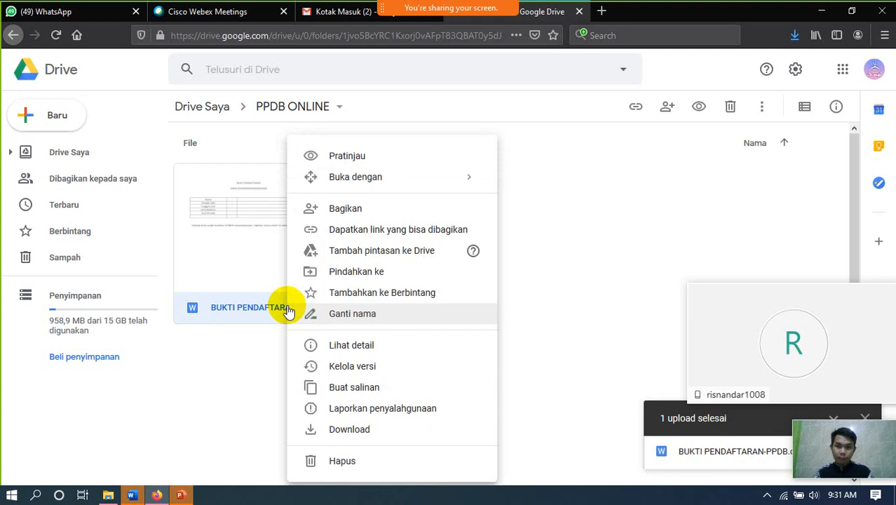
mouse_move(385, 181)
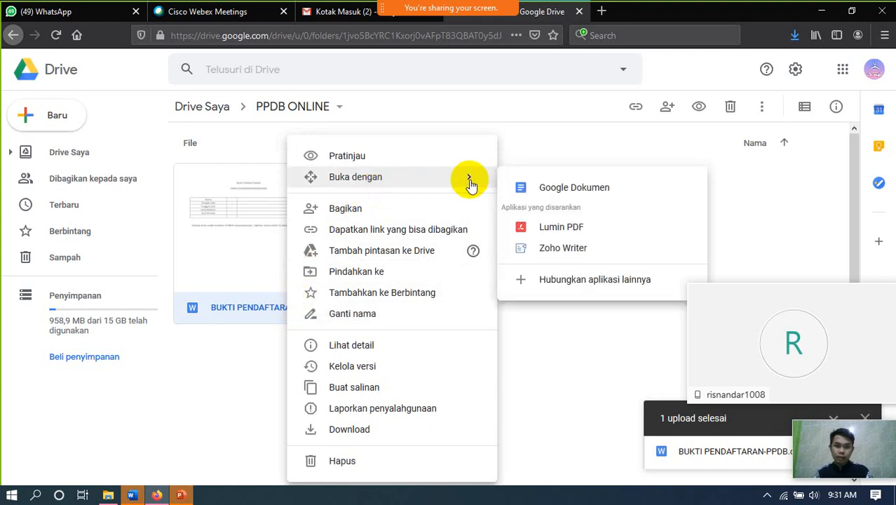
left_click(564, 194)
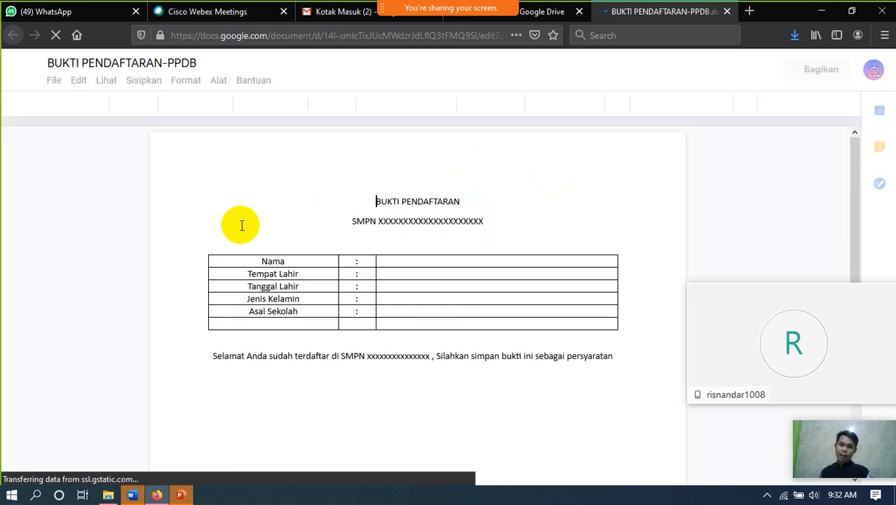
- Close the Selamat datang di Office Editing notice and put the cursor in the Nama value cell
scroll(389, 258, "down", 2)
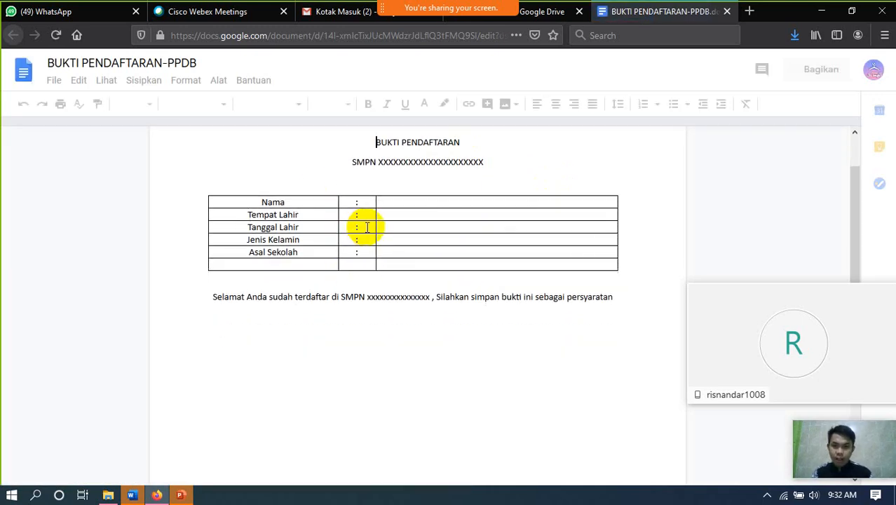
scroll(407, 253, "up", 2)
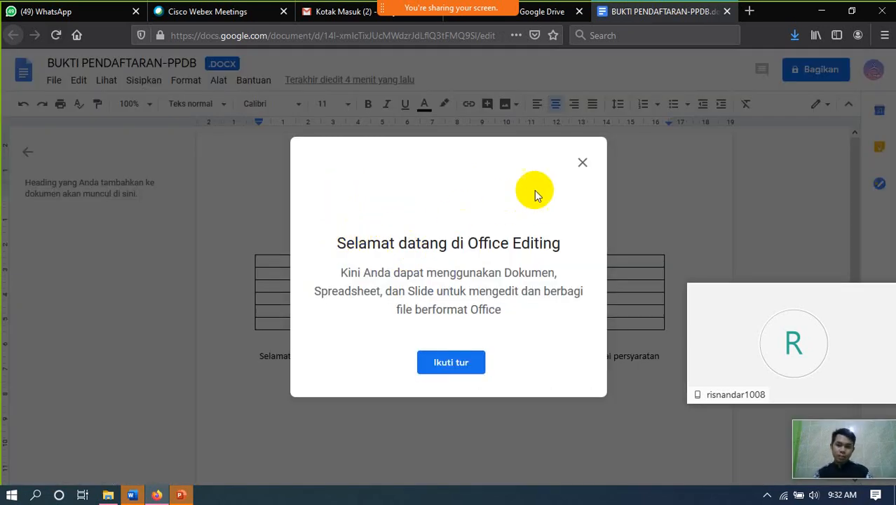
left_click(583, 163)
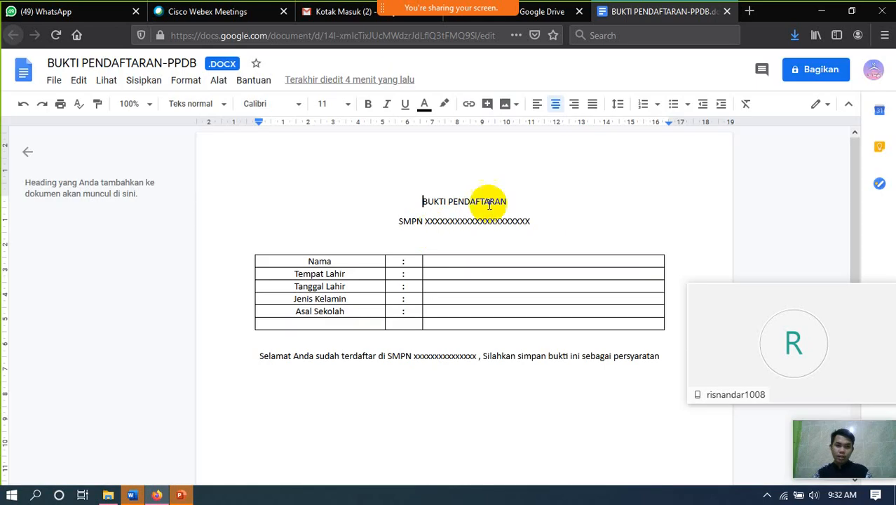
left_click(448, 262)
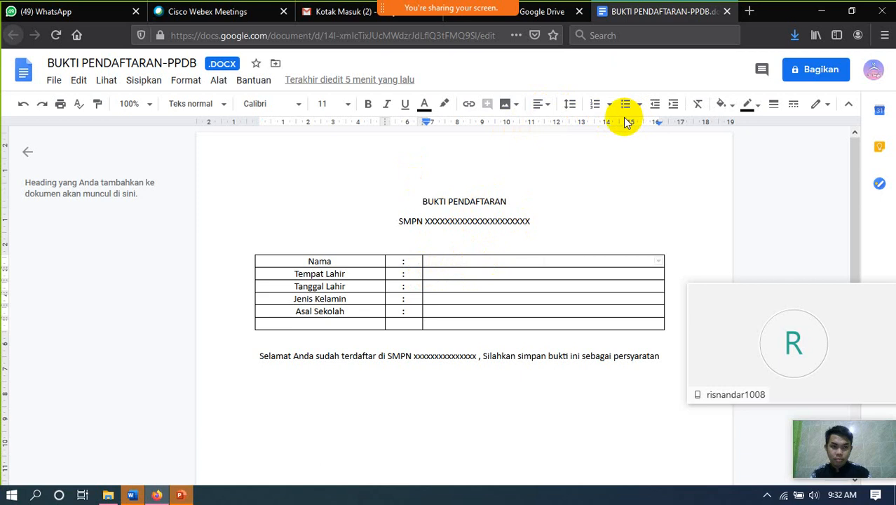
- Enter left-aligned placeholders <<Nama>> and <<Tempat Lahir>> in their value cells
left_click(544, 106)
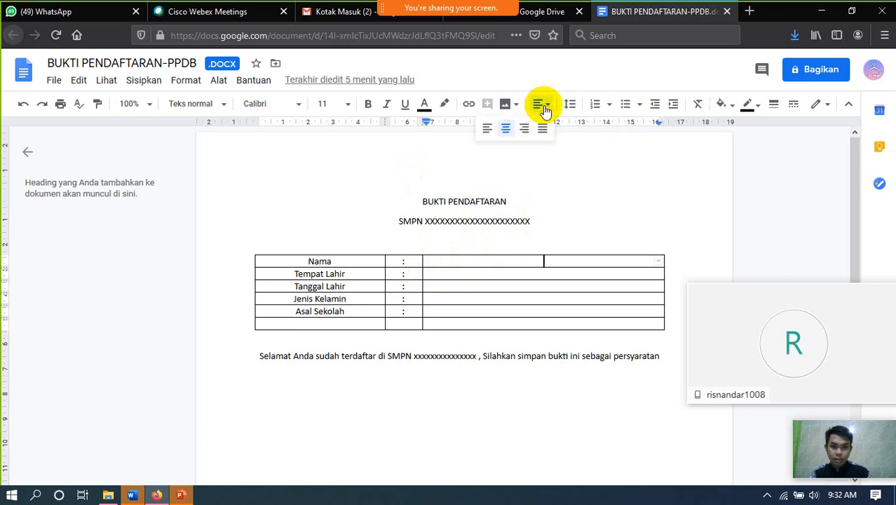
left_click(488, 132)
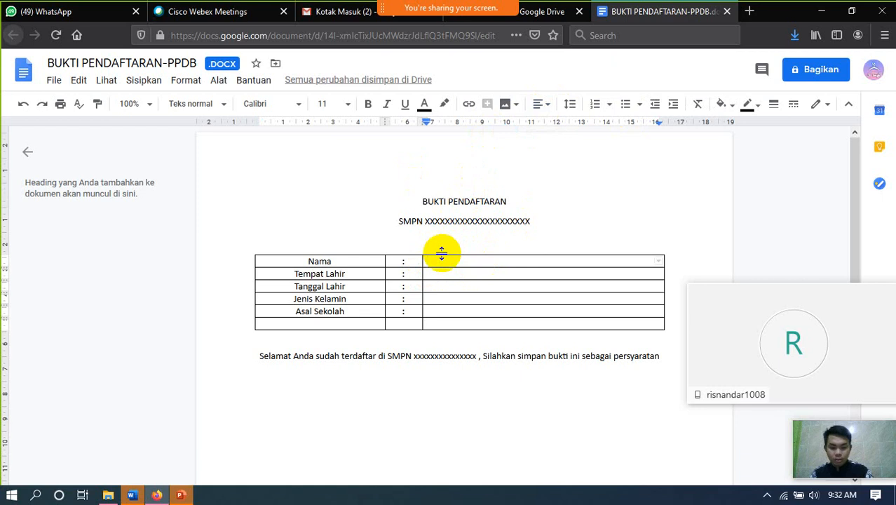
type("<")
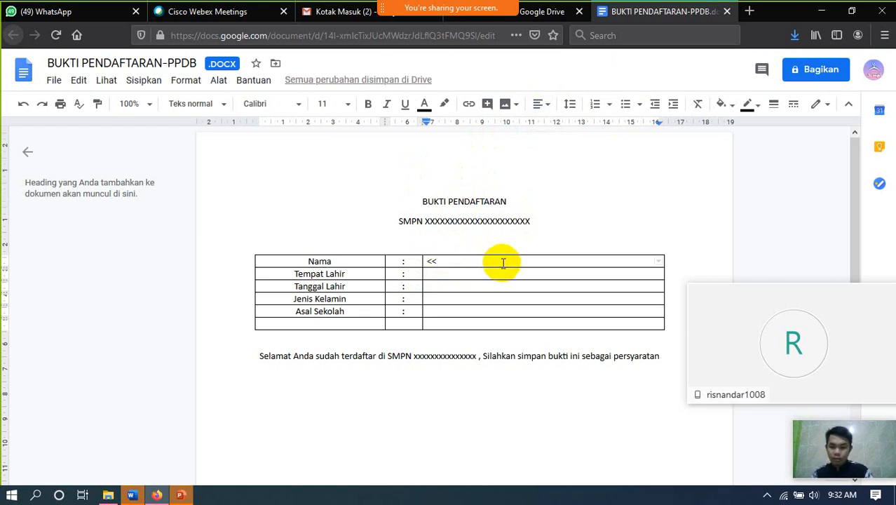
type("<Nama")
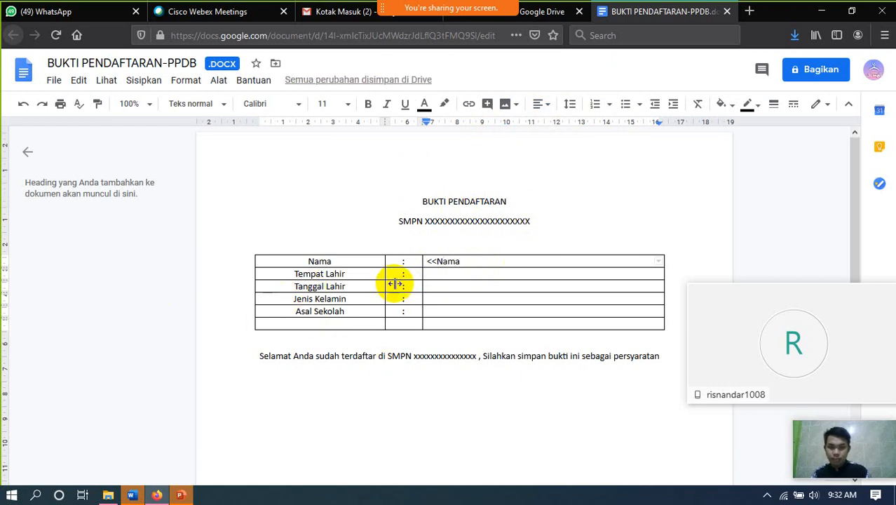
type(">>")
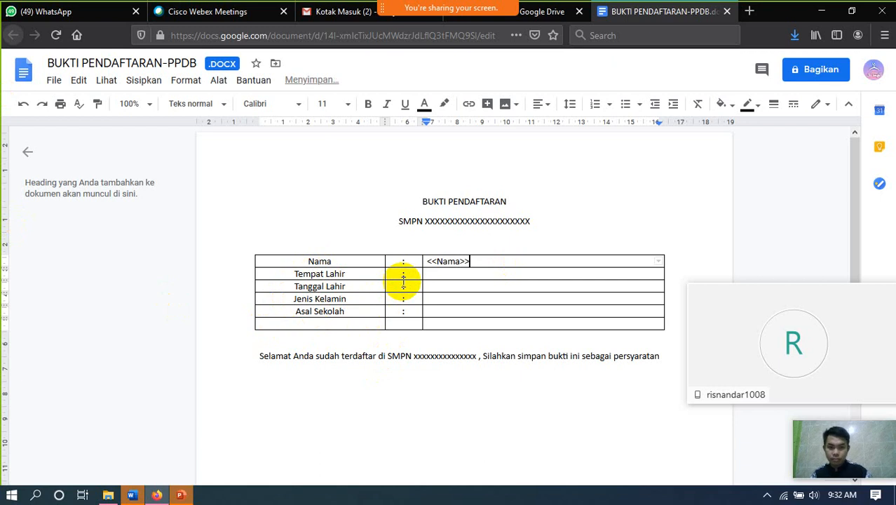
left_click(444, 274)
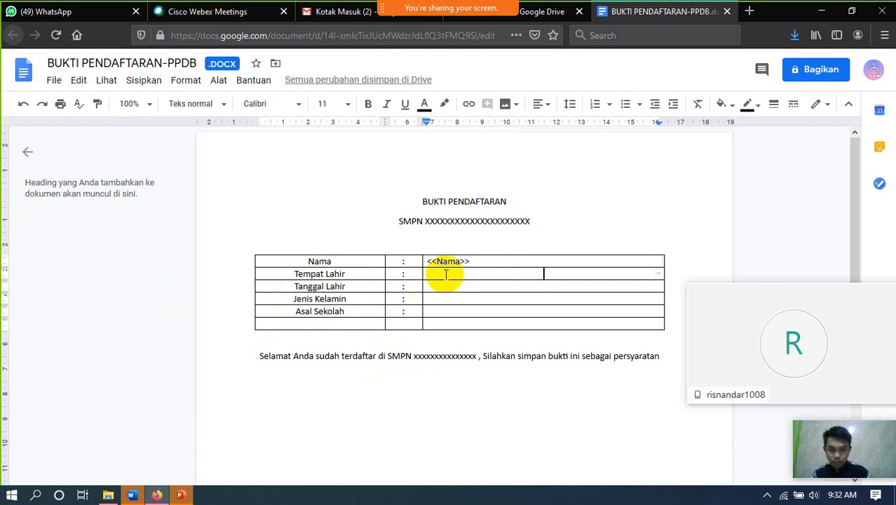
left_click(541, 105)
left_click(488, 129)
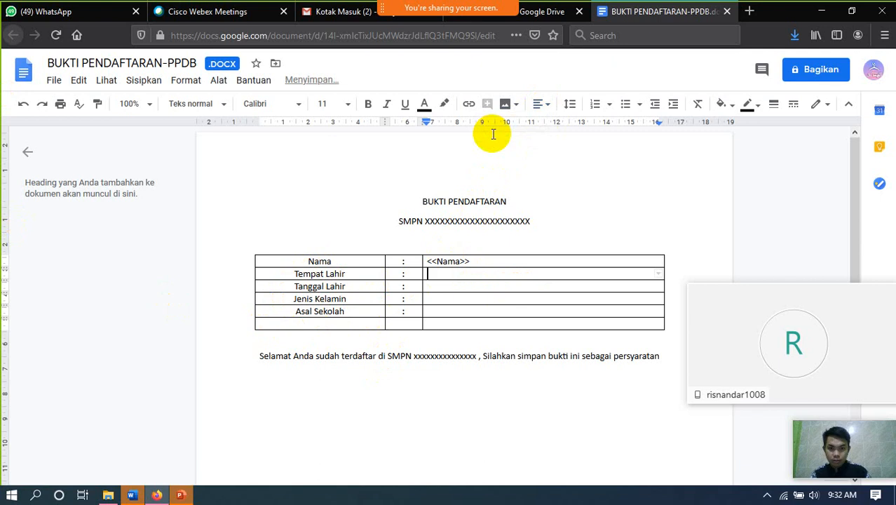
type("<<Te")
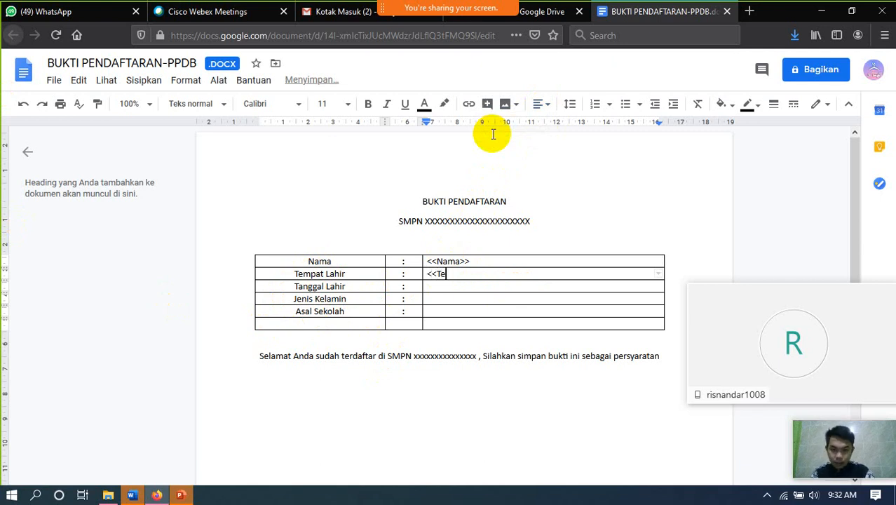
type("mpa")
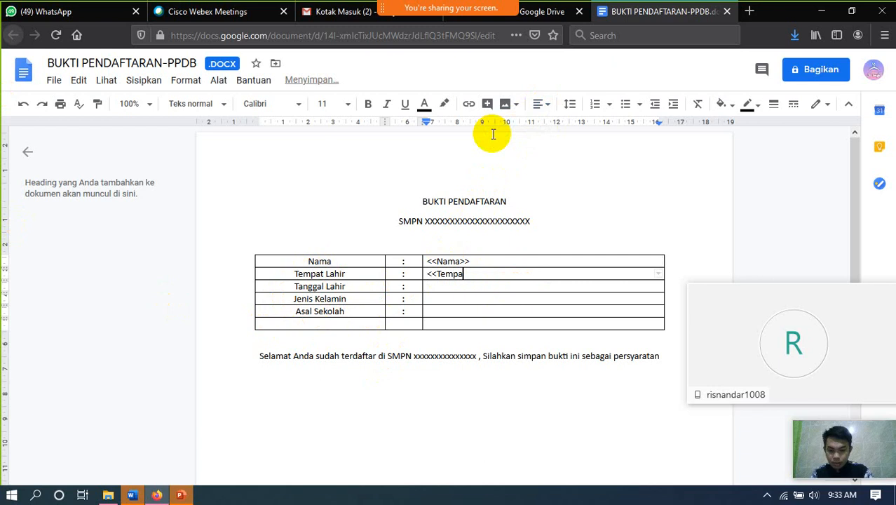
type("t Lah")
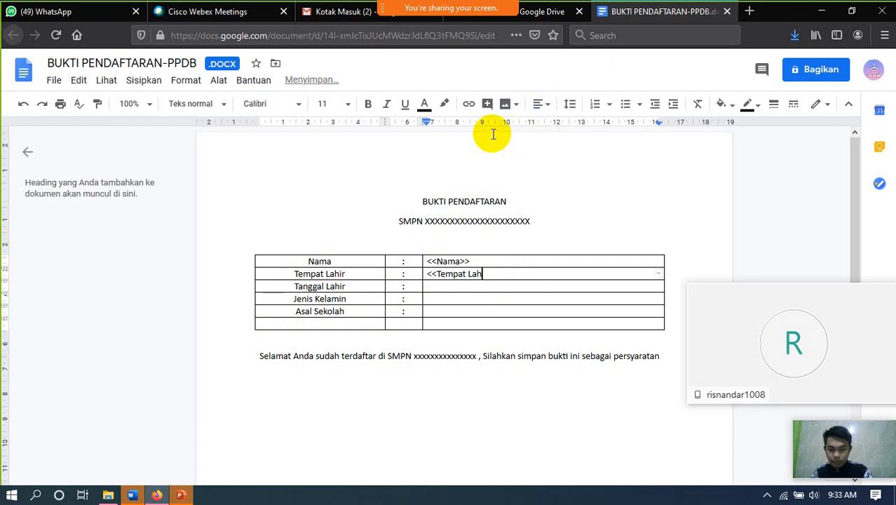
type("ir>>")
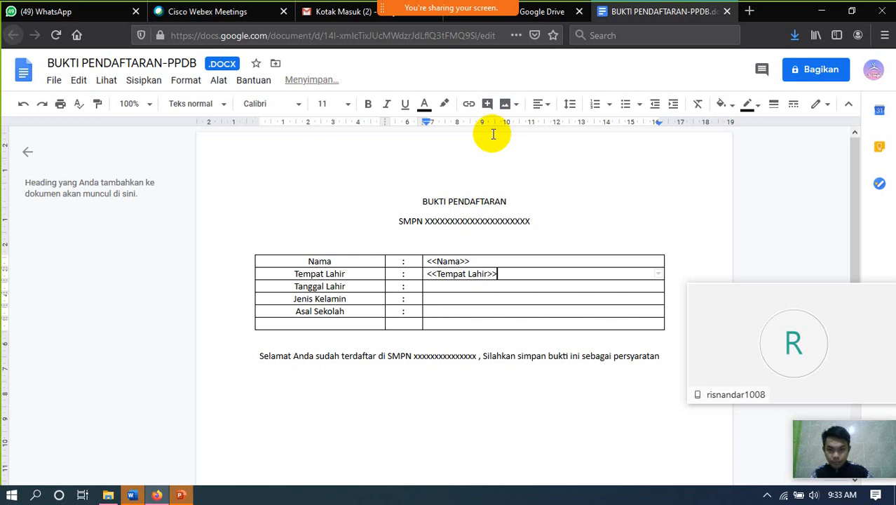
- Fill the next value cells with <<Tanggal Lahir>>, <<Jenis Kelamin>> and <<Asal Sekolah>>
left_click(432, 289)
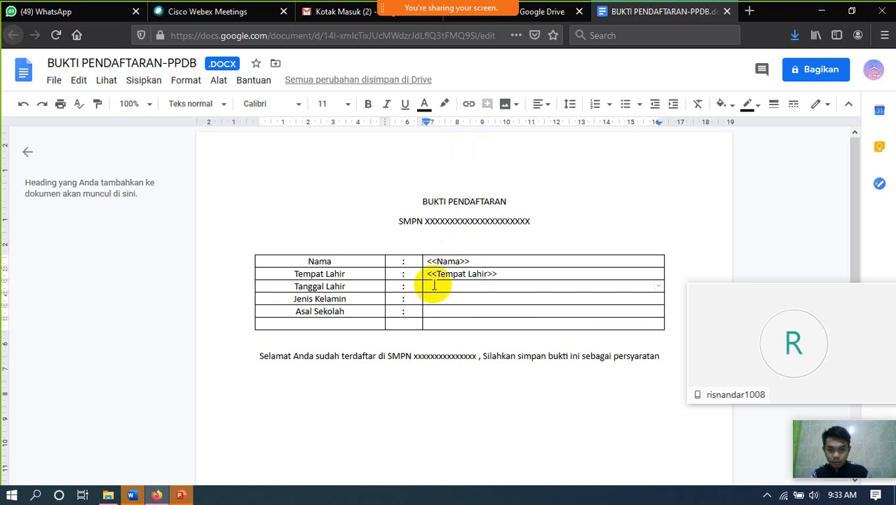
key("ctrl+shift+e")
left_click(545, 106)
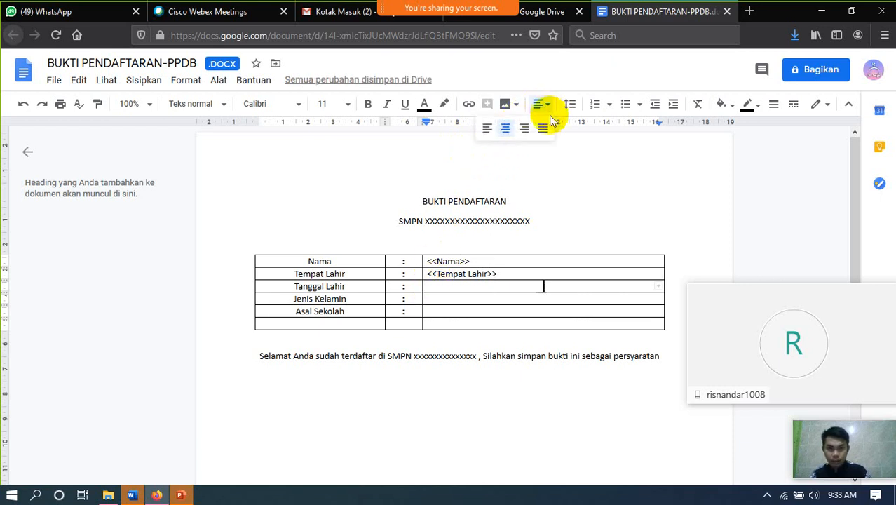
left_click(487, 129)
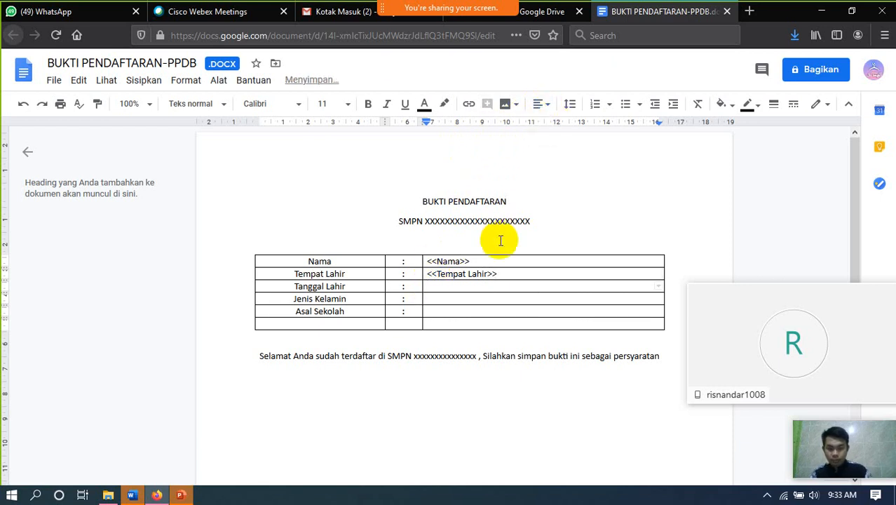
type("<")
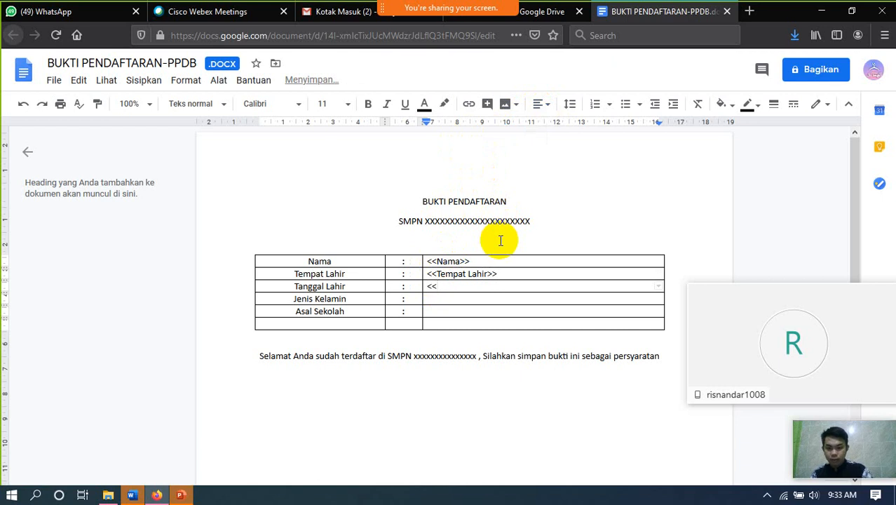
type("<Tanggal Lahir")
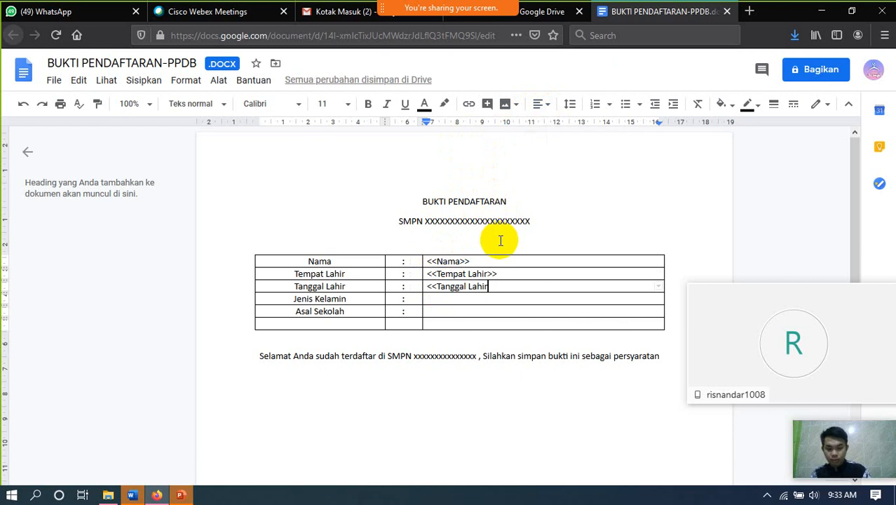
type(">>")
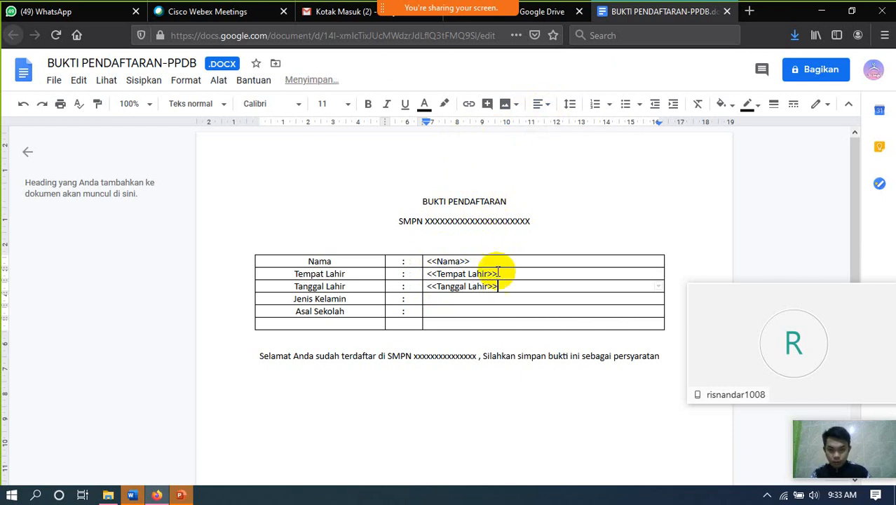
left_click(447, 302)
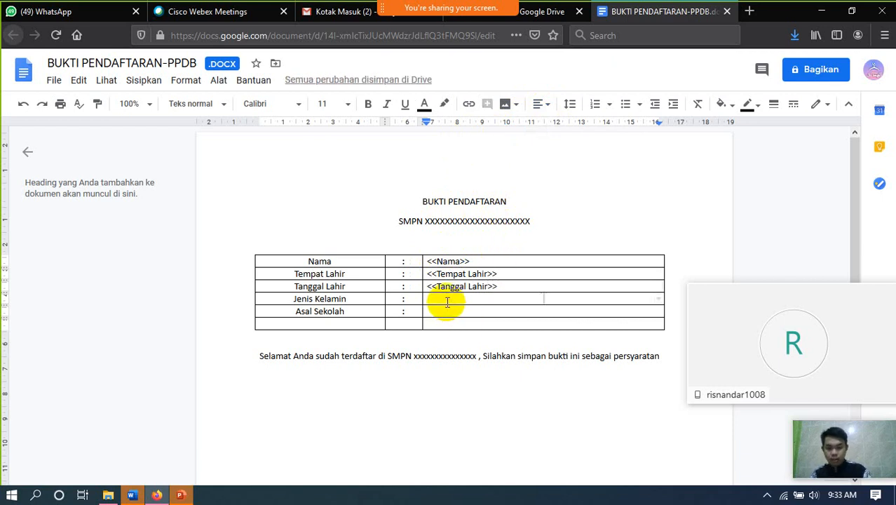
type("<<Jenis")
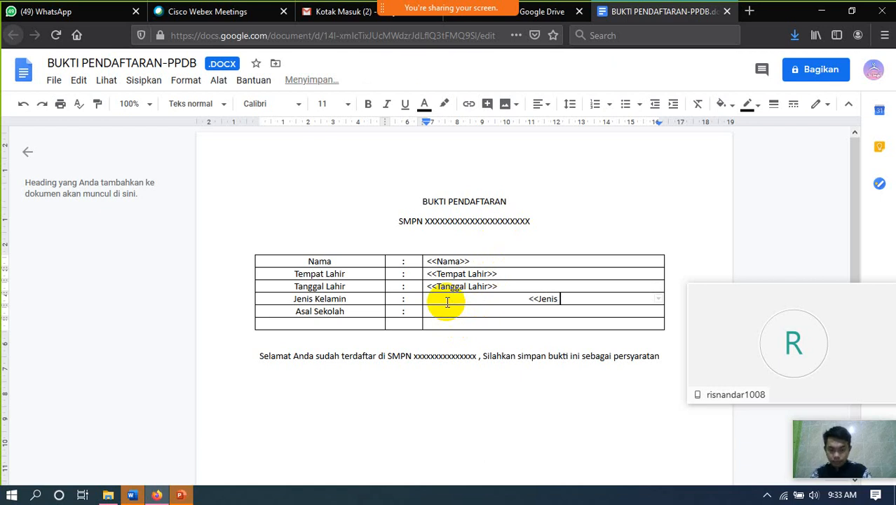
type(" Kelamin")
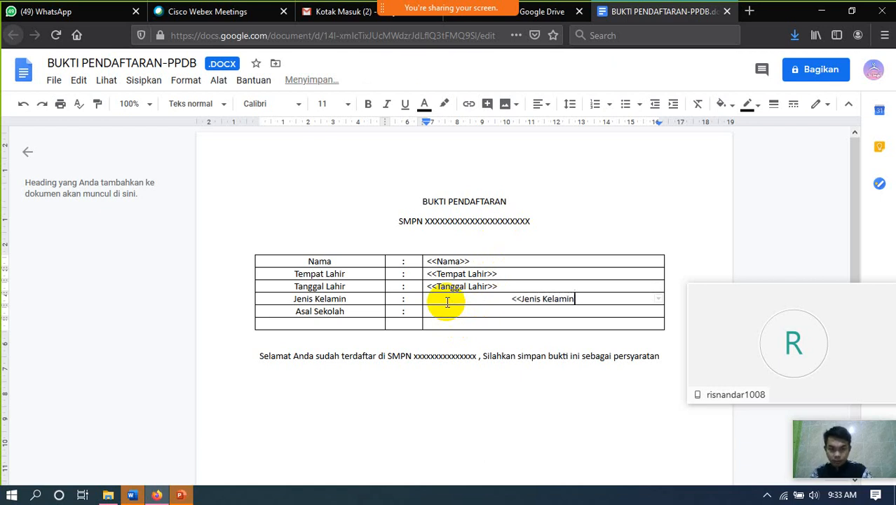
type(">>")
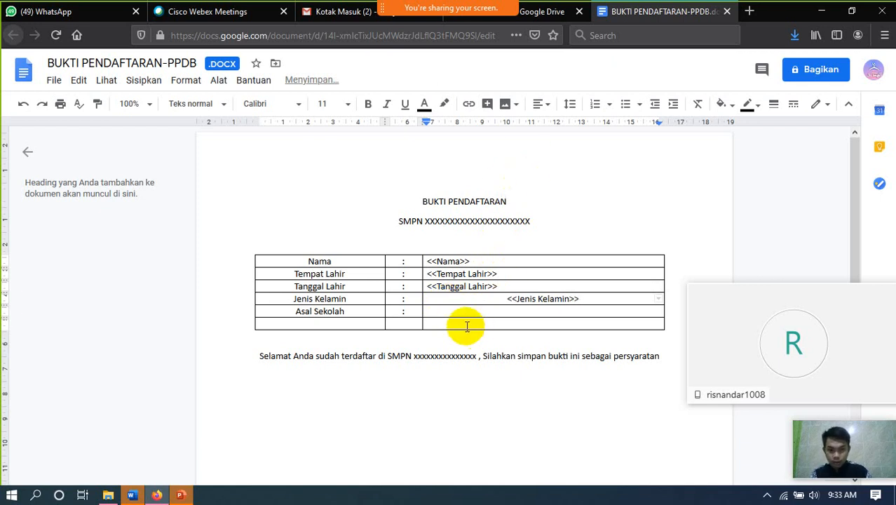
left_click(452, 313)
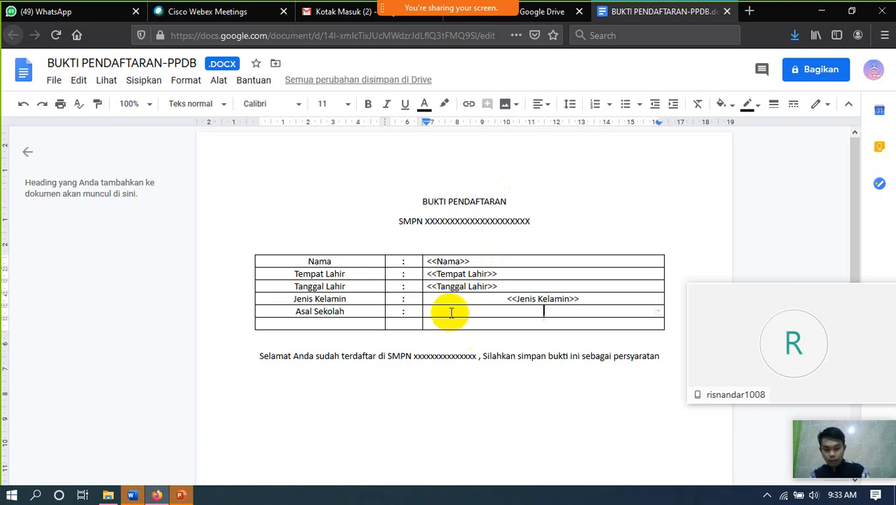
type("<<A")
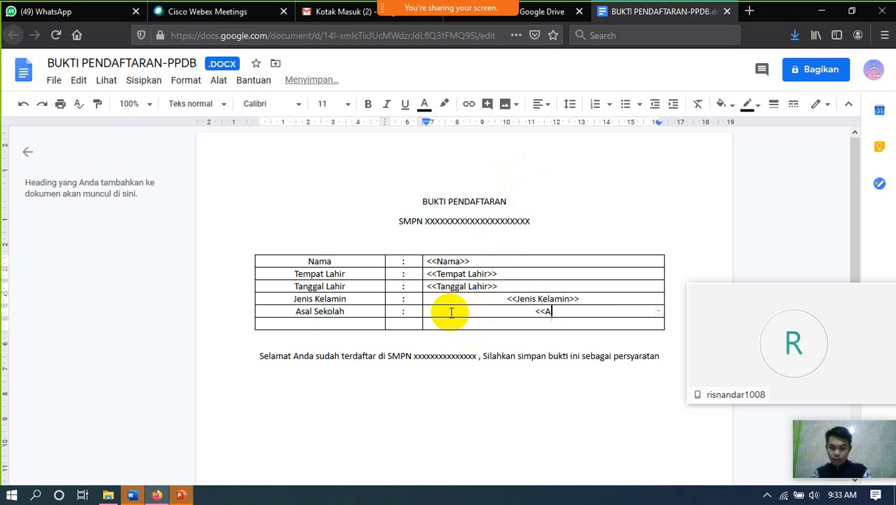
type("sal Sekola")
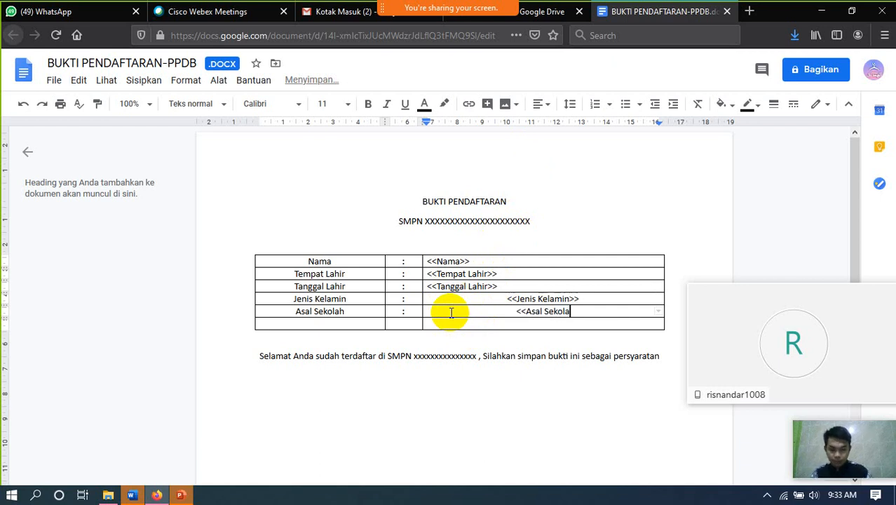
type("h>>")
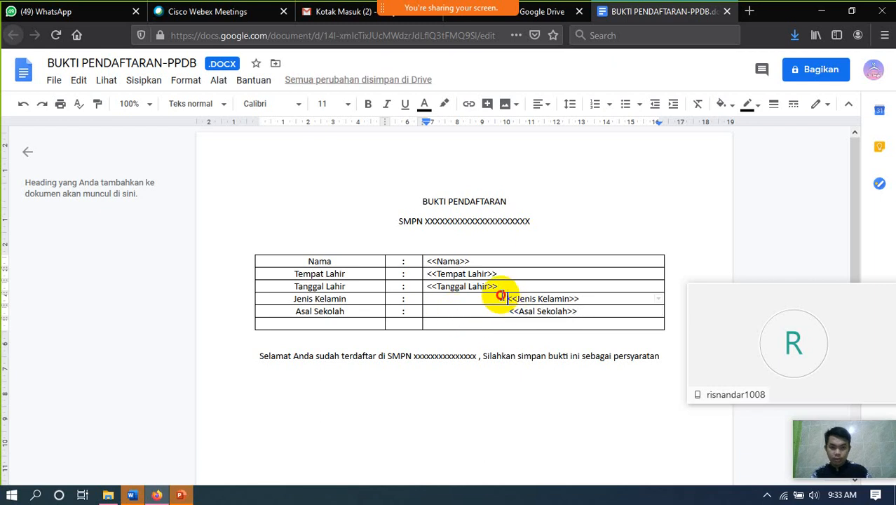
- Left-align the Jenis Kelamin and Asal Sekolah placeholder cells
left_click_drag(505, 298, 559, 314)
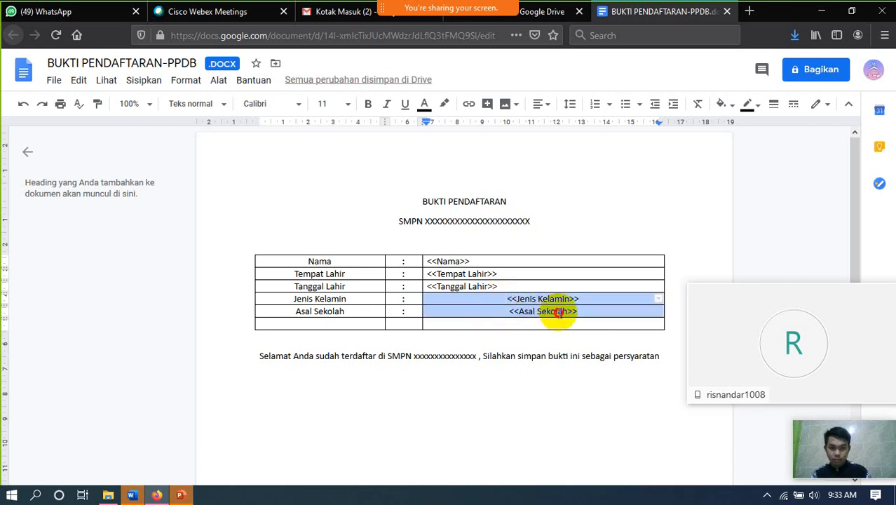
left_click(539, 104)
left_click(487, 129)
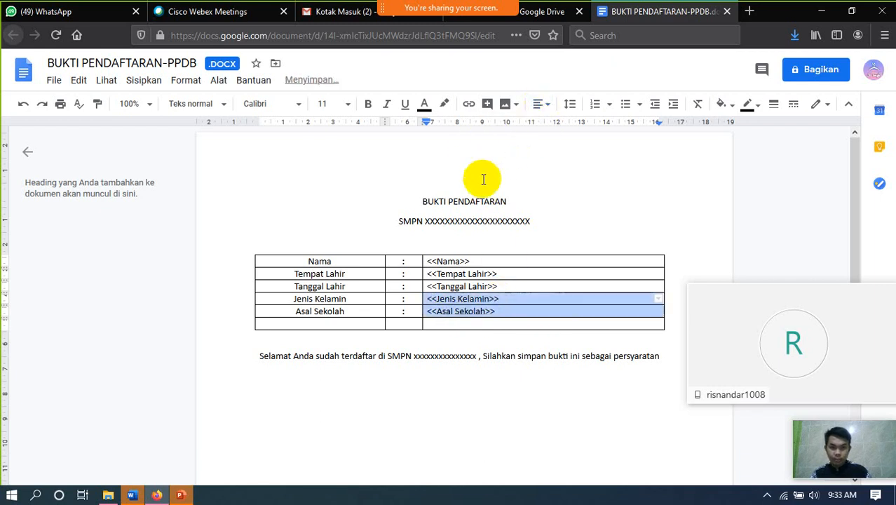
left_click(570, 278)
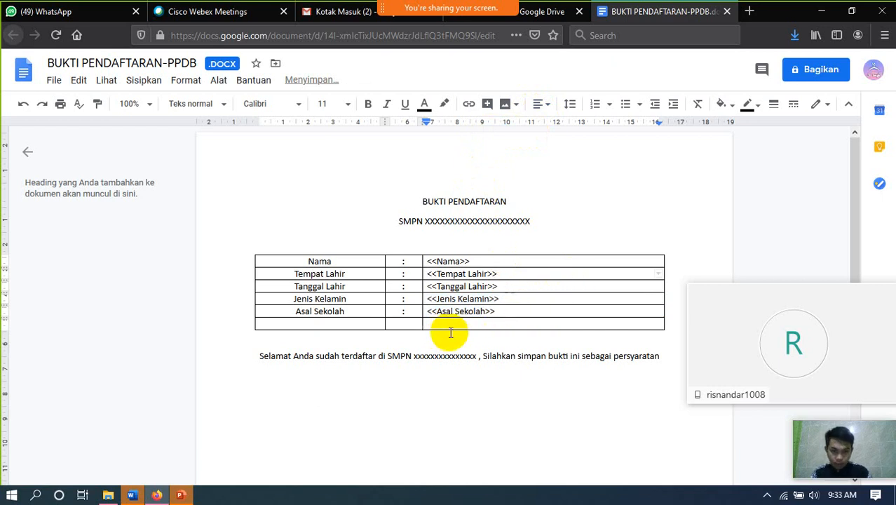
- Save BUKTI PENDAFTARAN-PPDB as a Google Docs copy, then close that tab to return to the .docx
left_click(54, 80)
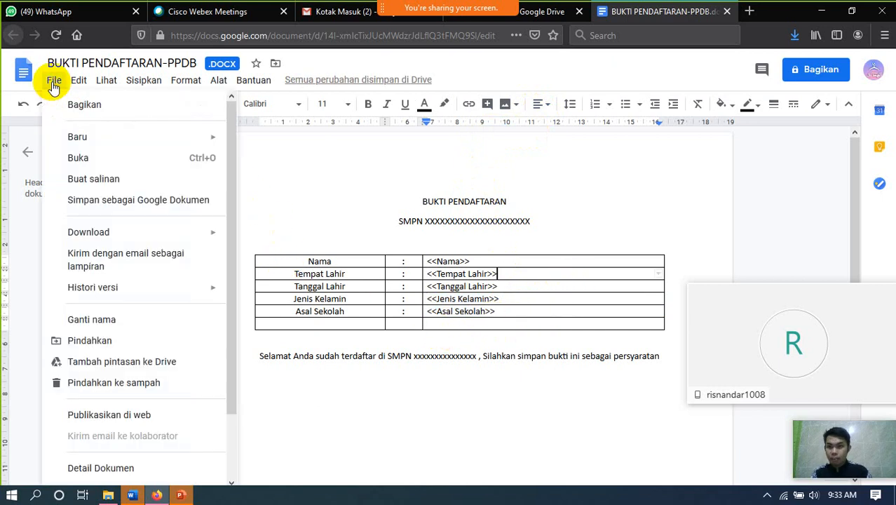
left_click(128, 204)
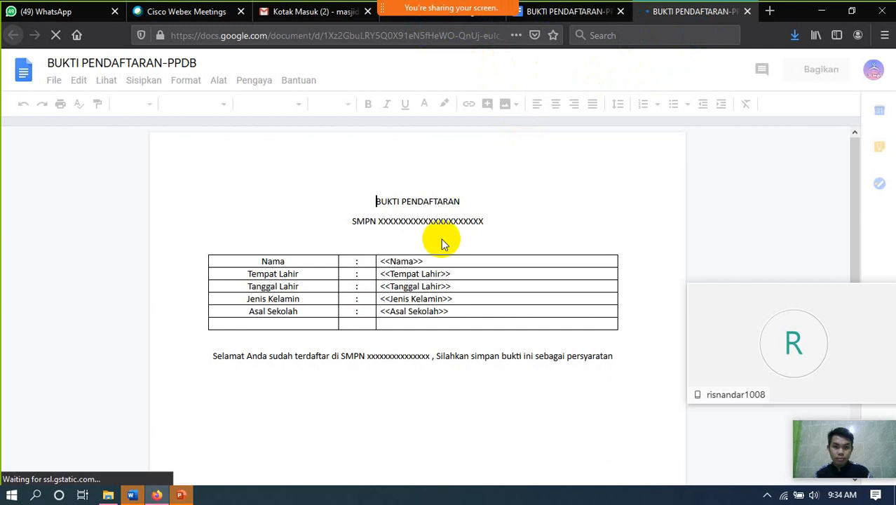
left_click(748, 13)
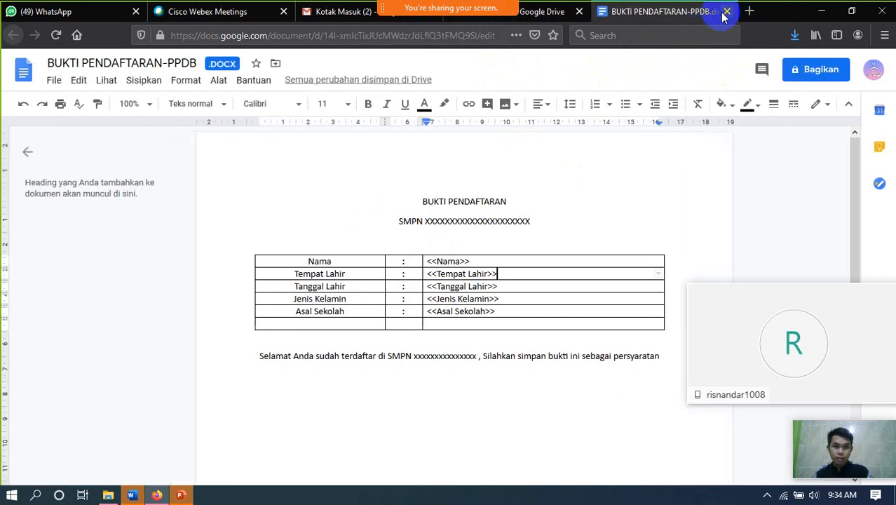
- Close the document and add a Google Formulir to the PPDB ONLINE folder via Lainnya
left_click(727, 13)
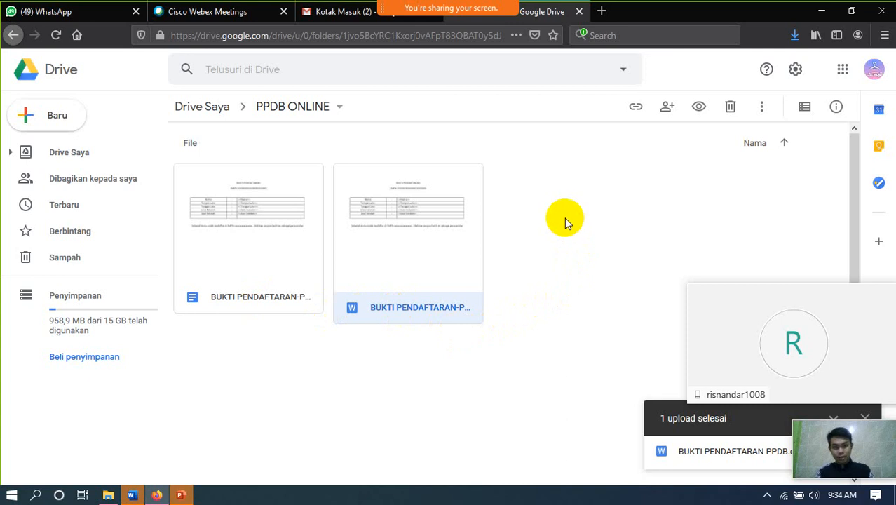
left_click(554, 201)
right_click(552, 200)
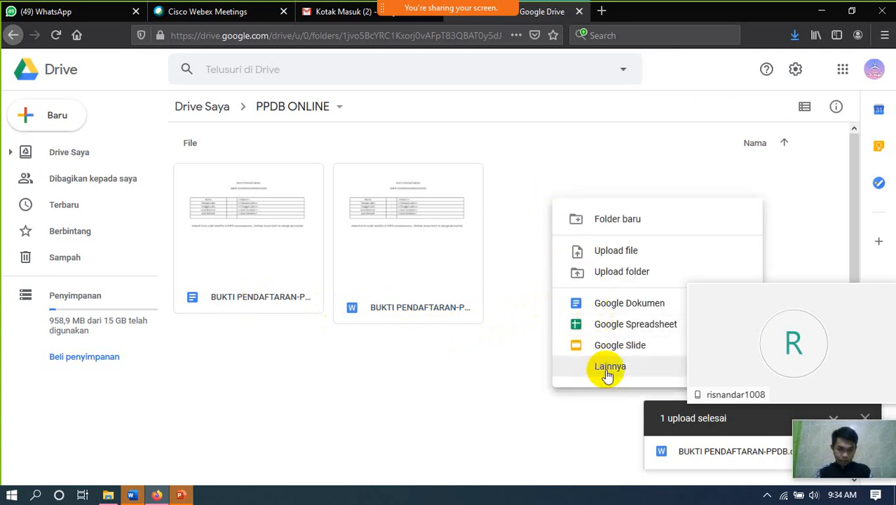
mouse_move(608, 376)
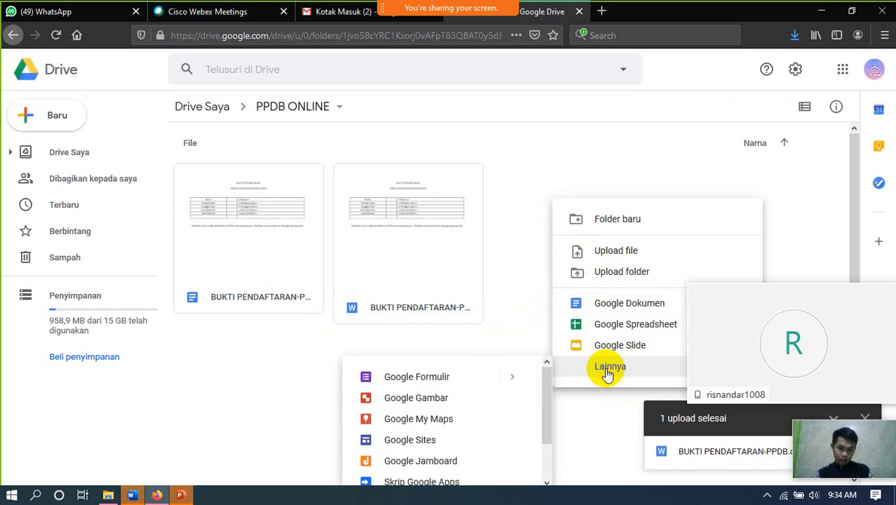
mouse_move(452, 381)
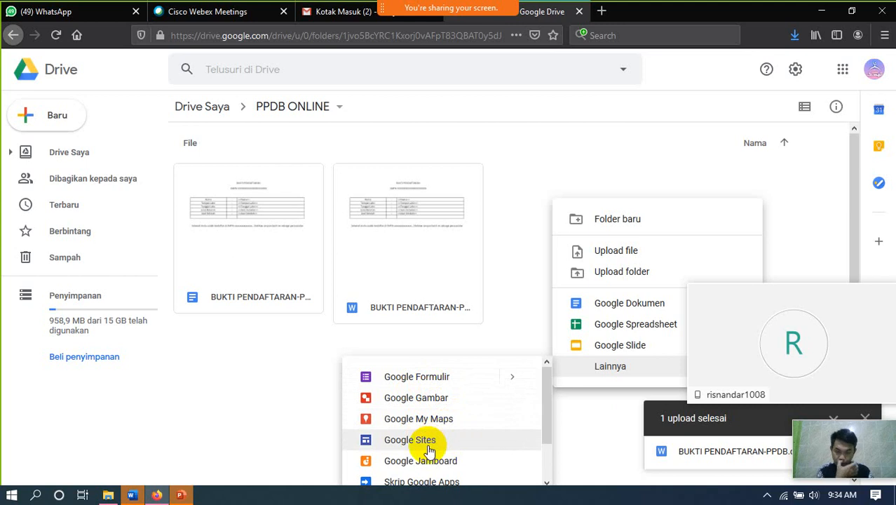
left_click(444, 386)
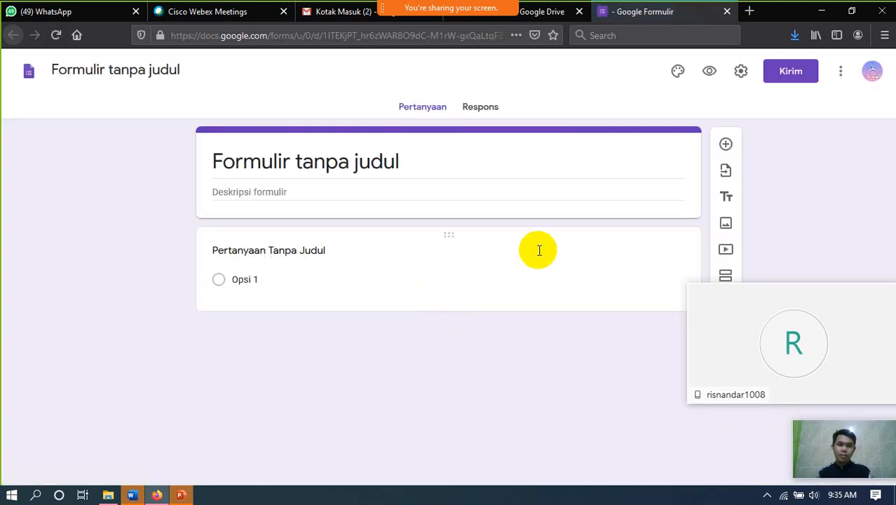
- Dismiss the tip and title the form 'PPDB ONLINE SMPNXXXXXXXXXXXXXXX'
left_click(337, 254)
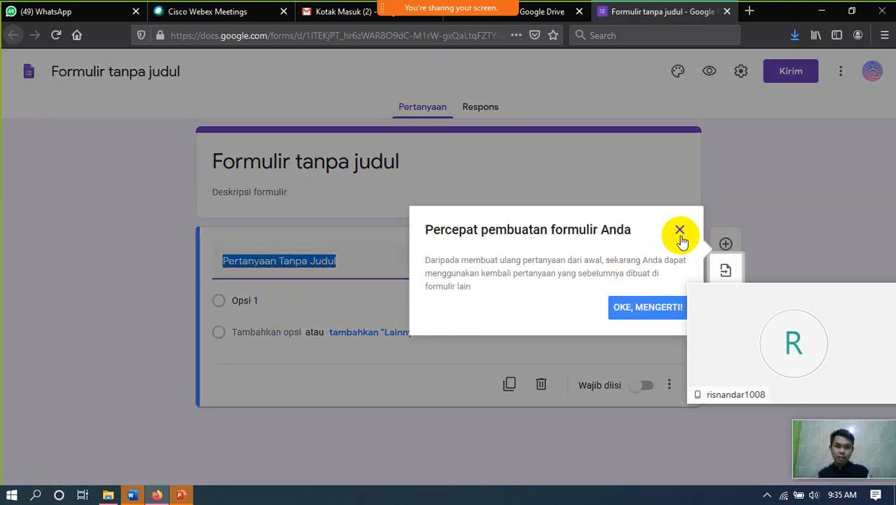
left_click(679, 233)
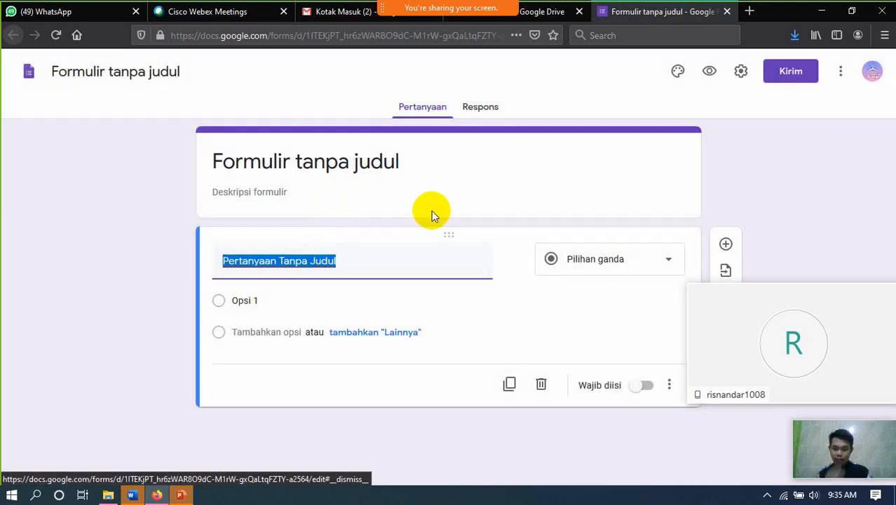
left_click(314, 162)
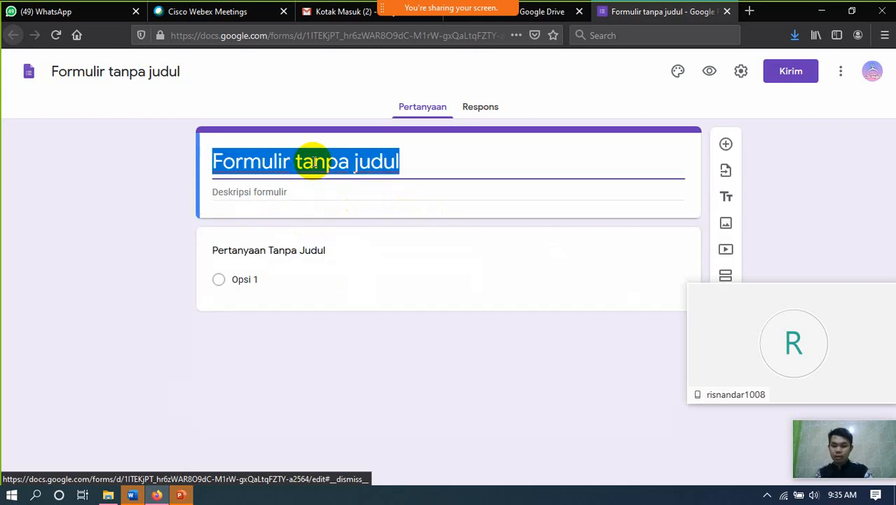
type("PP")
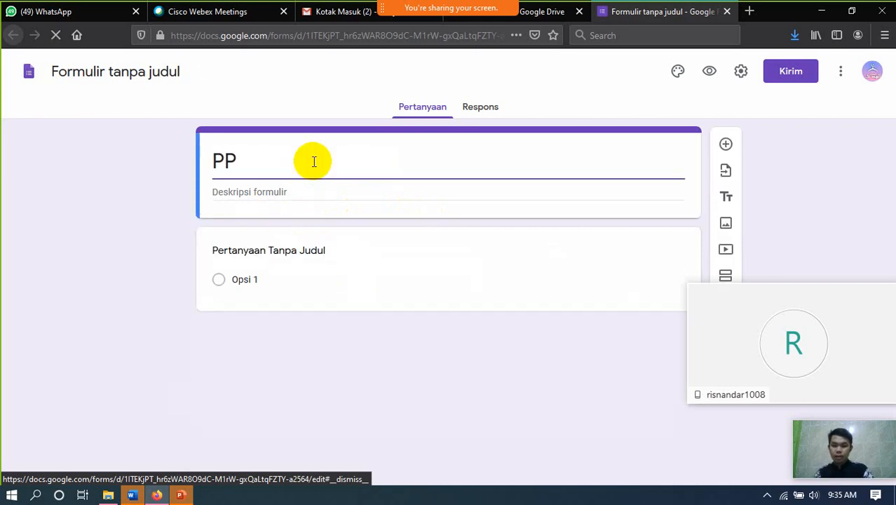
type("DB")
key("Caps_Lock")
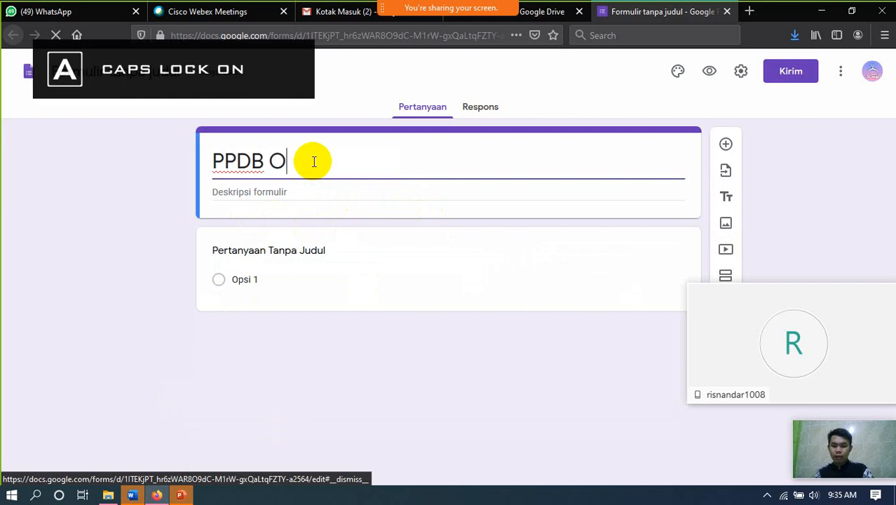
type("ONLINE SMPNX")
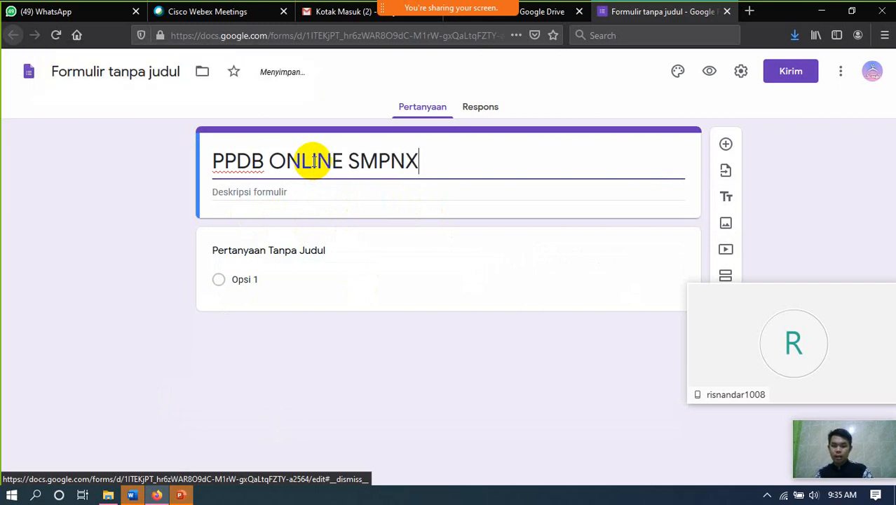
type("XXXXXXXXX")
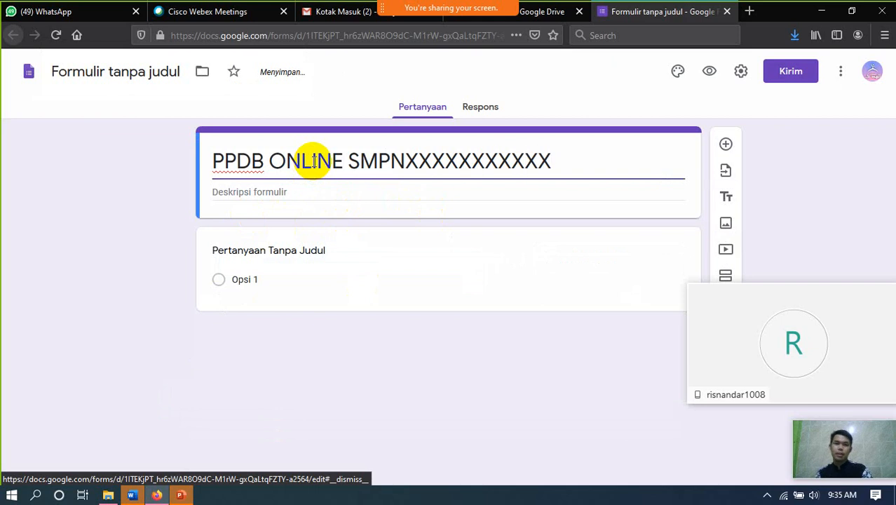
type("XXXX")
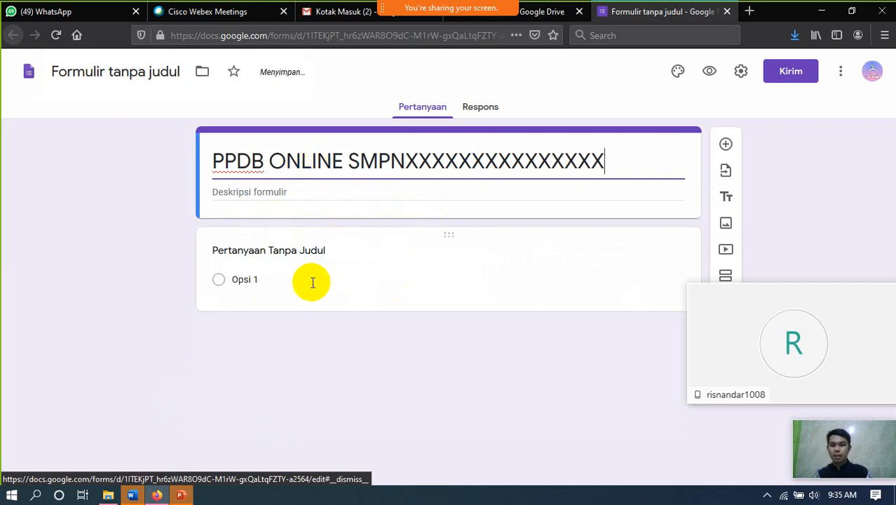
left_click(301, 253)
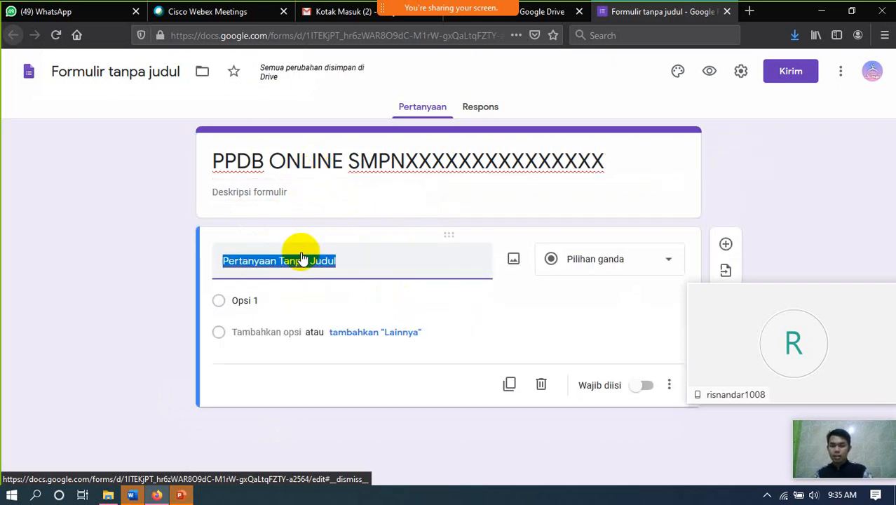
- Name the first question 'Nama' and mark it required
type("naMA")
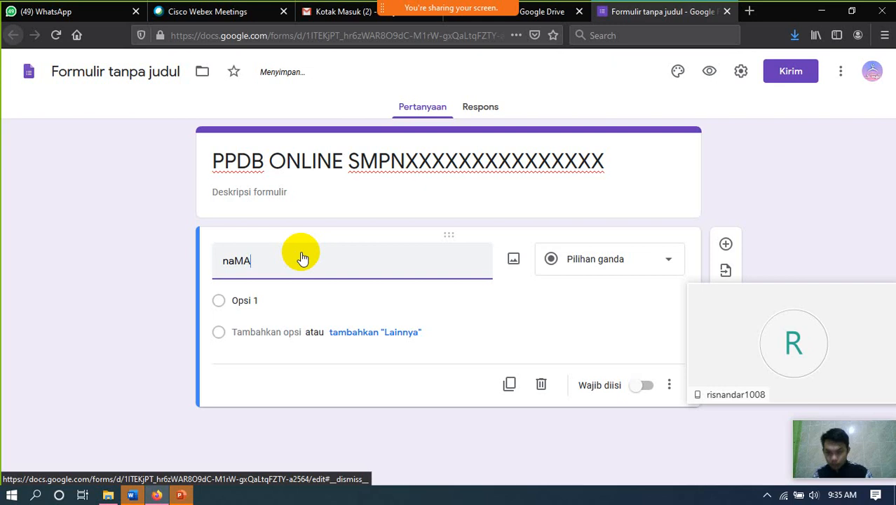
key("BackSpace")
key("BackSpace")
key("BackSpace")
key("Caps_Lock")
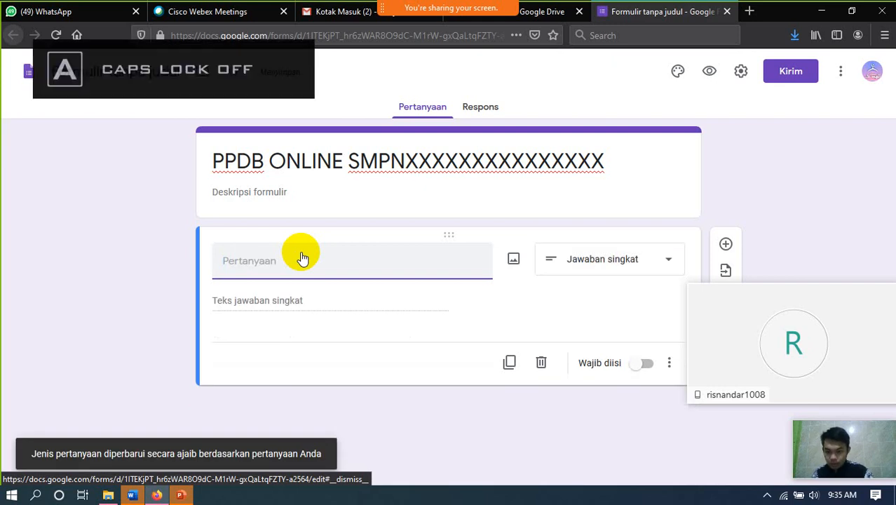
type("Nama")
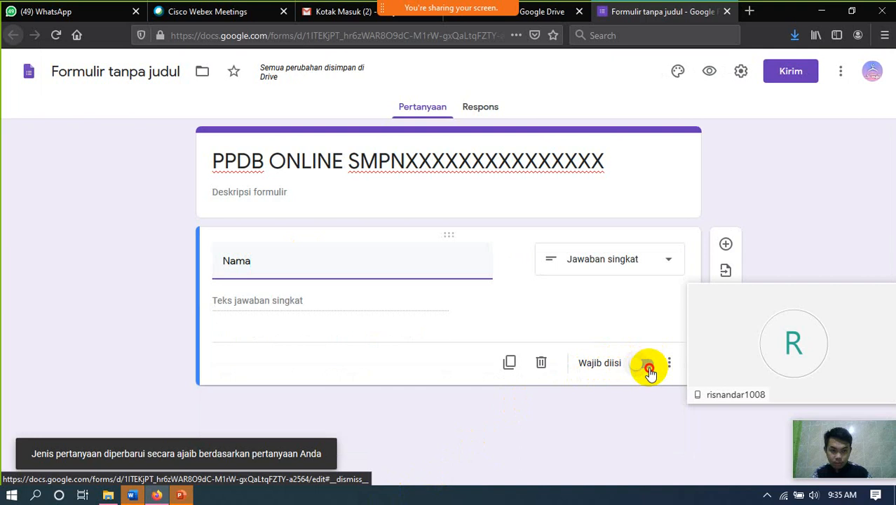
left_click(646, 363)
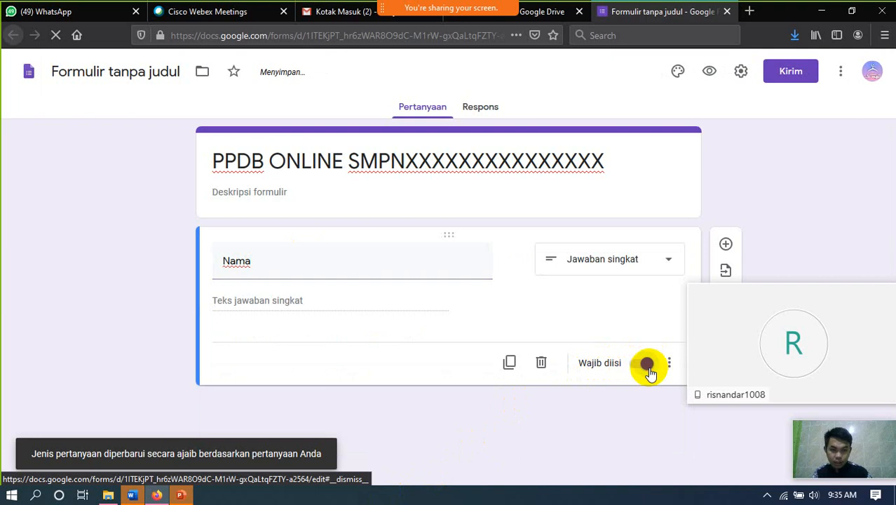
- Add a required 'Tempat Lahir' question, then add another blank question below it
left_click(726, 245)
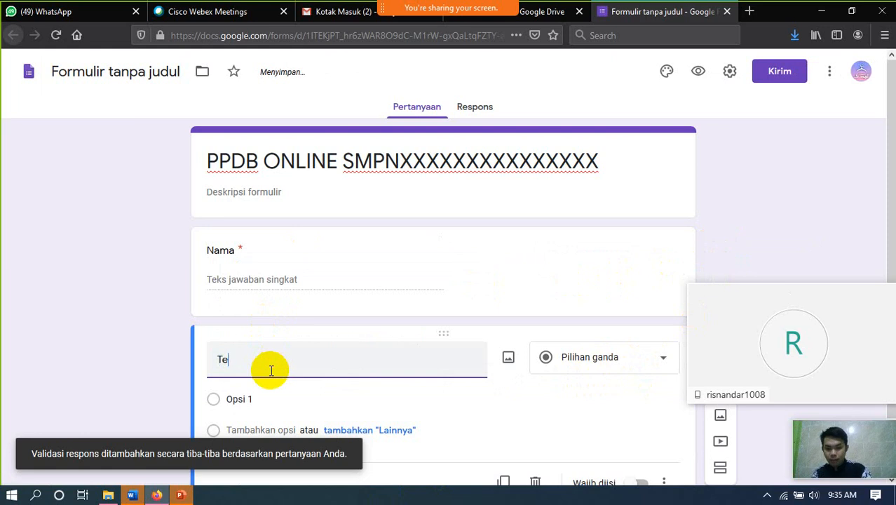
type("t ")
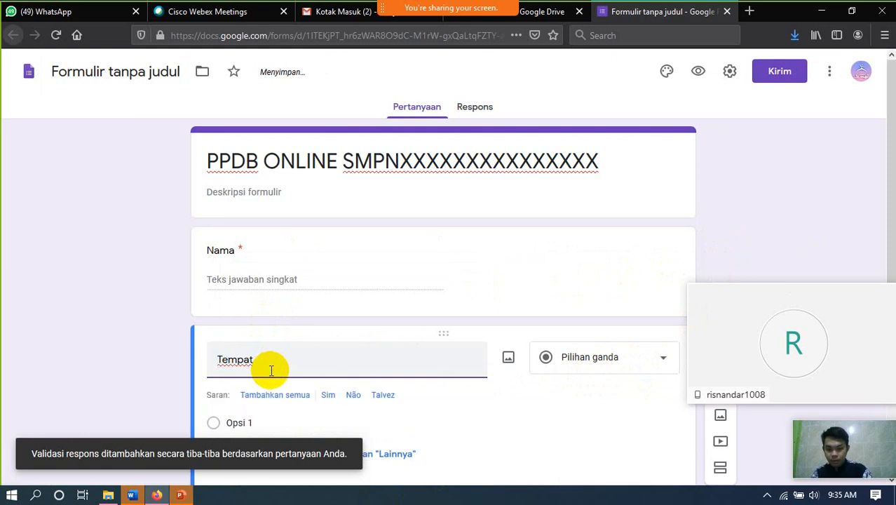
type("lahir")
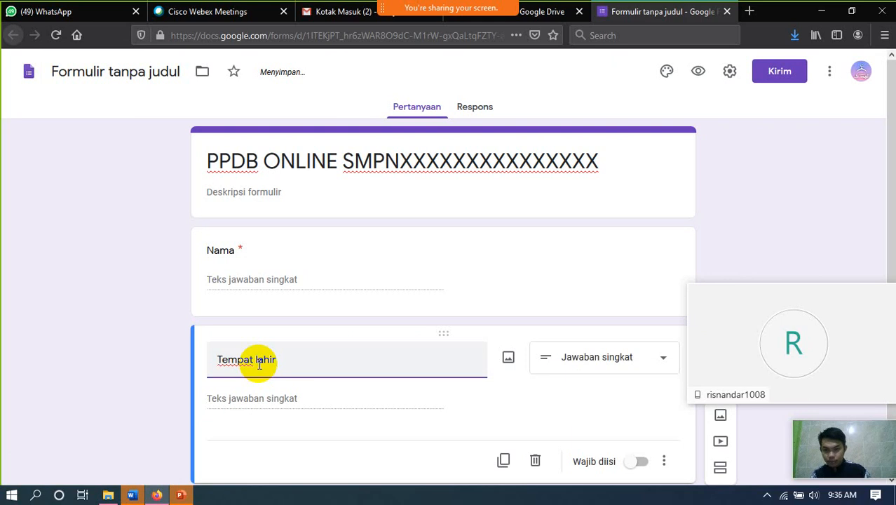
left_click(258, 365)
key("BackSpace")
type("L")
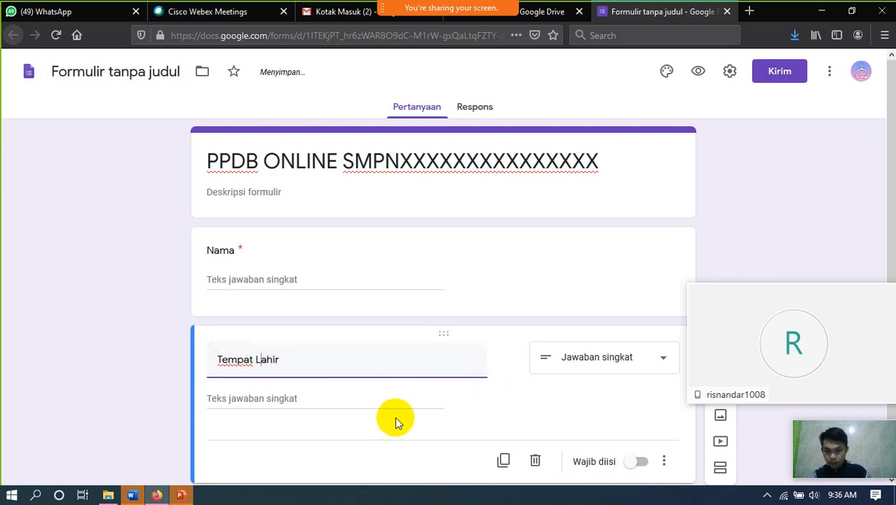
left_click(641, 461)
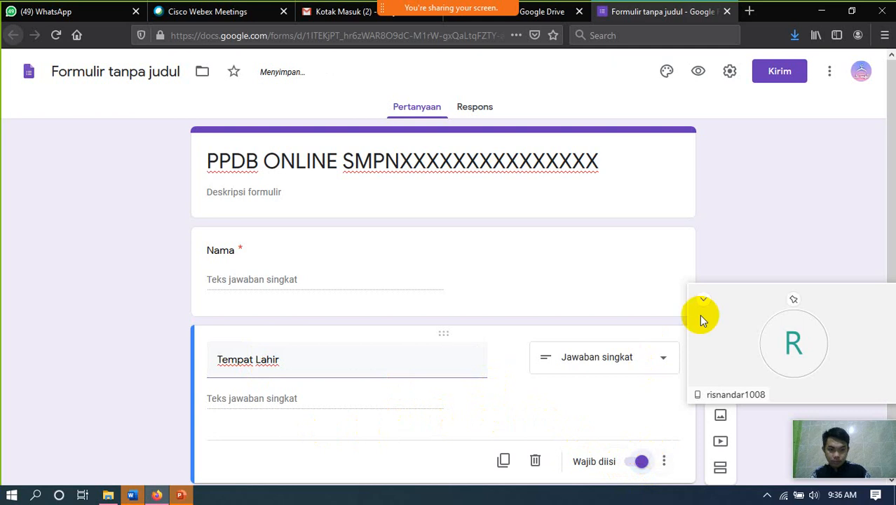
scroll(702, 280, "down", 1)
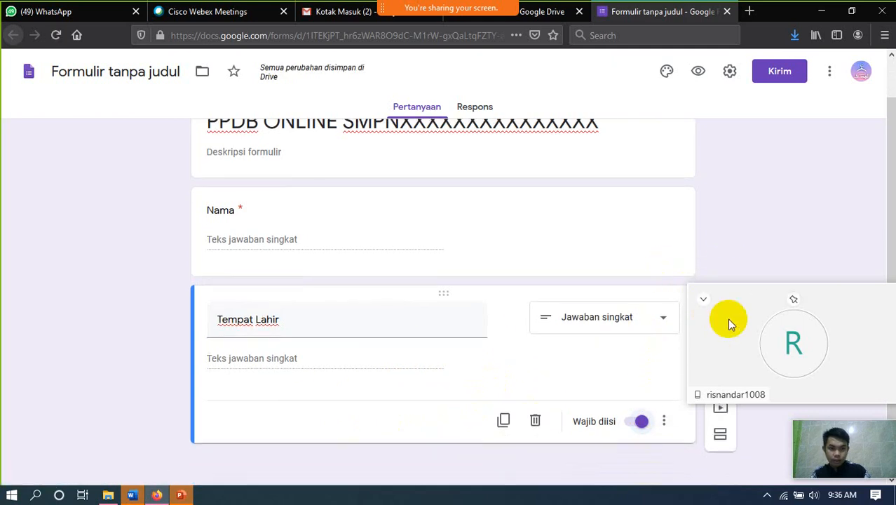
left_click_drag(727, 318, 752, 222)
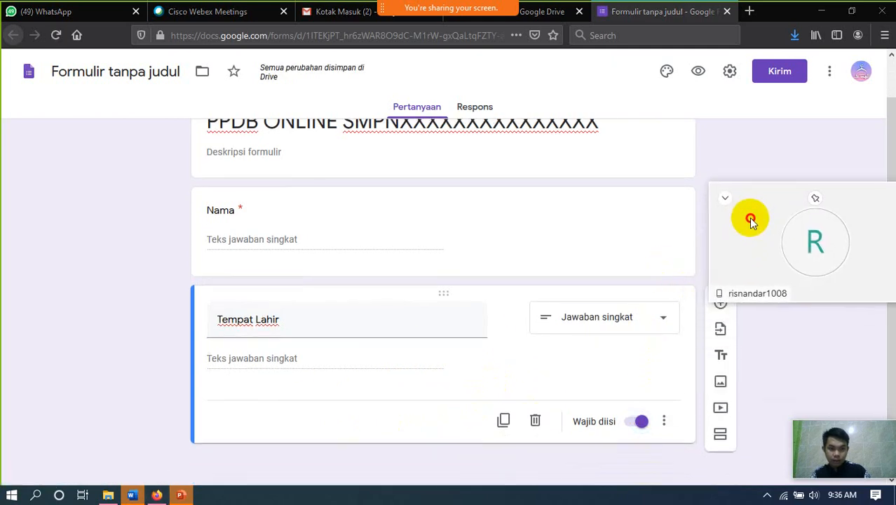
left_click(719, 309)
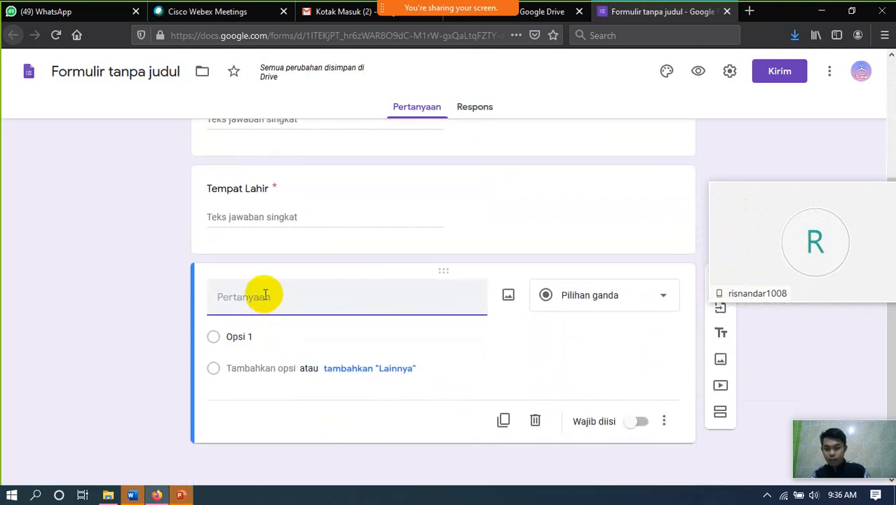
- Title the date question 'Tanggal Lahir', make it required, and add a new question 'Jenis Kelamin'
type("Tan")
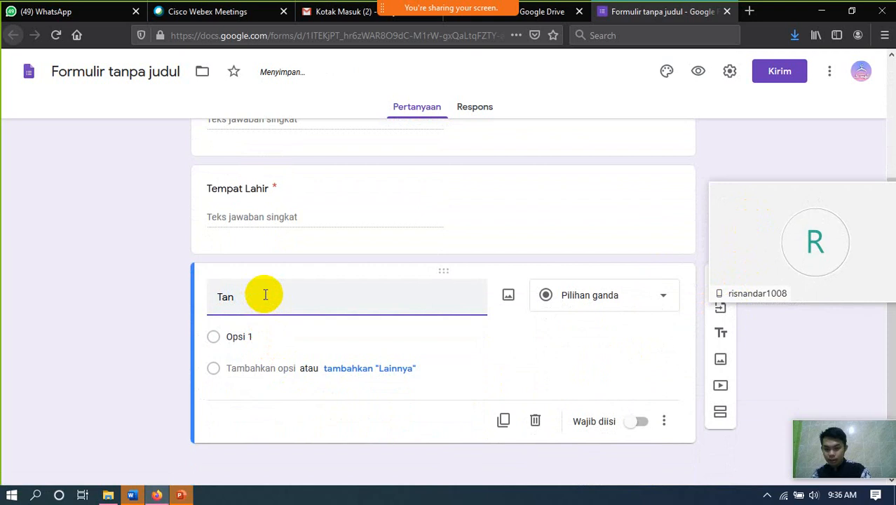
type("ggal ")
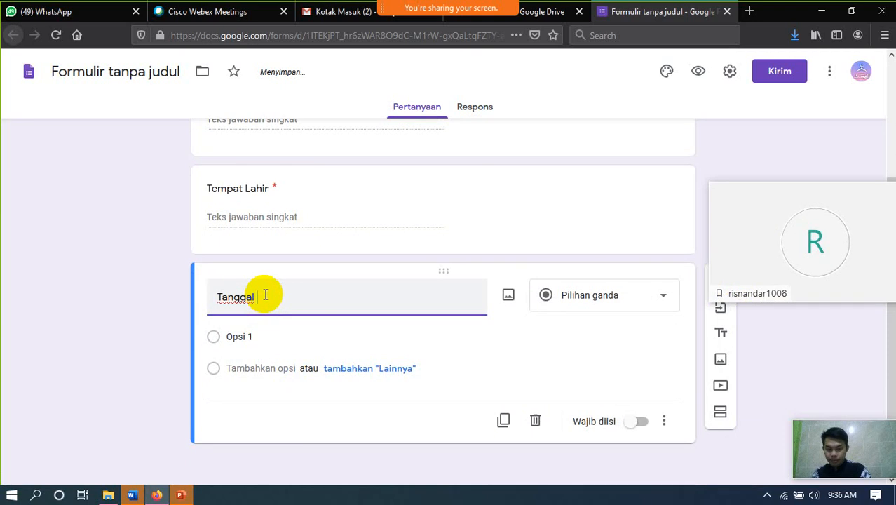
type("Lahir")
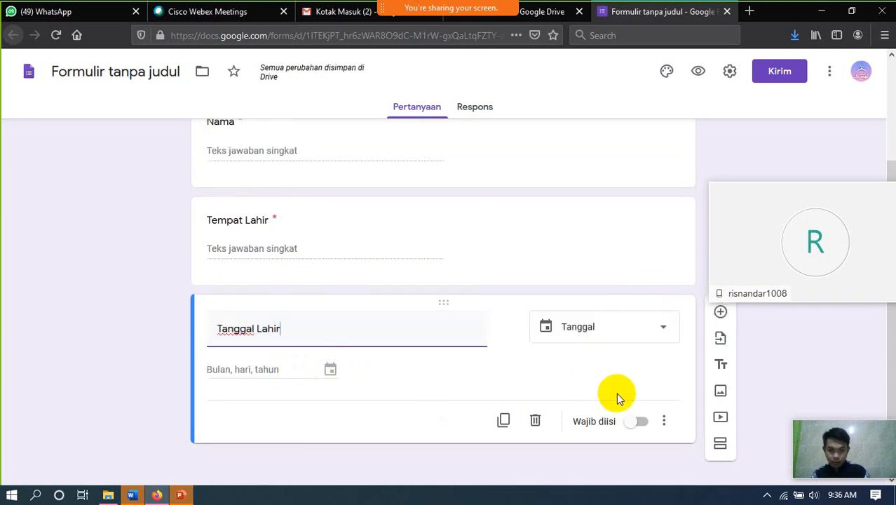
left_click(641, 422)
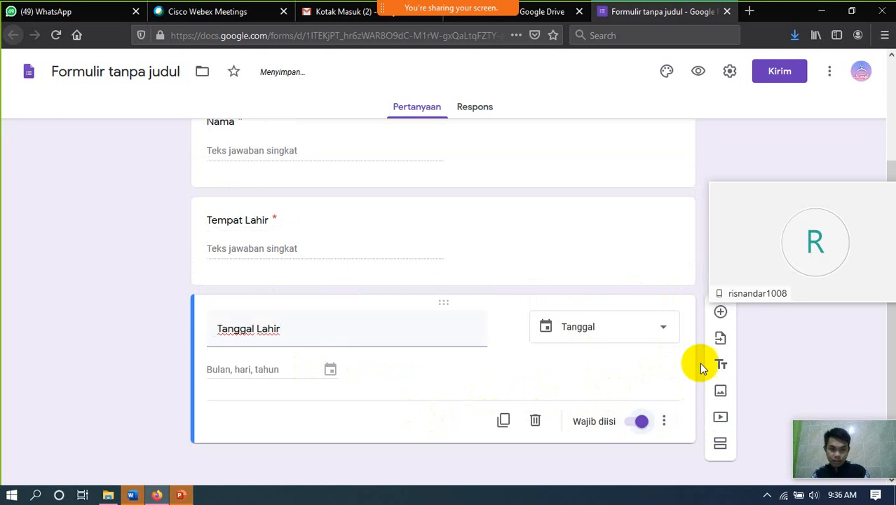
left_click(721, 311)
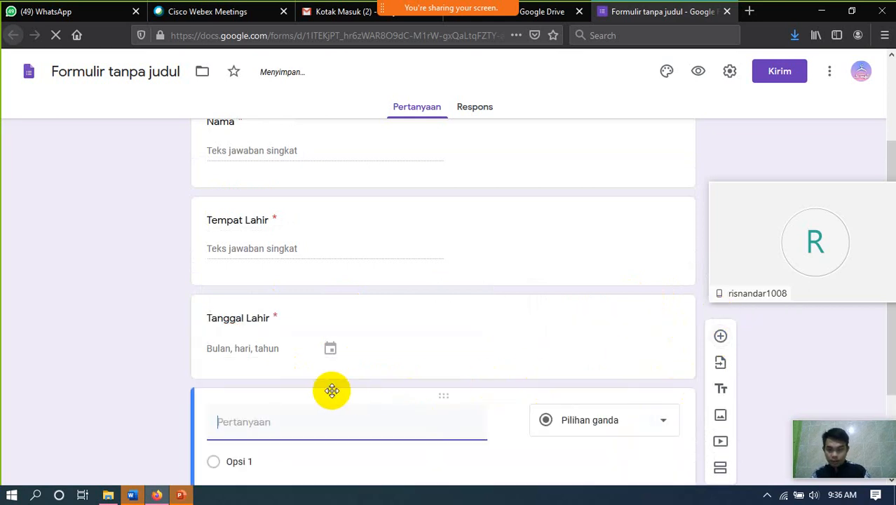
type("Jenis")
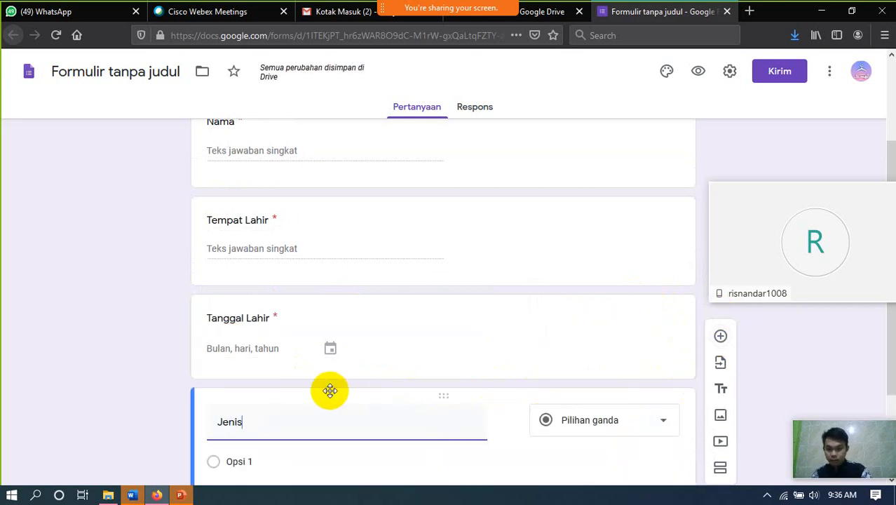
type(" Kelamin")
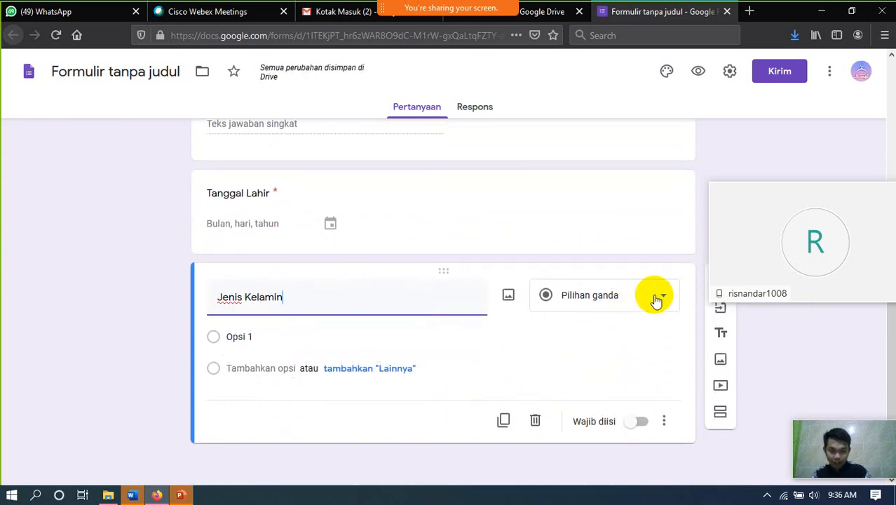
- Give Jenis Kelamin the multiple-choice options LAKI-LAKI and Perempuan, with no Other, and make it required
left_click(656, 300)
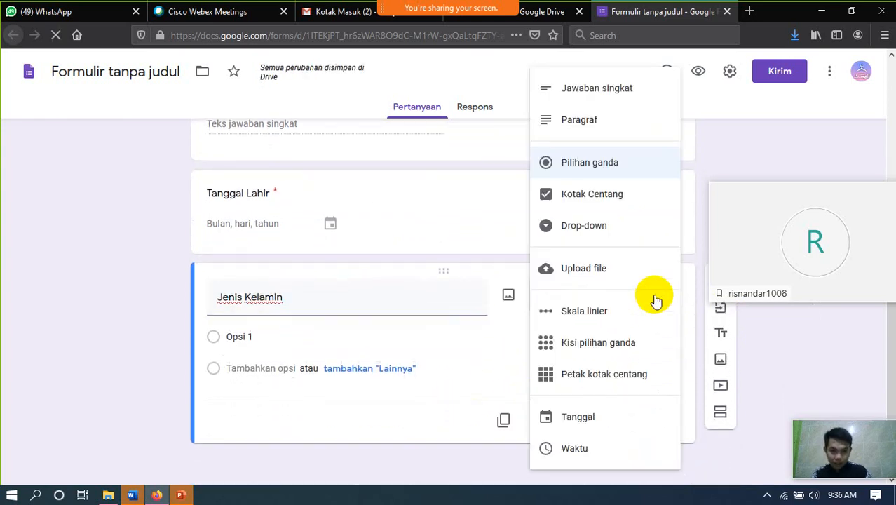
left_click(269, 337)
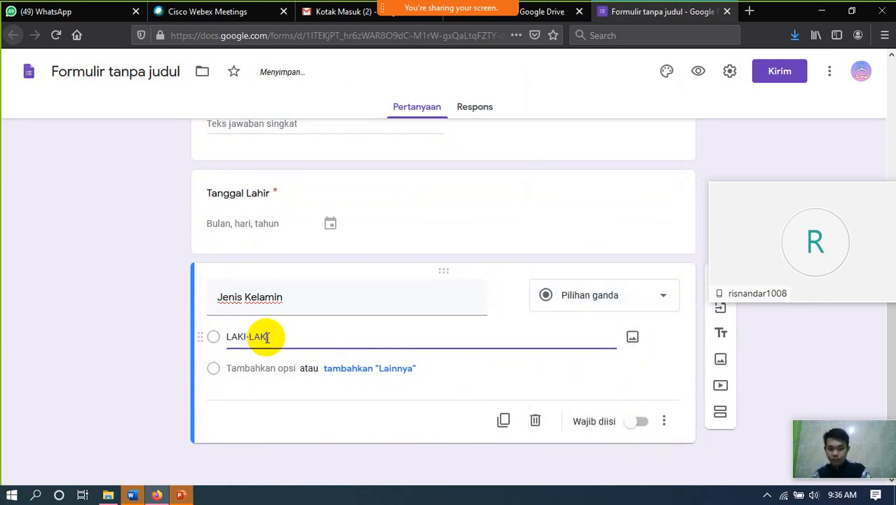
type("LAKI-LAKI")
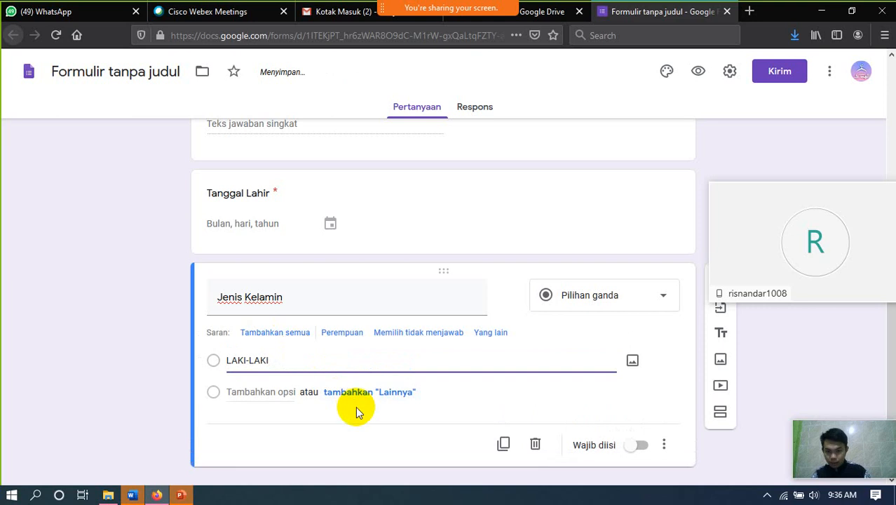
left_click(348, 394)
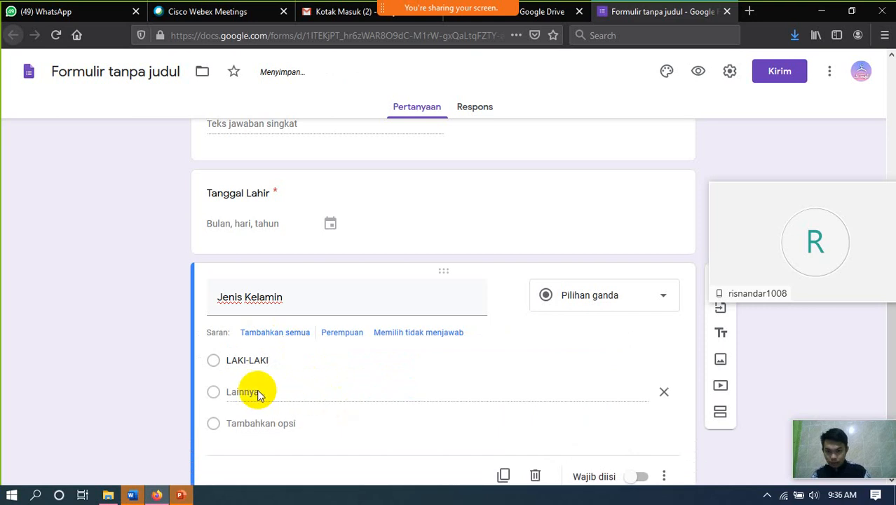
left_click(261, 425)
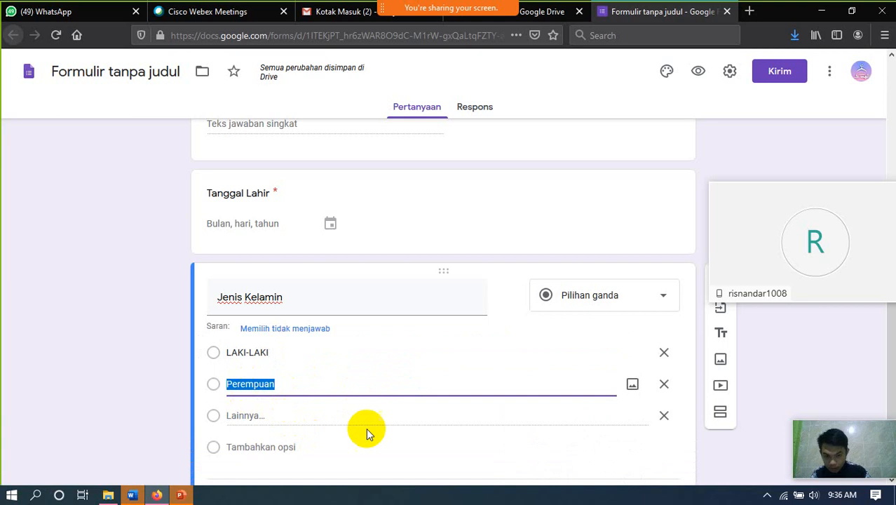
left_click(664, 415)
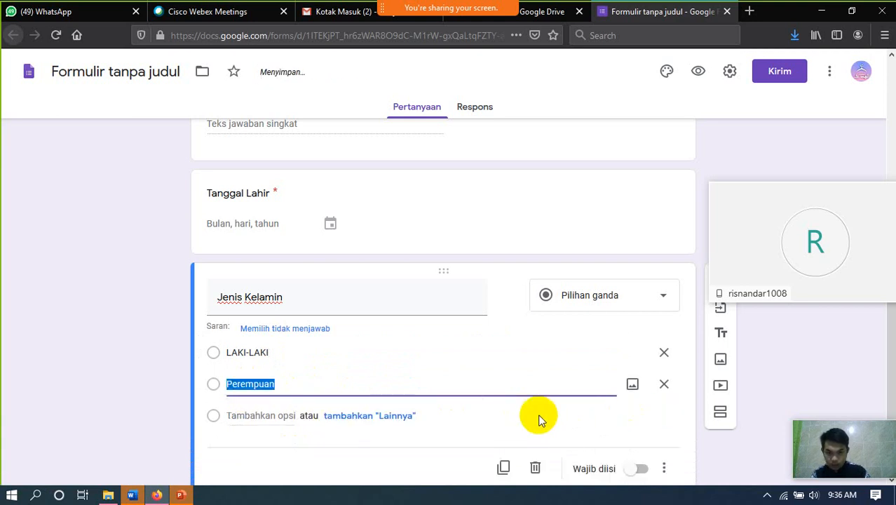
left_click(639, 422)
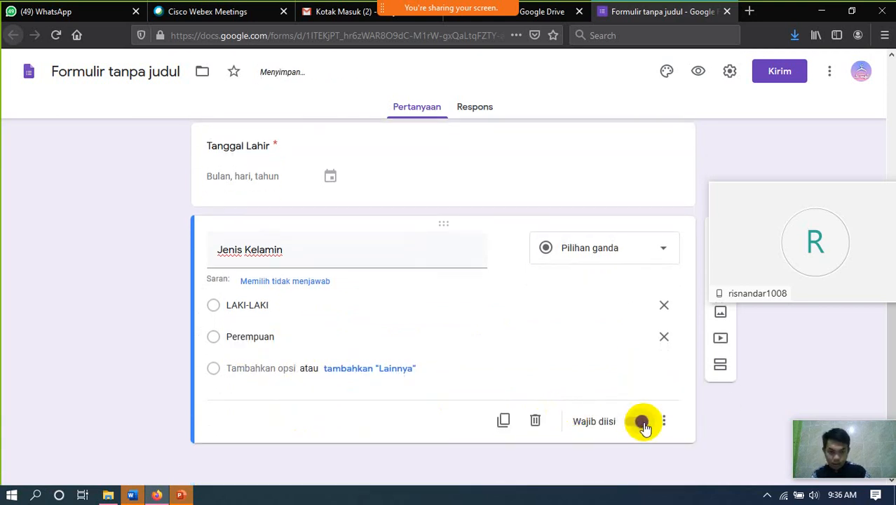
- Add a new blank question below Jenis Kelamin
scroll(704, 348, "up", 2)
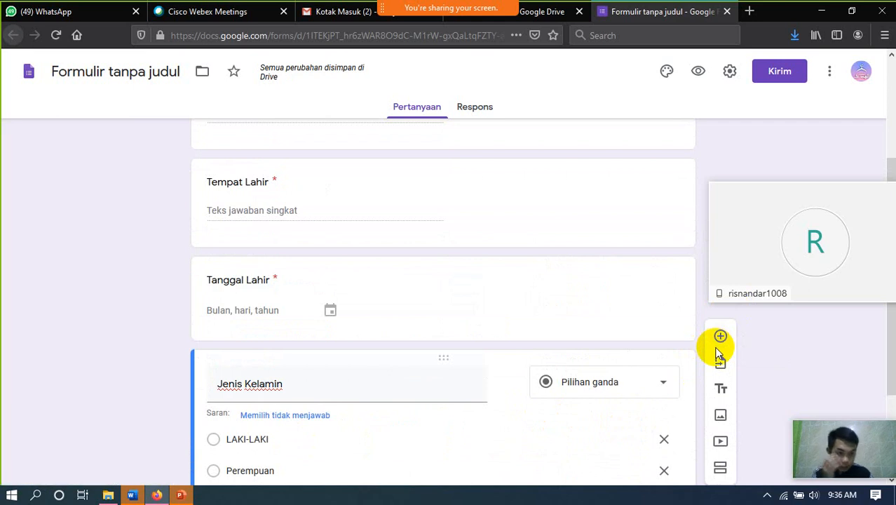
left_click(722, 336)
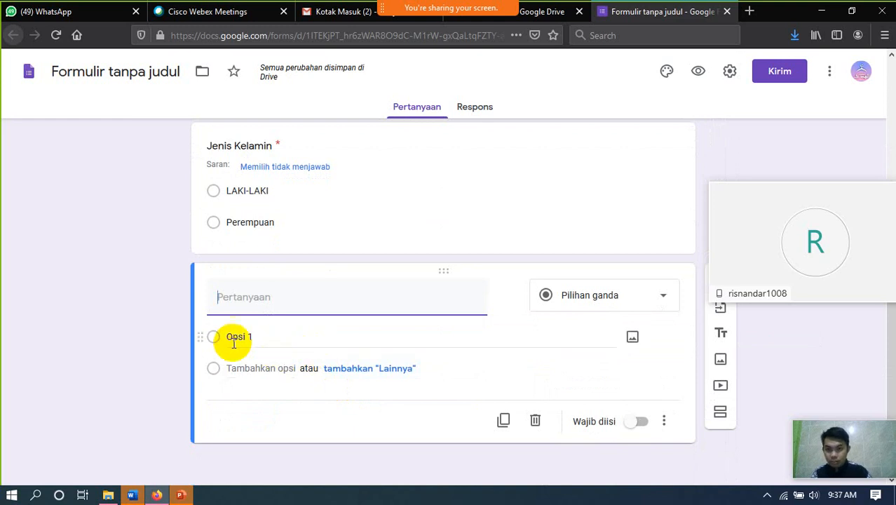
left_click(294, 172)
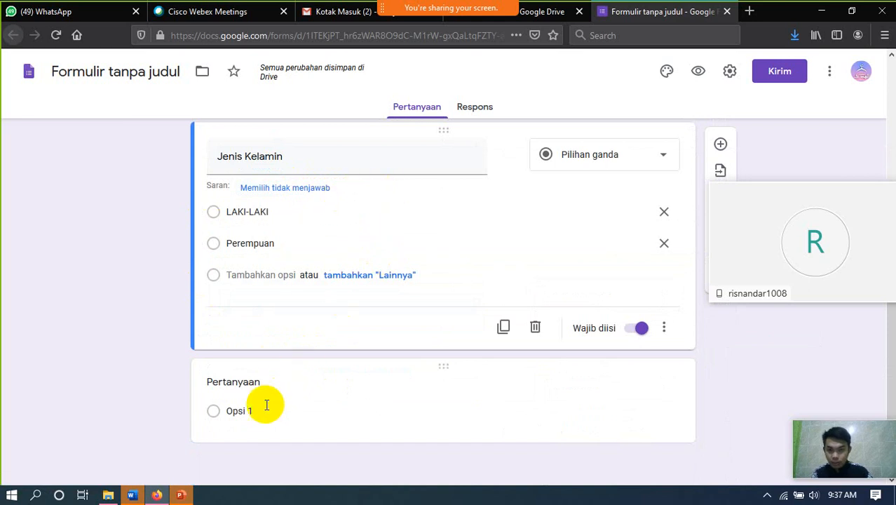
- Title the new question 'Asal Sekolah' as a required short-answer question
left_click(256, 381)
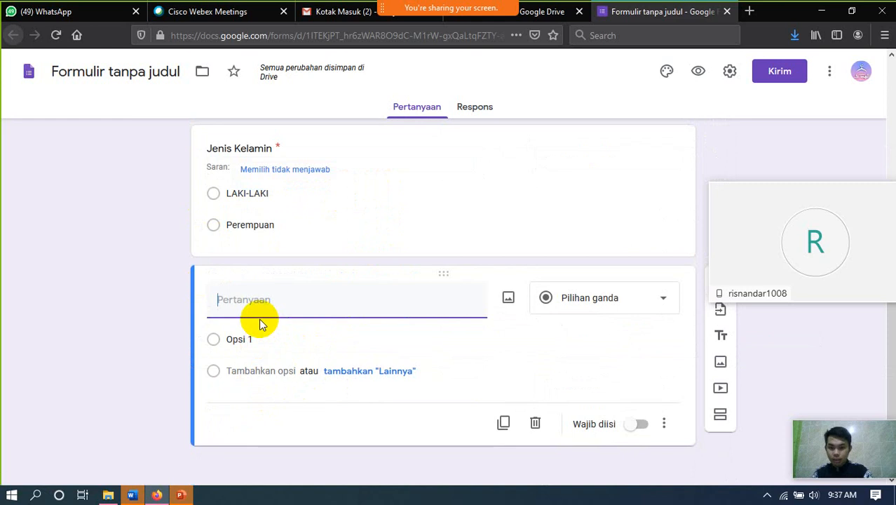
type("Asal Sekolah")
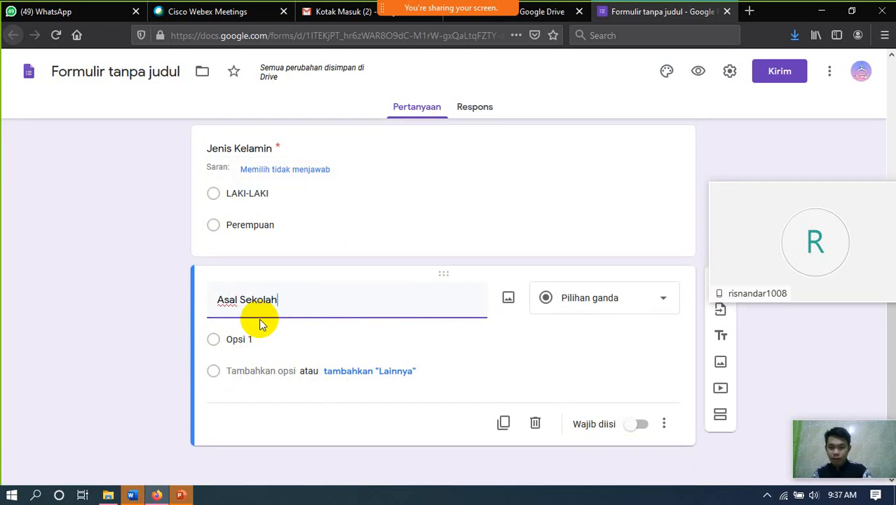
left_click(640, 424)
scroll(425, 369, "up", 5)
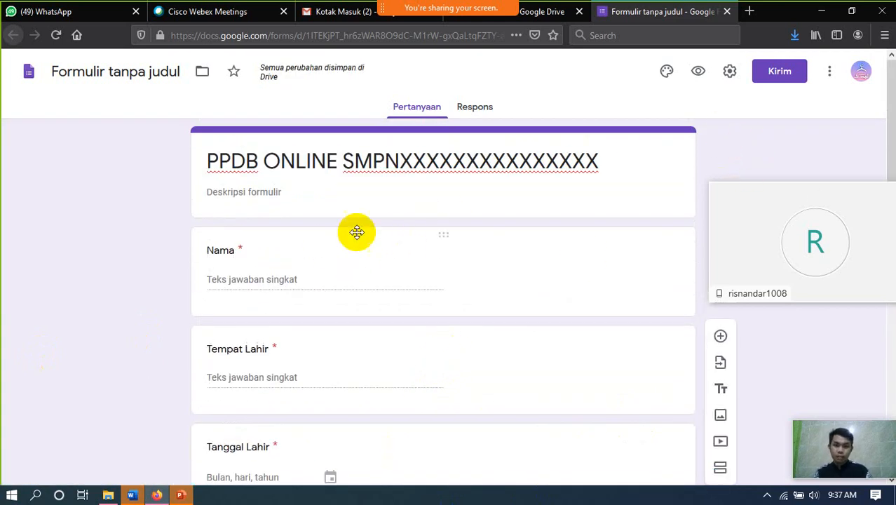
left_click(668, 77)
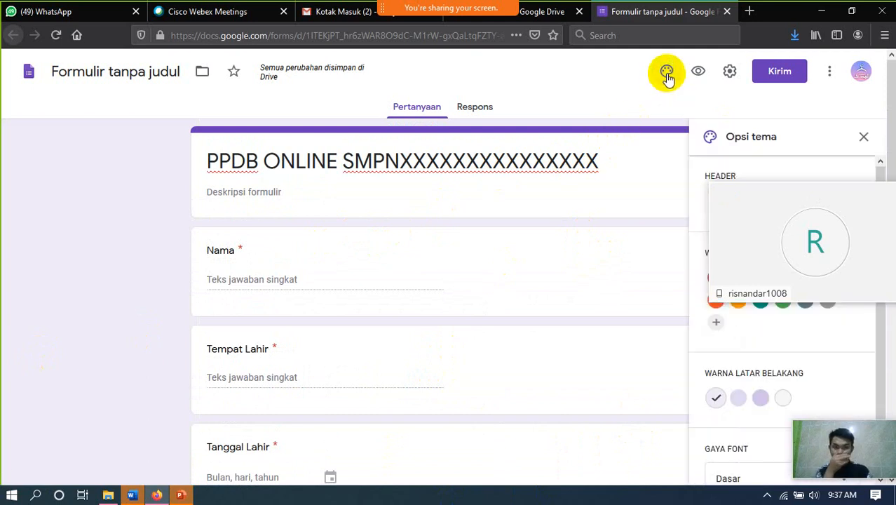
- Set the form header to the bookshelf illustration from the Kantor dan Sekolah images
left_click_drag(776, 196, 787, 322)
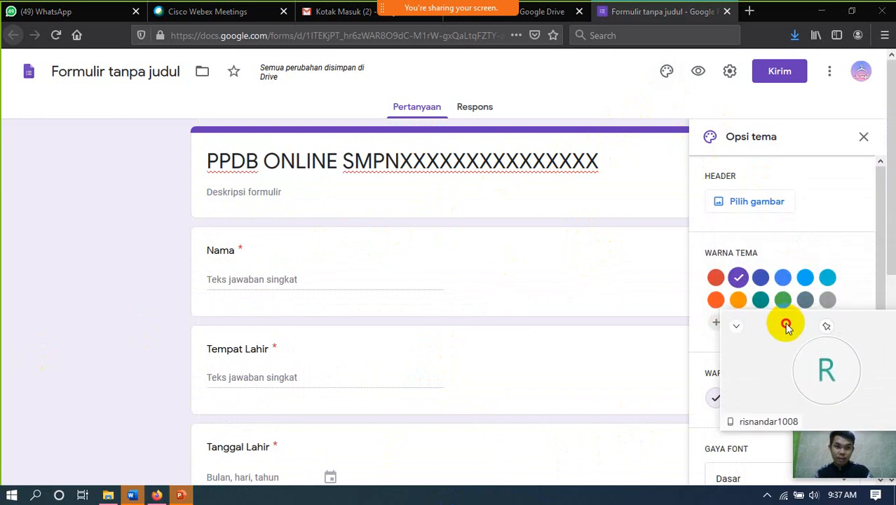
left_click(758, 209)
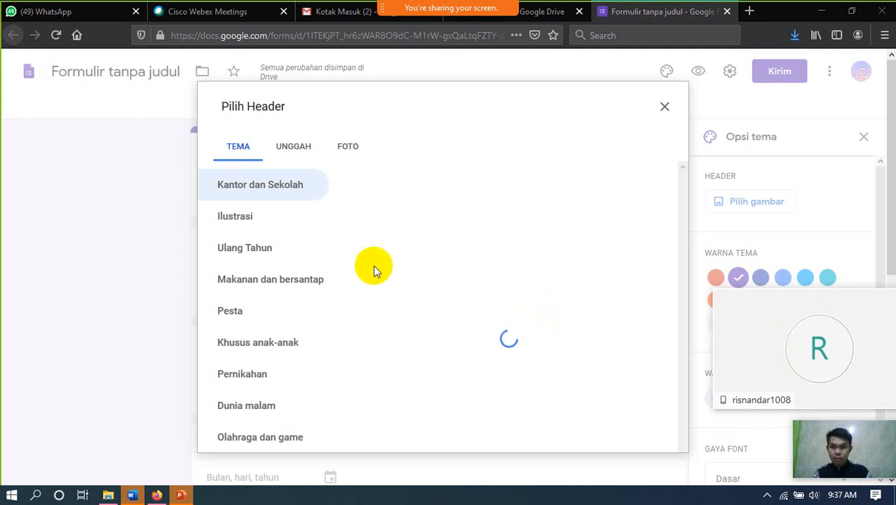
scroll(470, 290, "down", 3)
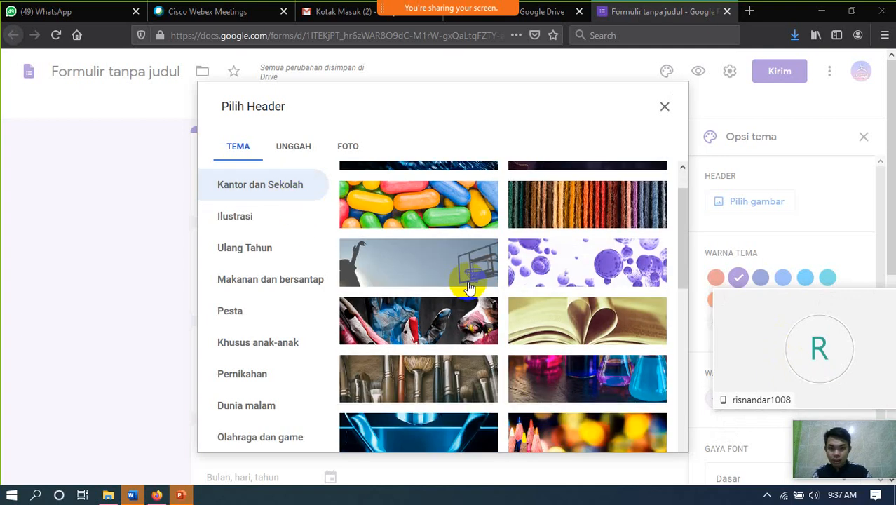
scroll(512, 323, "down", 10)
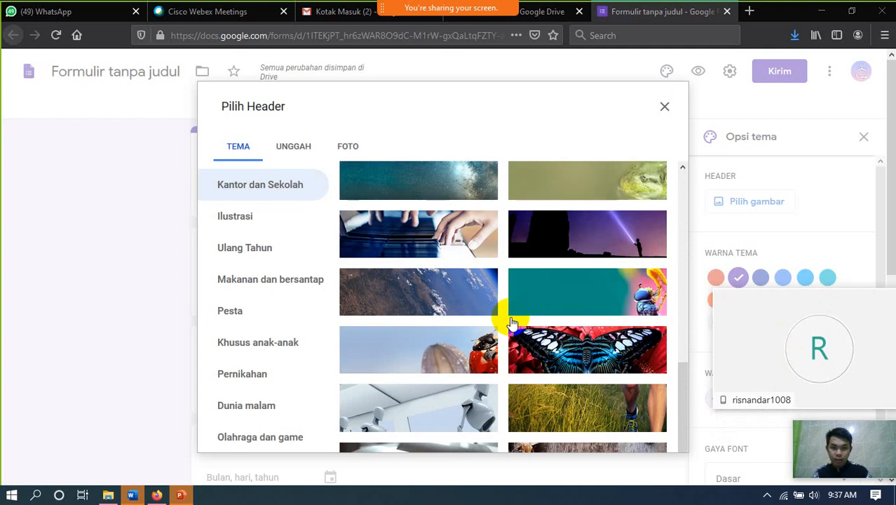
scroll(512, 323, "down", 3)
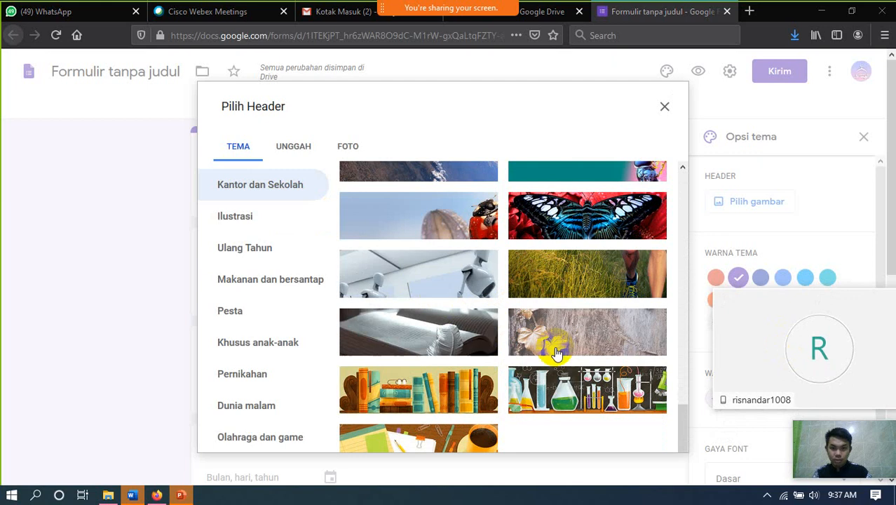
scroll(556, 353, "down", 1)
left_click(494, 335)
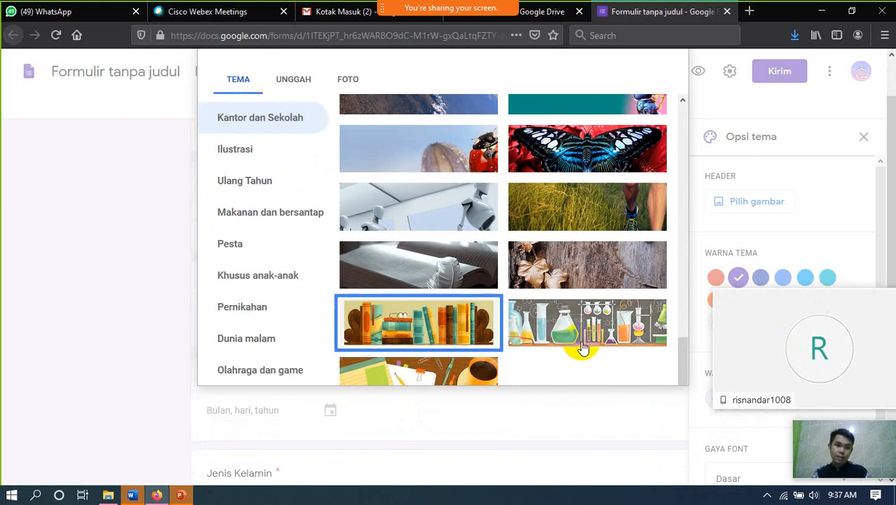
left_click(649, 373)
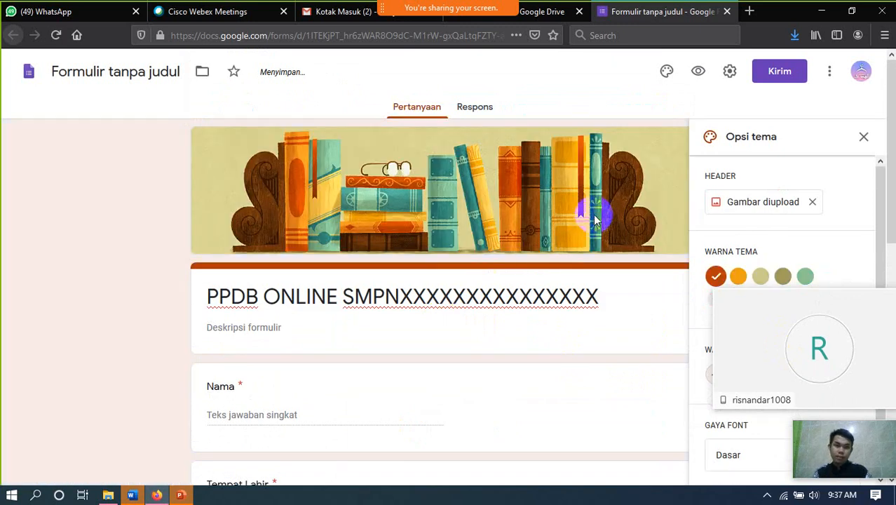
- Open a preview of the form as respondents see it
scroll(444, 275, "down", 8)
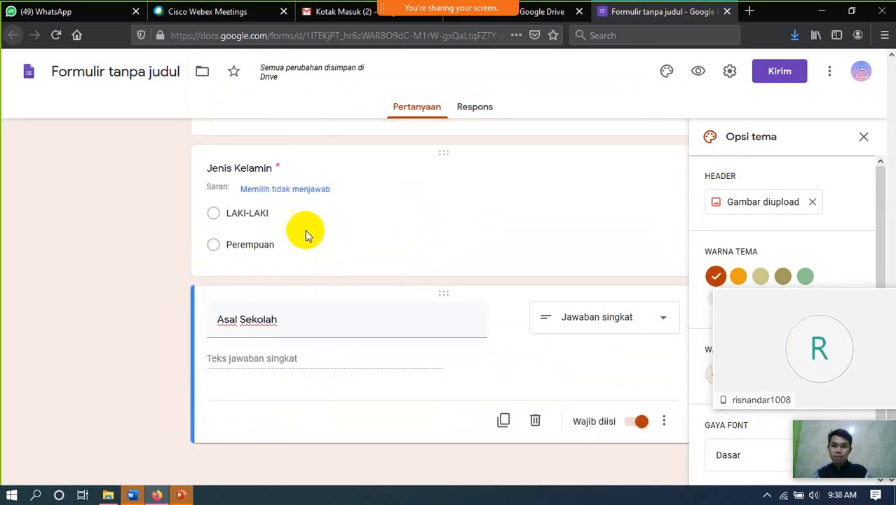
scroll(301, 252, "up", 3)
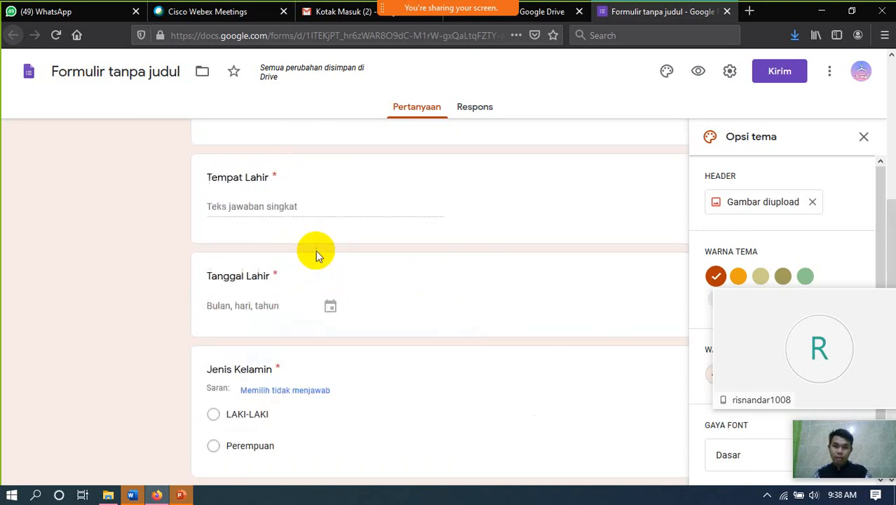
scroll(323, 252, "up", 5)
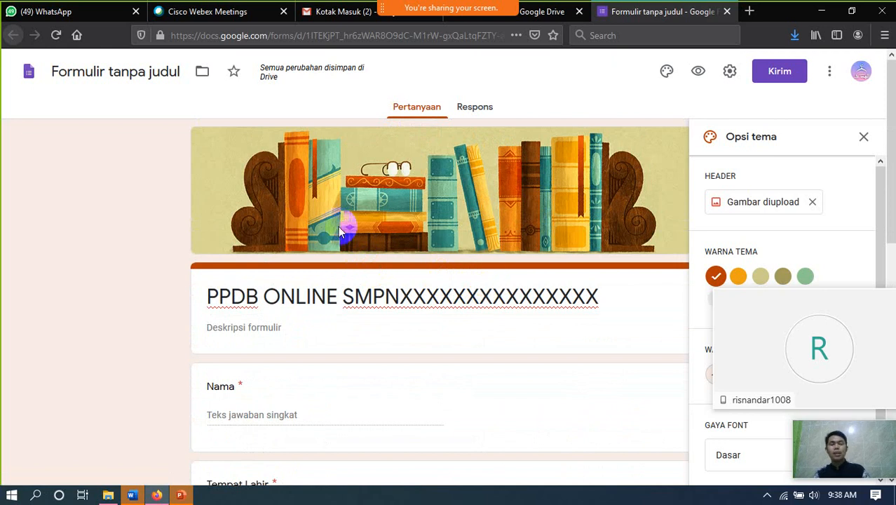
left_click(700, 71)
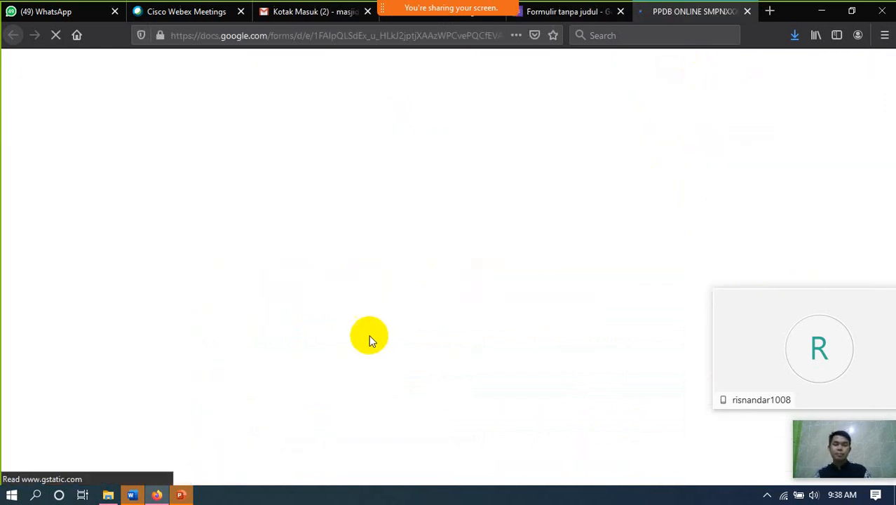
- Enter the student's name and Bandung as Tempat Lahir in the preview
scroll(436, 223, "down", 6)
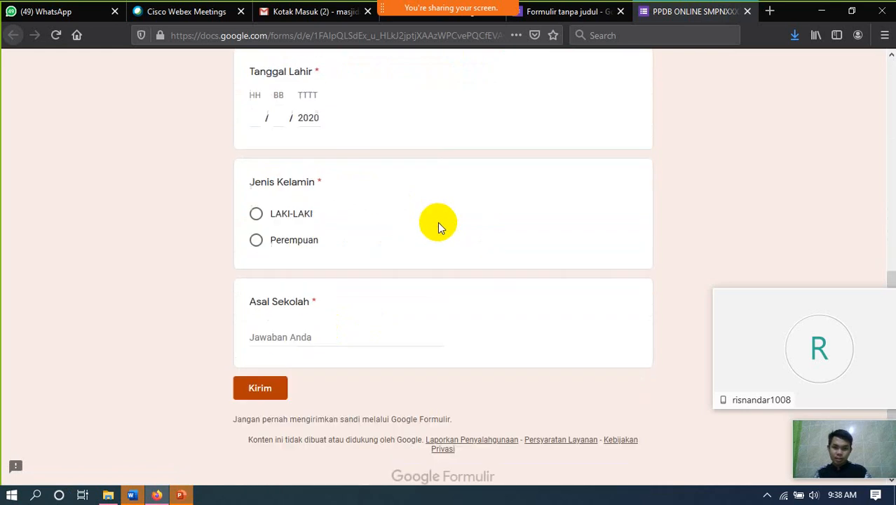
scroll(372, 320, "up", 6)
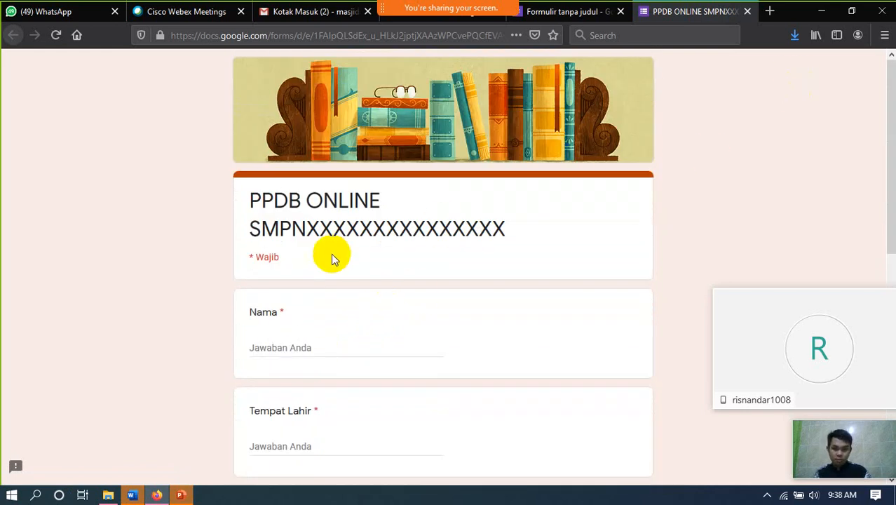
left_click(286, 348)
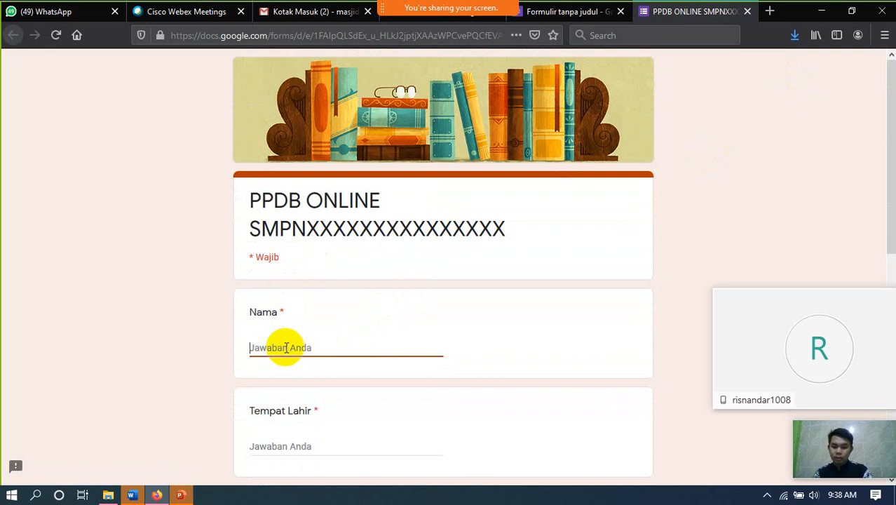
type("Riska")
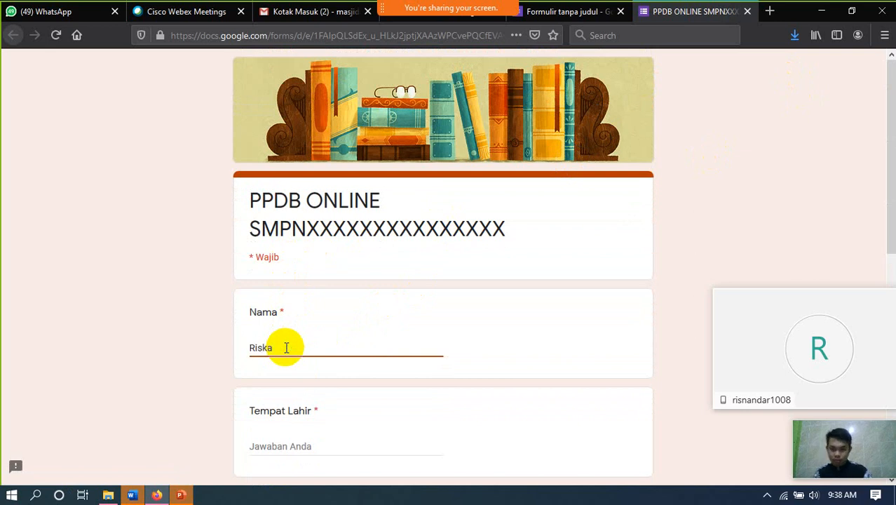
scroll(287, 348, "down", 2)
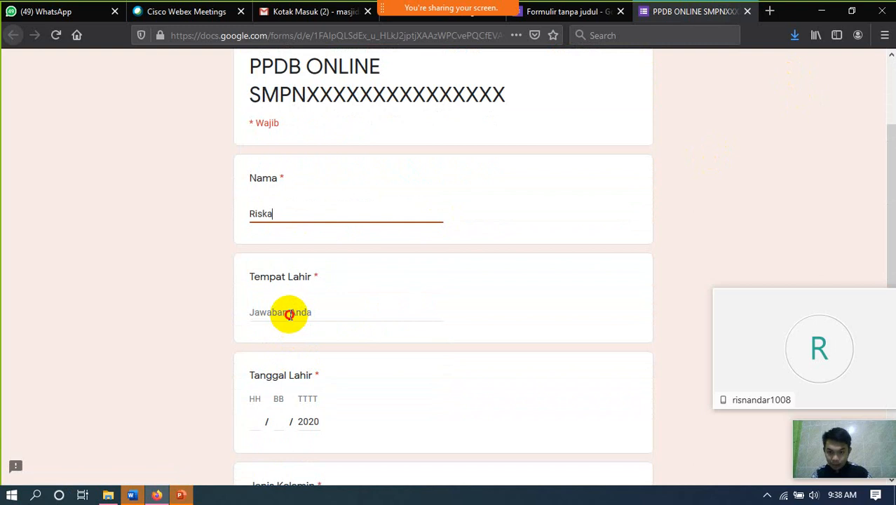
left_click(290, 312)
type("S")
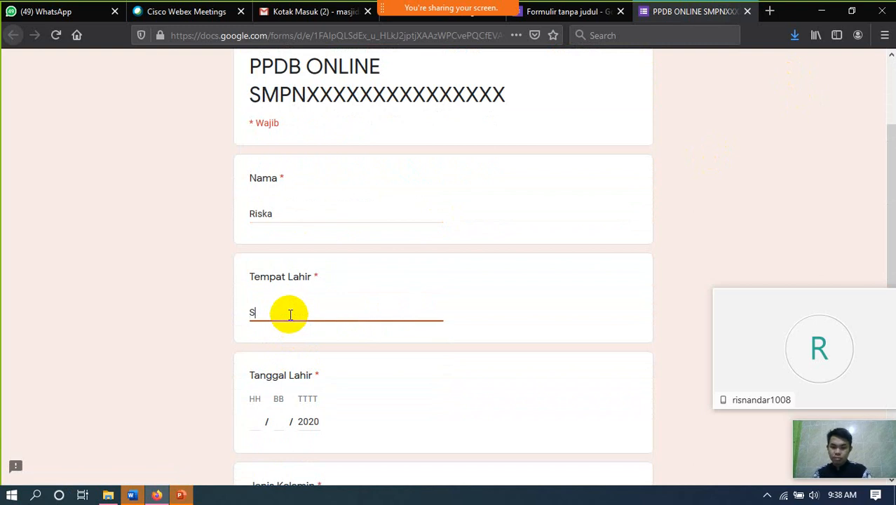
key("BackSpace")
type("BAndung")
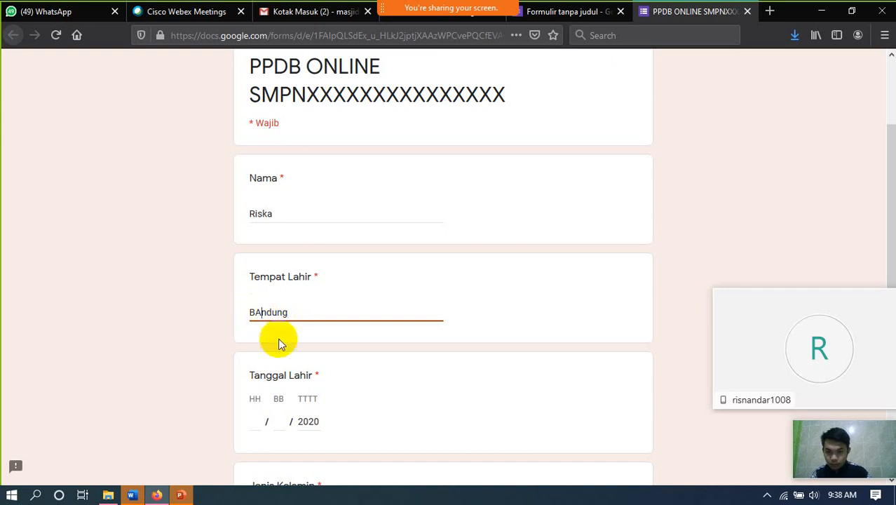
key("BackSpace")
type("a")
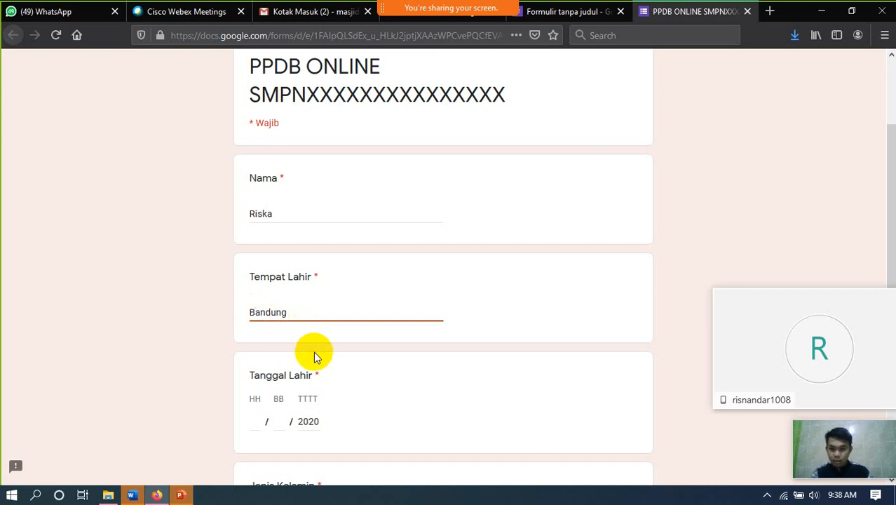
- Enter 10/09/2020 as the Tanggal Lahir date
scroll(320, 355, "down", 2)
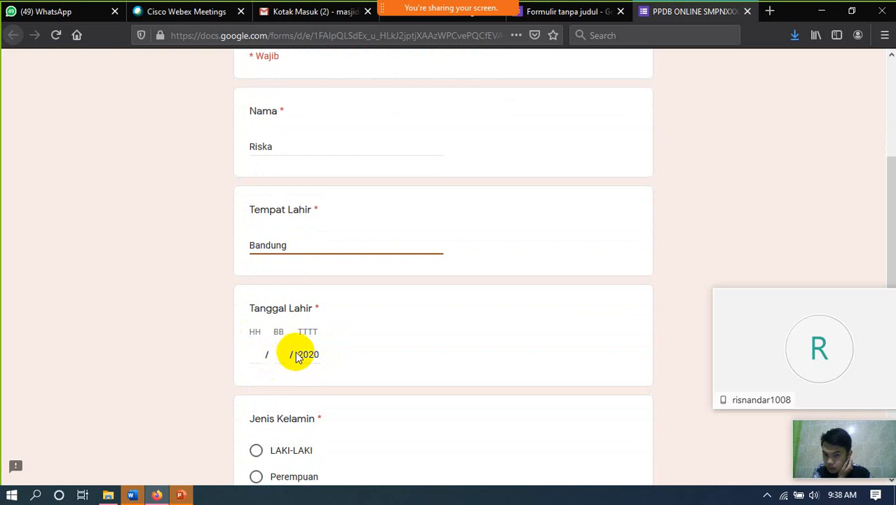
left_click(309, 334)
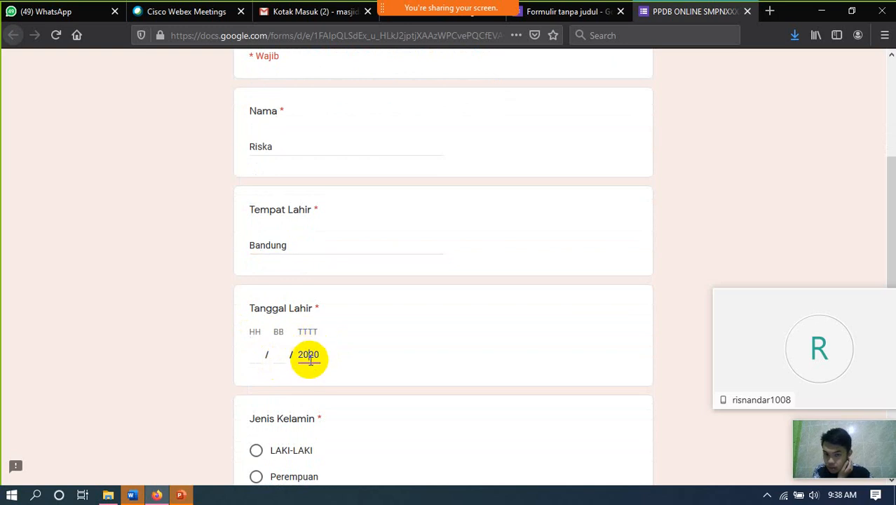
left_click(256, 356)
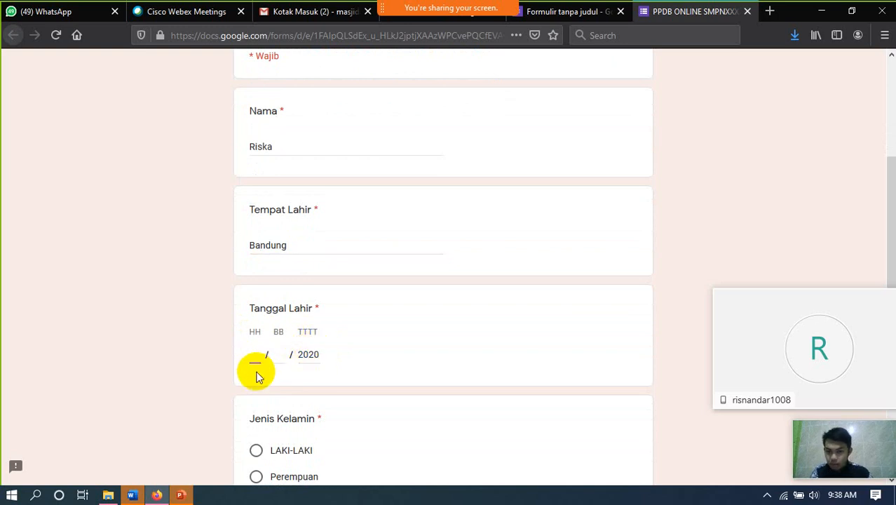
type("10 / ")
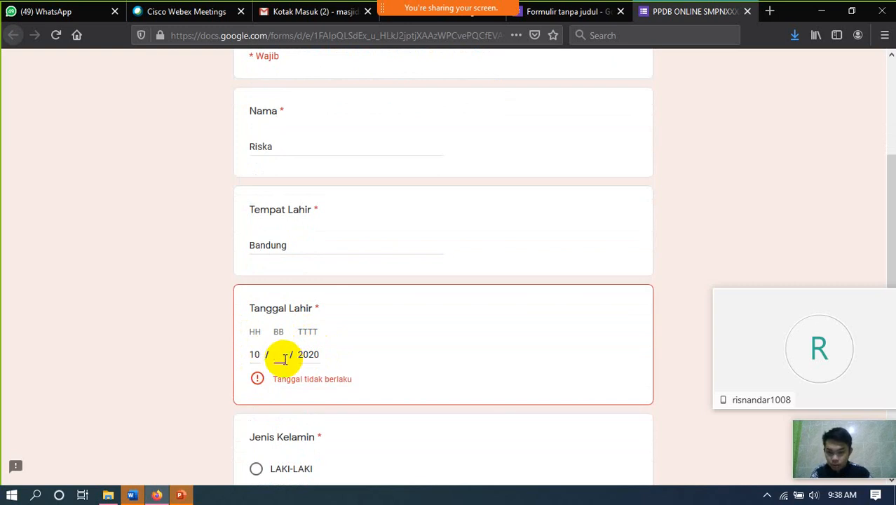
type("09")
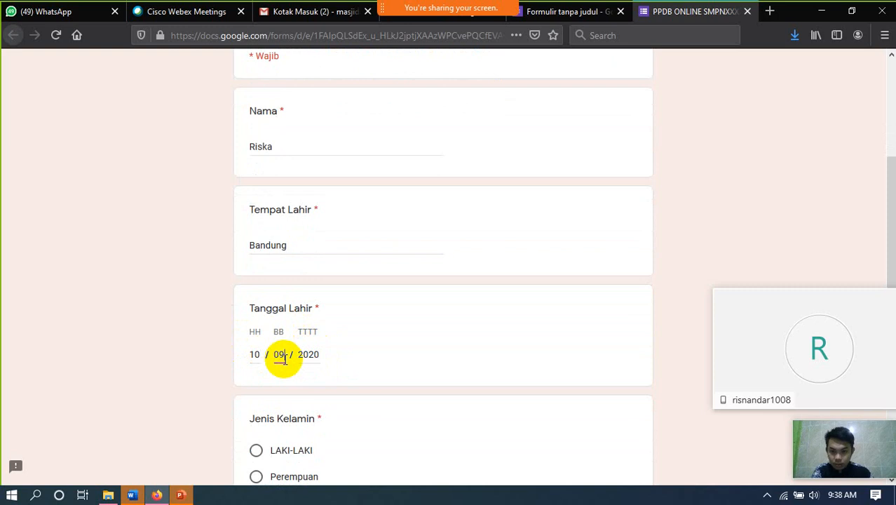
left_click(319, 355)
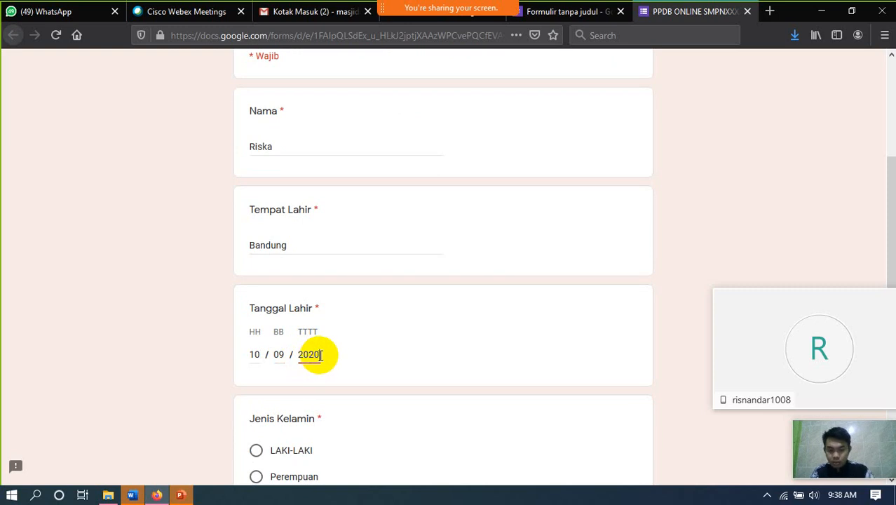
key("BackSpace")
key("BackSpace")
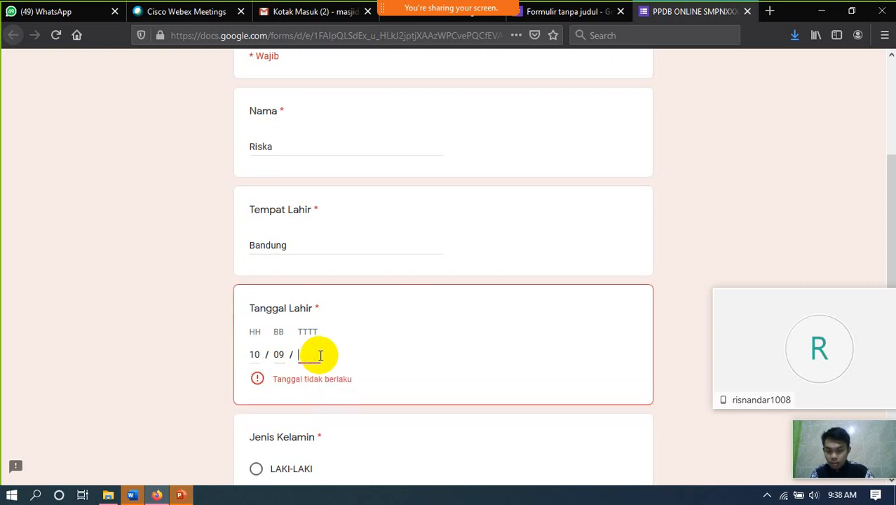
type("2000")
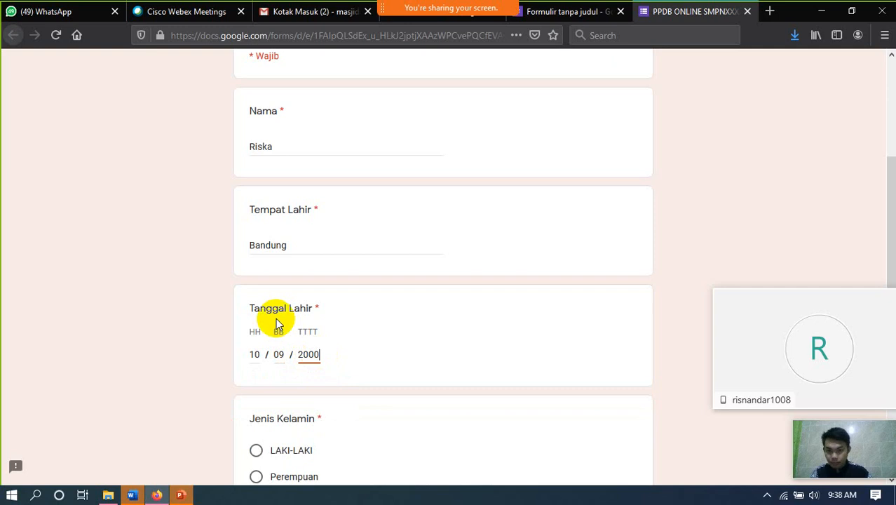
- Choose Perempuan, enter SMPN 2 CIhampelas as Asal Sekolah, and submit the response
scroll(276, 319, "down", 3)
left_click(297, 353)
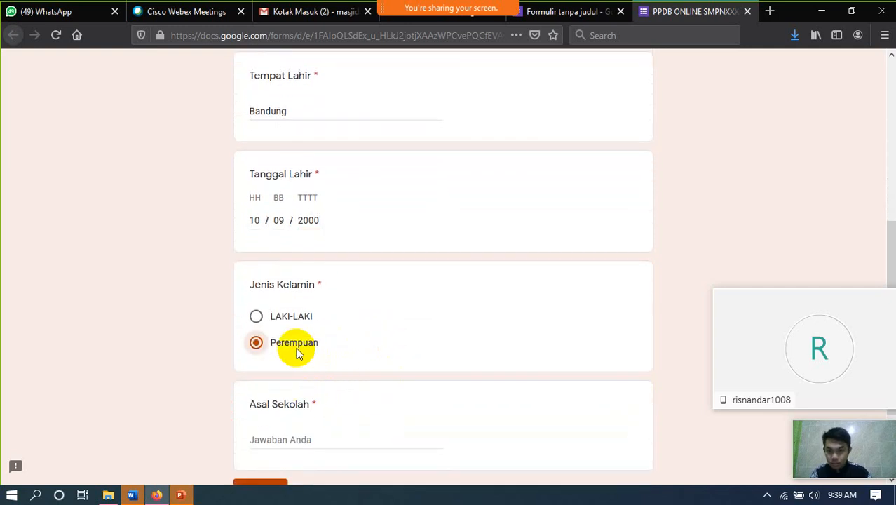
scroll(326, 344, "down", 2)
left_click(314, 377)
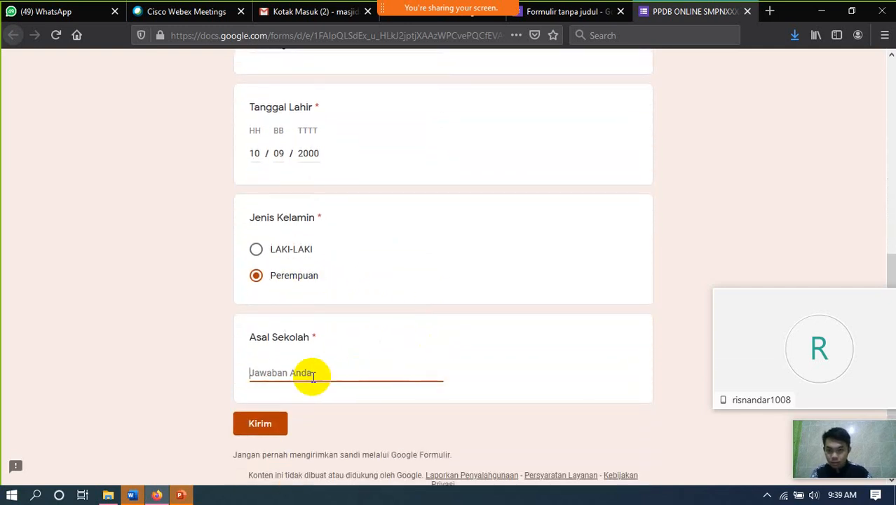
type("SMPN 2 CIhampelas")
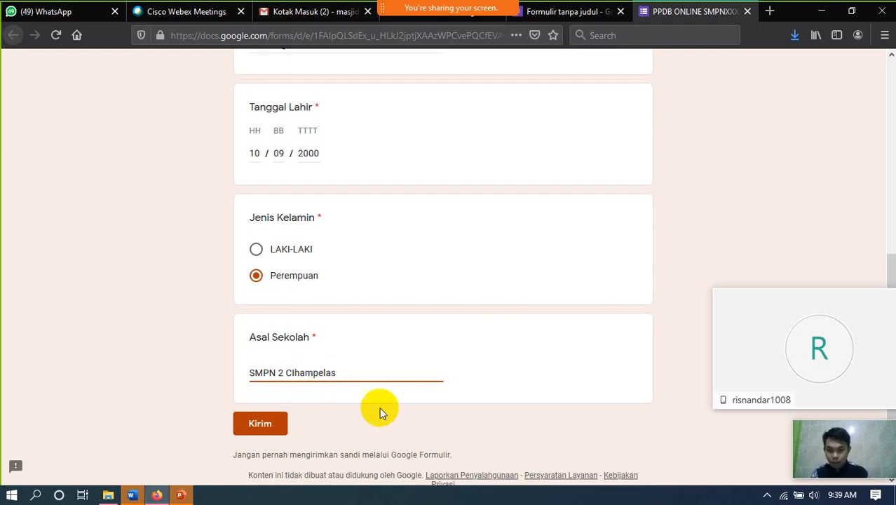
left_click(257, 425)
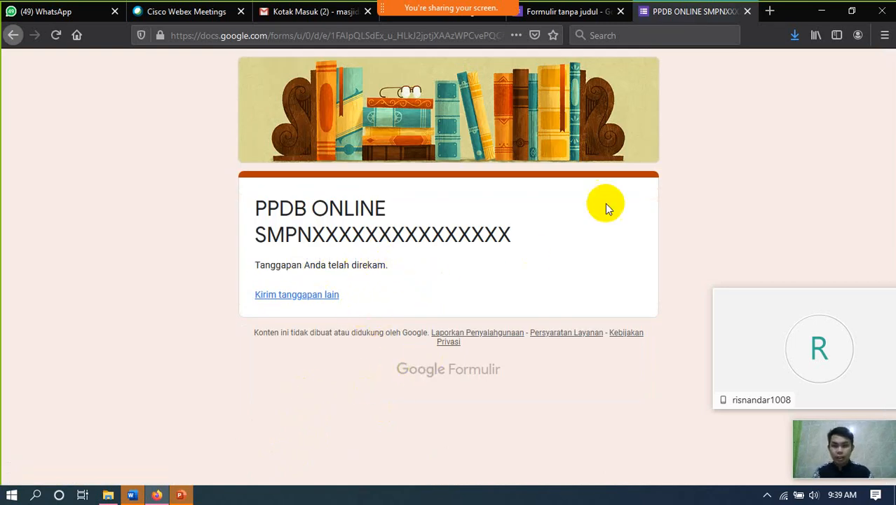
- Return from the confirmation page to the form editor tab
left_click(565, 13)
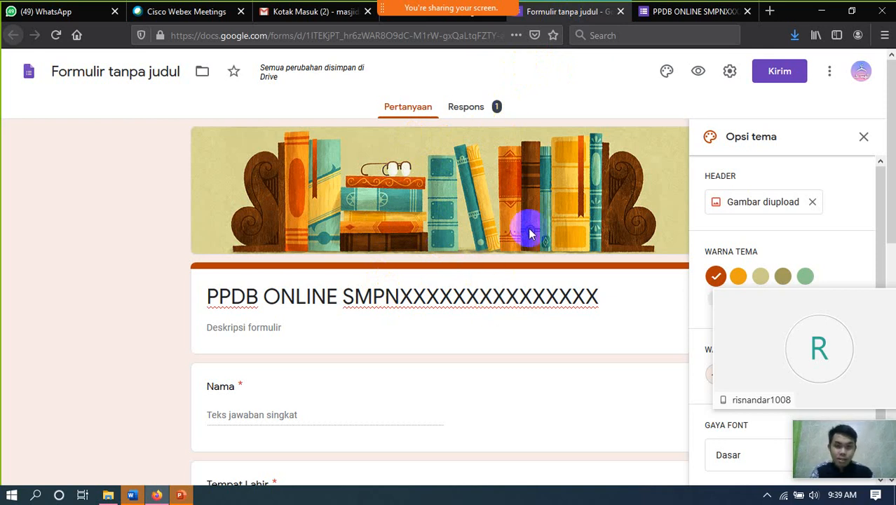
left_click(482, 115)
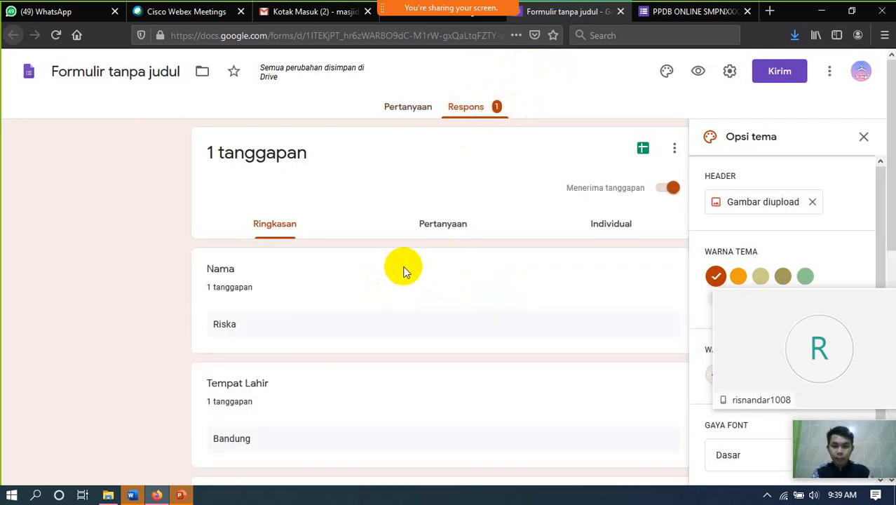
scroll(286, 372, "down", 2)
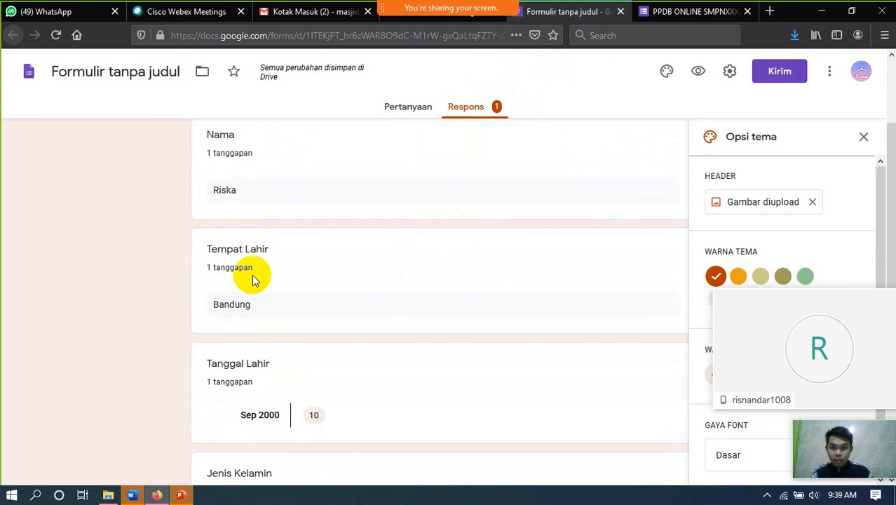
scroll(254, 280, "down", 1)
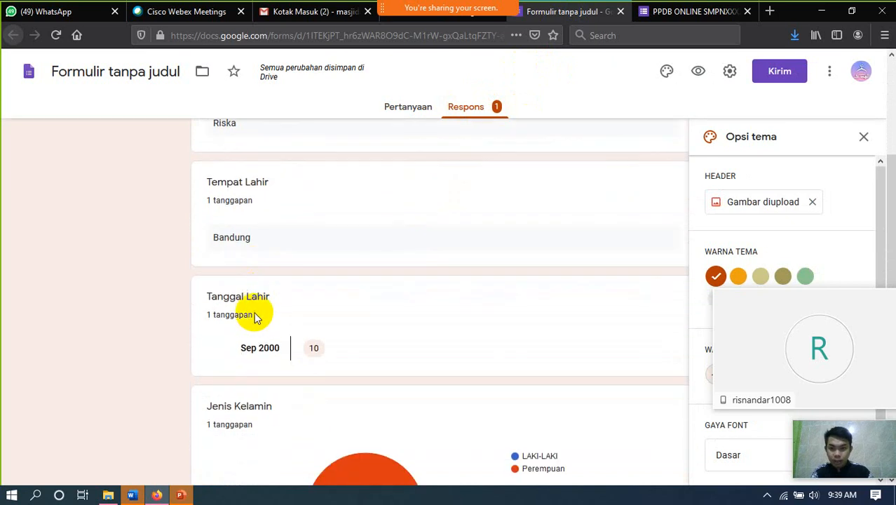
scroll(260, 329, "down", 2)
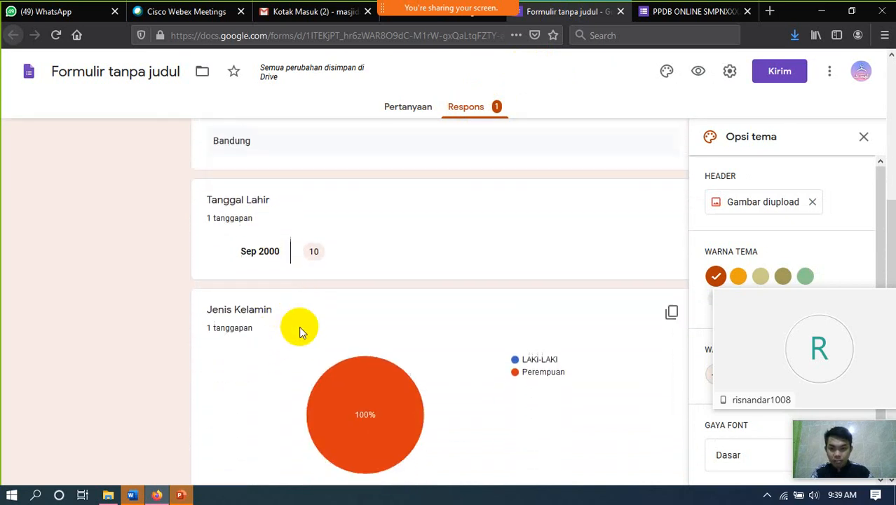
scroll(299, 332, "down", 1)
scroll(521, 341, "down", 1)
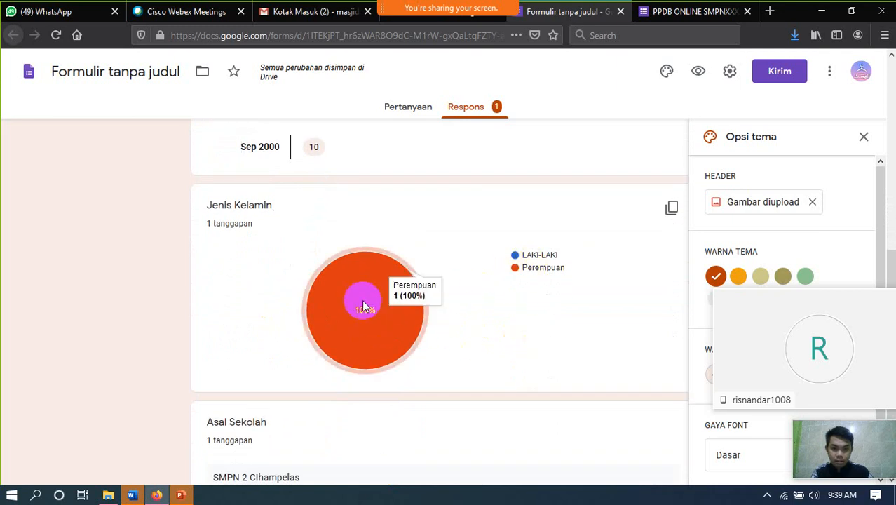
mouse_move(418, 297)
scroll(441, 302, "down", 1)
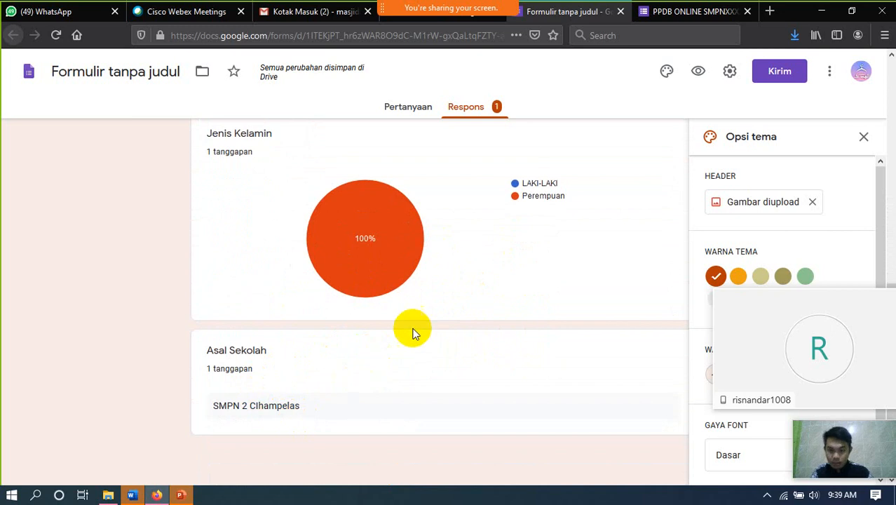
scroll(418, 326, "up", 7)
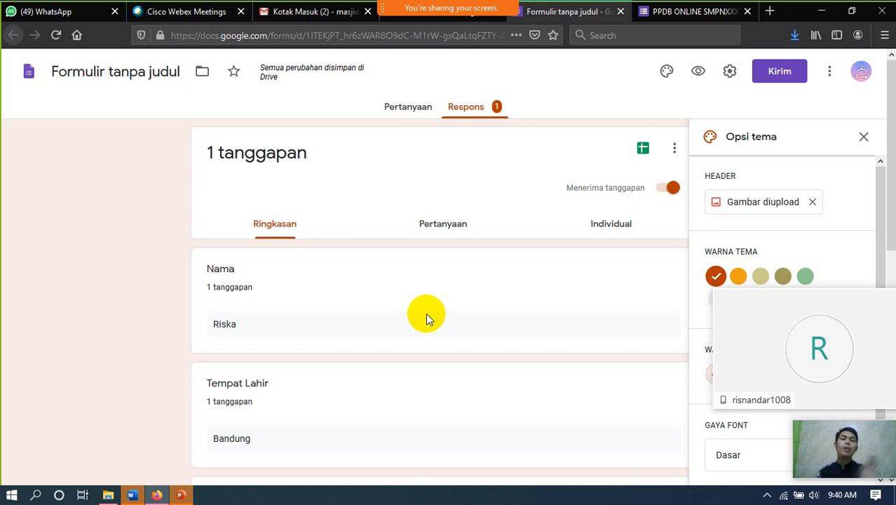
scroll(426, 313, "down", 4)
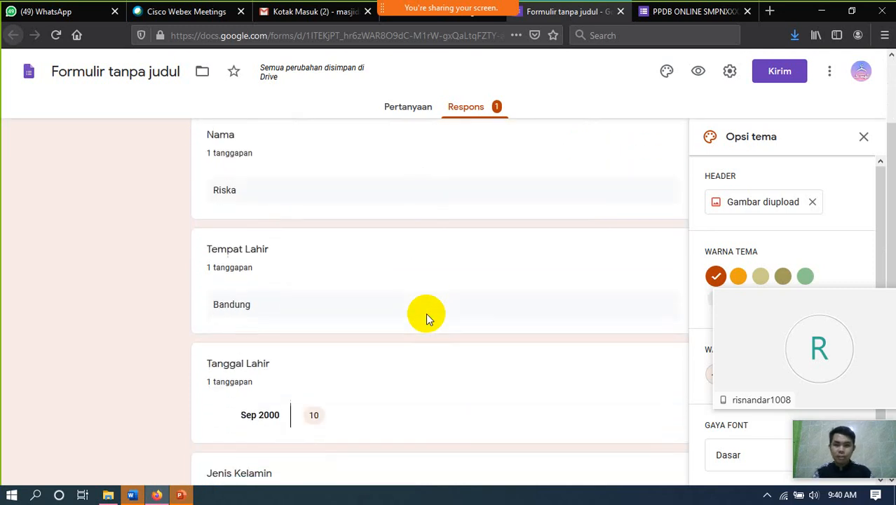
scroll(426, 313, "up", 4)
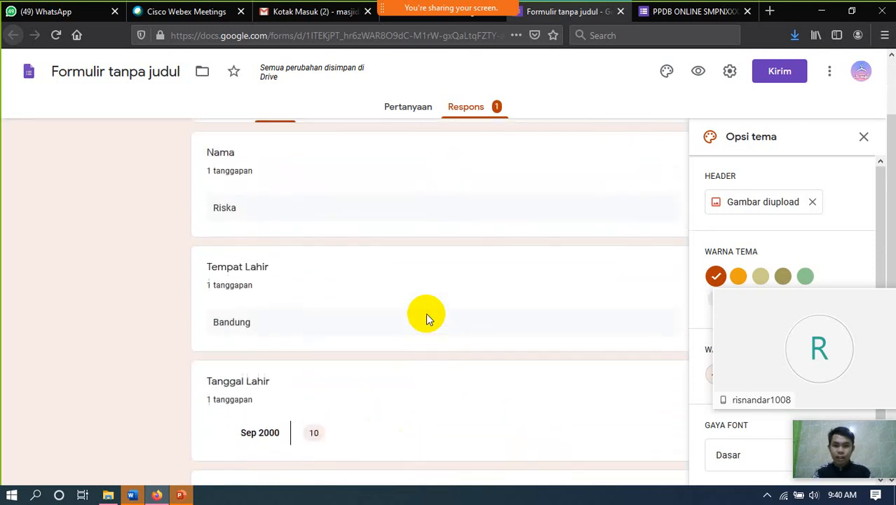
left_click(403, 109)
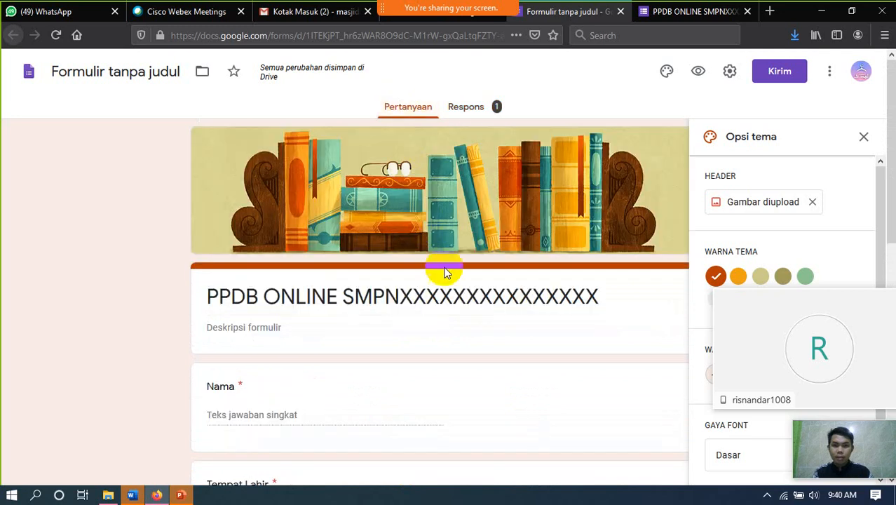
scroll(448, 277, "down", 10)
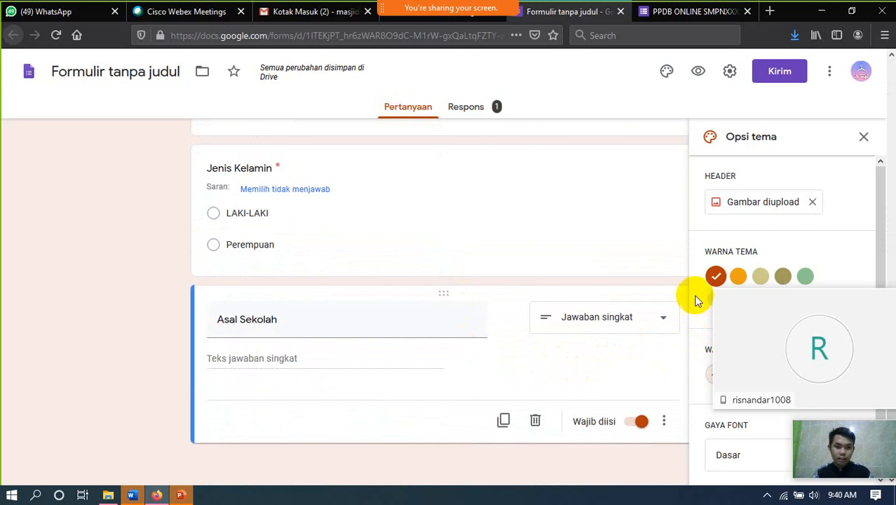
- Close theme options and add a required question titled 'Email' after Asal Sekolah
left_click(862, 136)
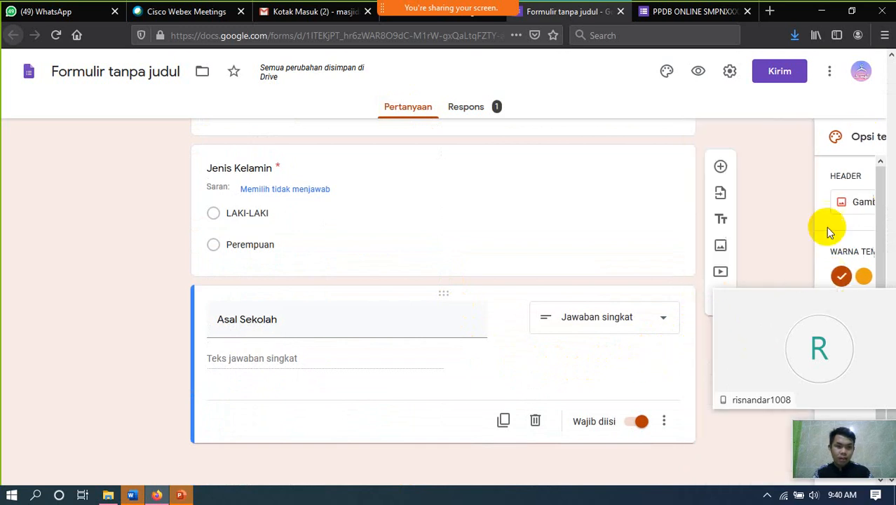
left_click(721, 167)
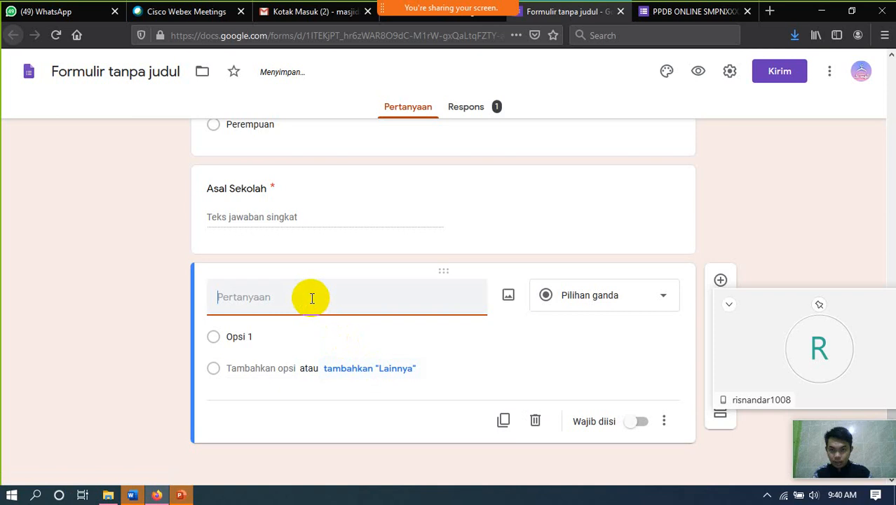
left_click(291, 303)
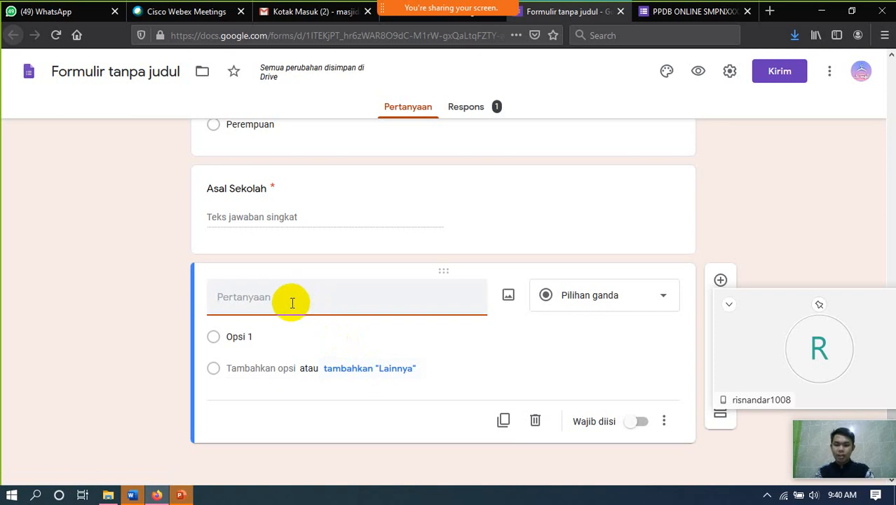
type("Email")
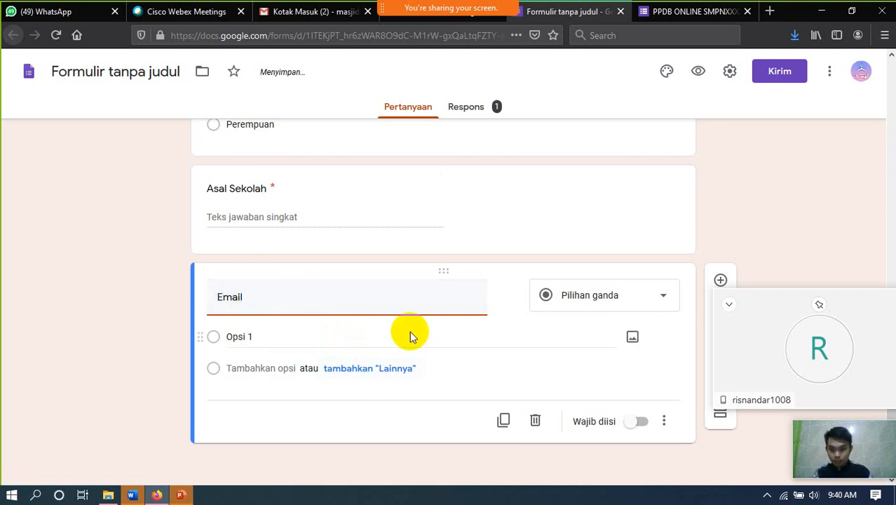
left_click(640, 445)
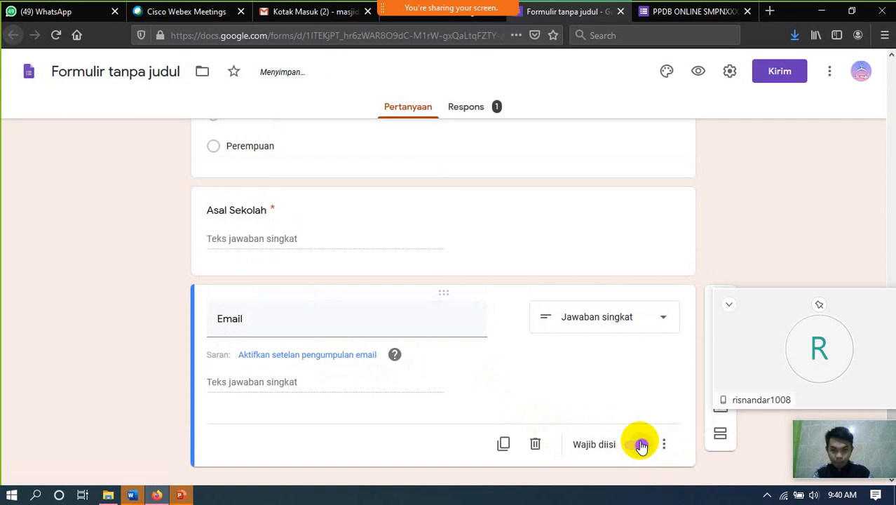
left_click(467, 108)
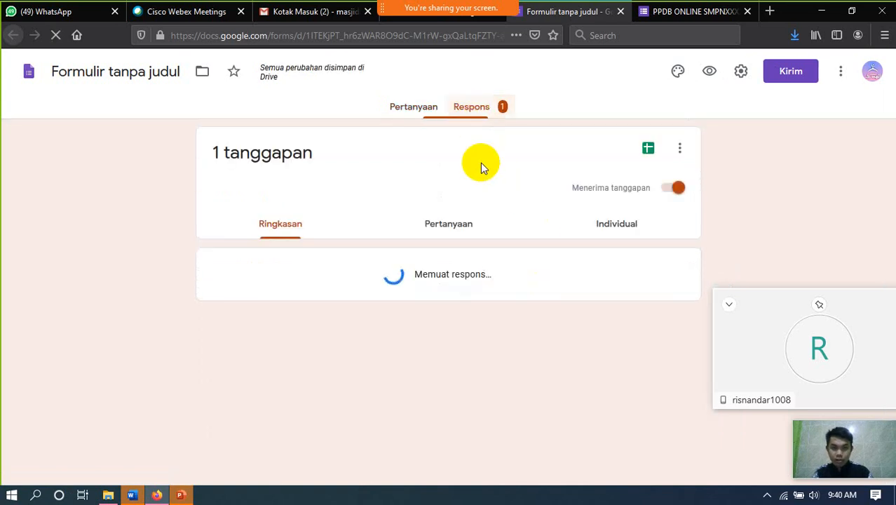
- Check the response summary shows no Email answers yet, then preview the form
scroll(444, 296, "down", 7)
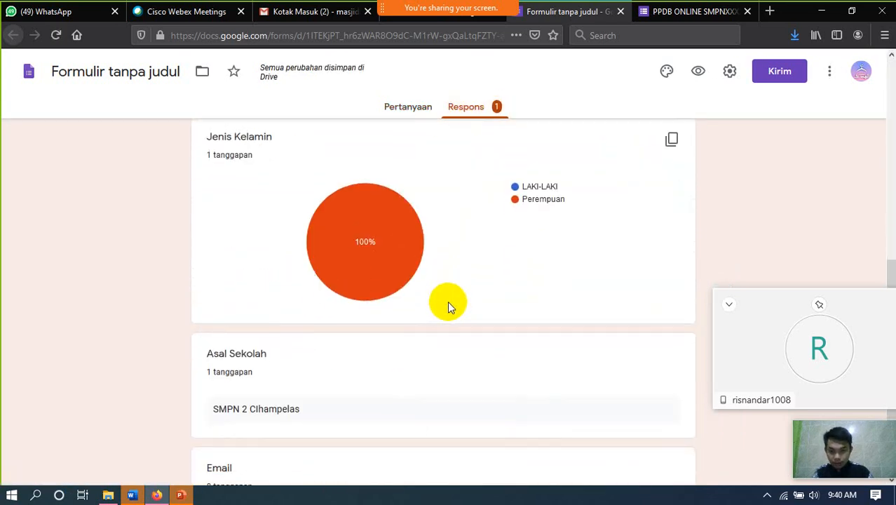
scroll(447, 307, "down", 2)
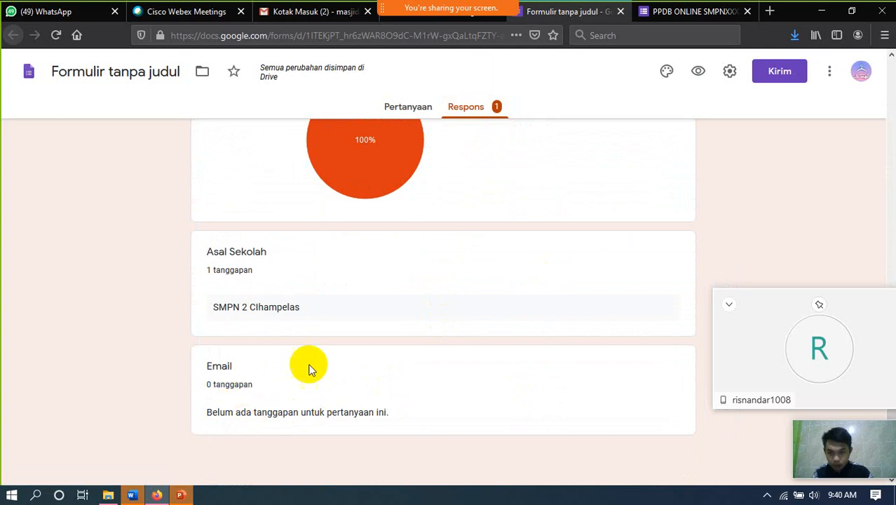
scroll(365, 348, "up", 5)
scroll(402, 333, "up", 5)
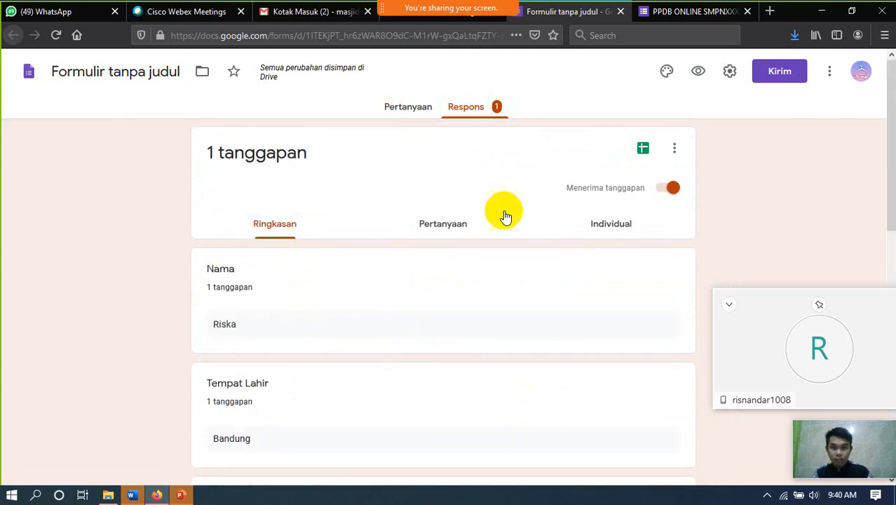
left_click(416, 114)
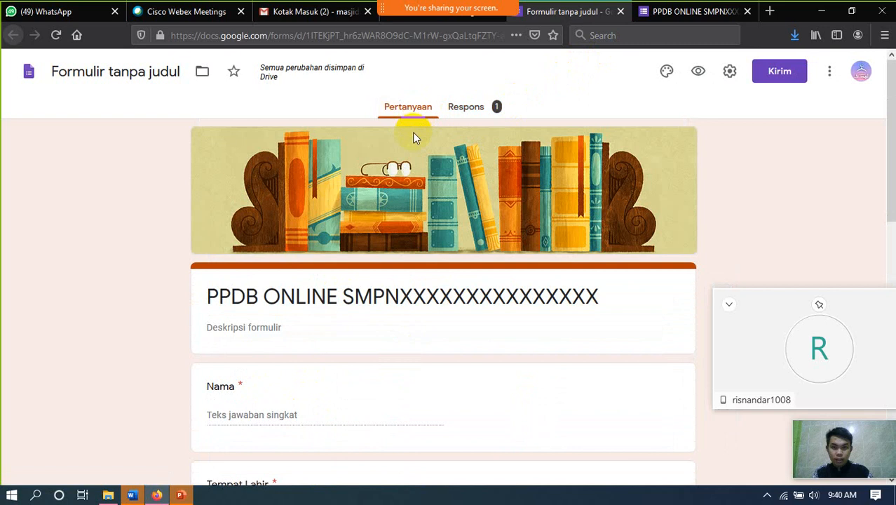
left_click(699, 71)
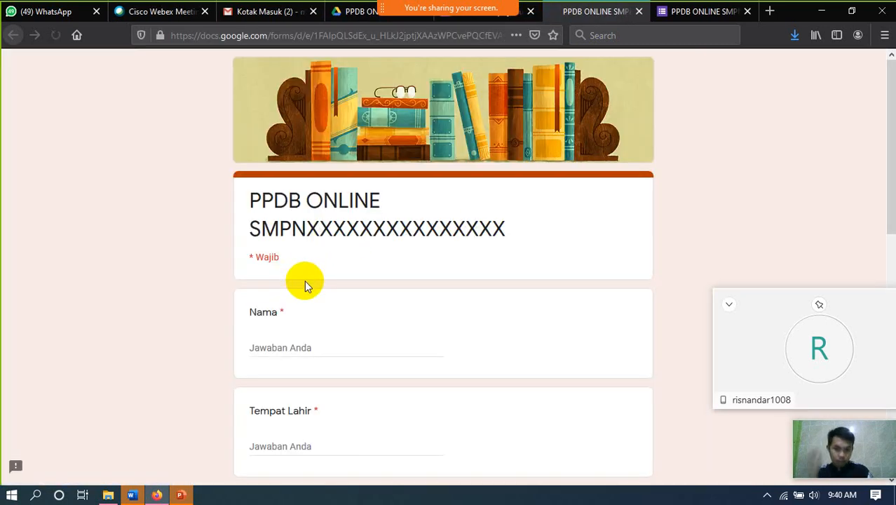
- Type a student name and Bandung as Tempat Lahir in the new preview
scroll(306, 284, "down", 2)
scroll(304, 284, "down", 1)
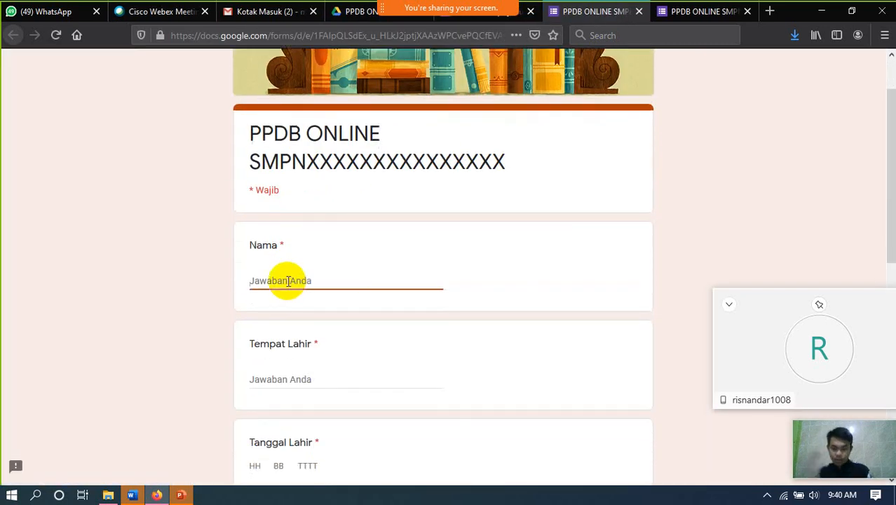
type("Riska")
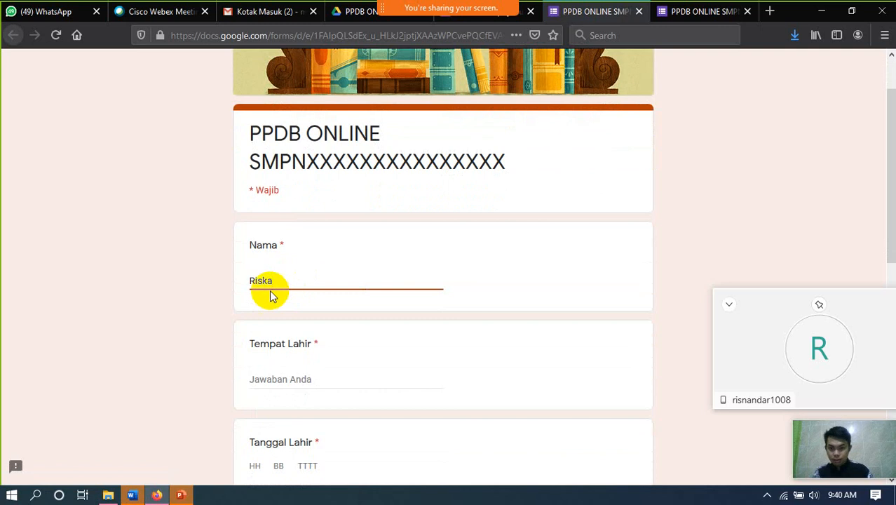
scroll(274, 301, "down", 3)
left_click(291, 246)
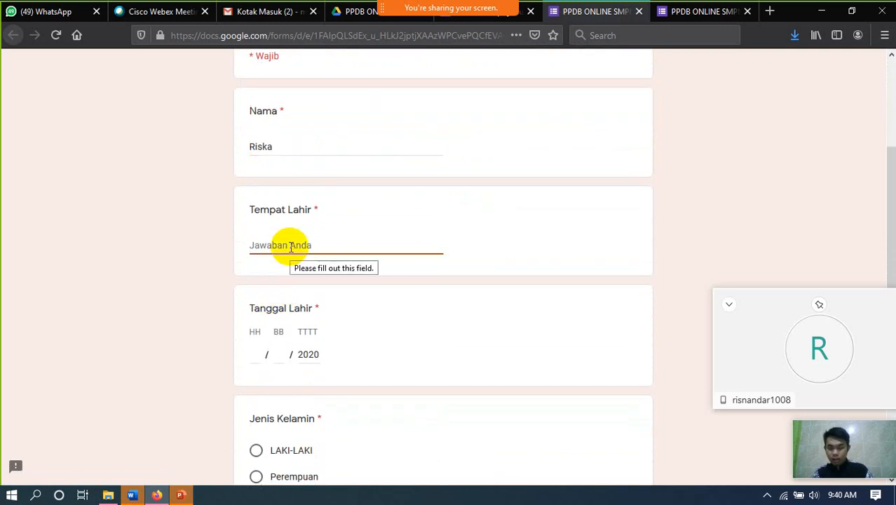
type("BAndung")
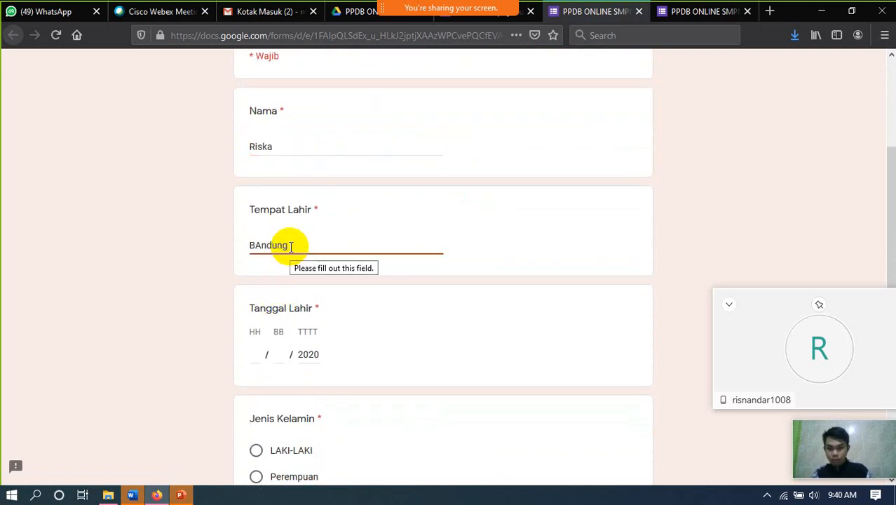
- Replace the previous name with the new student's name, fixing its capitalisation
scroll(290, 246, "down", 2)
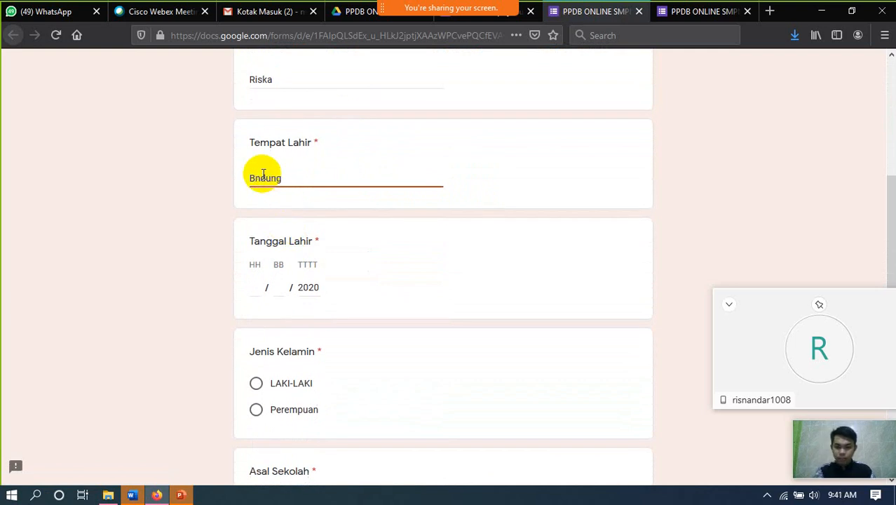
scroll(306, 200, "up", 6)
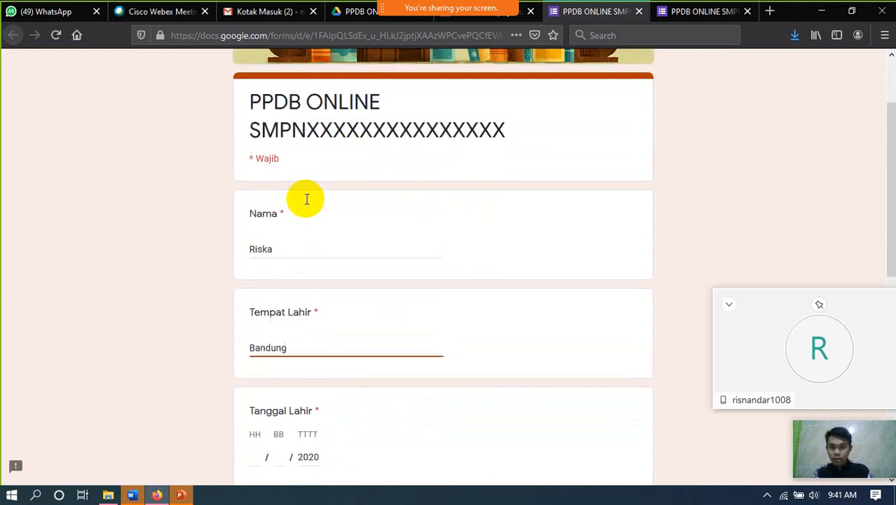
left_click_drag(280, 280, 216, 283)
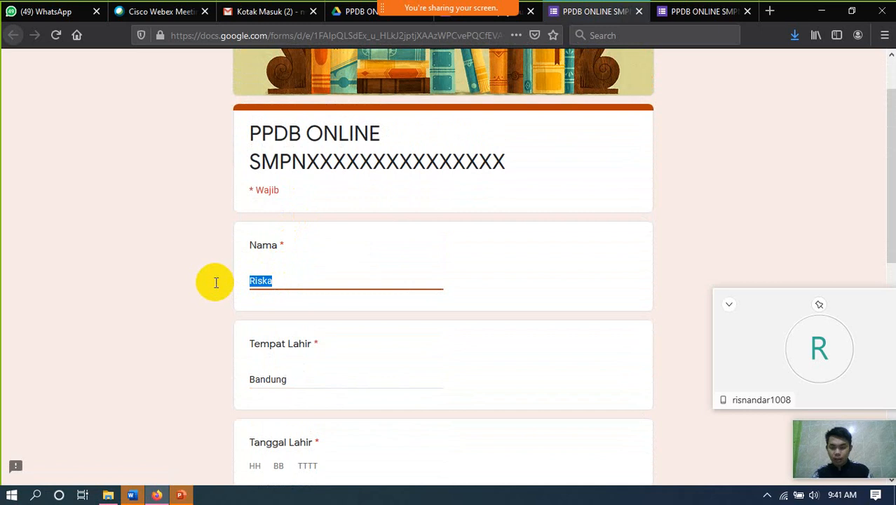
type("FA")
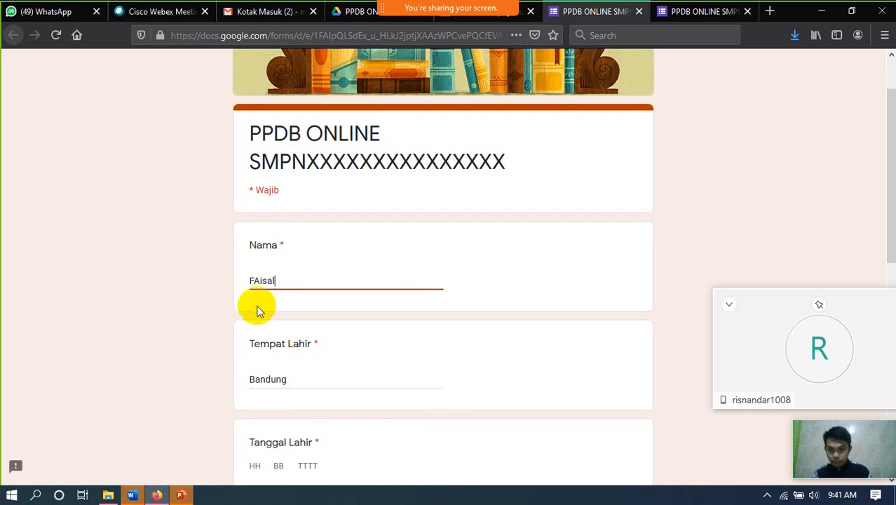
left_click(258, 280)
key("BackSpace")
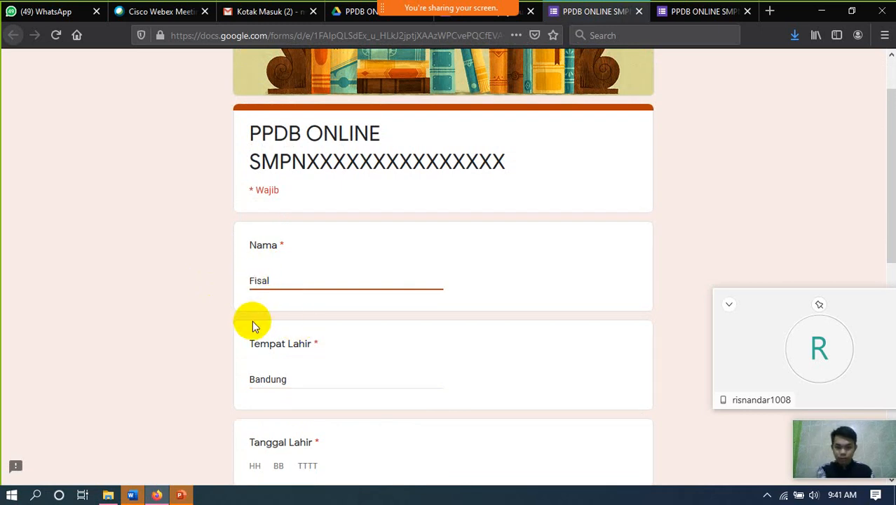
type("a")
- Enter 10/08/1999 as the Tanggal Lahir date
scroll(281, 302, "down", 3)
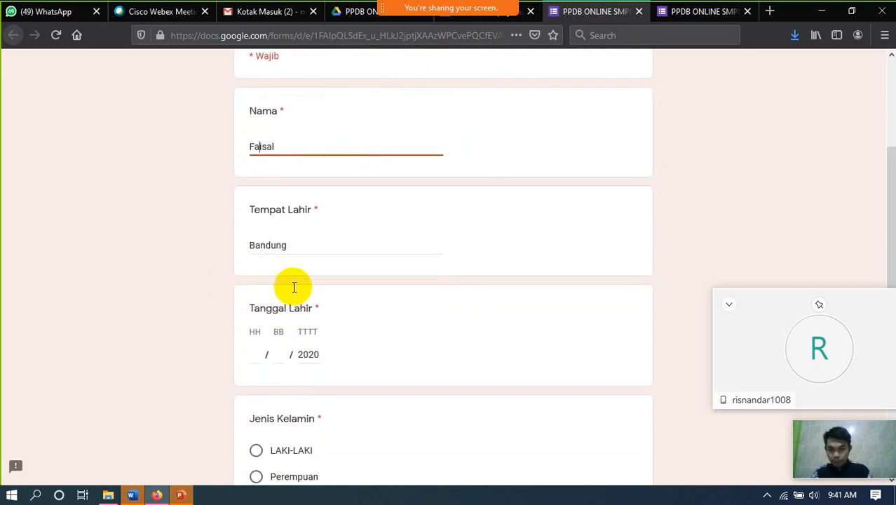
left_click(264, 356)
left_click(253, 355)
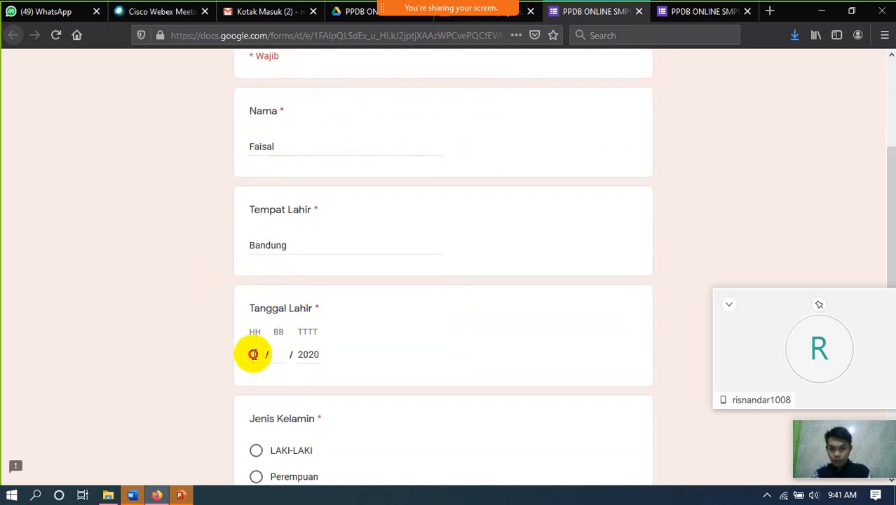
type("10 / ")
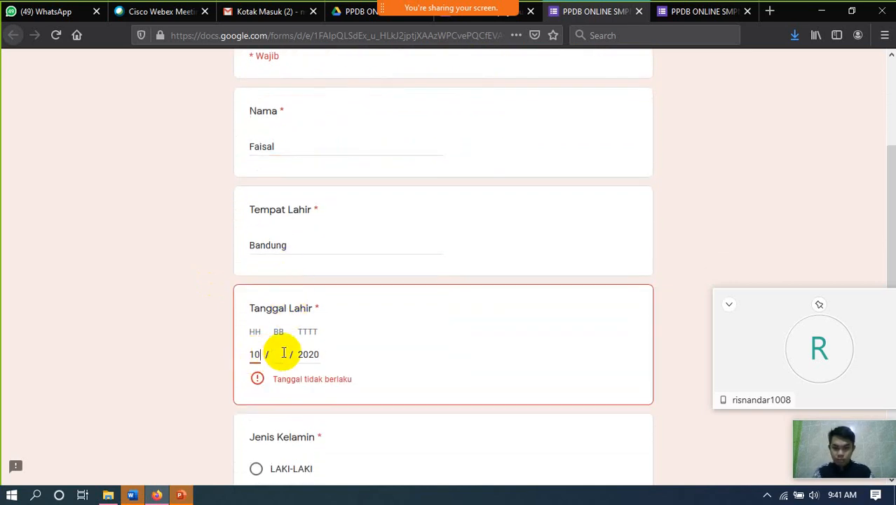
type("08")
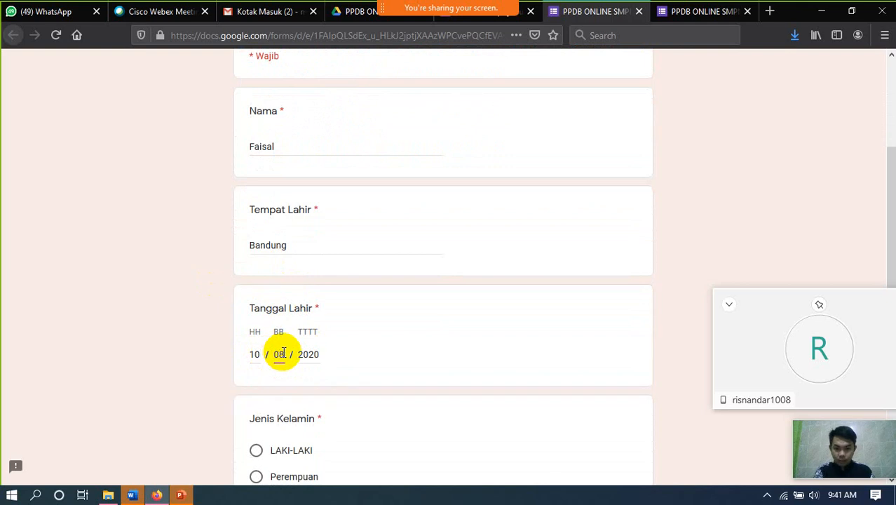
left_click(310, 353)
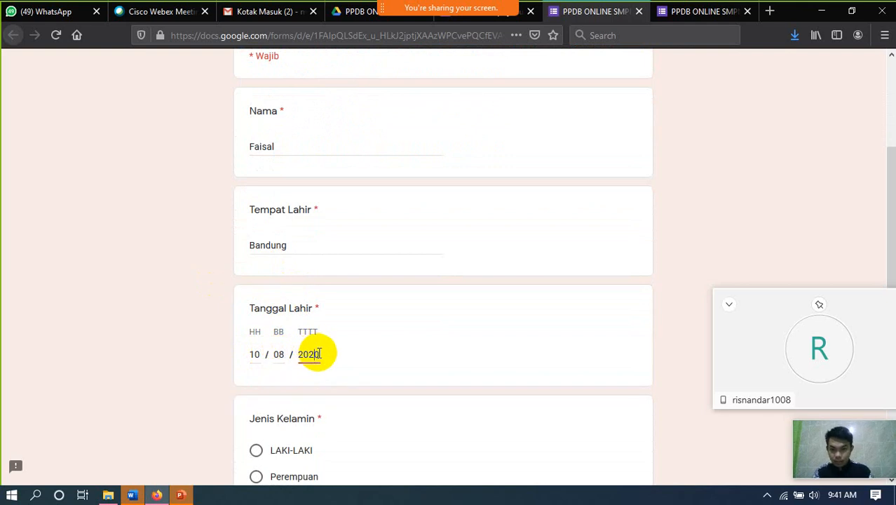
left_click_drag(317, 353, 288, 355)
type("1999")
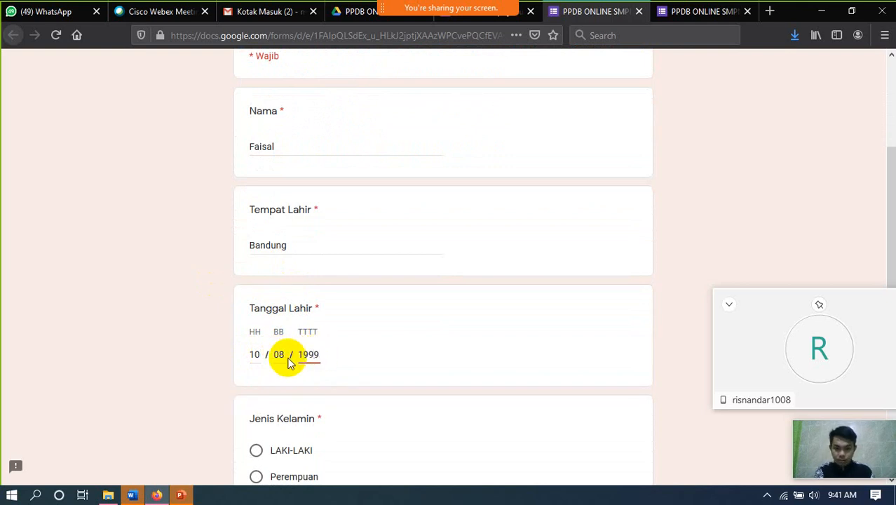
- Choose LAKI-LAKI and enter SMpn 2 Cihampelas as Asal Sekolah
scroll(289, 362, "down", 2)
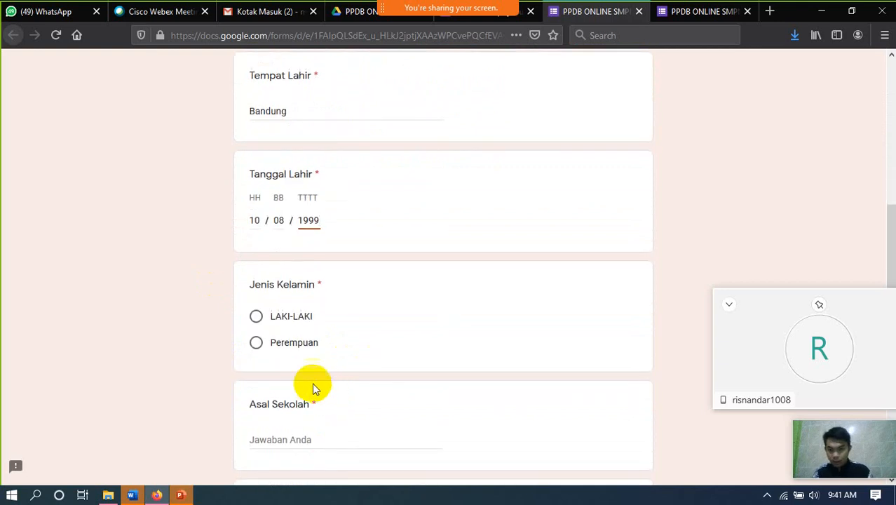
left_click(300, 317)
scroll(331, 337, "down", 3)
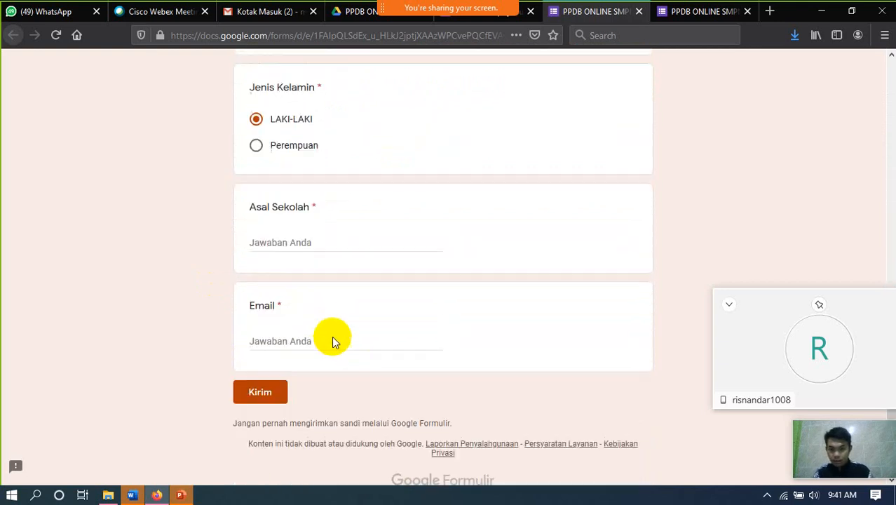
left_click(295, 237)
type("SMpn 2 Cihampelas")
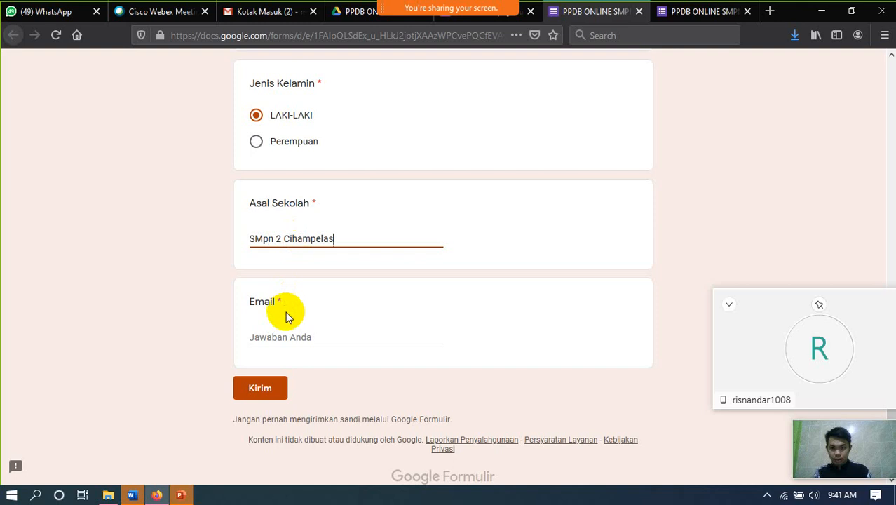
- Fill in the student's e-mail address and submit the second test response
left_click(285, 336)
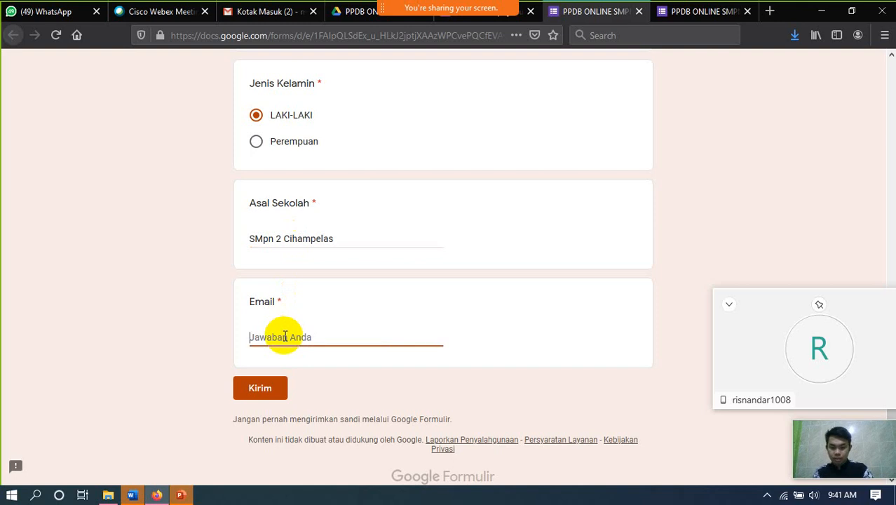
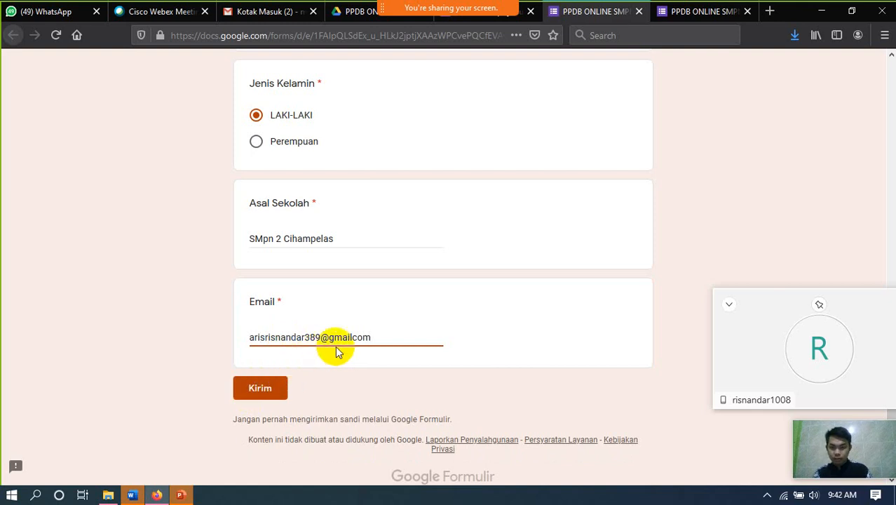
left_click(268, 387)
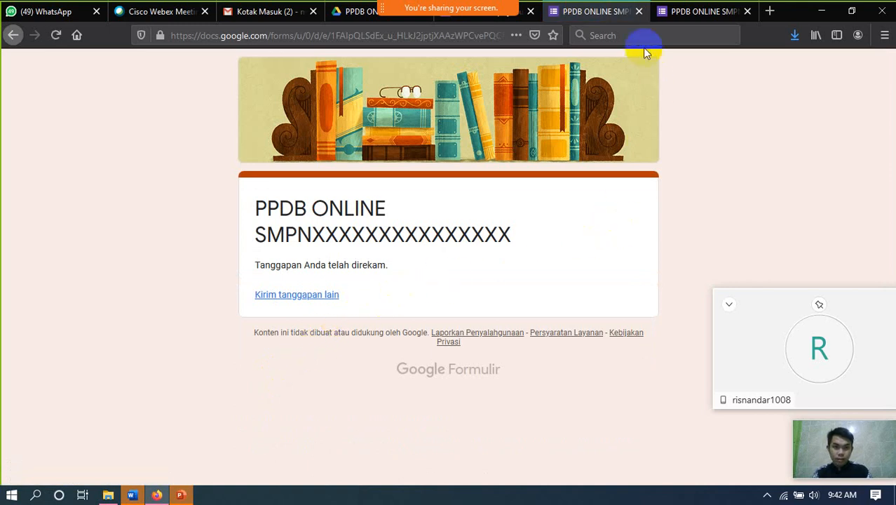
left_click(515, 14)
- Review the summary of the two responses and choose to link responses to a spreadsheet
left_click(487, 119)
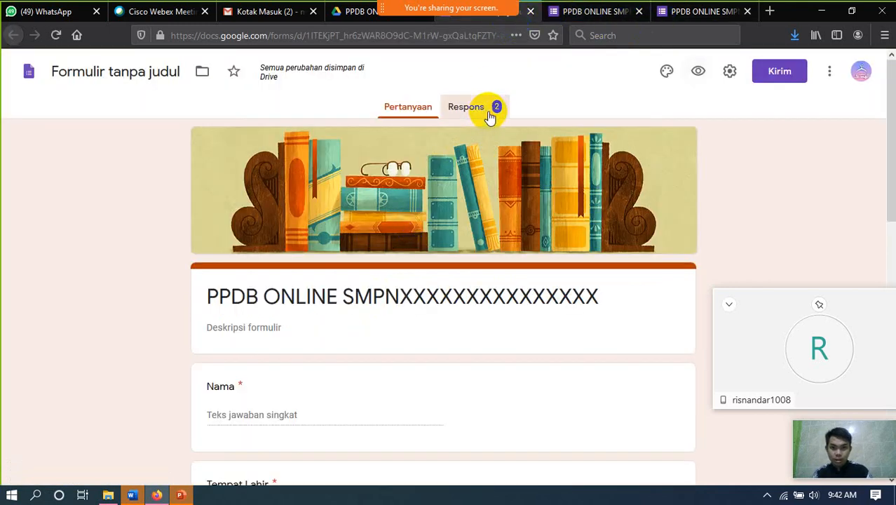
scroll(394, 274, "down", 6)
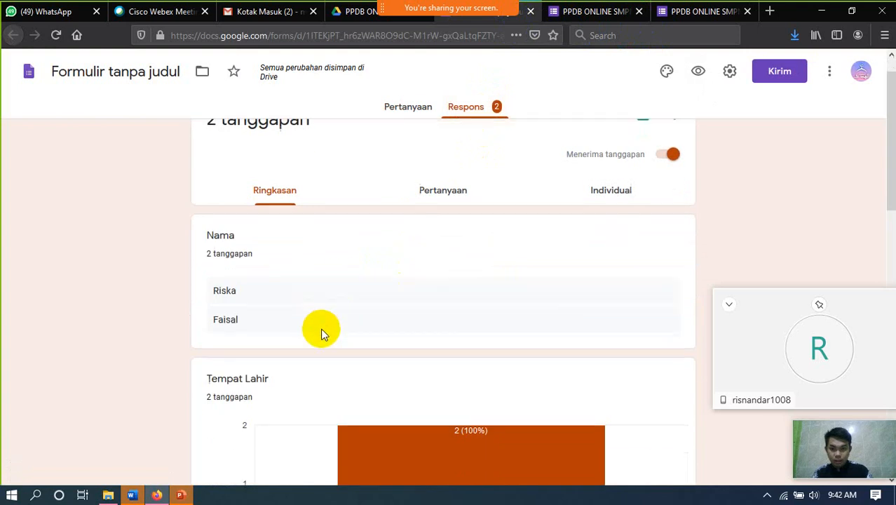
scroll(360, 325, "down", 4)
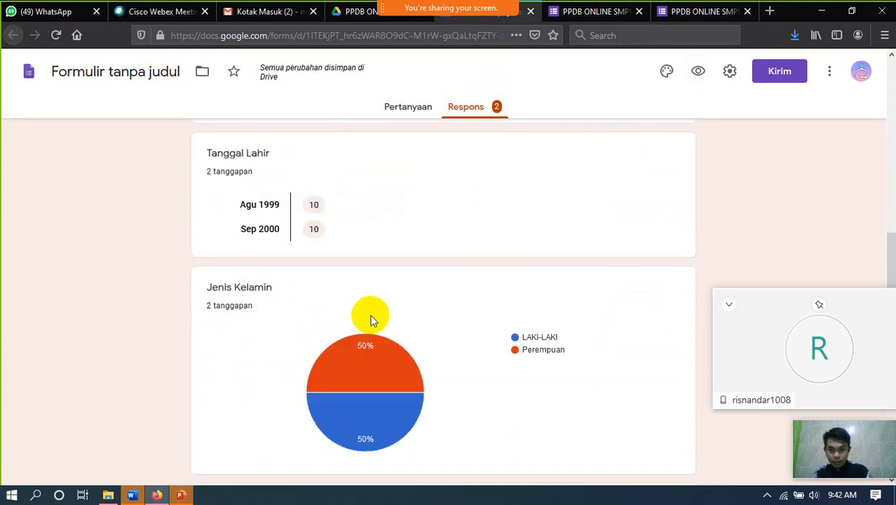
mouse_move(393, 272)
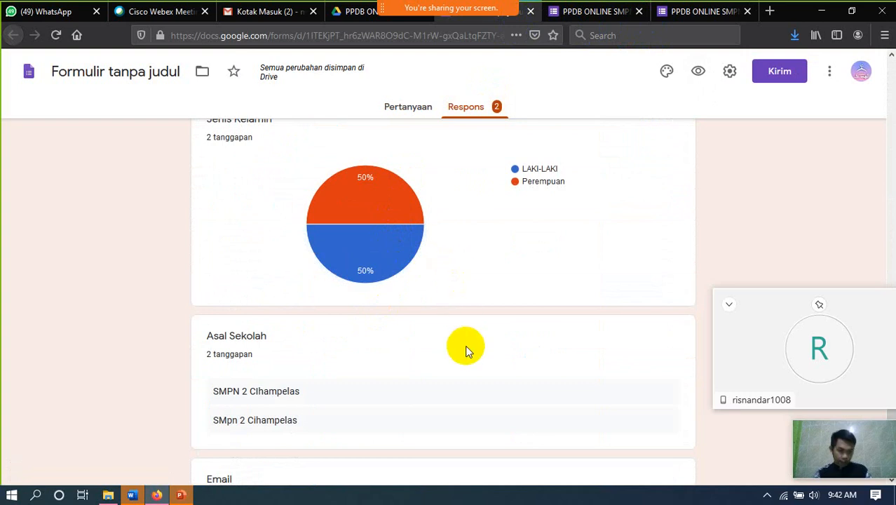
scroll(463, 348, "down", 3)
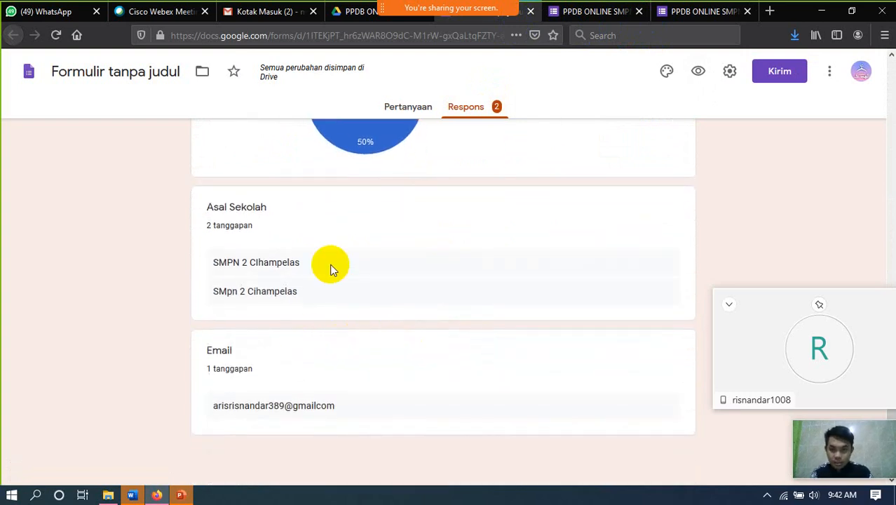
scroll(353, 306, "up", 15)
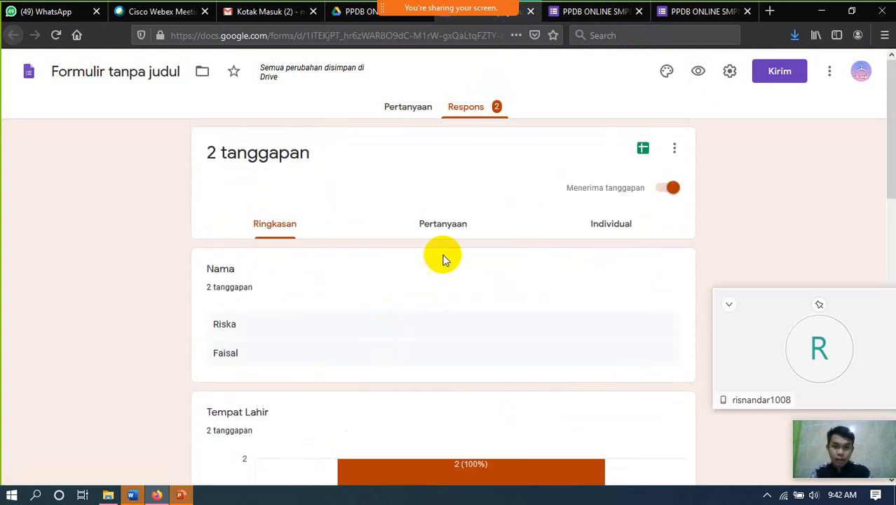
left_click(642, 148)
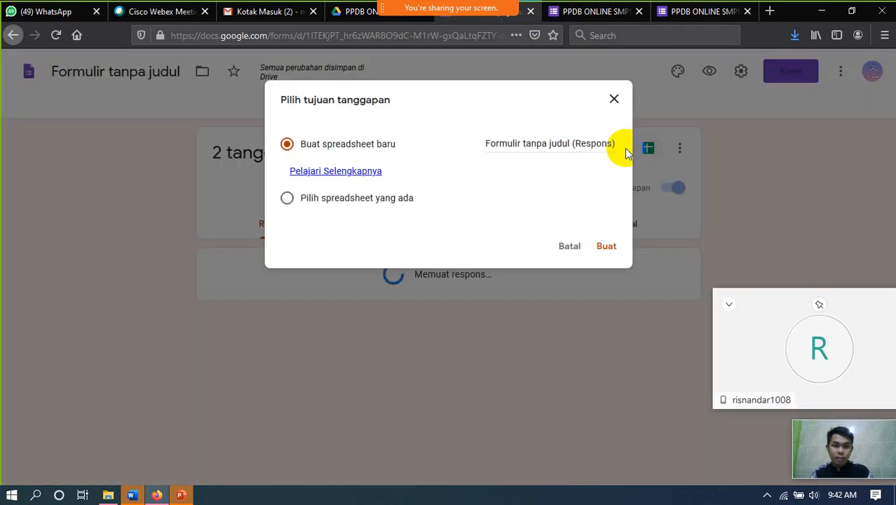
- Link the responses to a new spreadsheet via 'Buat spreadsheet baru' and open it
left_click(603, 249)
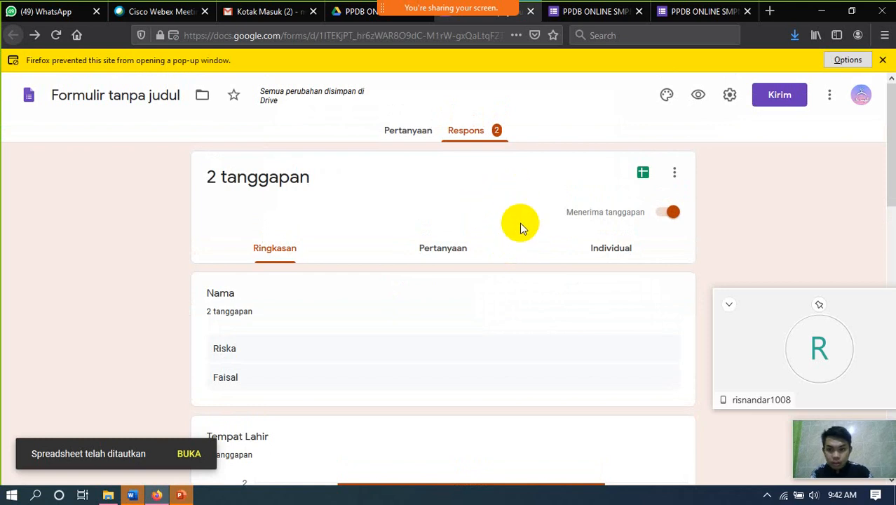
left_click(191, 454)
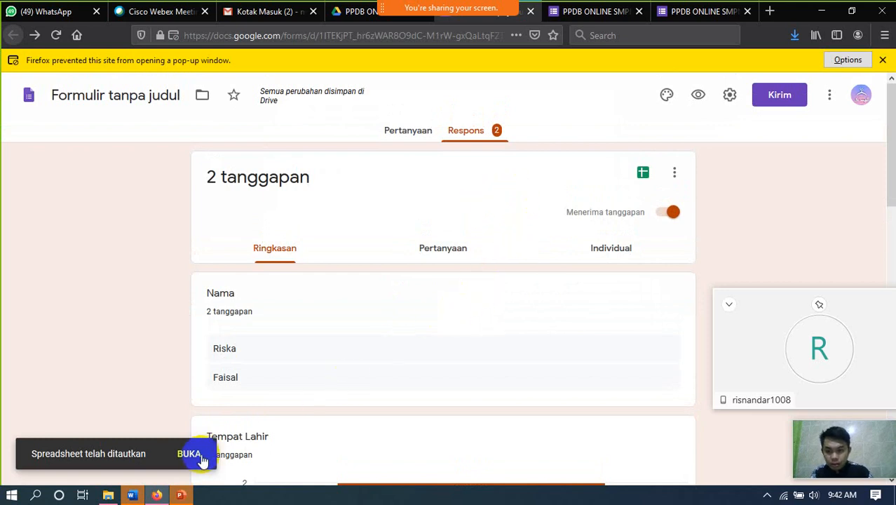
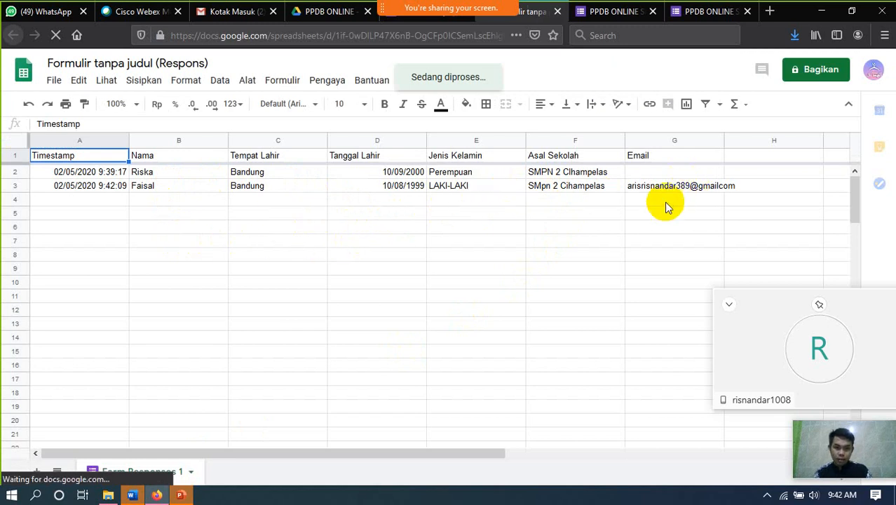
- Open the G Suite Marketplace via Pengaya > Dapatkan add-on and browse the available add-ons
left_click(293, 191)
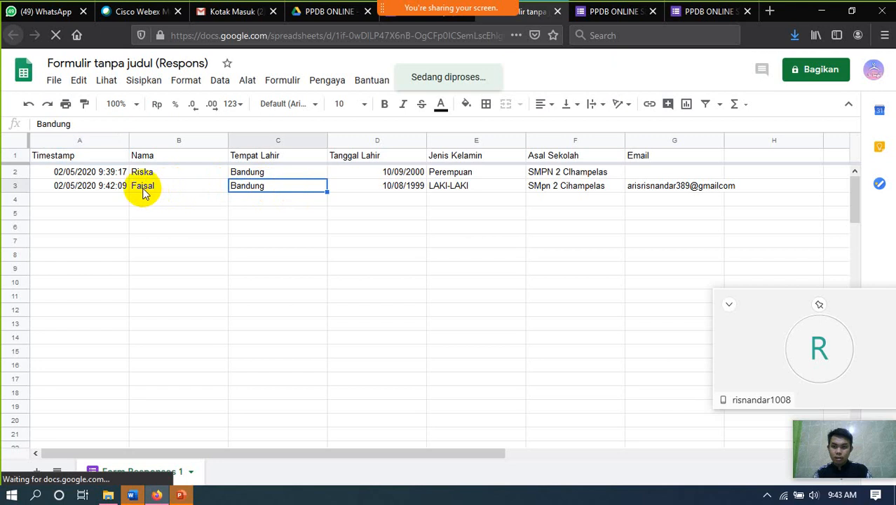
left_click(101, 191)
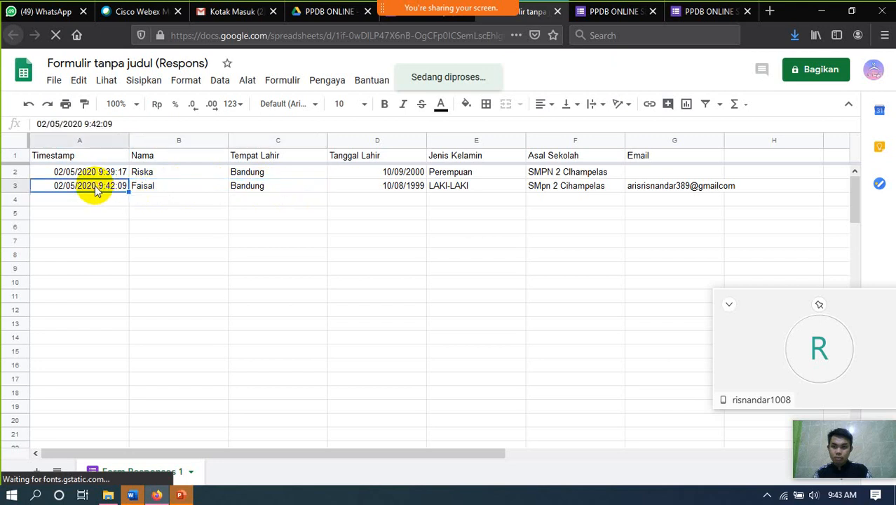
left_click(319, 85)
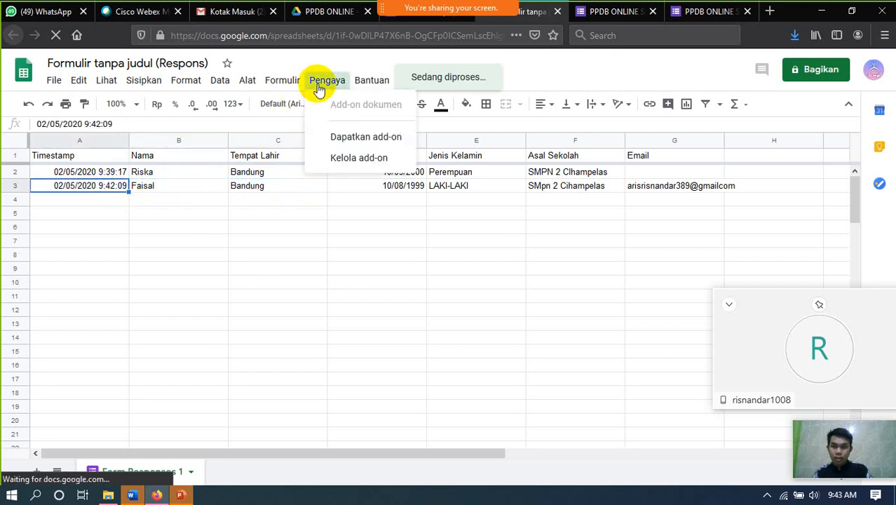
left_click(360, 139)
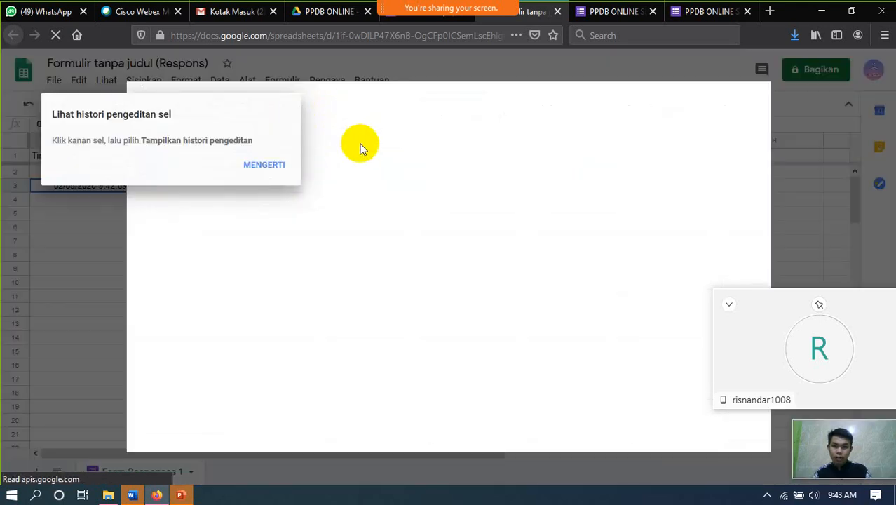
left_click(251, 171)
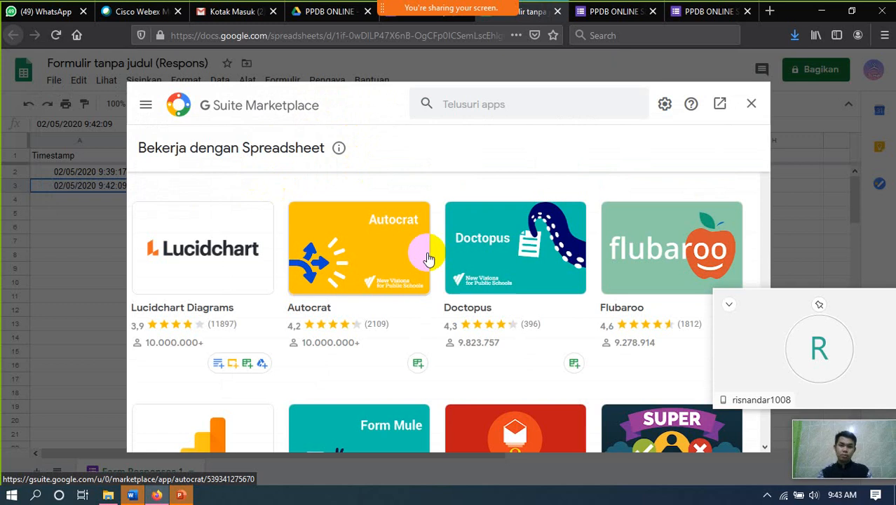
scroll(491, 279, "down", 6)
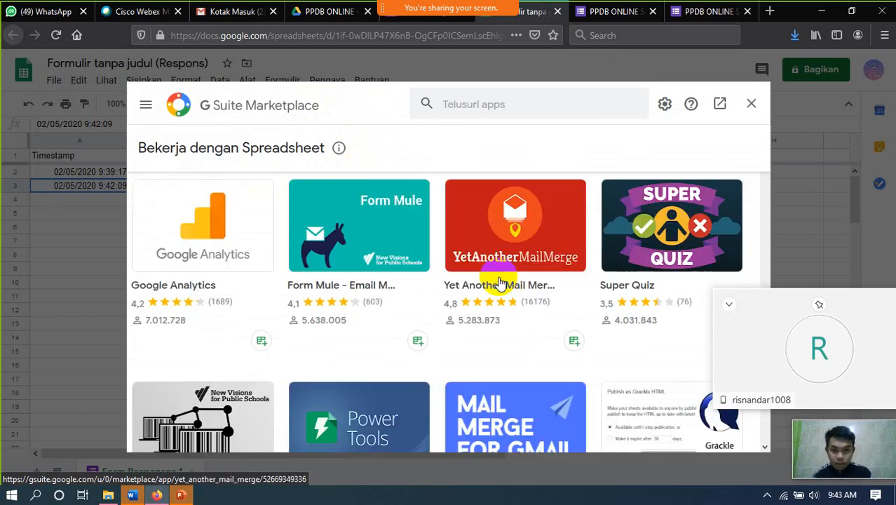
scroll(497, 282, "down", 6)
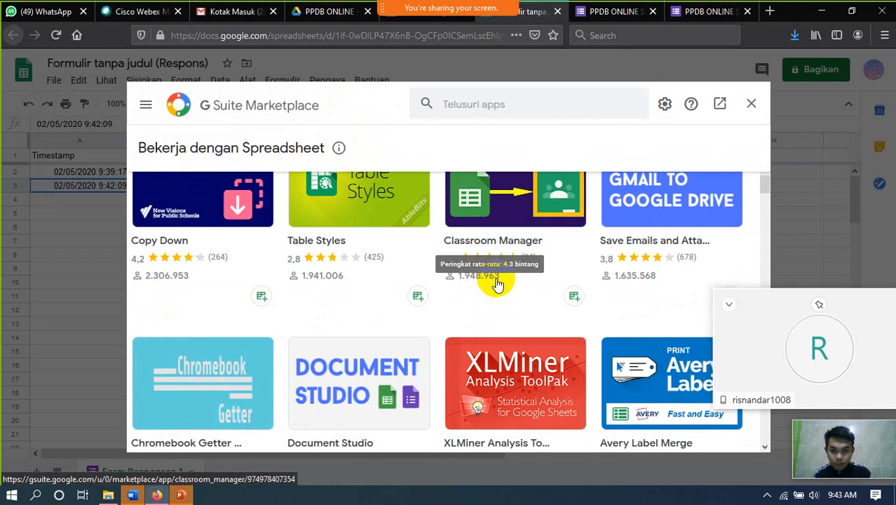
scroll(494, 280, "down", 10)
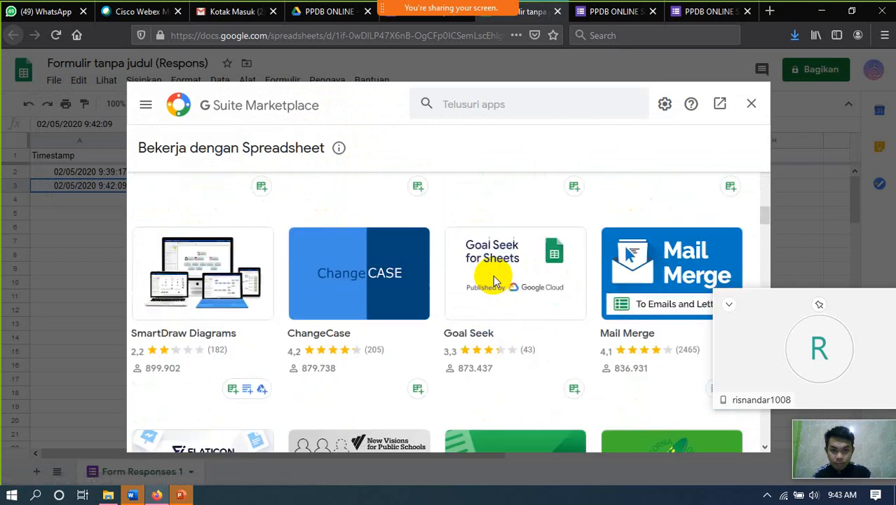
scroll(496, 281, "down", 6)
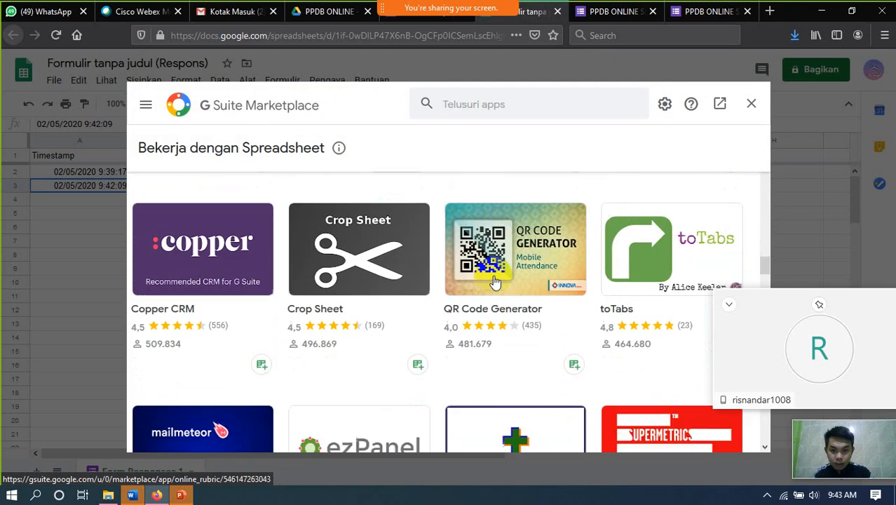
scroll(496, 281, "up", 5)
scroll(496, 280, "up", 15)
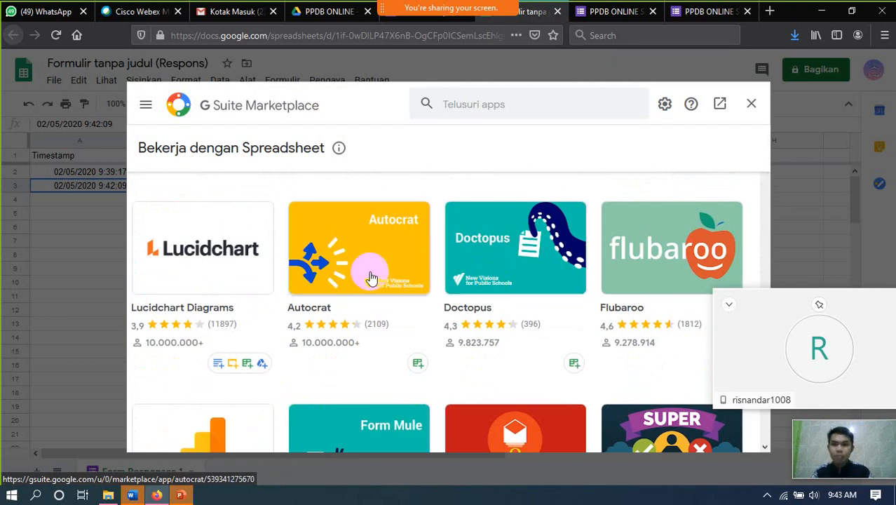
- Install the Autocrat add-on and allow it access to the Google account
left_click(372, 278)
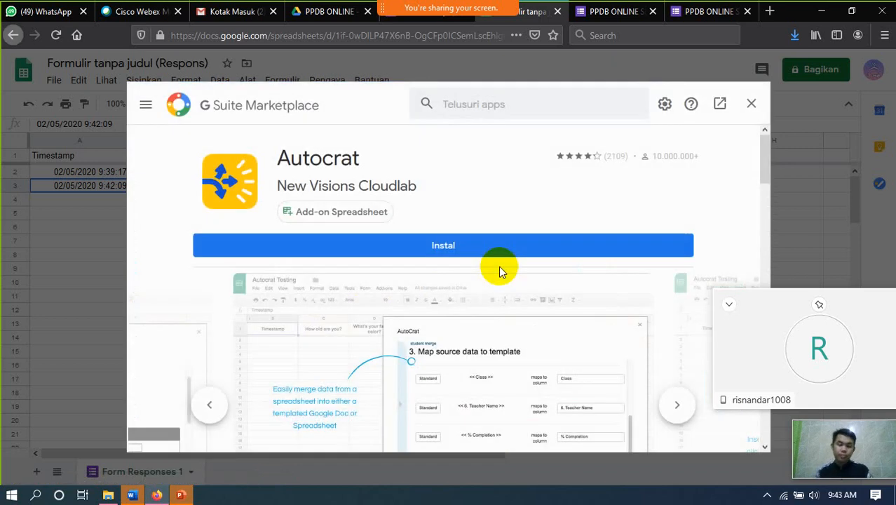
left_click(458, 252)
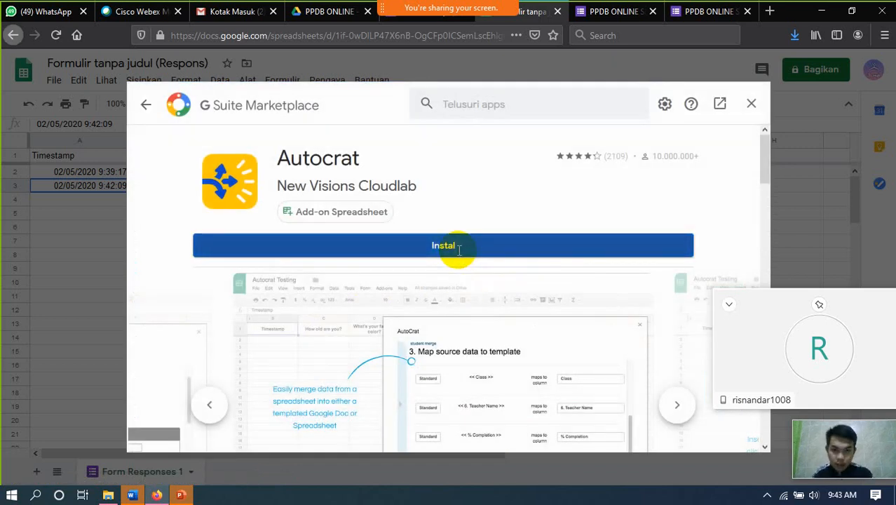
left_click(516, 351)
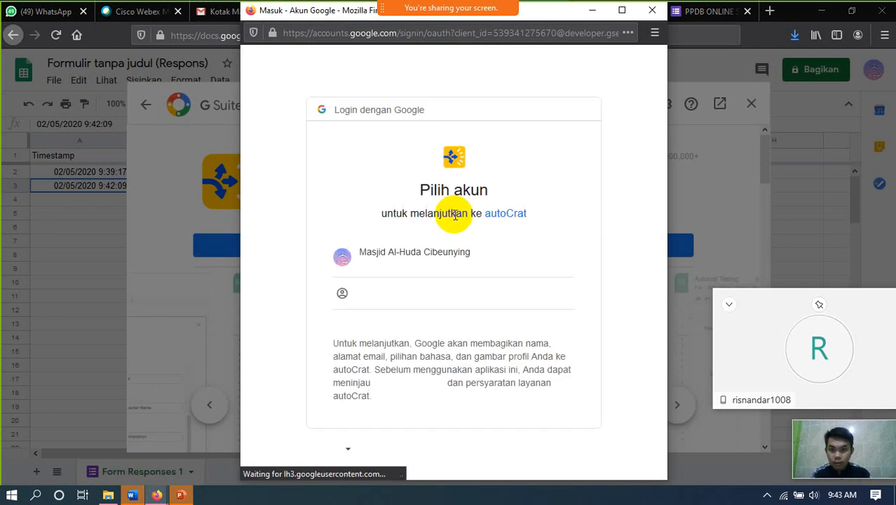
left_click(456, 257)
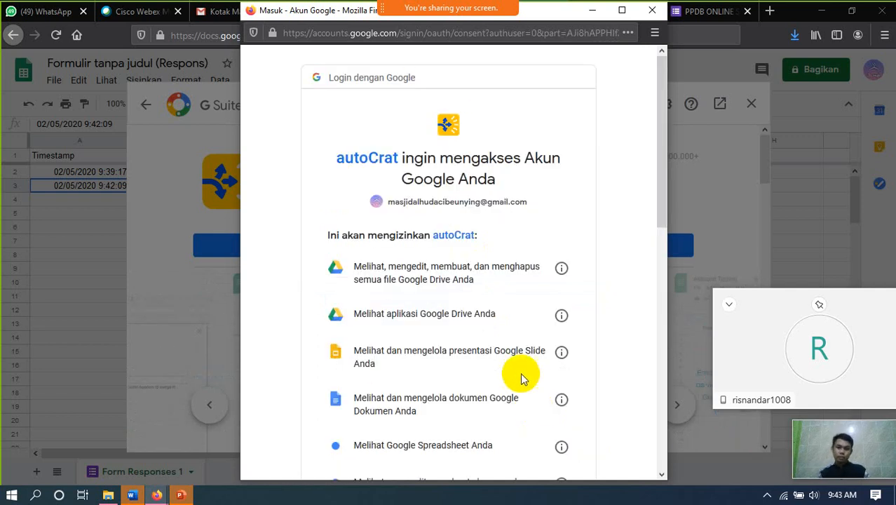
scroll(519, 365, "down", 8)
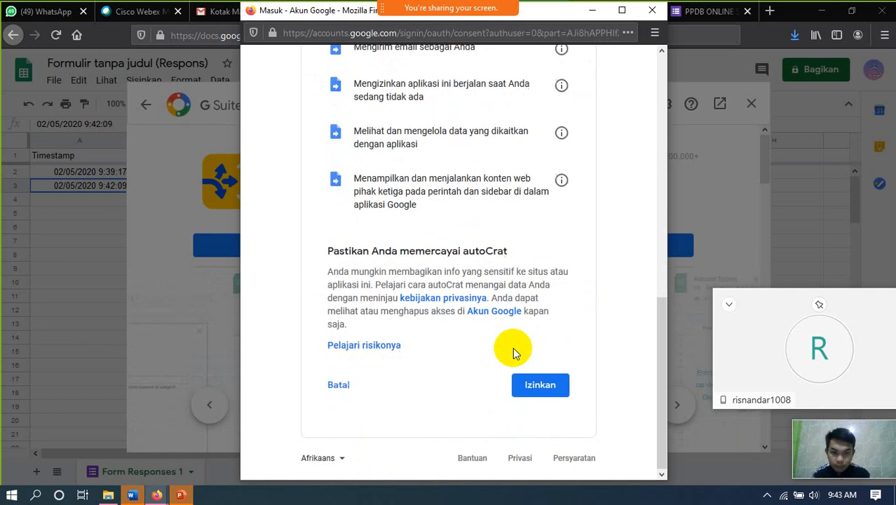
left_click(535, 388)
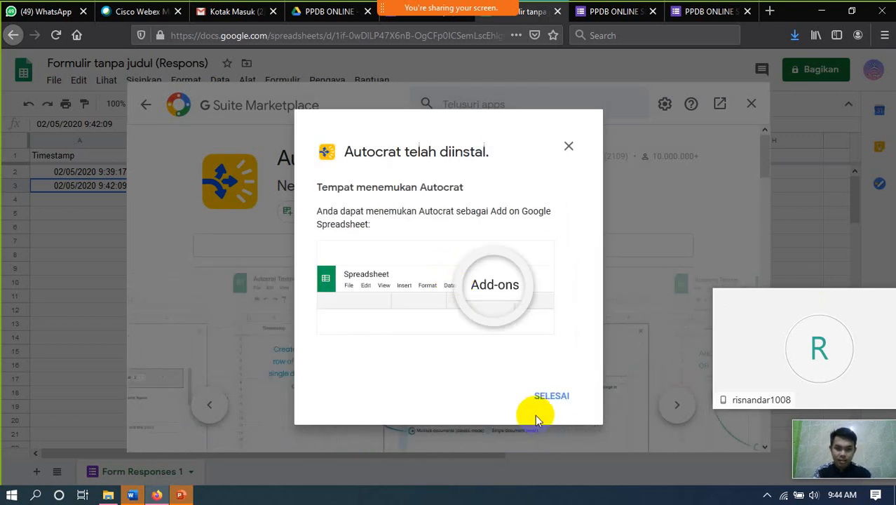
- Close the Marketplace and open Autocrat from Pengaya > Autocrat > Open
left_click(554, 395)
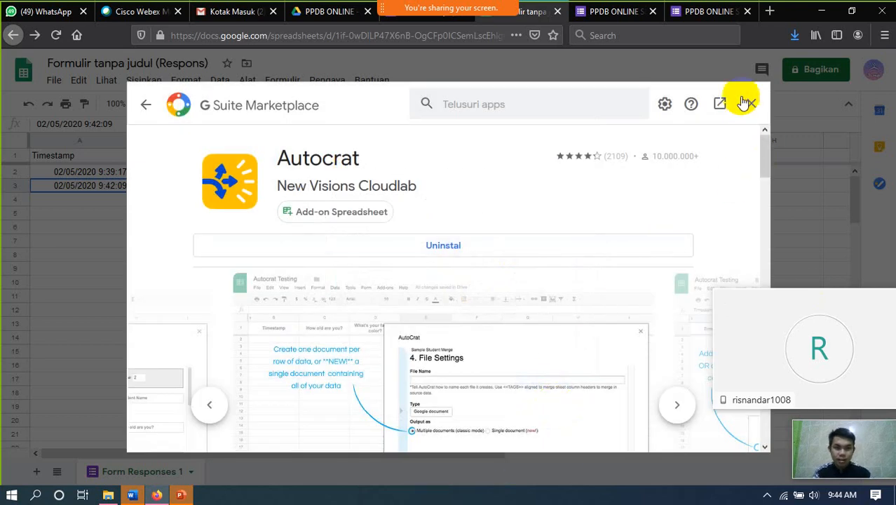
left_click(748, 103)
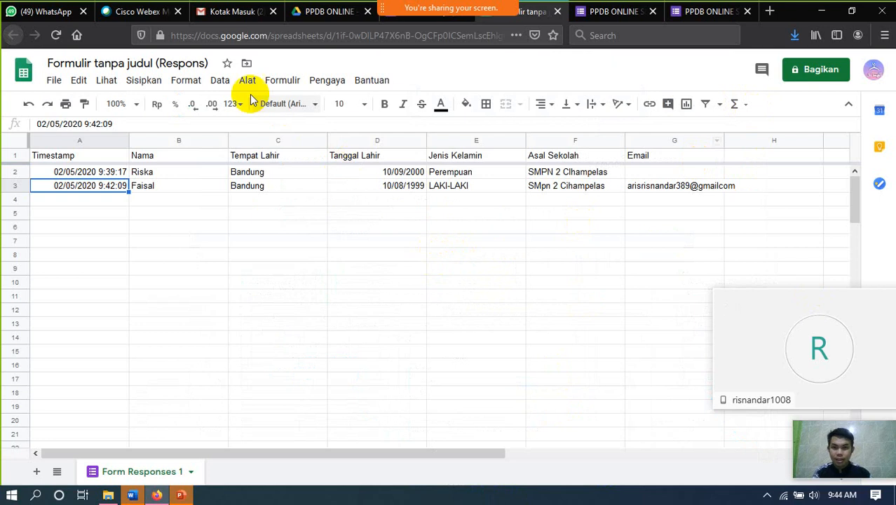
left_click(319, 84)
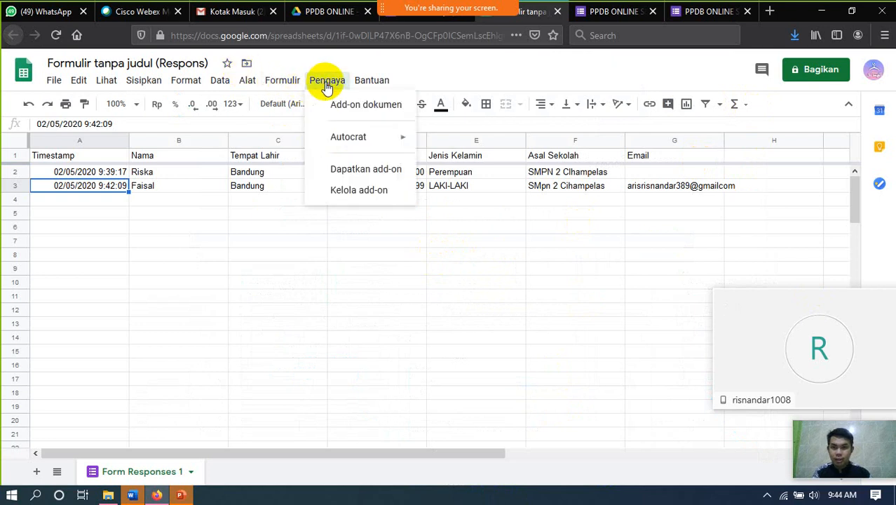
mouse_move(354, 140)
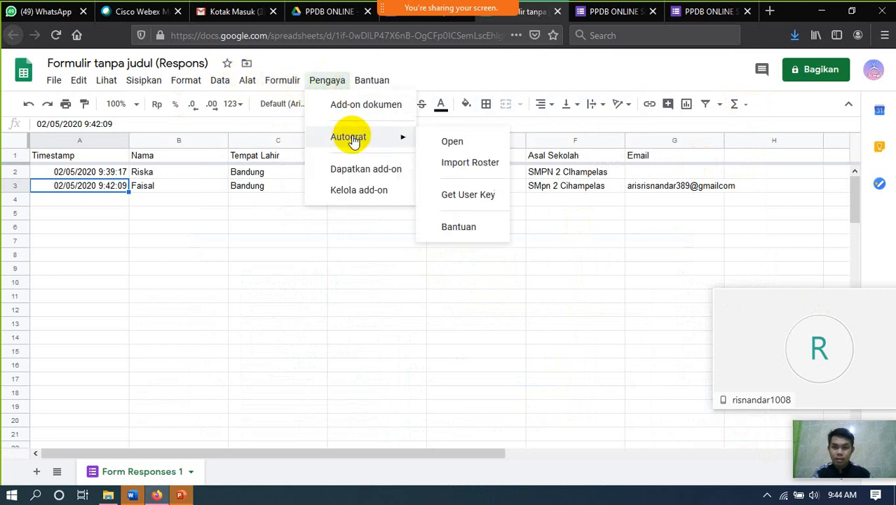
left_click(452, 142)
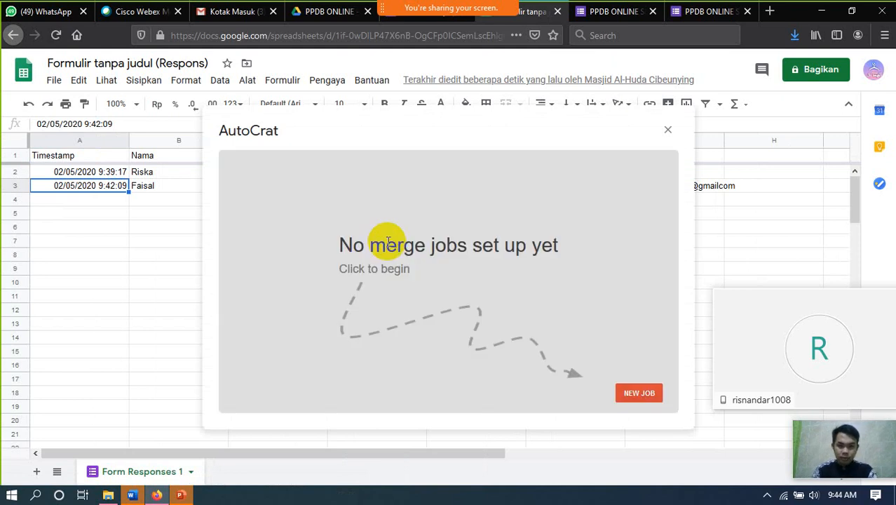
- Create job 'Bukti Pendaftaran PPDB' using the BUKTI PENDAFTARAN-PPDB Drive document as template
left_click(632, 392)
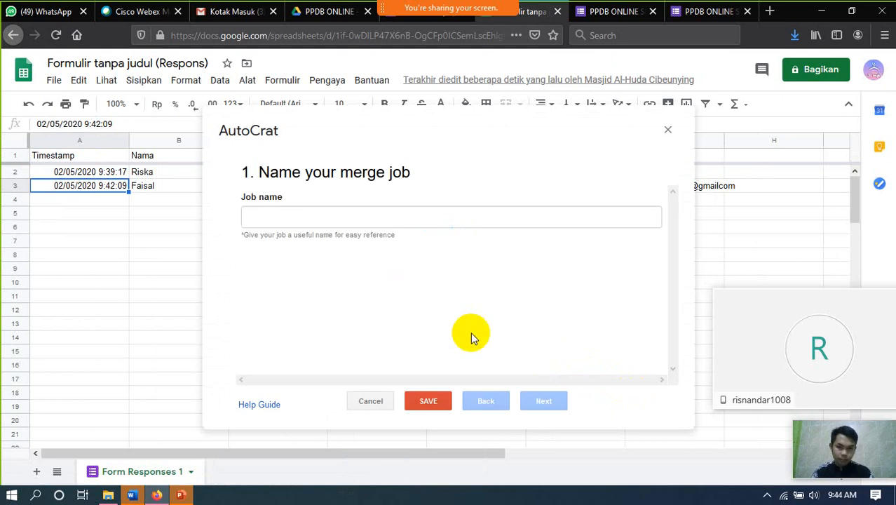
left_click(344, 222)
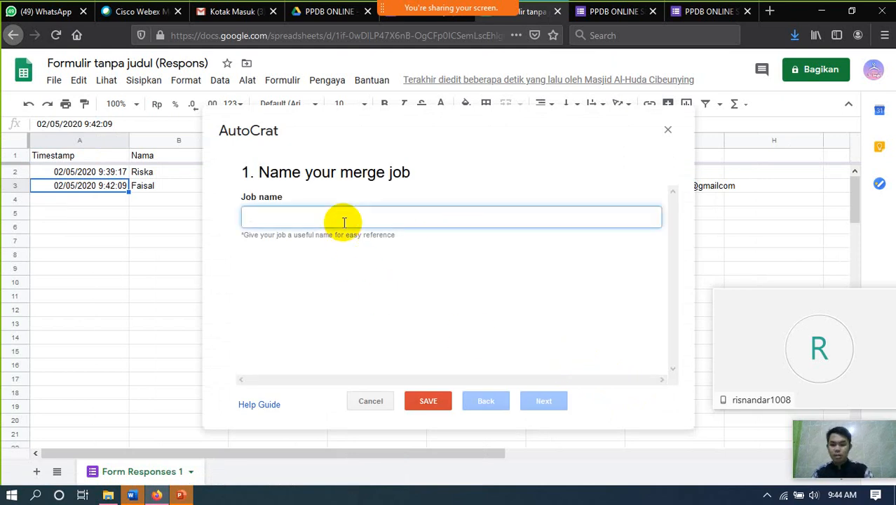
type("Bukti ")
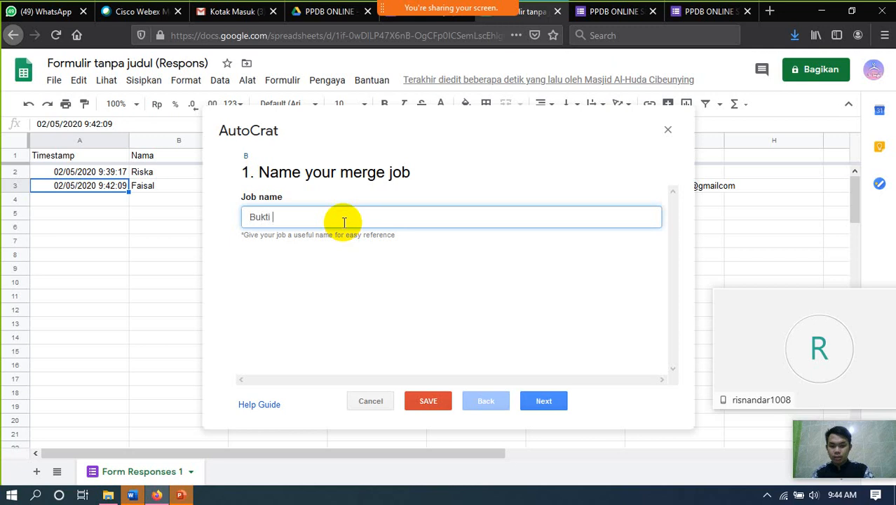
type("Pendafta")
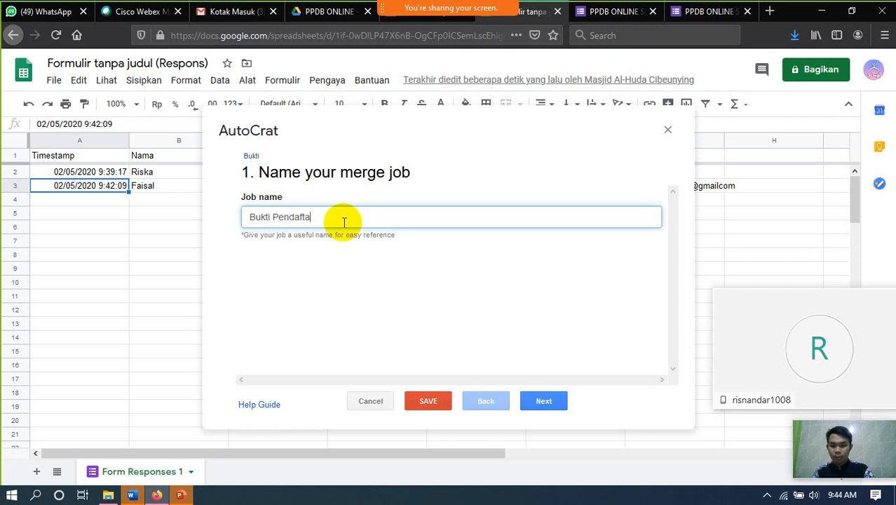
type("ran PPDB")
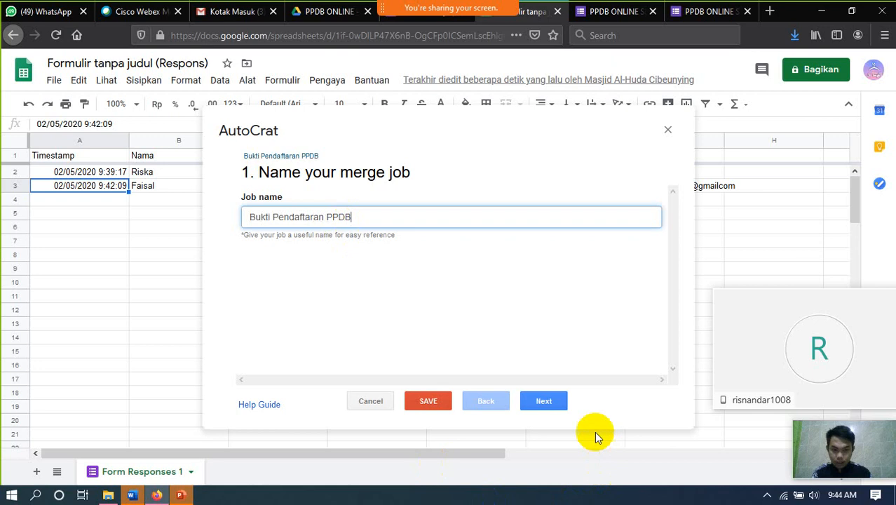
left_click(544, 400)
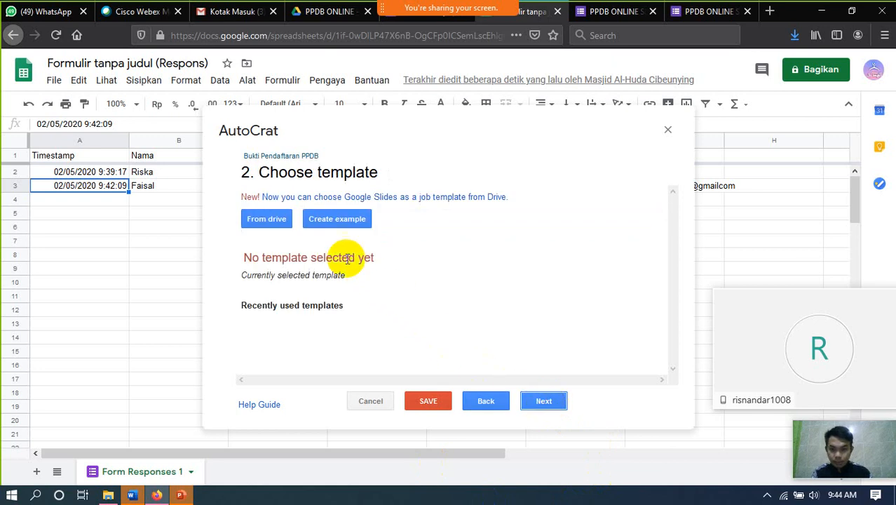
left_click(279, 222)
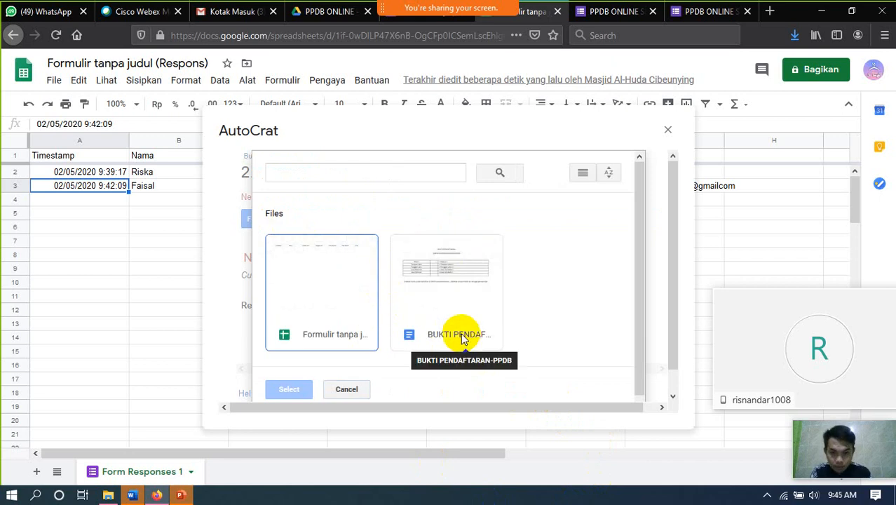
left_click(460, 337)
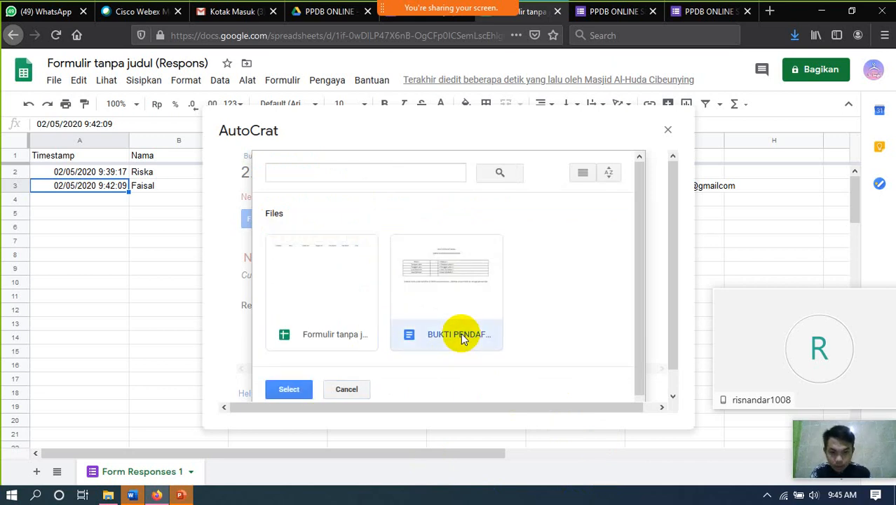
left_click(289, 390)
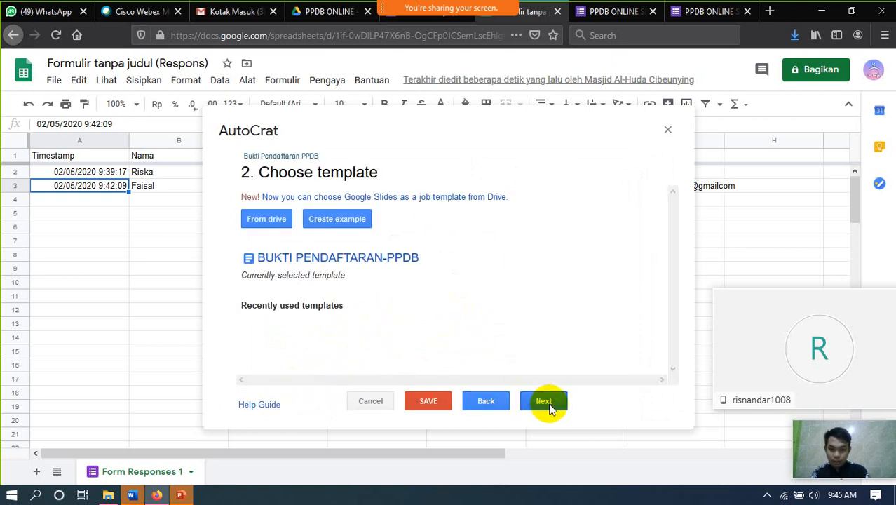
left_click(548, 405)
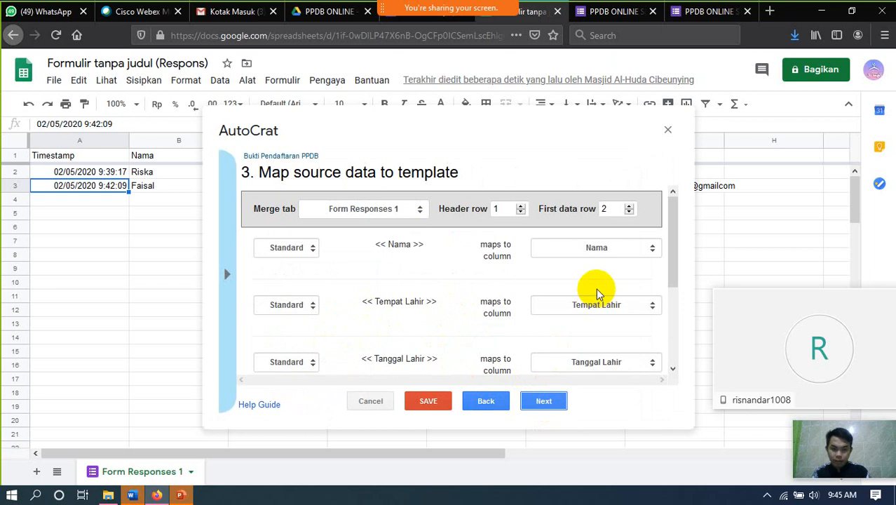
- Set the merged file name to 'PPDB2020 <<Nama>>' and the output type to PDF
scroll(607, 319, "down", 3)
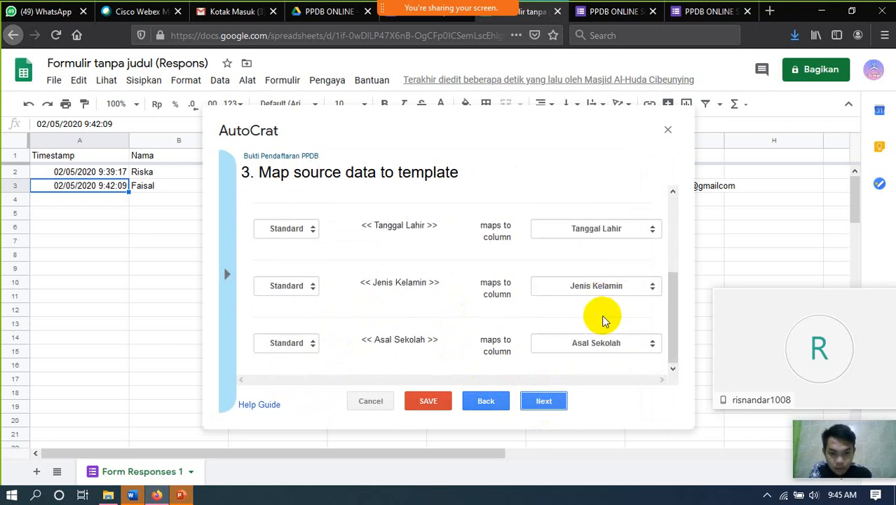
scroll(604, 320, "up", 3)
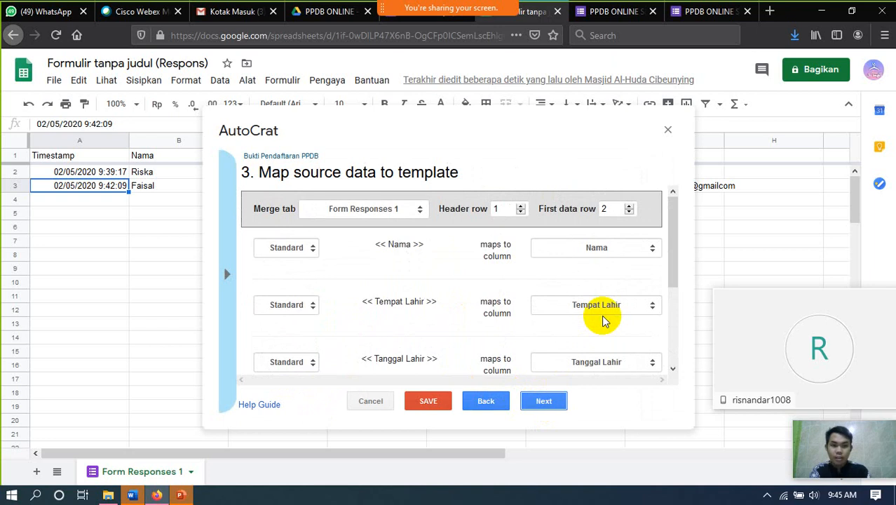
scroll(604, 319, "down", 2)
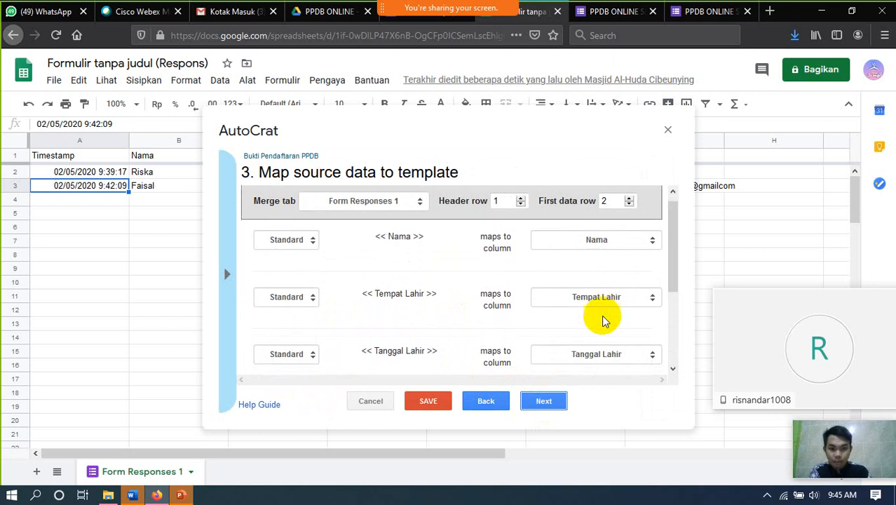
left_click(544, 401)
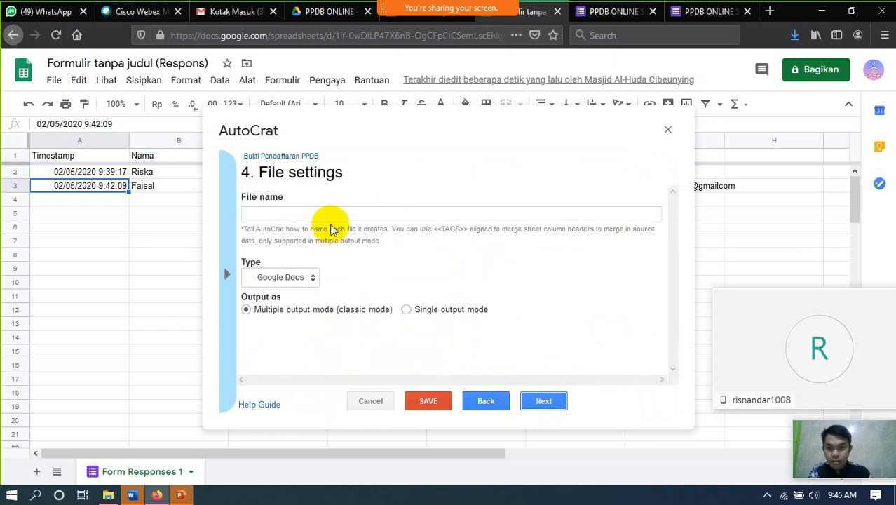
left_click(331, 220)
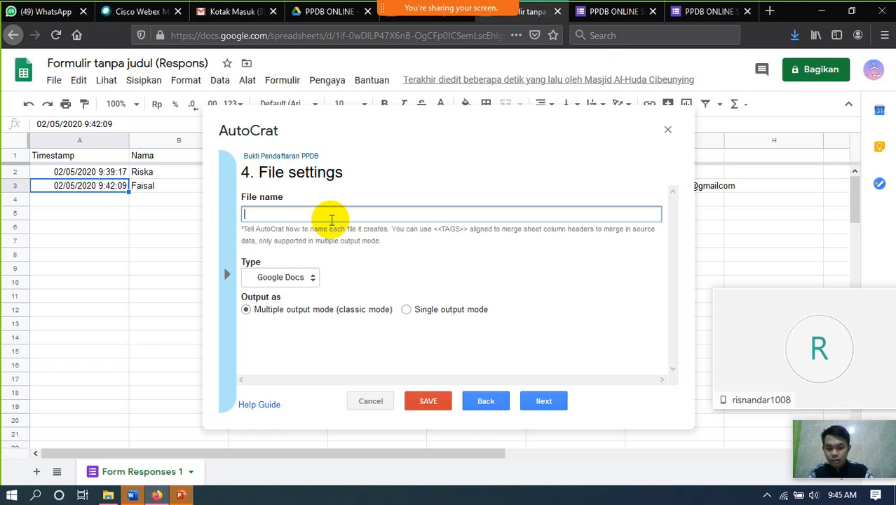
type("PPDB")
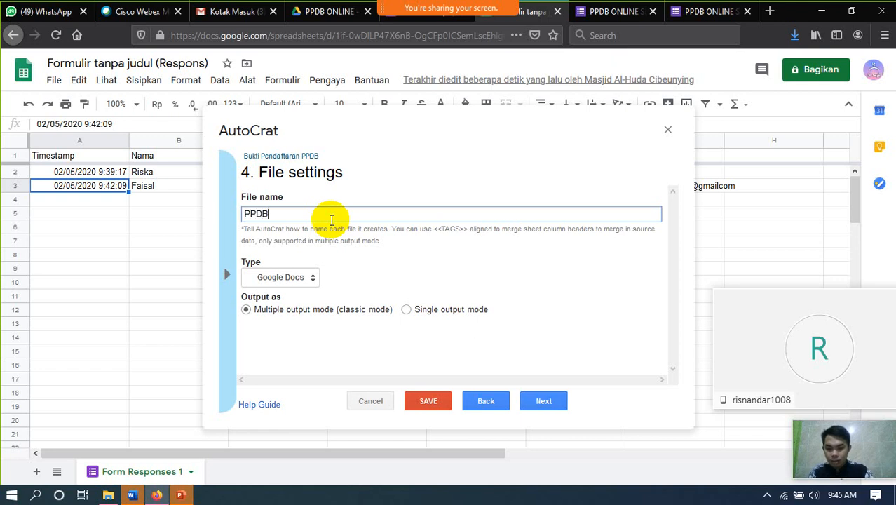
type("2020")
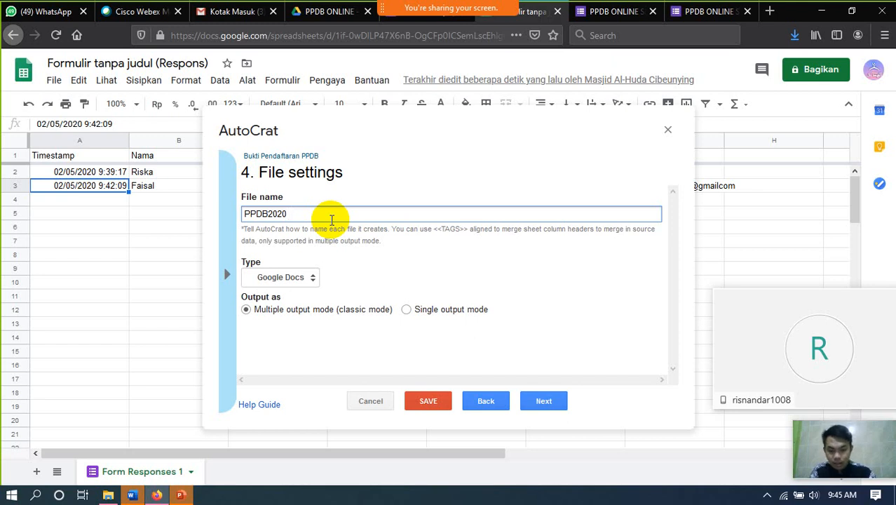
type("Na")
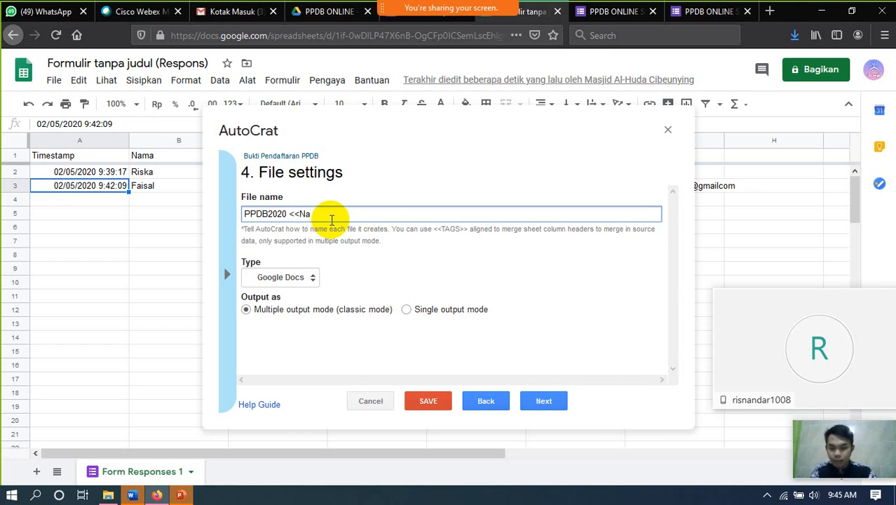
type("ma>>")
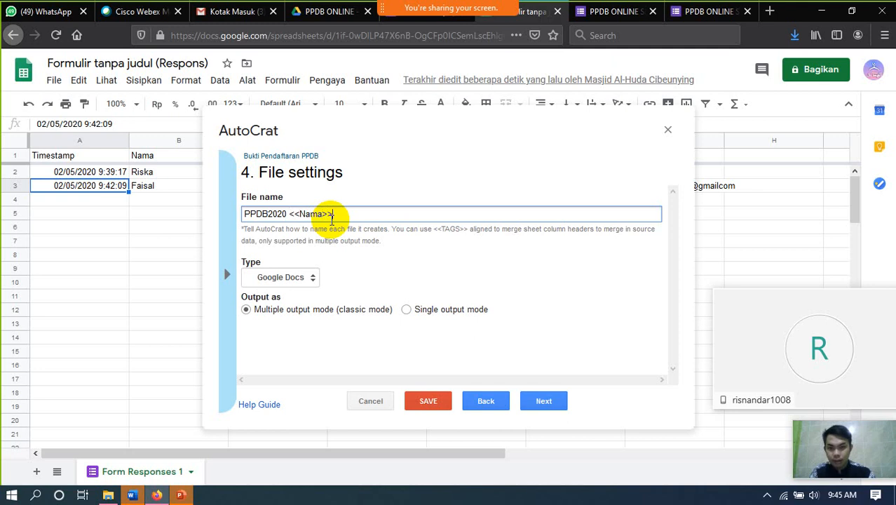
left_click(312, 282)
left_click(311, 280)
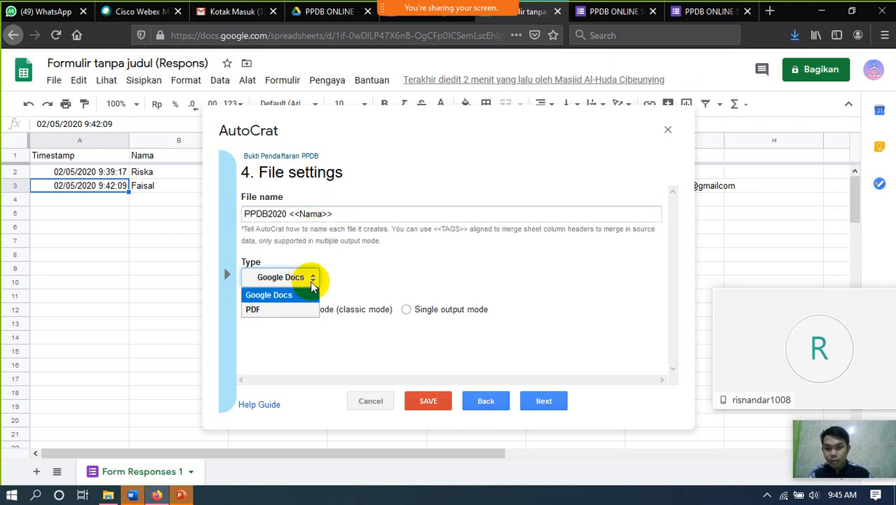
left_click(281, 313)
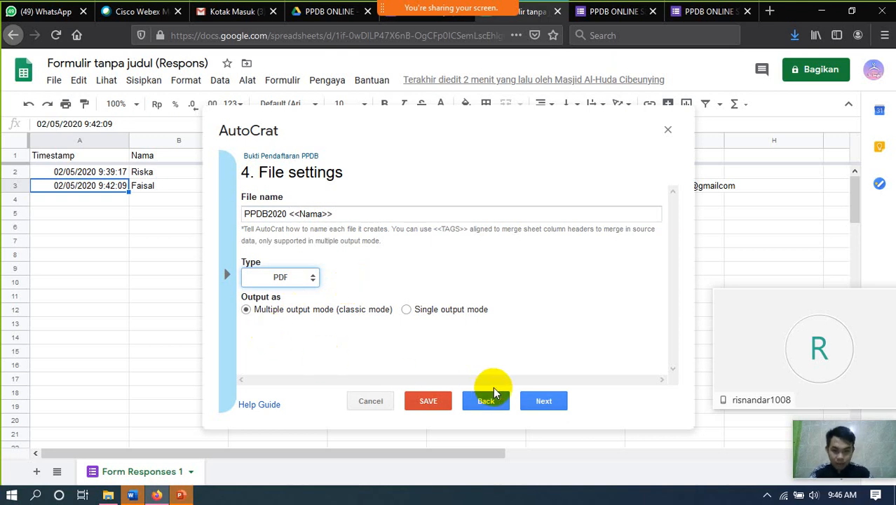
- Keep the PPDB ONLINE folder, skip folder reference and conditions, and set Share doc to Yes
left_click(545, 405)
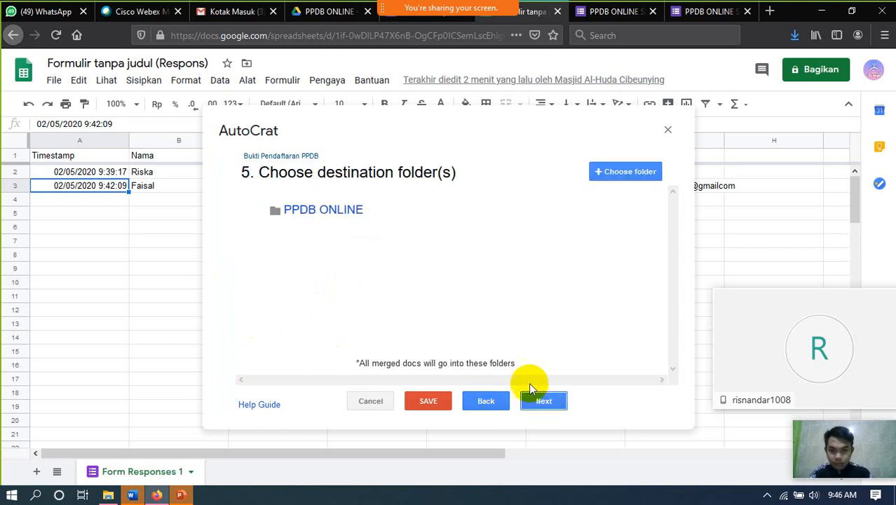
left_click(546, 405)
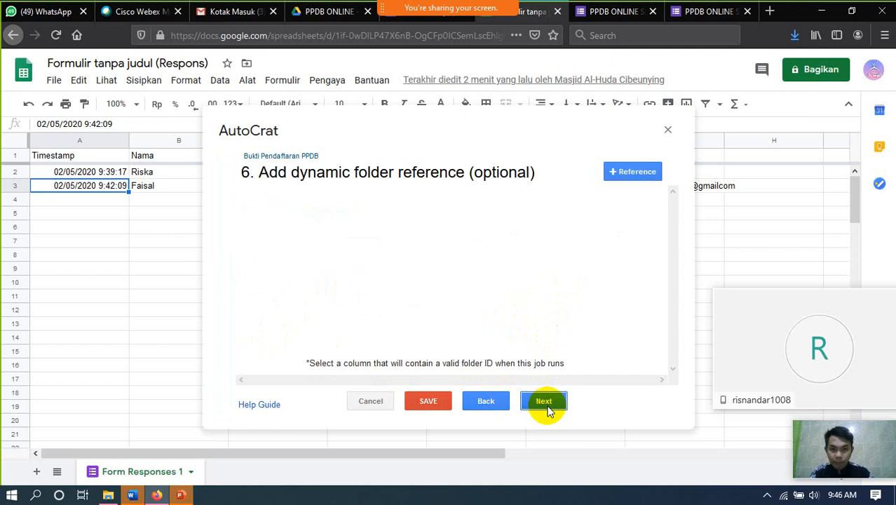
left_click(547, 405)
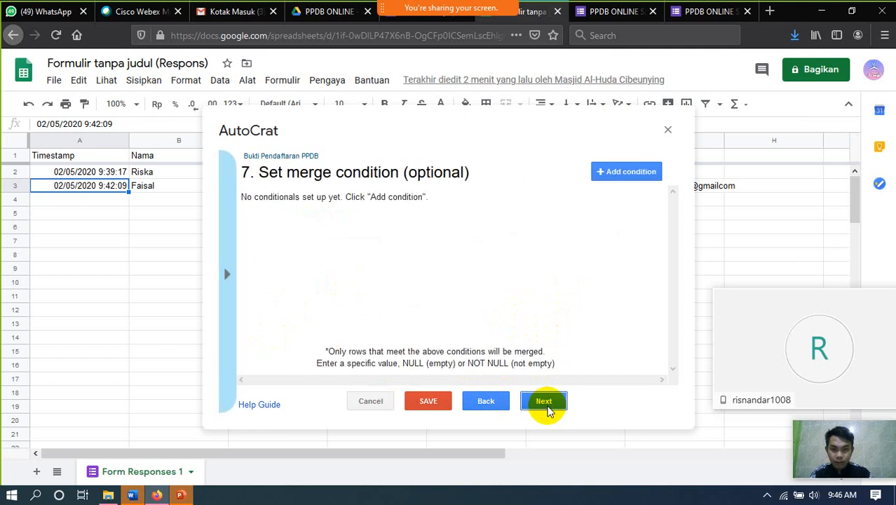
left_click(546, 405)
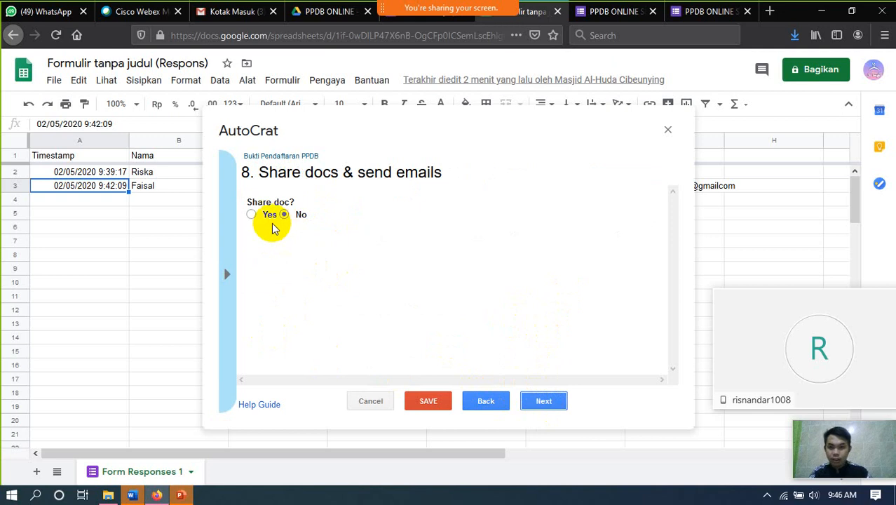
left_click(254, 215)
scroll(337, 302, "down", 1)
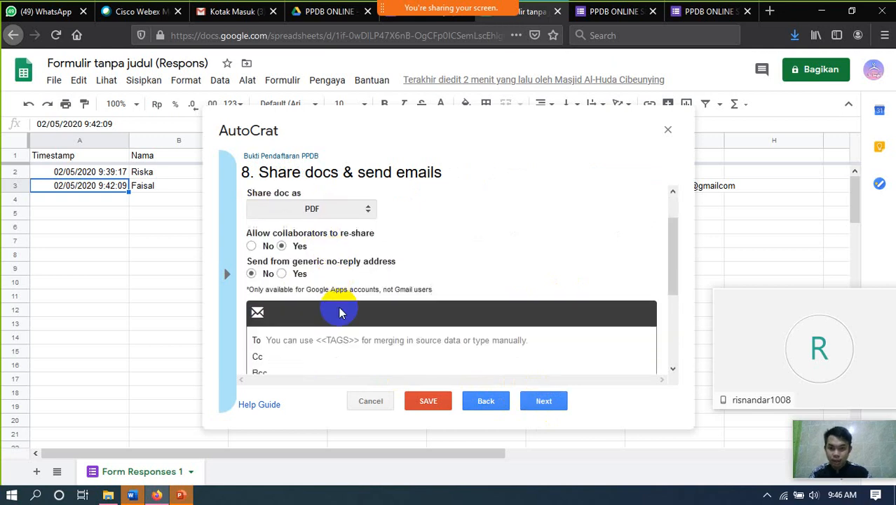
scroll(339, 312, "down", 2)
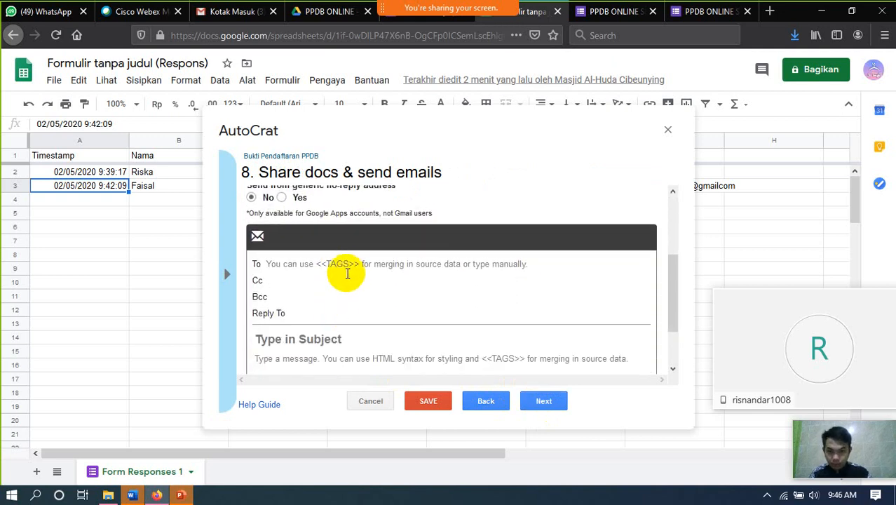
- Address the email's To field to the <<Alamat Email>> tag
left_click(347, 265)
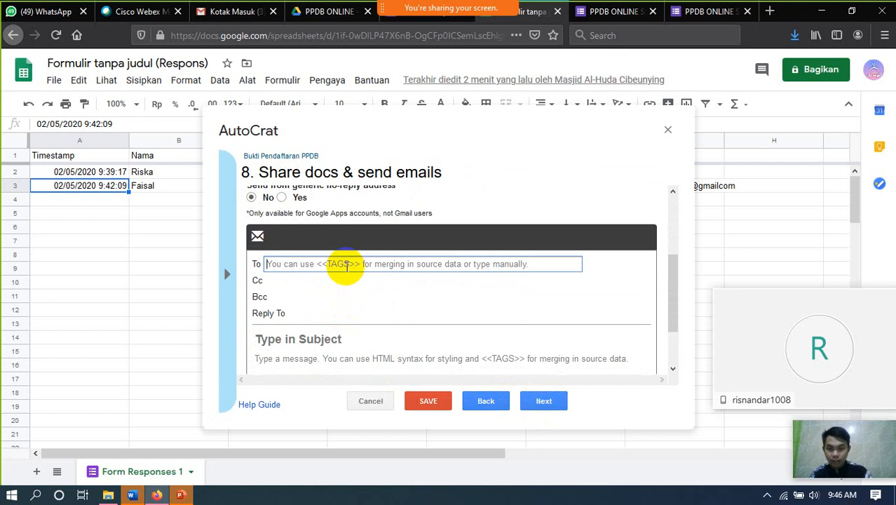
type("<<")
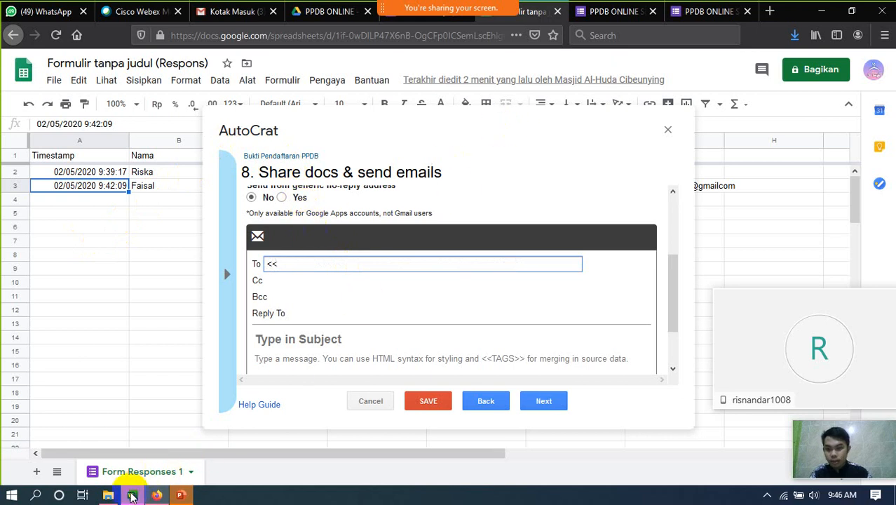
left_click(132, 497)
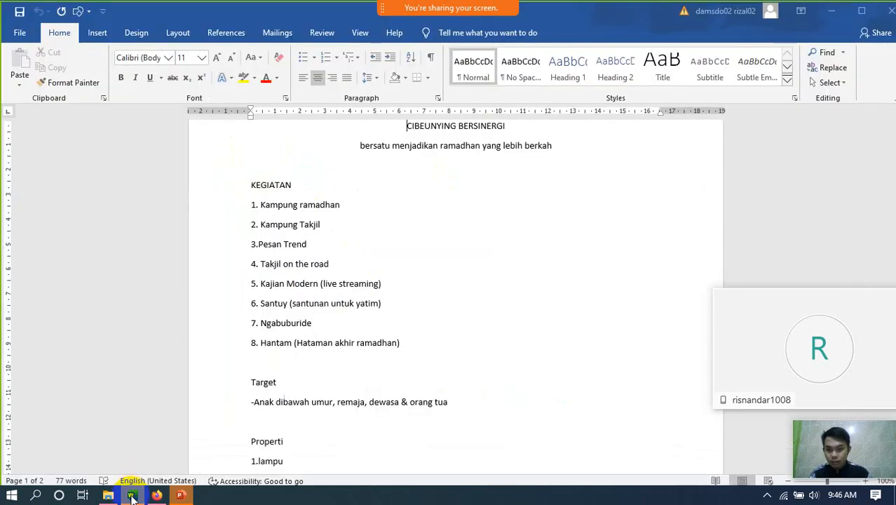
left_click(132, 496)
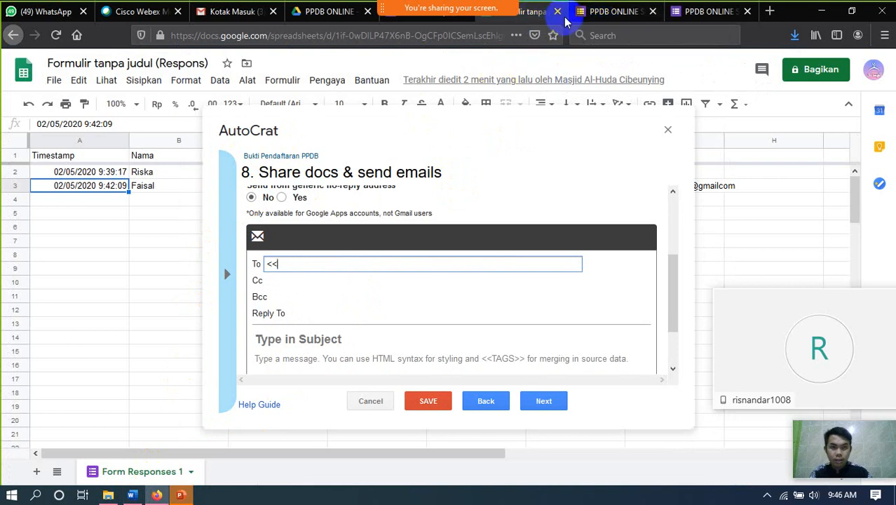
left_click(608, 11)
left_click(530, 9)
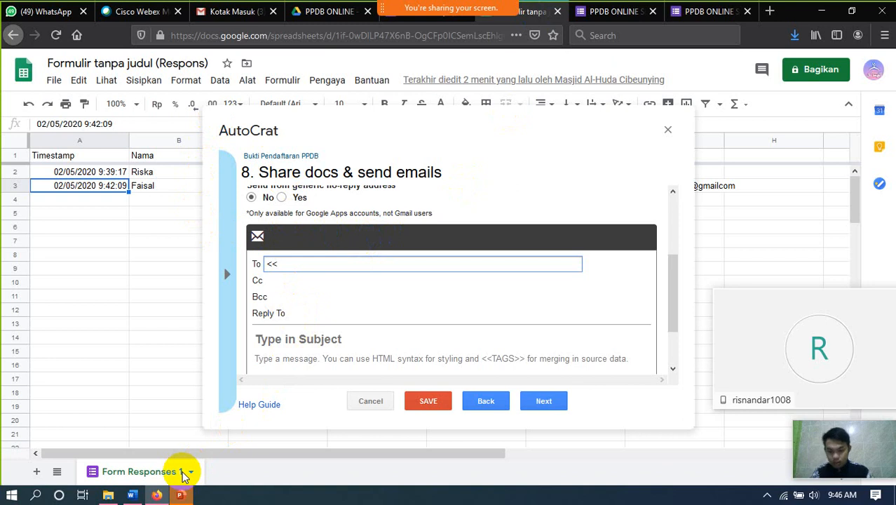
type("Ala")
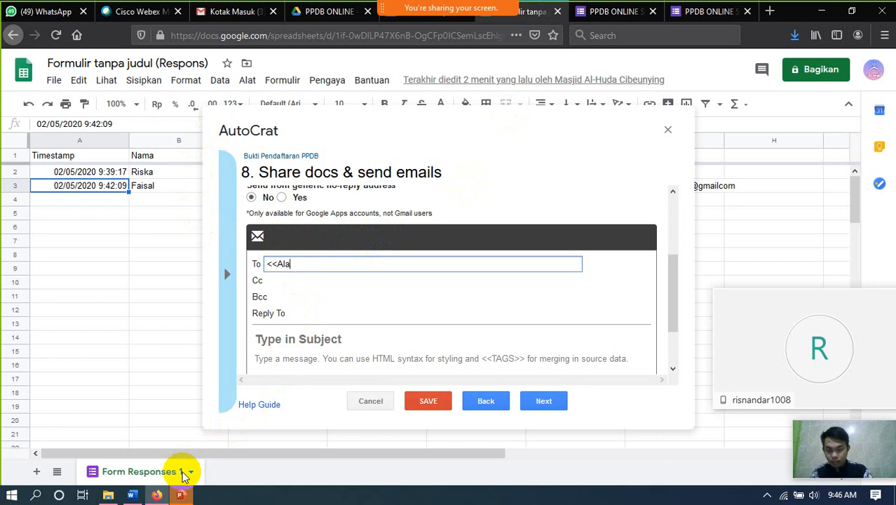
type("mat Email>>")
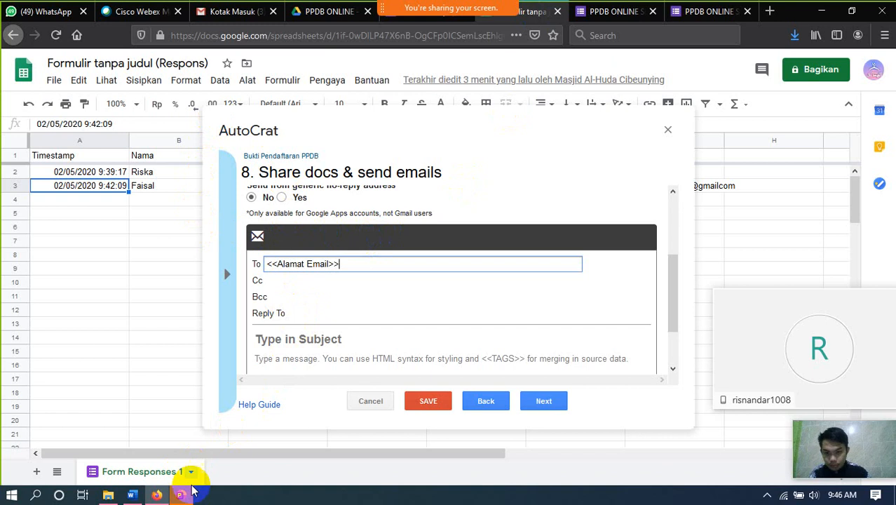
left_click(313, 342)
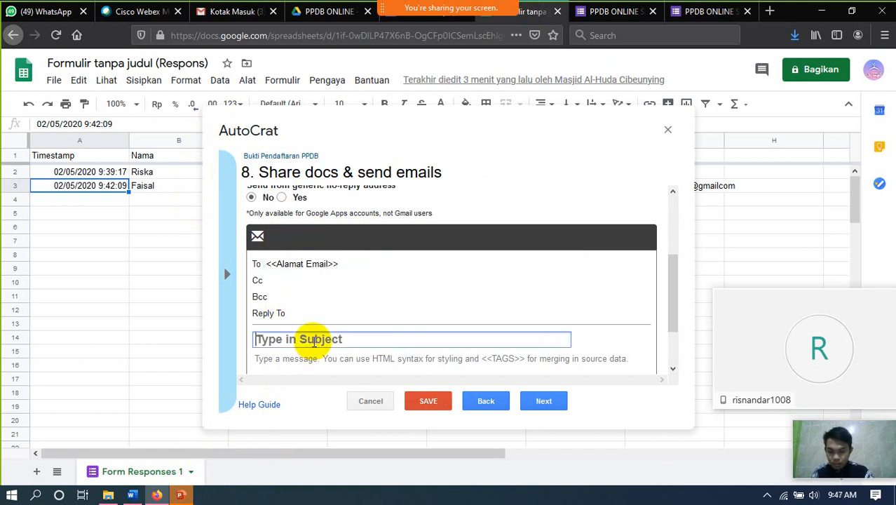
- Enter subject 'Bukti Pendaftaran' and body 'Selamat anda sudah terdaftar. Simpan bukti pendaftaran'
type("Bukti")
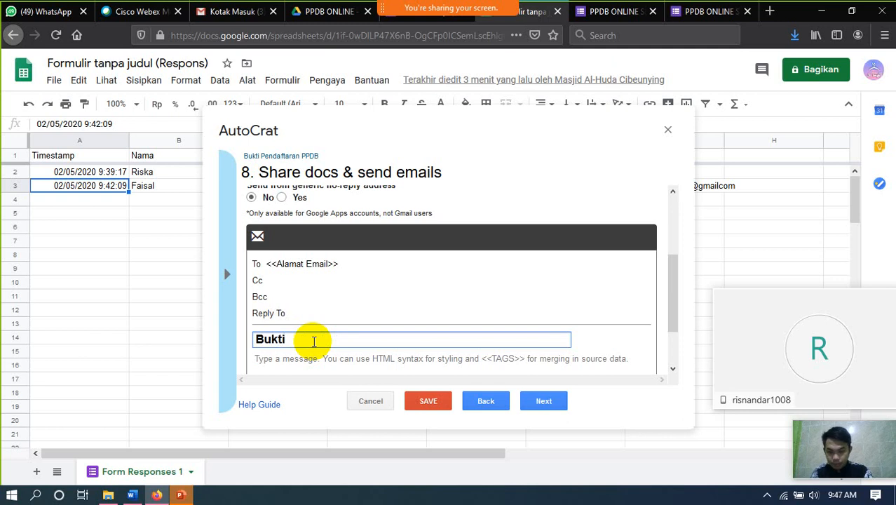
type(" P")
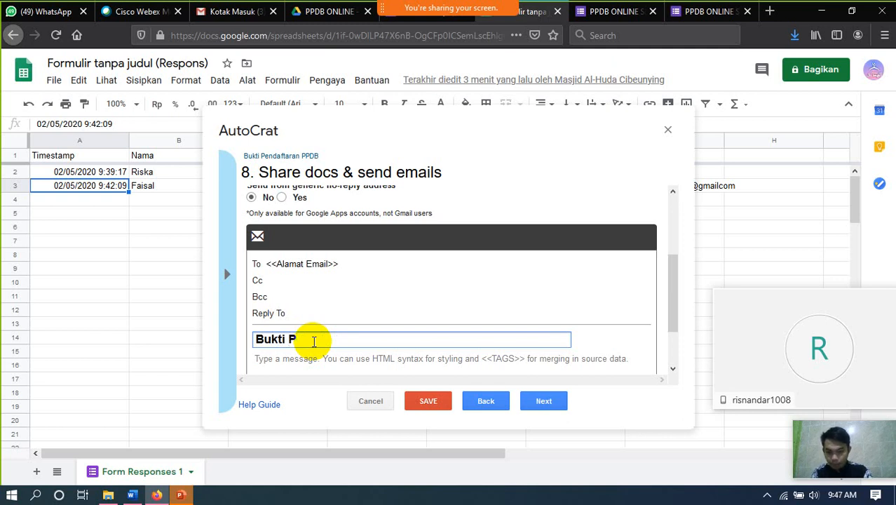
type("endaftaran")
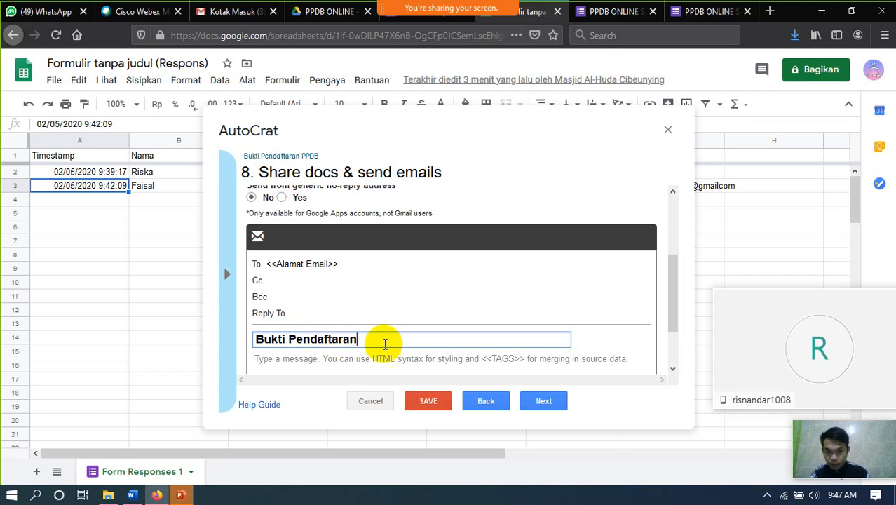
scroll(410, 348, "down", 2)
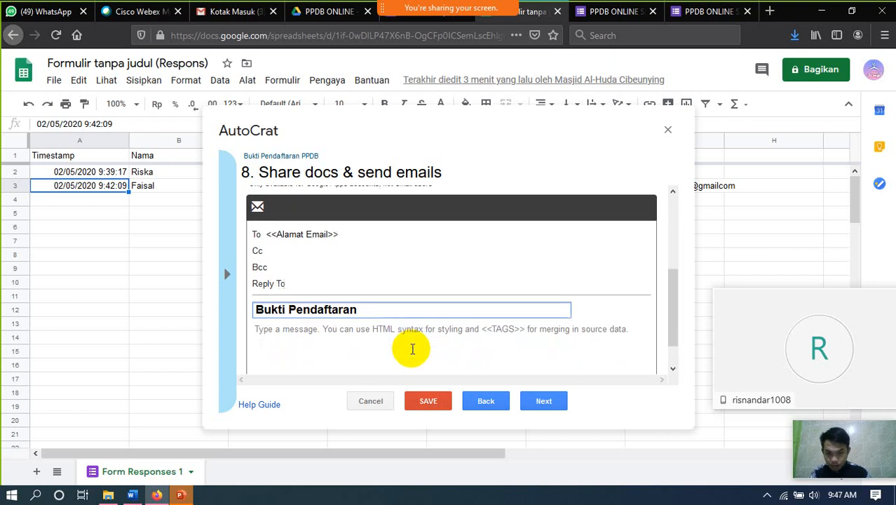
left_click(379, 300)
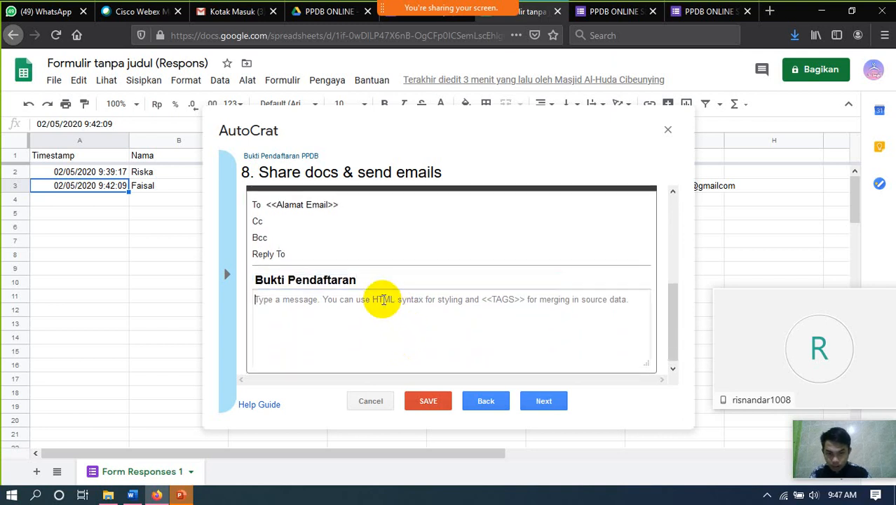
type("Sel")
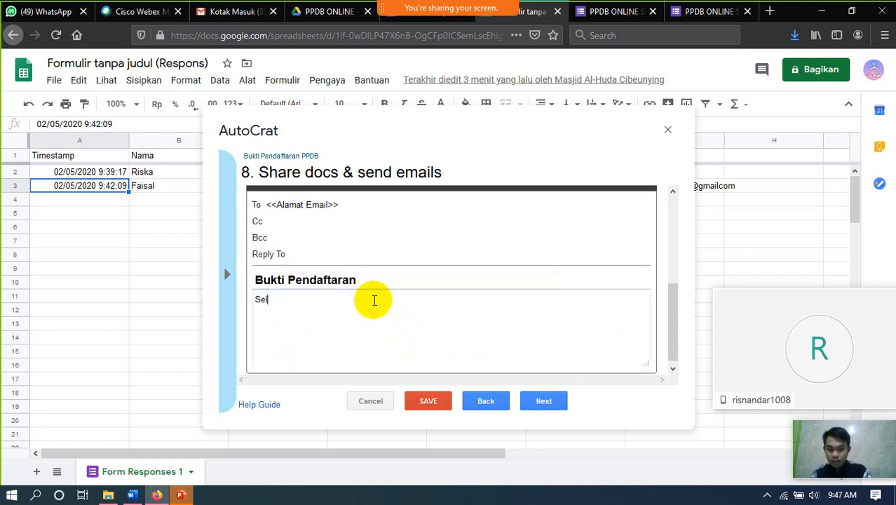
type("amat and")
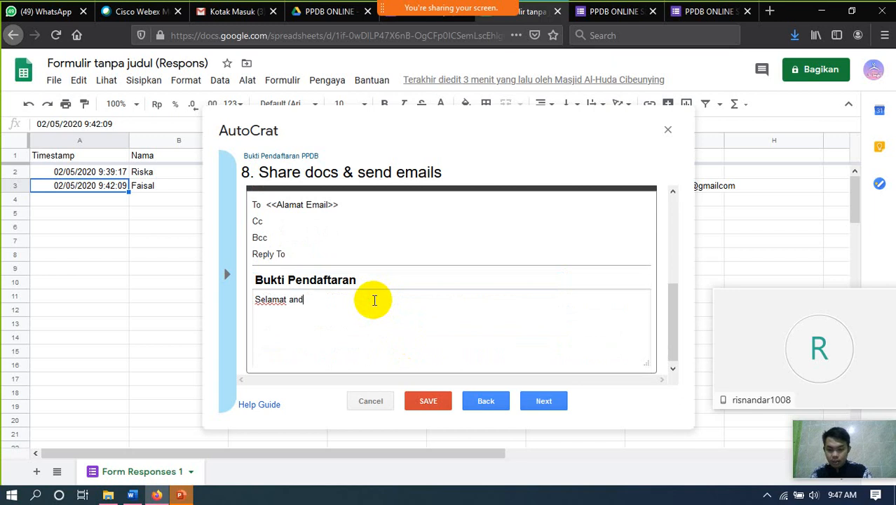
type("a sudah t")
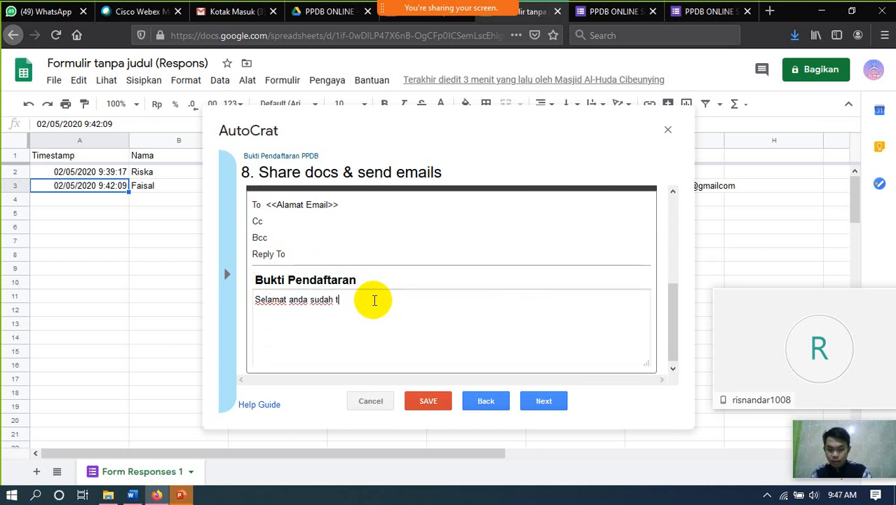
type("erdaftar")
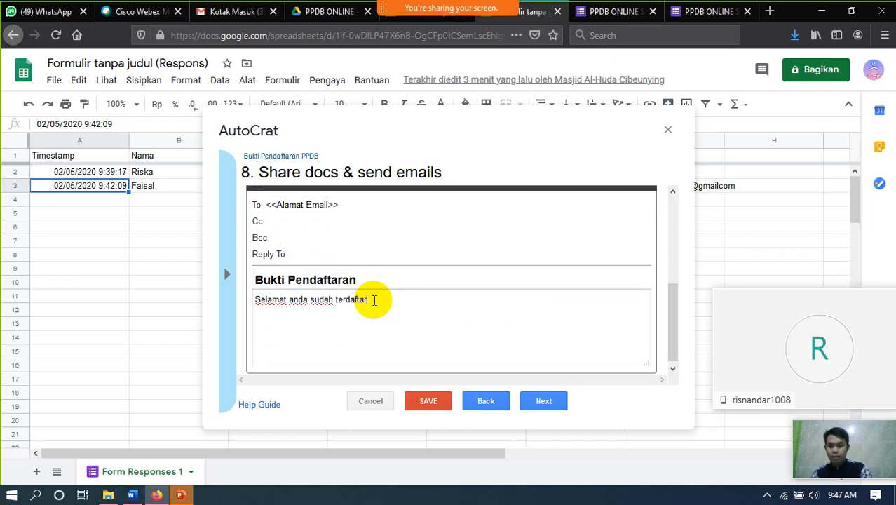
type(". S")
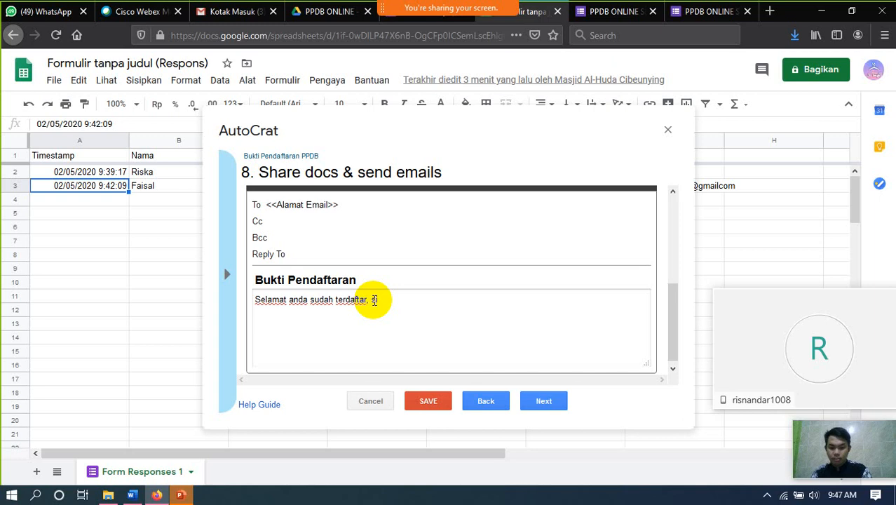
type("impan bu")
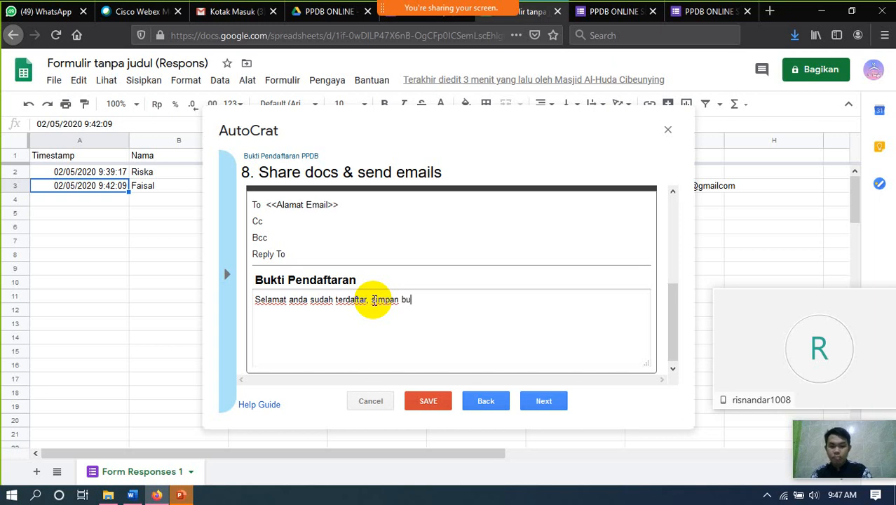
type("kti ")
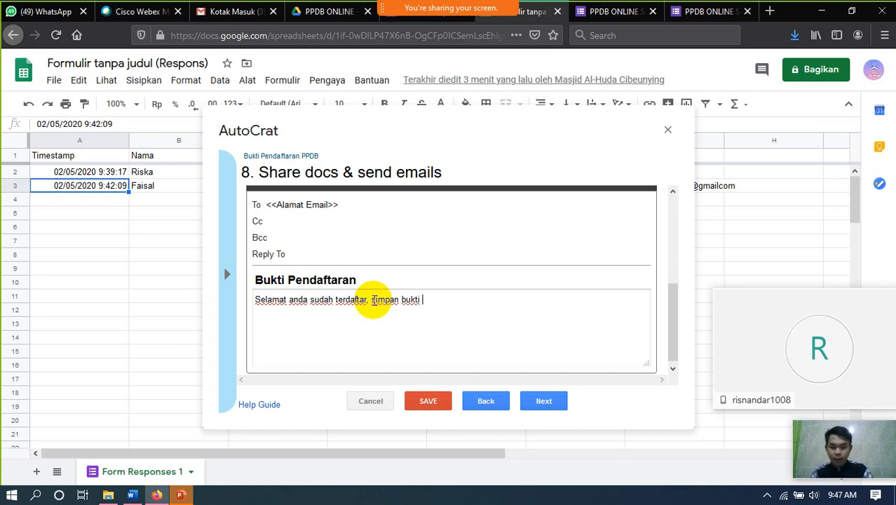
type("pendaftaran ini")
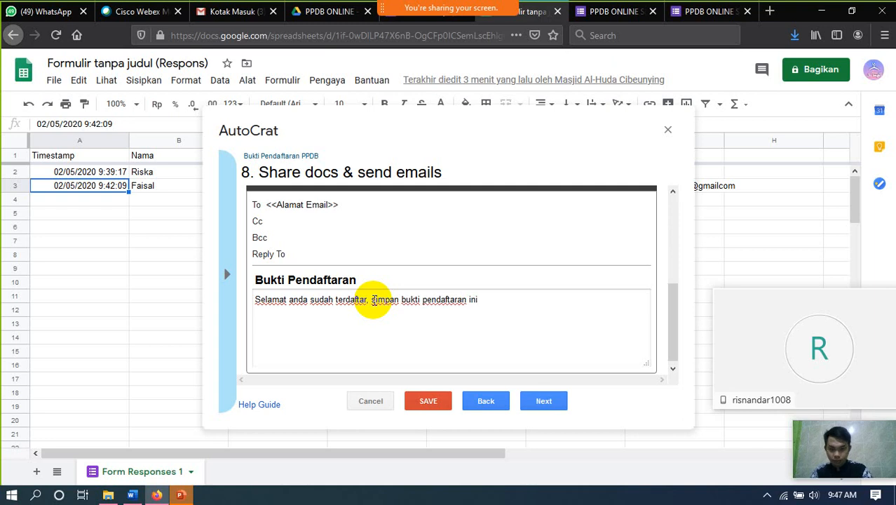
- Set Run on form trigger to Yes, confirm enabling triggers, and save the job
left_click(541, 403)
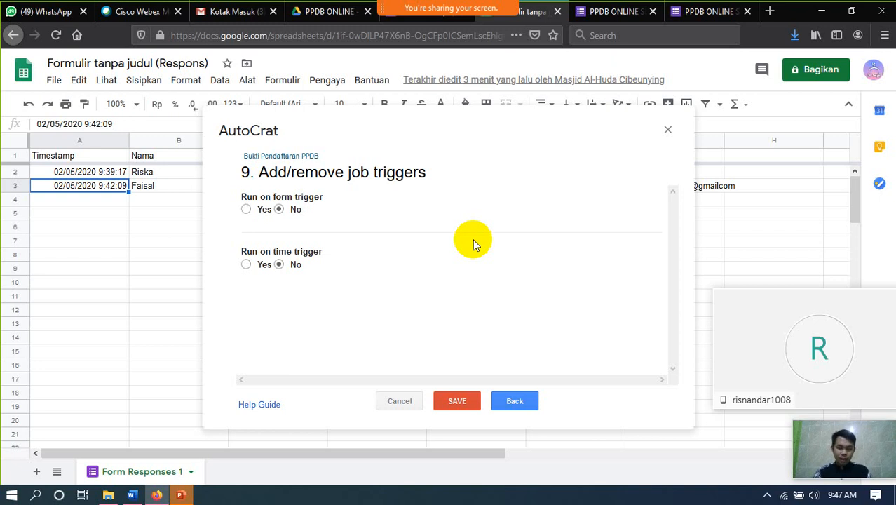
left_click(264, 209)
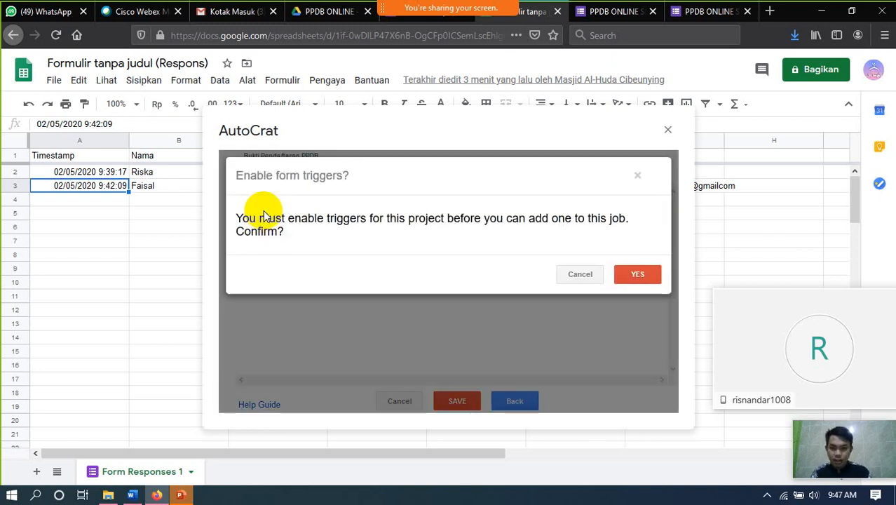
left_click(642, 273)
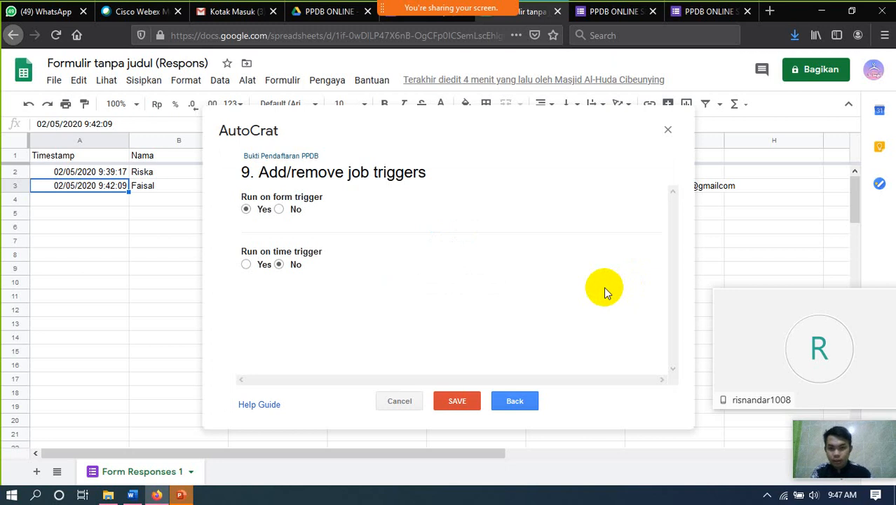
left_click(459, 407)
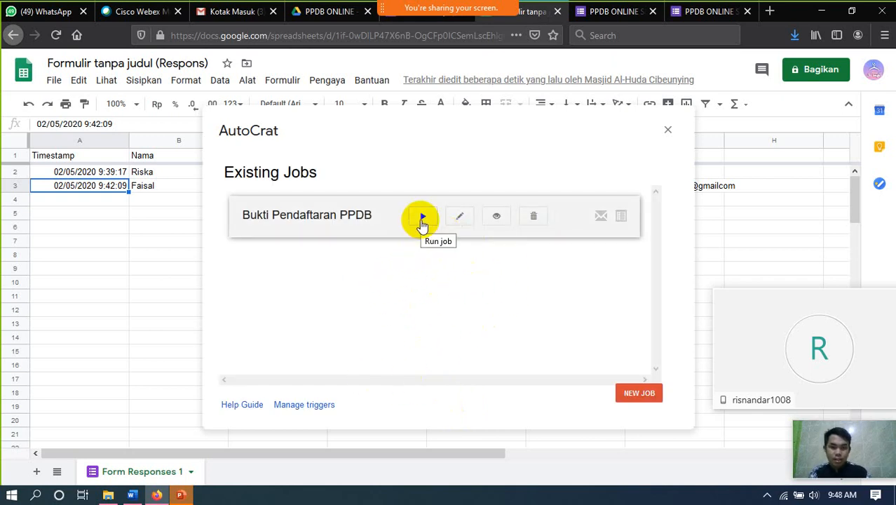
- Run the Bukti Pendaftaran PPDB job and check row 3's merge result columns
left_click(423, 219)
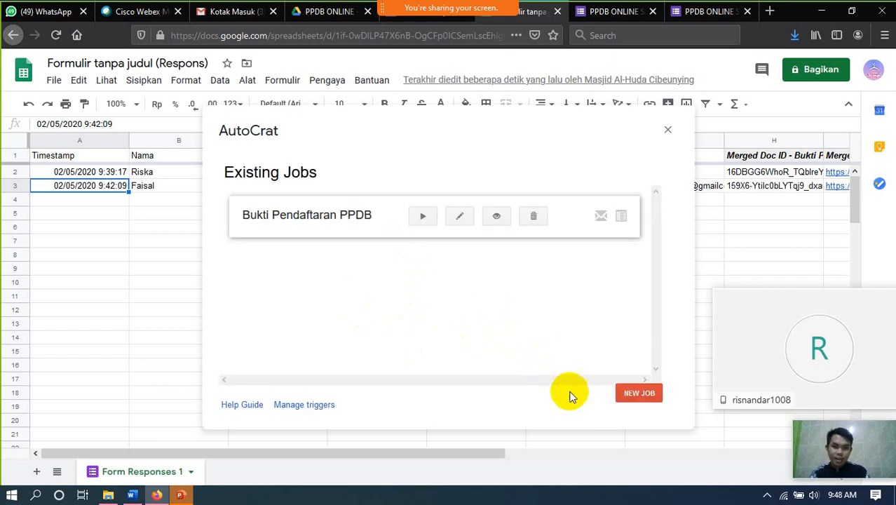
left_click(667, 134)
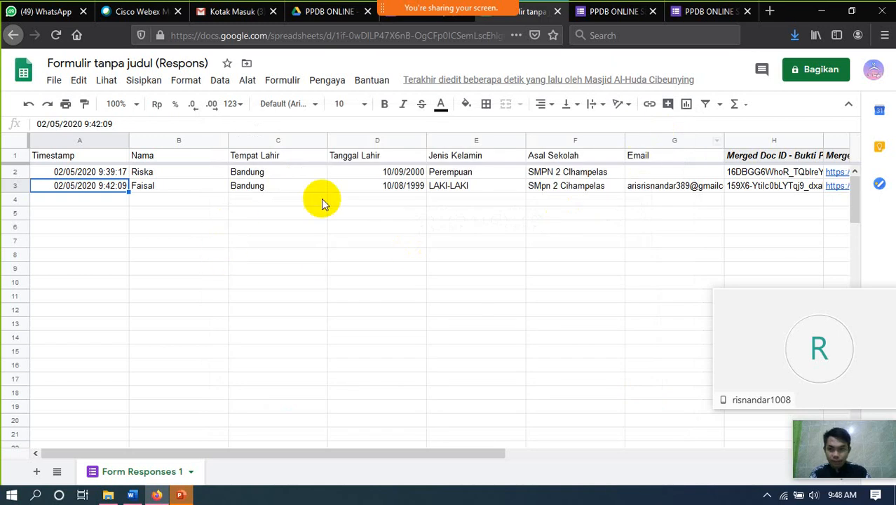
key("Right")
key("Right")
key("Right")
key("Right")
key("Right")
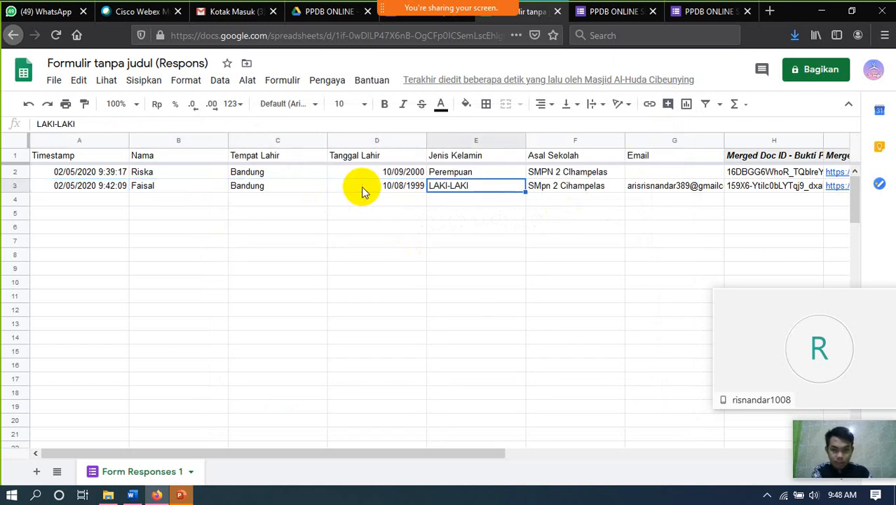
key("Right")
key("Right")
key("Right")
key("Right")
key("Right")
key("Right")
key("Right")
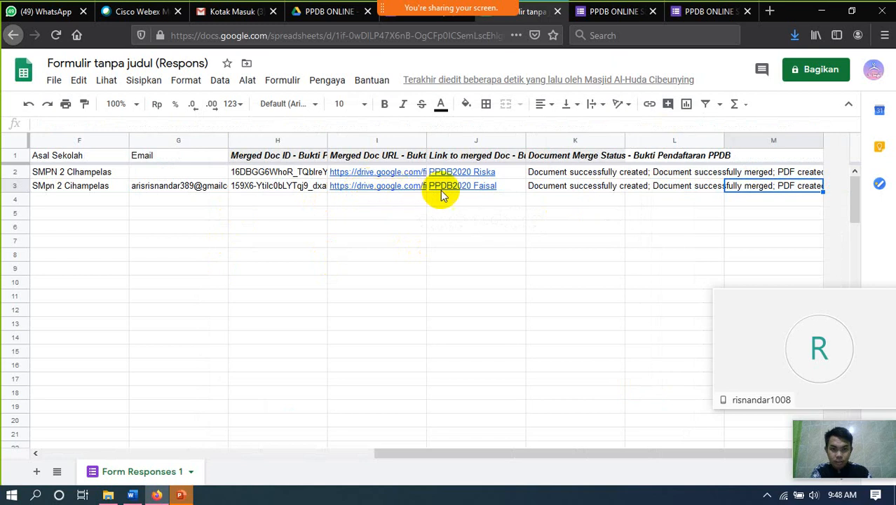
mouse_move(502, 200)
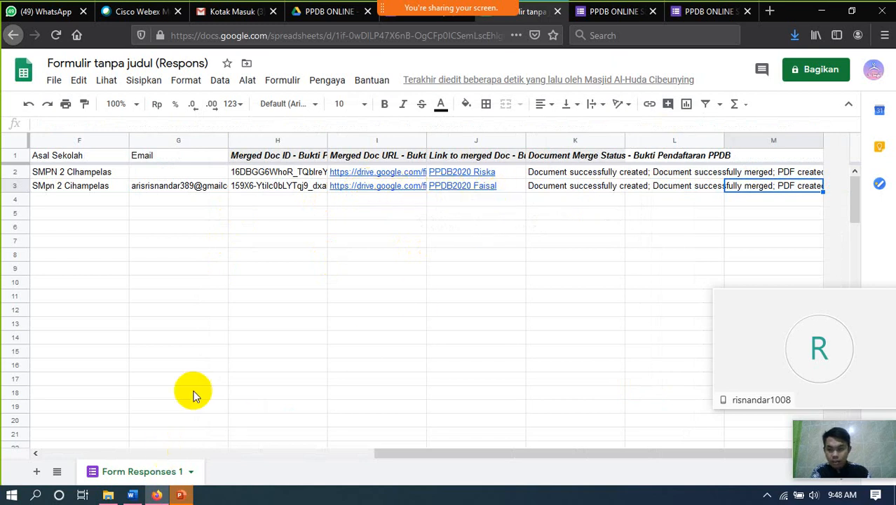
left_click(330, 12)
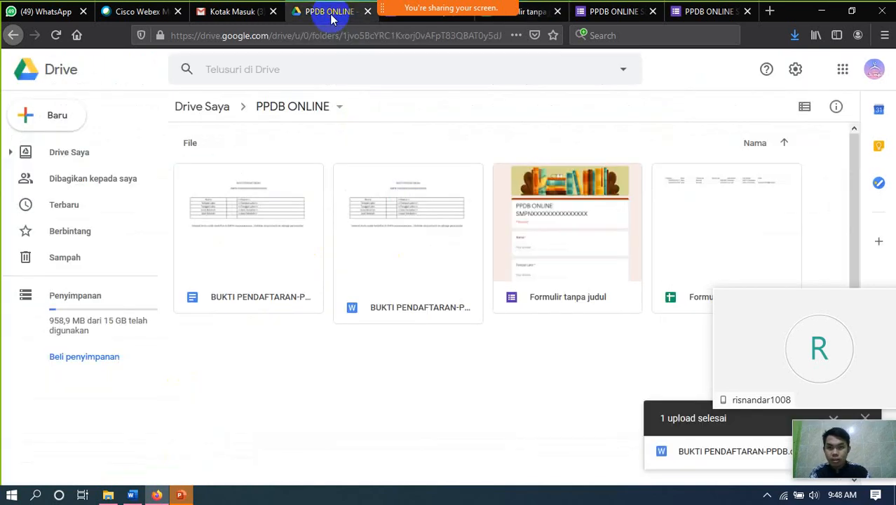
- Preview the PPDB2020 Faisal.pdf receipt in Drive, then go to the Gmail inbox
scroll(507, 341, "down", 1)
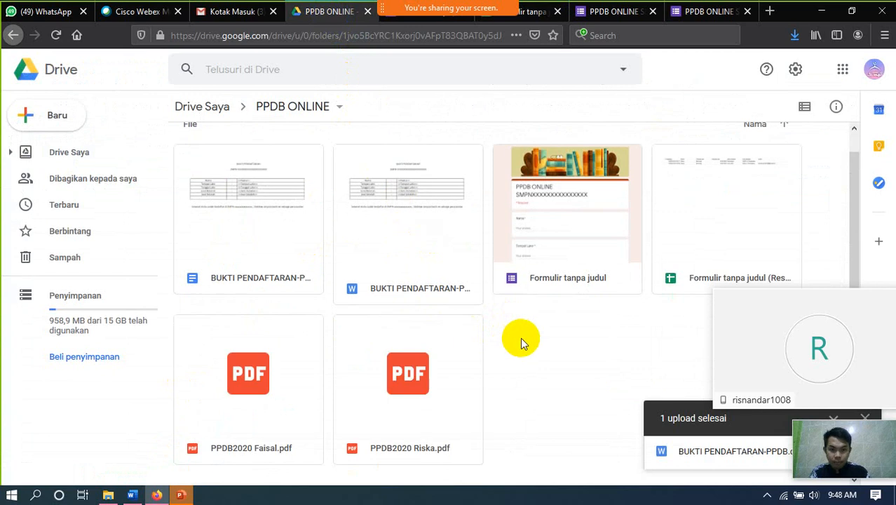
double_click(273, 449)
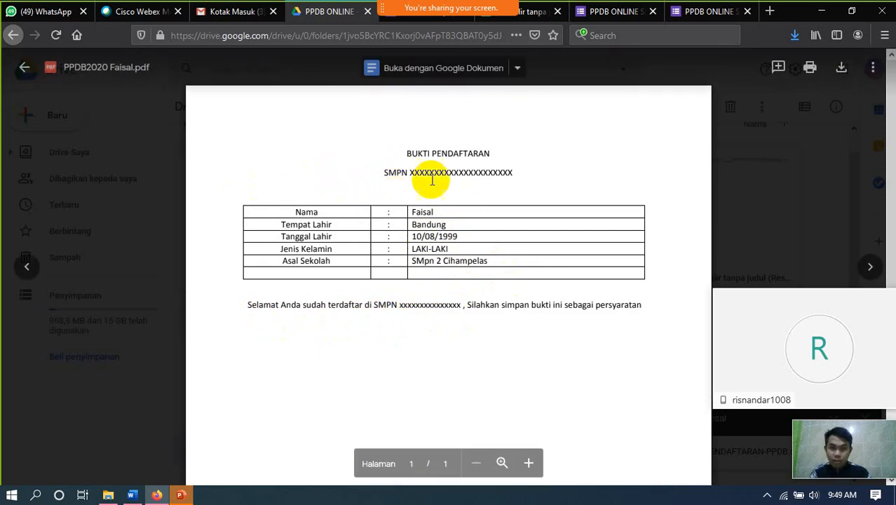
left_click(24, 67)
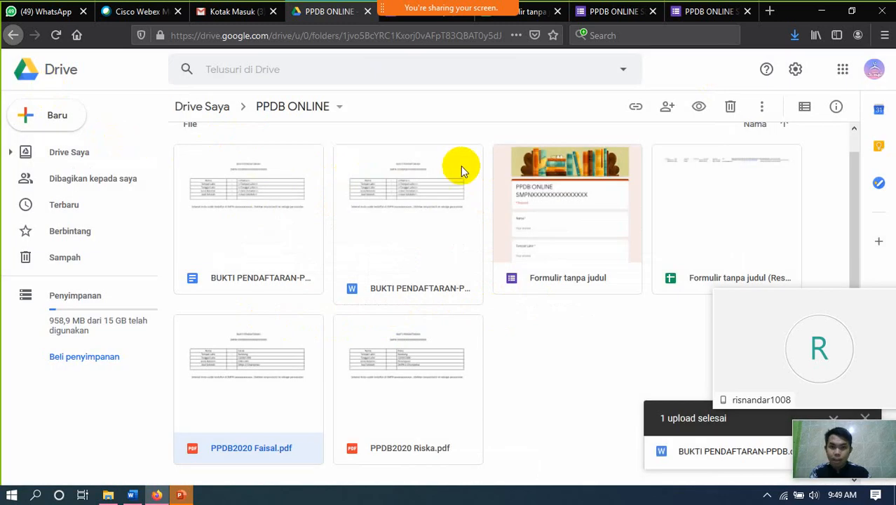
scroll(484, 172, "up", 1)
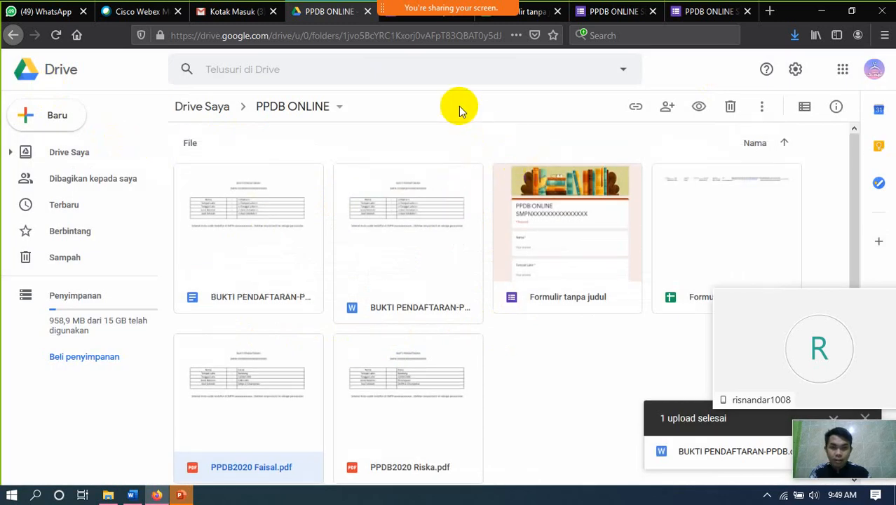
left_click(226, 11)
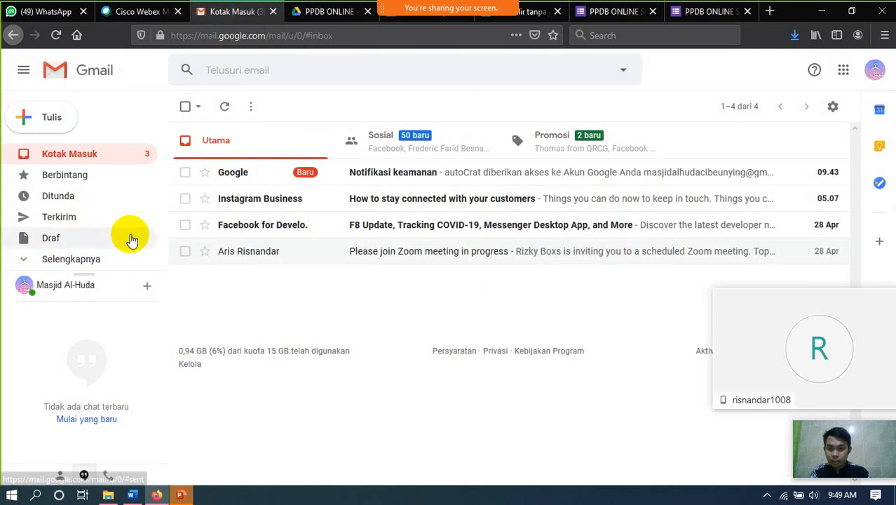
- Reload Gmail and reopen the Terkirim (Sent) folder to look for the receipt email
left_click(125, 219)
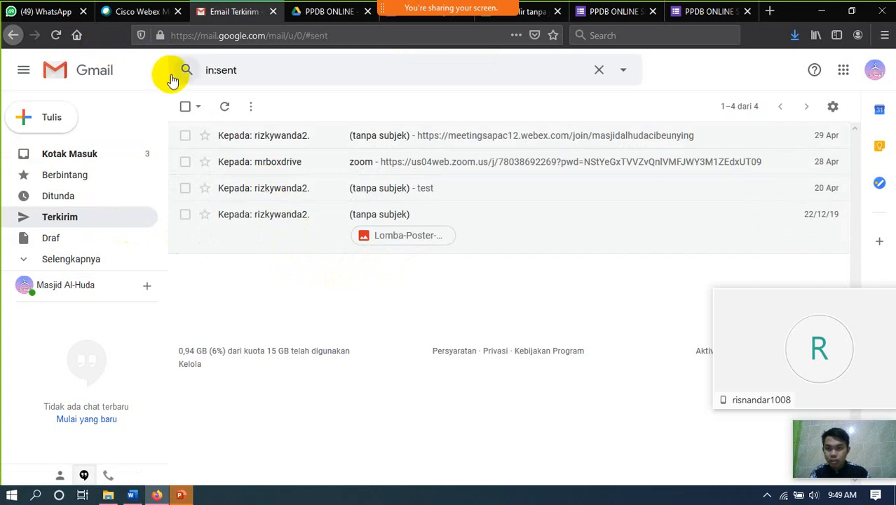
left_click(57, 39)
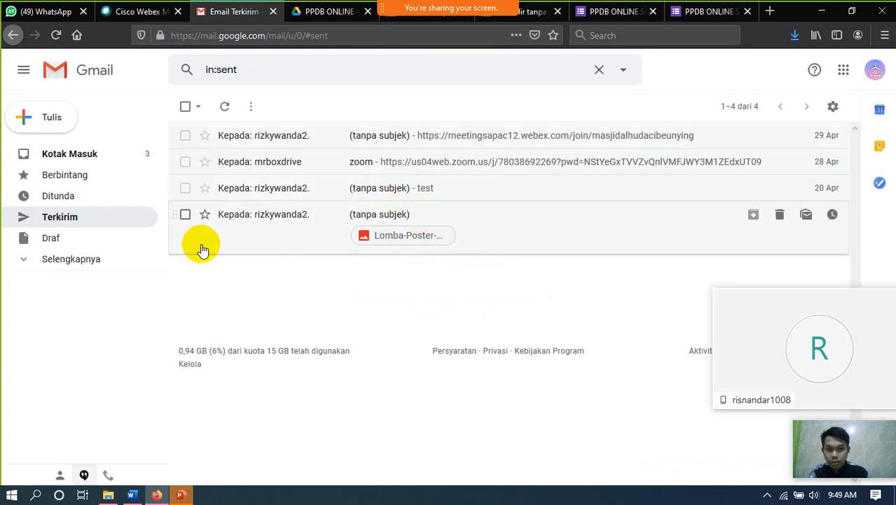
left_click(65, 226)
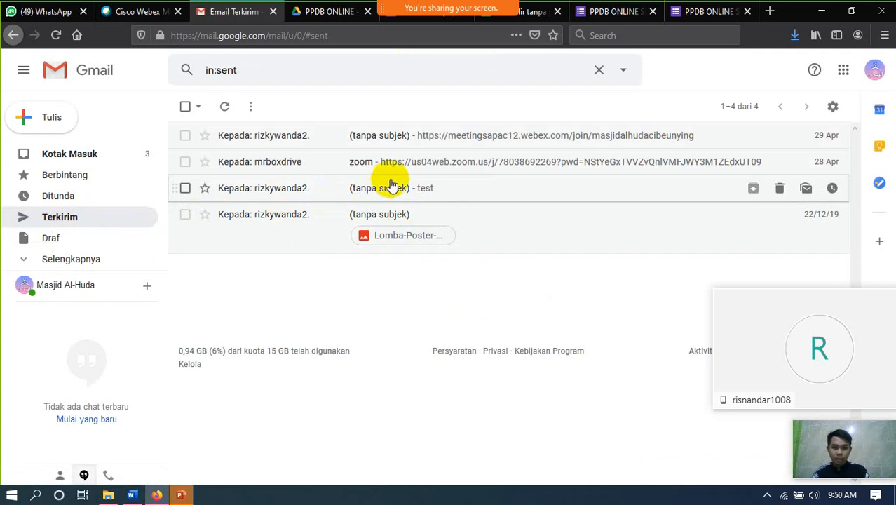
- Back in the response sheet, select the merge columns in rows 1–3, attempt Hapus baris 1 - 3, and dismiss the refusal
left_click(531, 13)
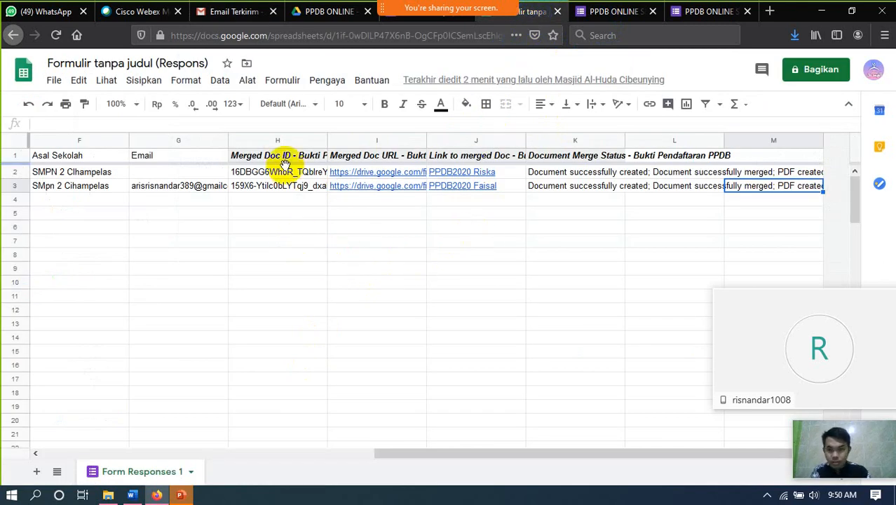
left_click_drag(273, 160, 819, 198)
key("Right")
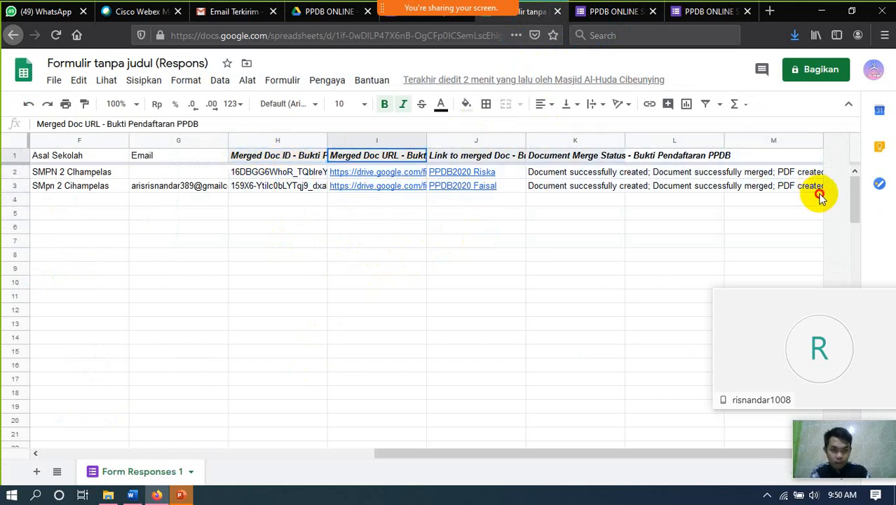
left_click(814, 187, "shift")
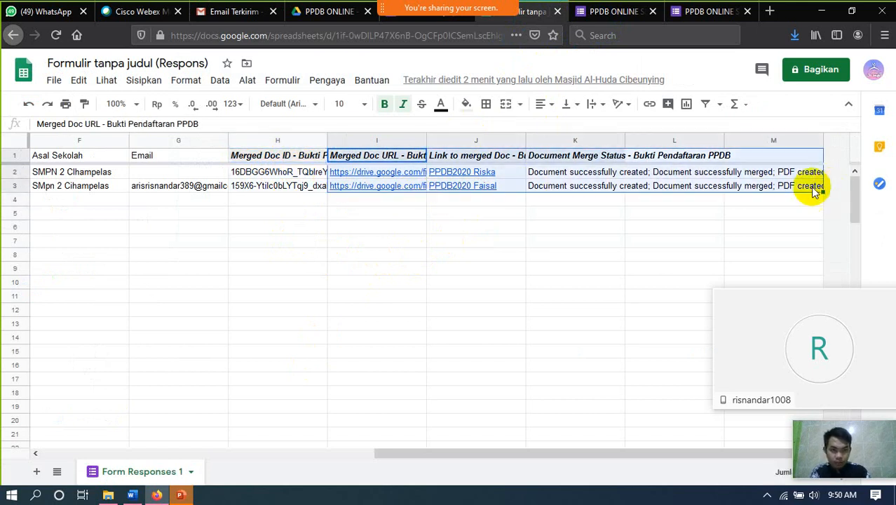
right_click(695, 192)
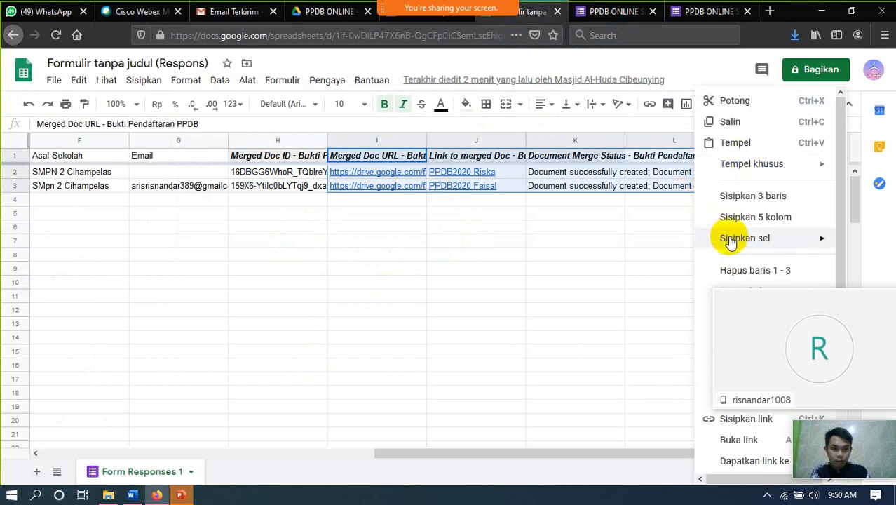
left_click(749, 270)
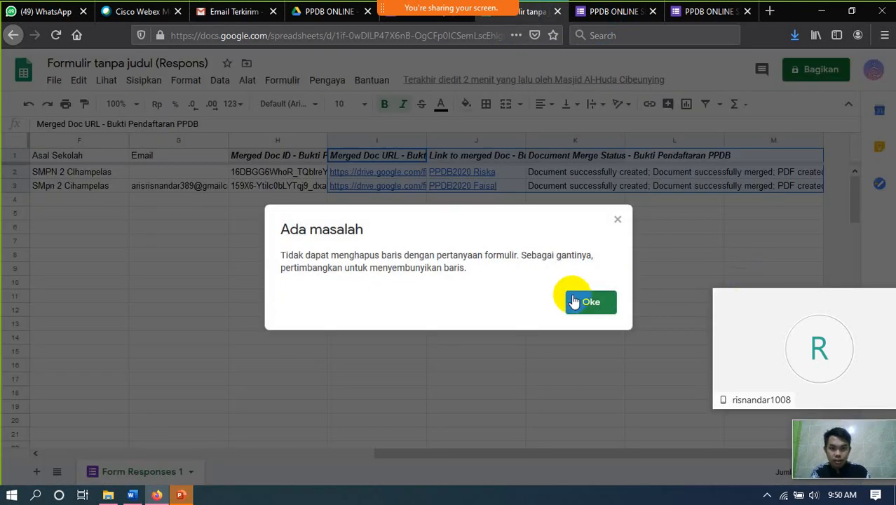
left_click(588, 302)
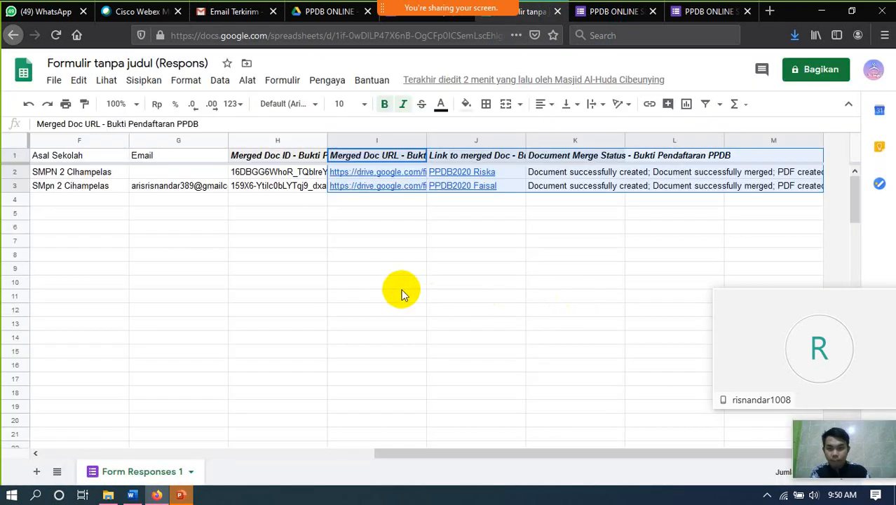
- Retry deleting rows 1–3 from the merge result range, dismiss the error, then select cell H2
left_click(358, 244)
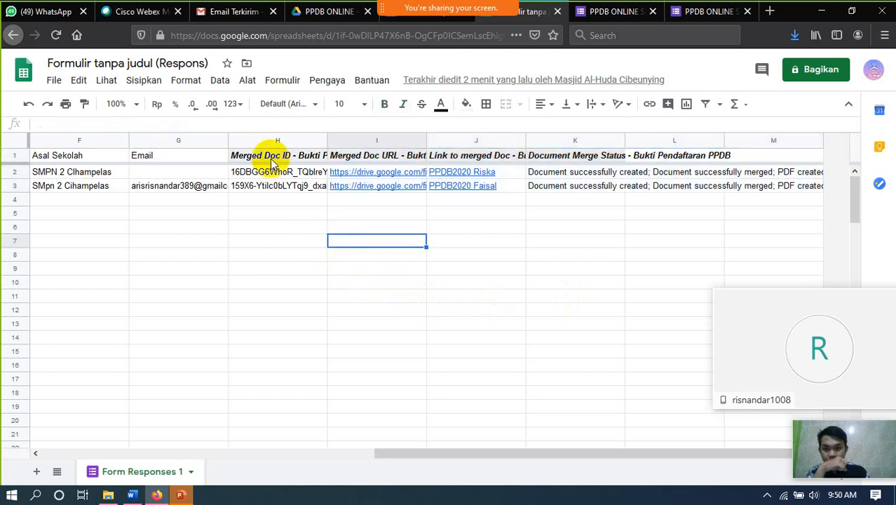
left_click_drag(274, 160, 823, 194)
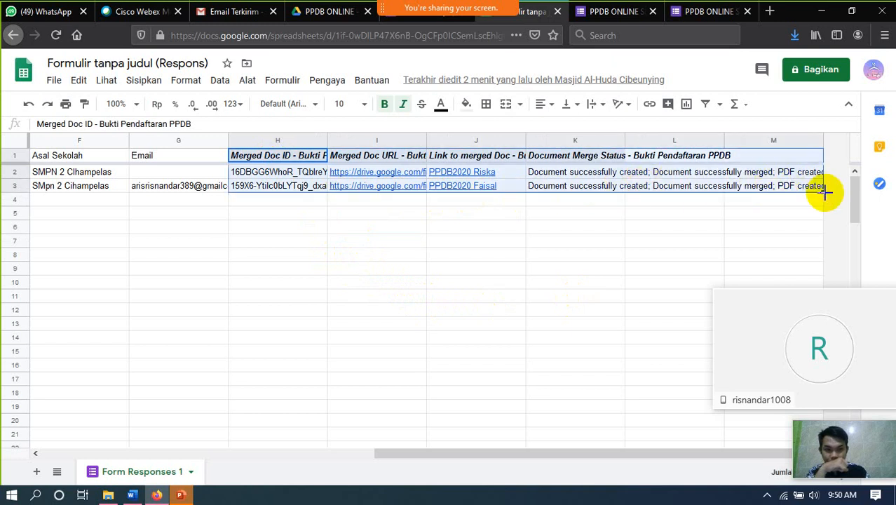
right_click(507, 181)
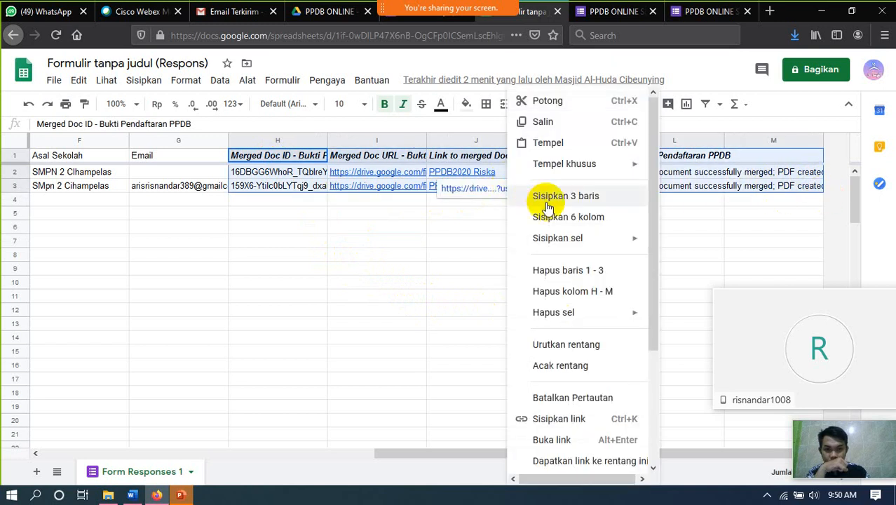
left_click(560, 279)
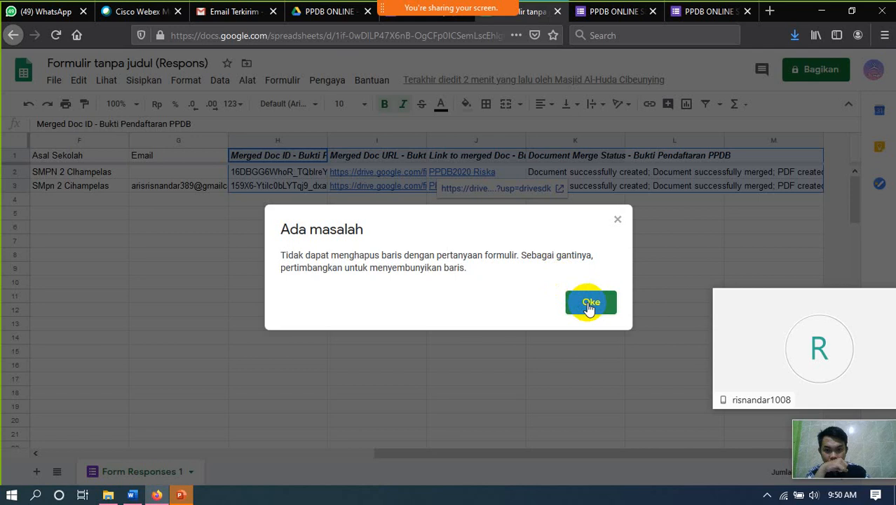
left_click(589, 306)
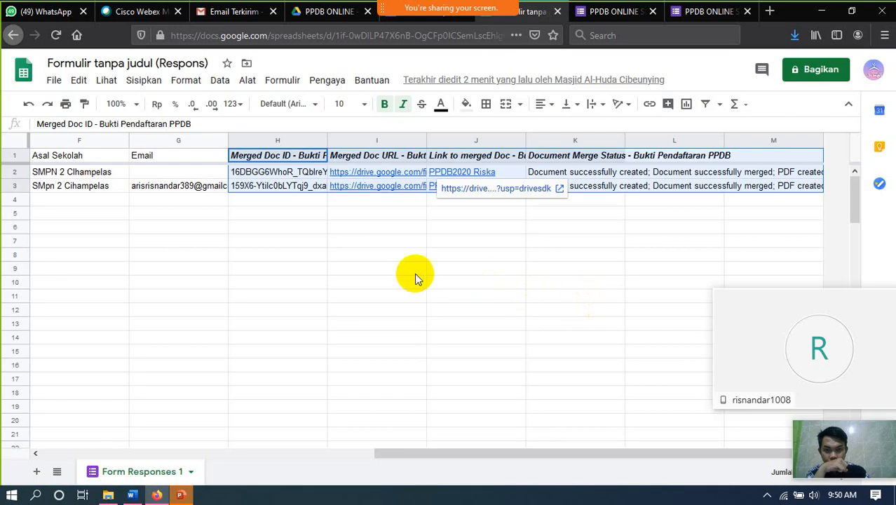
left_click(390, 273)
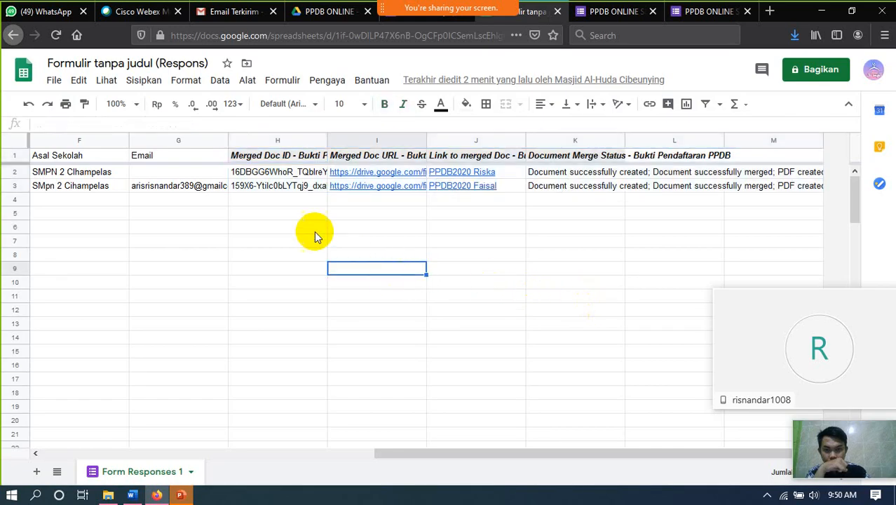
left_click(286, 173)
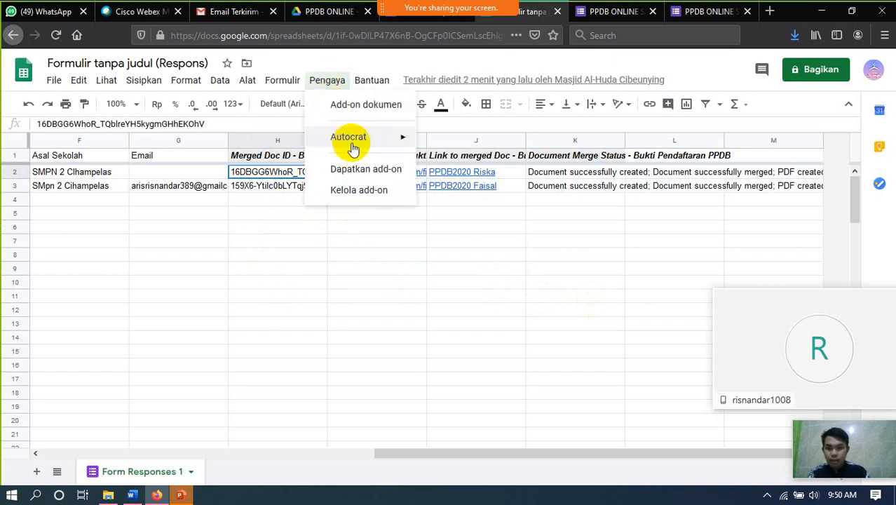
- Open the Bukti Pendaftaran PPDB Autocrat job for editing and step through to its sharing and email settings
mouse_move(370, 146)
left_click(435, 143)
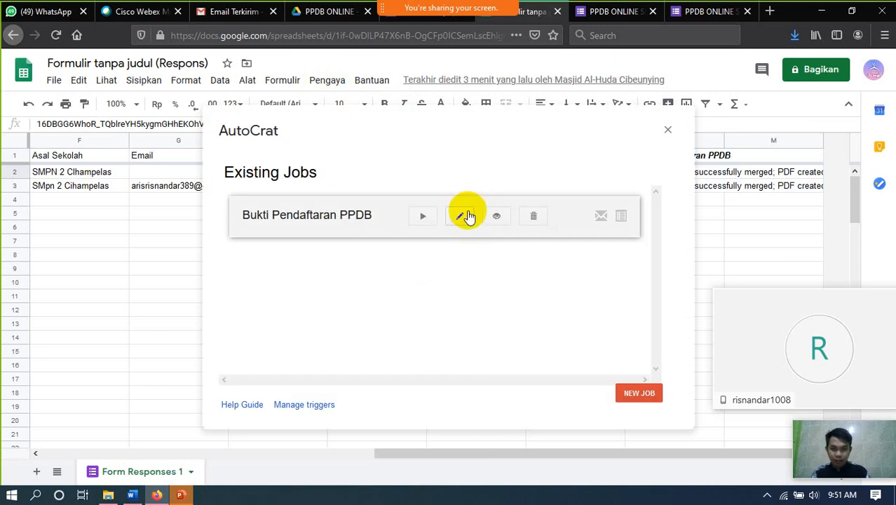
left_click(463, 218)
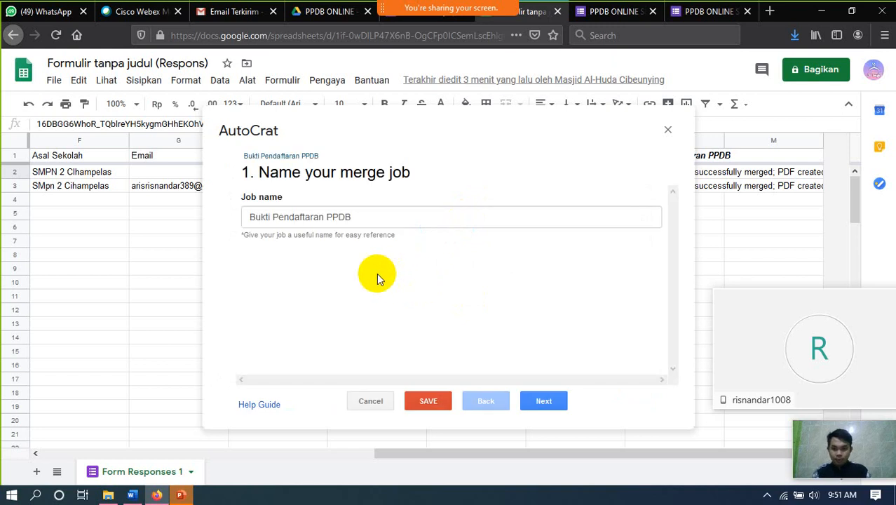
left_click(544, 401)
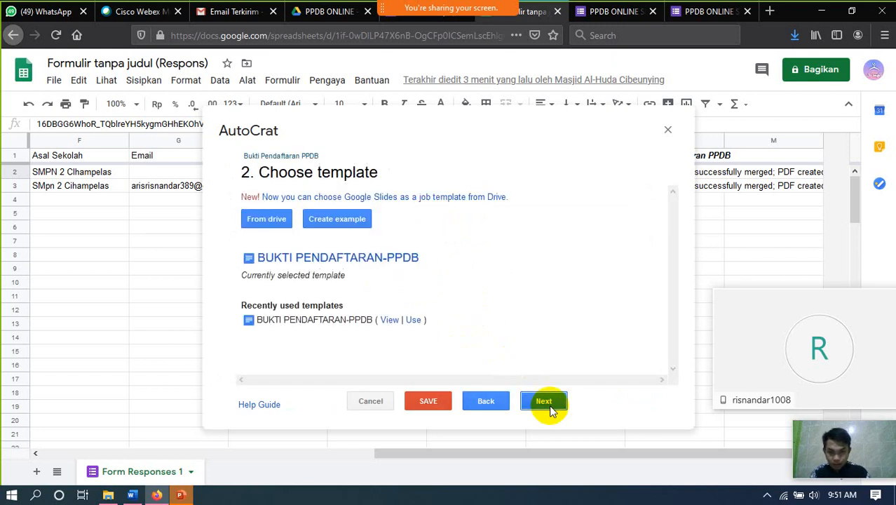
left_click(547, 404)
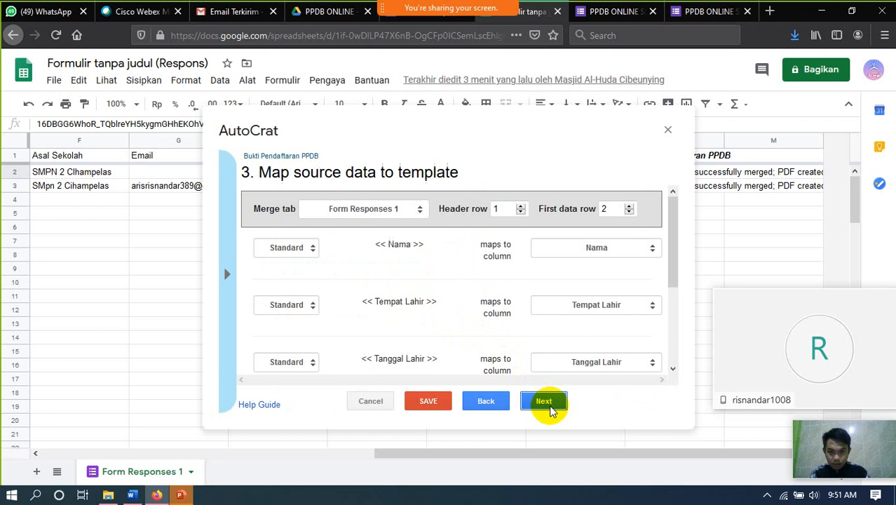
scroll(590, 288, "down", 3)
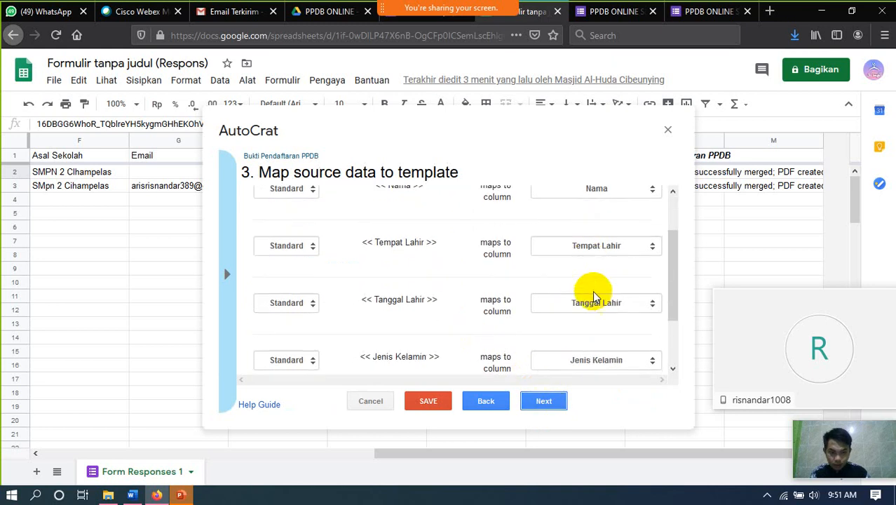
scroll(593, 302, "down", 1)
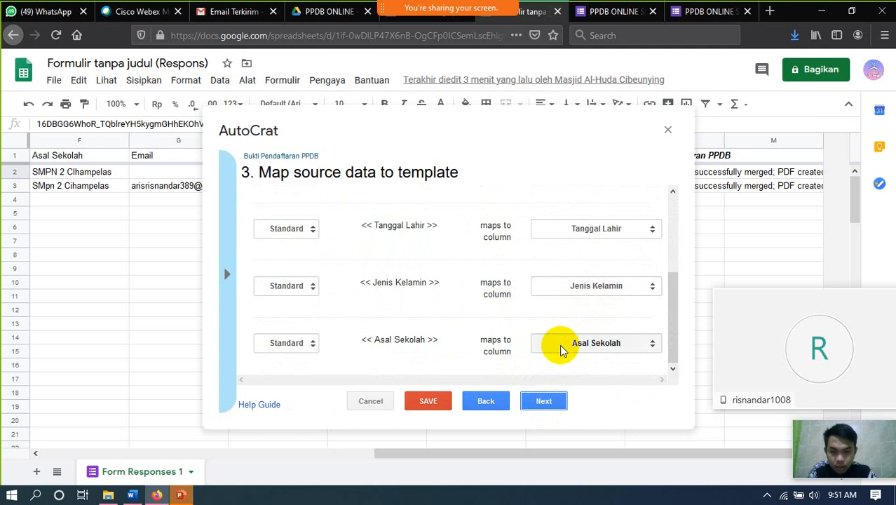
left_click(541, 401)
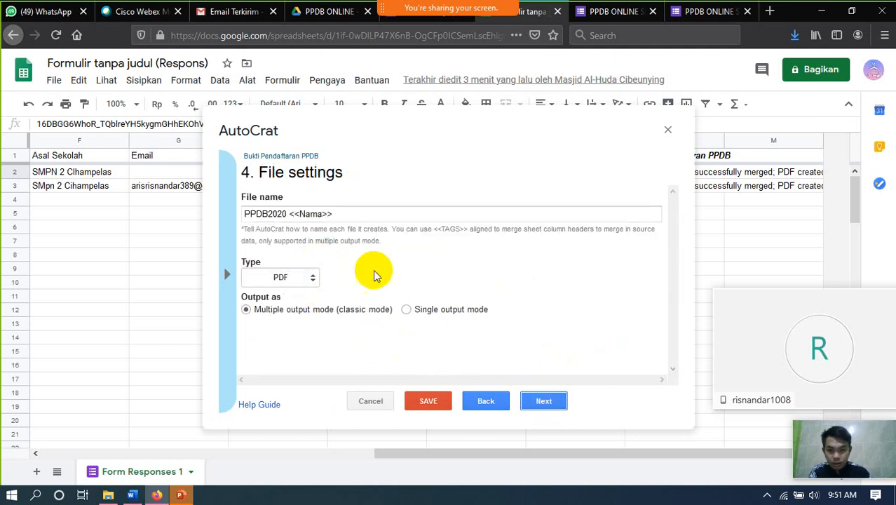
left_click(541, 404)
left_click(542, 404)
left_click(542, 404)
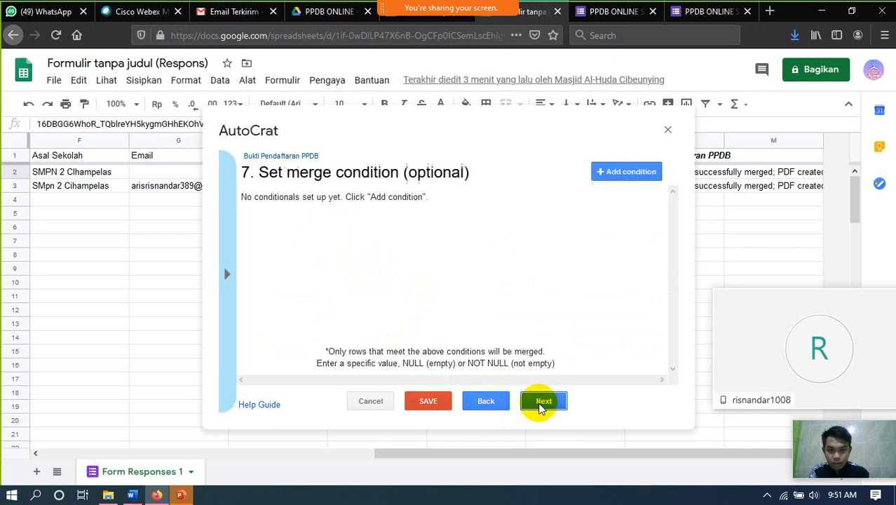
left_click(542, 404)
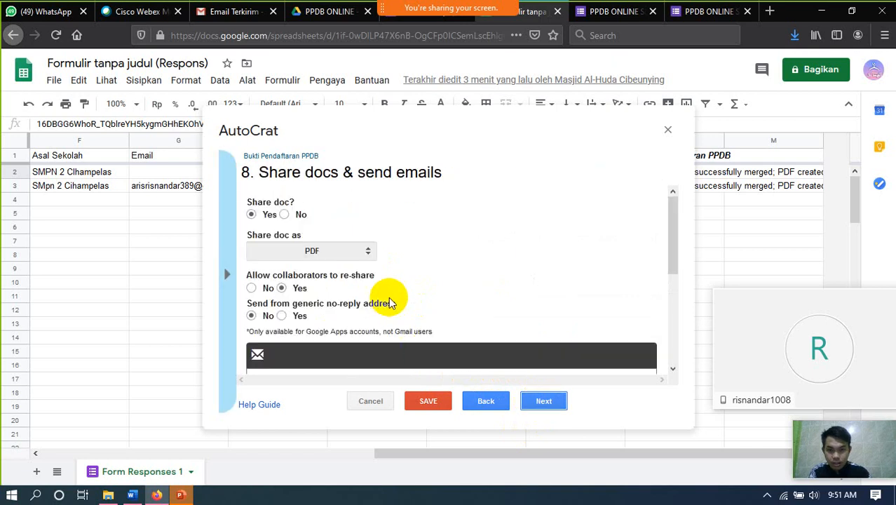
- Set the job's To recipient to <<Email>>, save the job, and run it
scroll(388, 291, "down", 5)
scroll(387, 285, "up", 2)
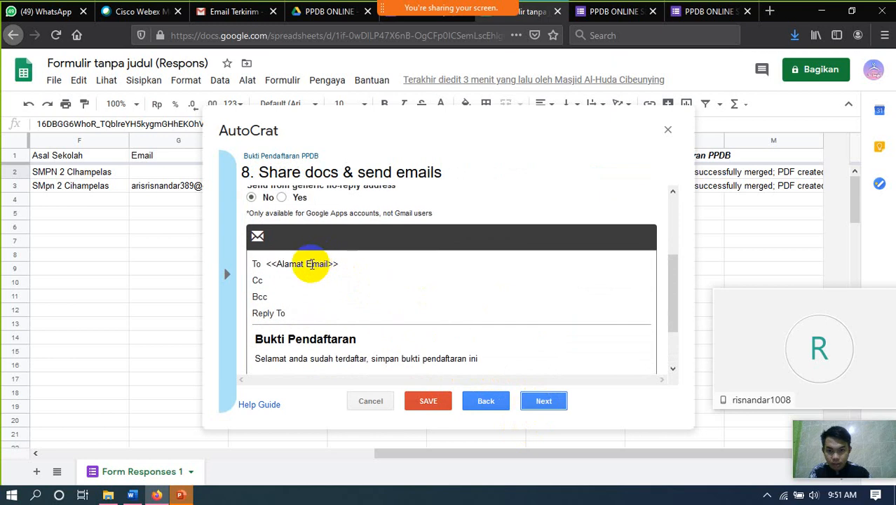
left_click(310, 264)
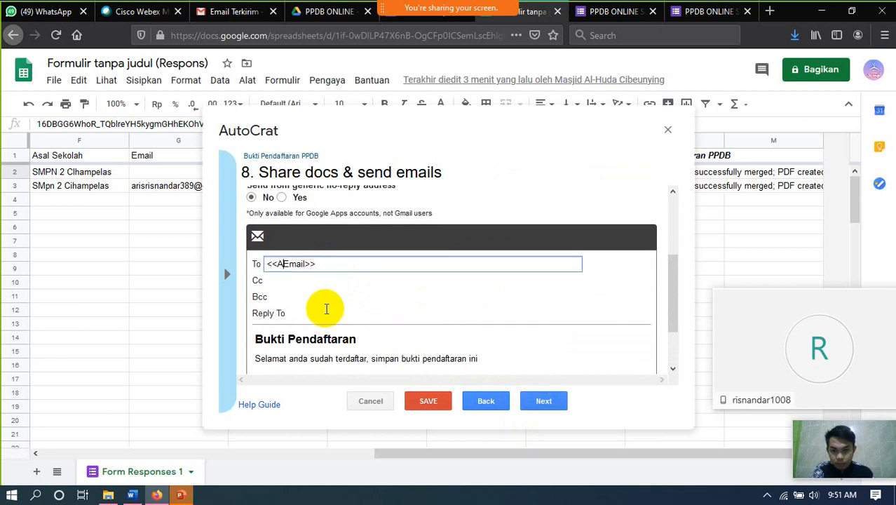
scroll(364, 302, "down", 2)
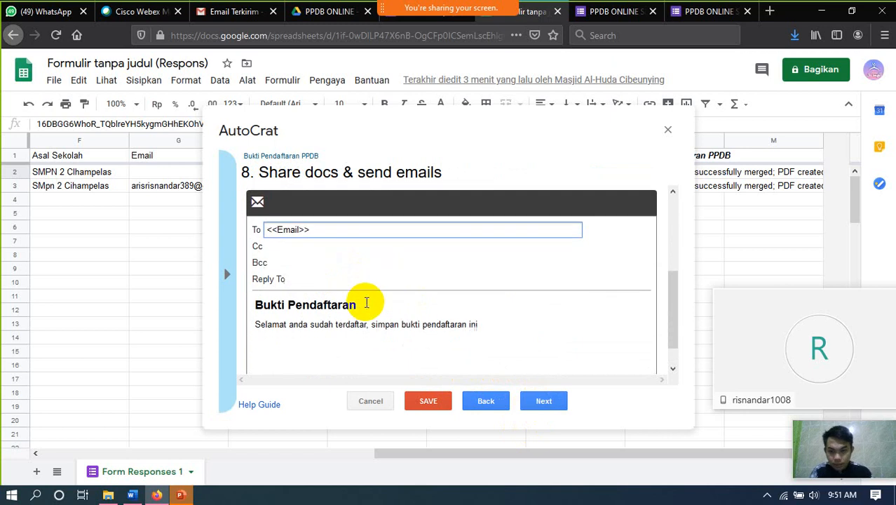
left_click(428, 402)
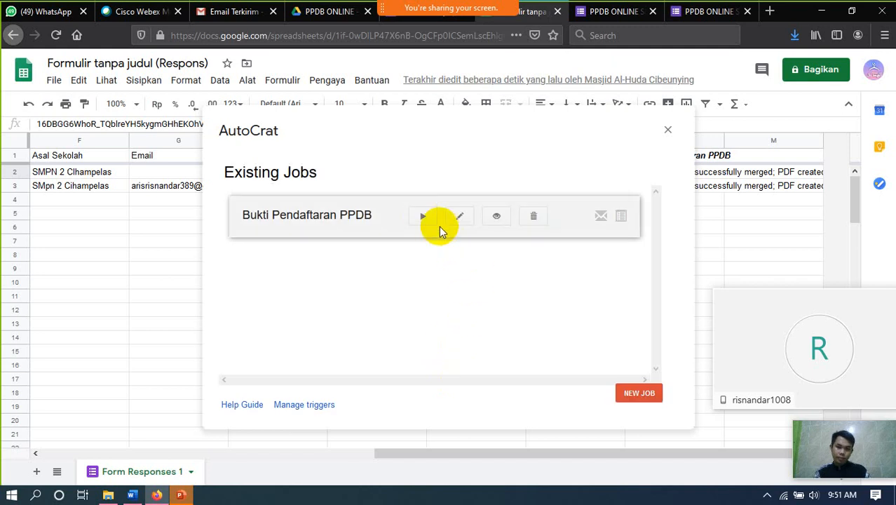
left_click(423, 216)
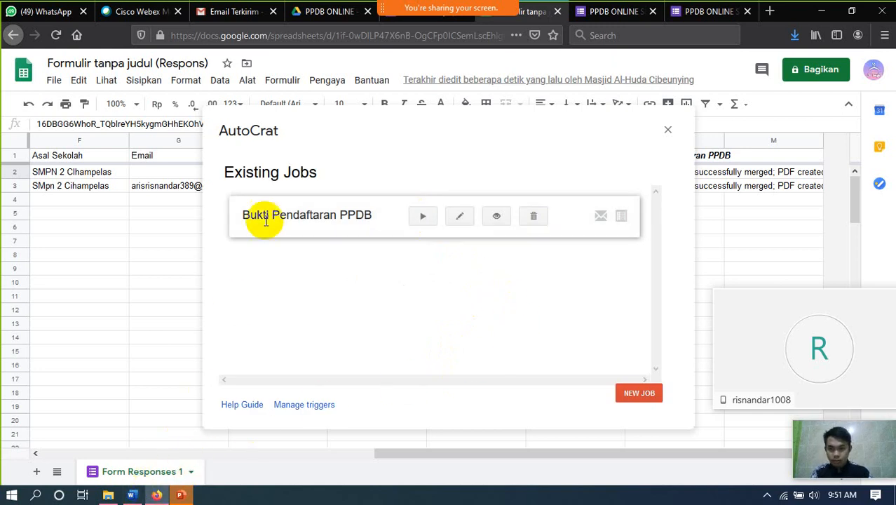
left_click(223, 12)
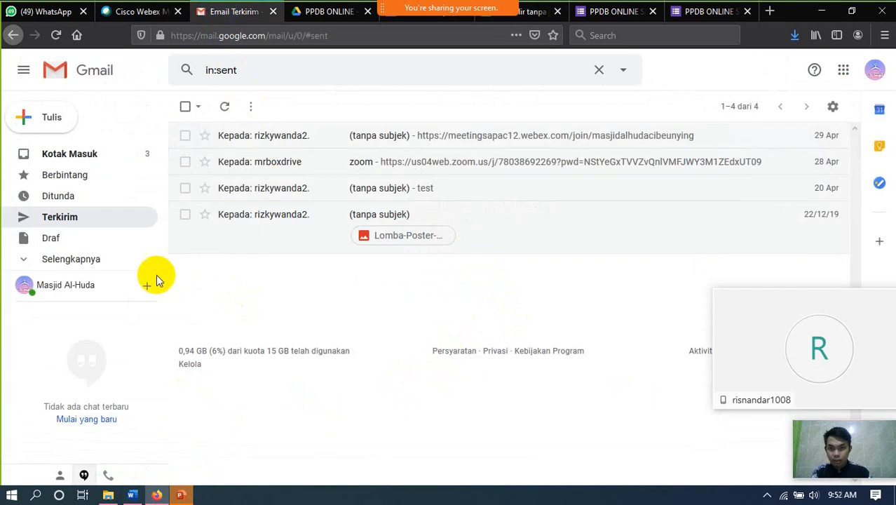
left_click(55, 35)
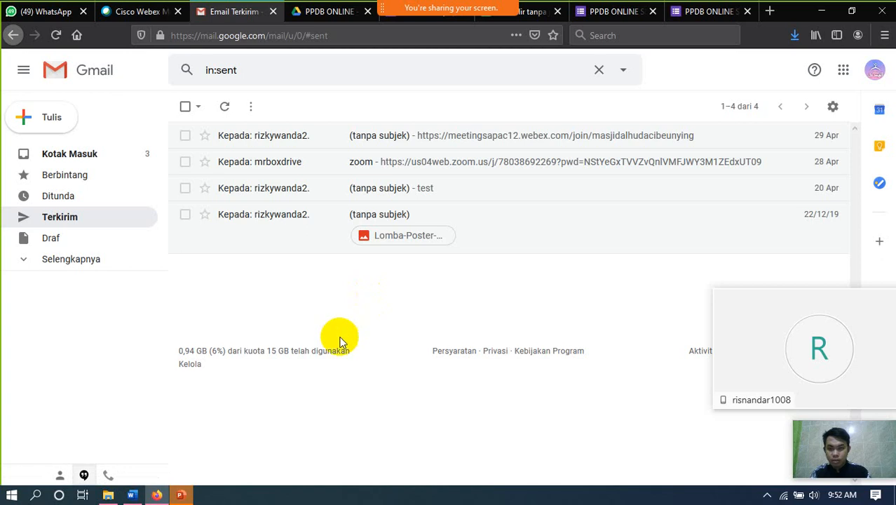
- Preview the PPDB2020 Faisal.pdf receipt from the PPDB ONLINE folder, then close the preview
left_click(322, 12)
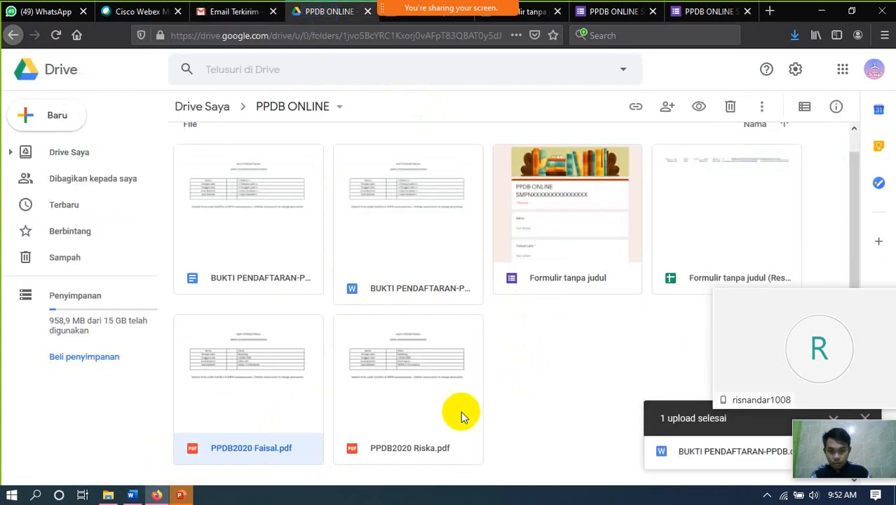
double_click(254, 452)
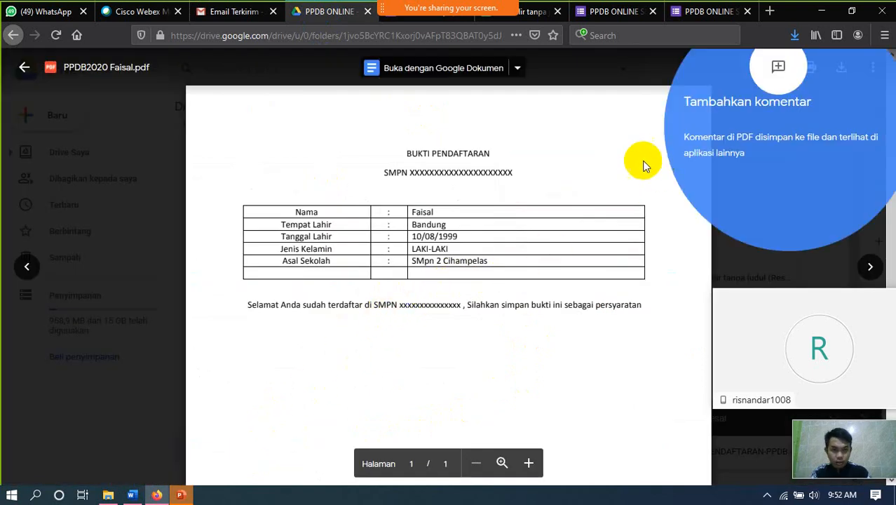
left_click(611, 154)
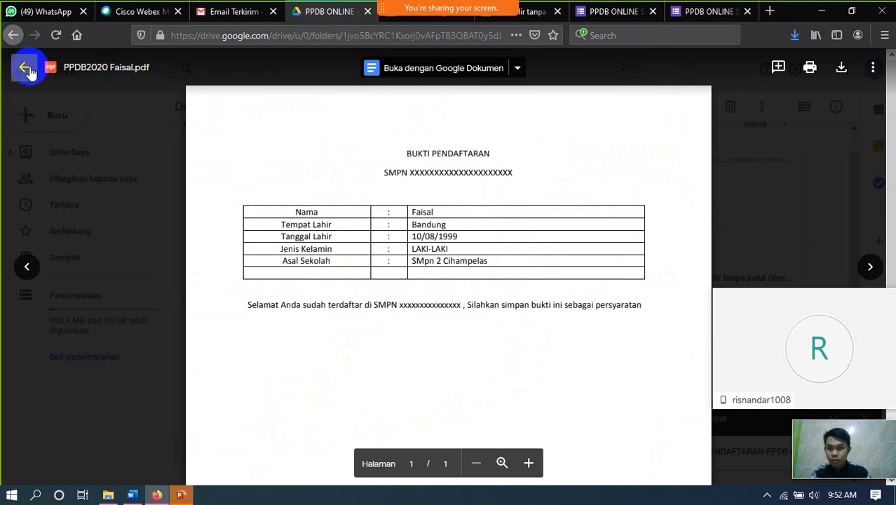
left_click(26, 78)
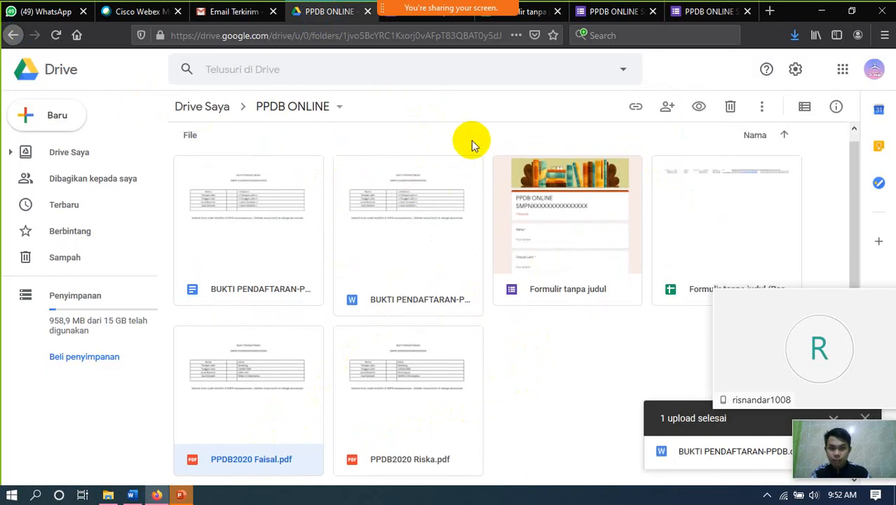
- Return to the response sheet, close the Autocrat window, and scroll to the merge columns
left_click(537, 19)
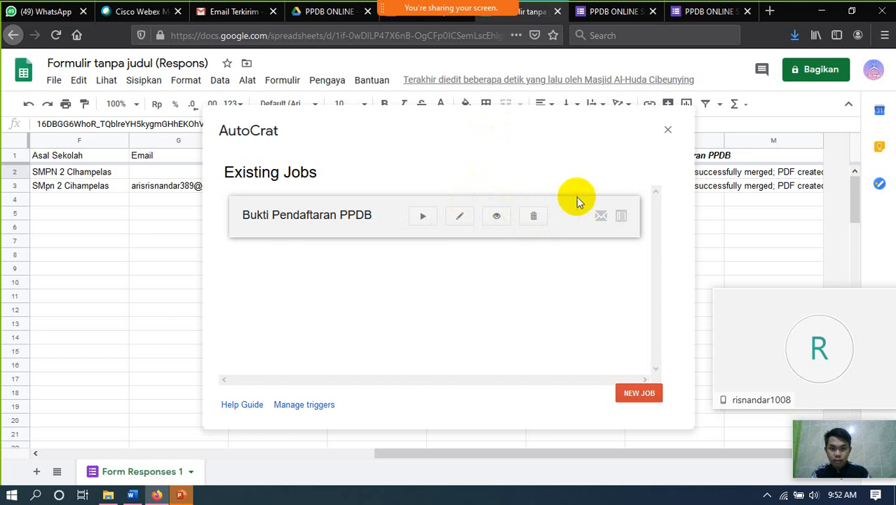
left_click(666, 131)
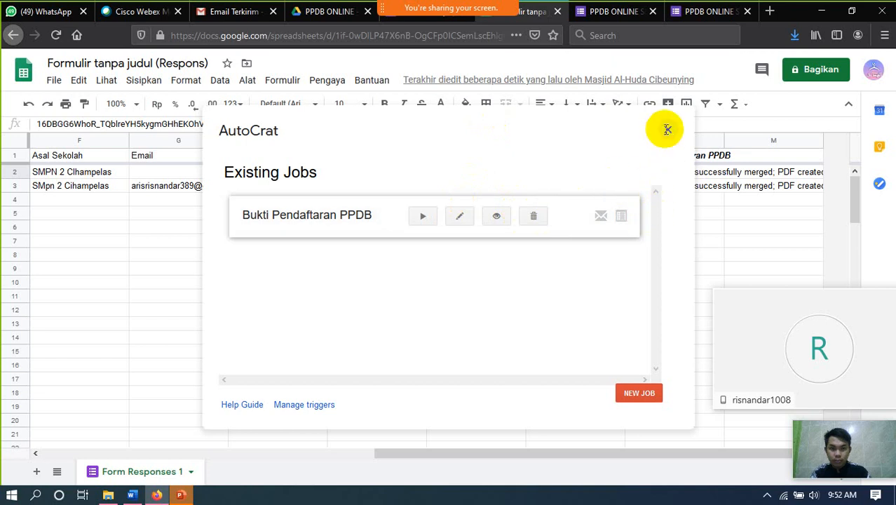
left_click(369, 260)
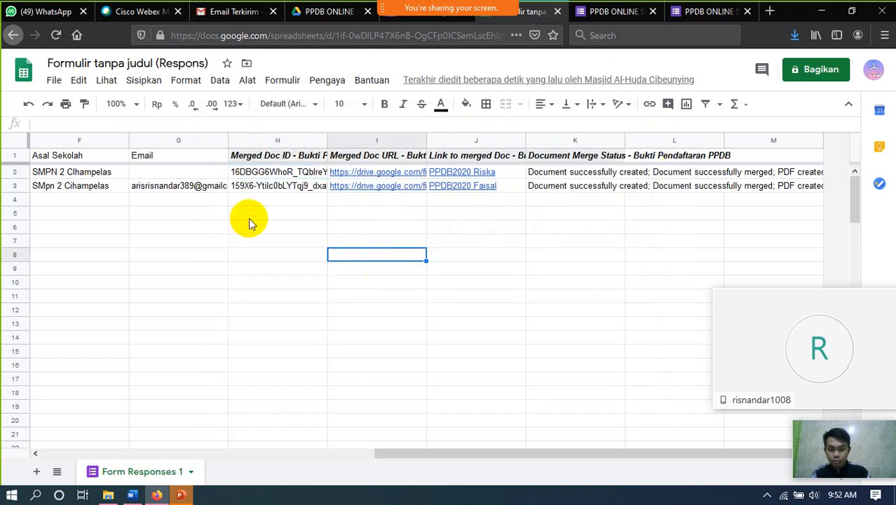
key("Left")
key("Left")
key("Left")
key("Left")
key("Left")
key("Left")
key("Left")
key("Left")
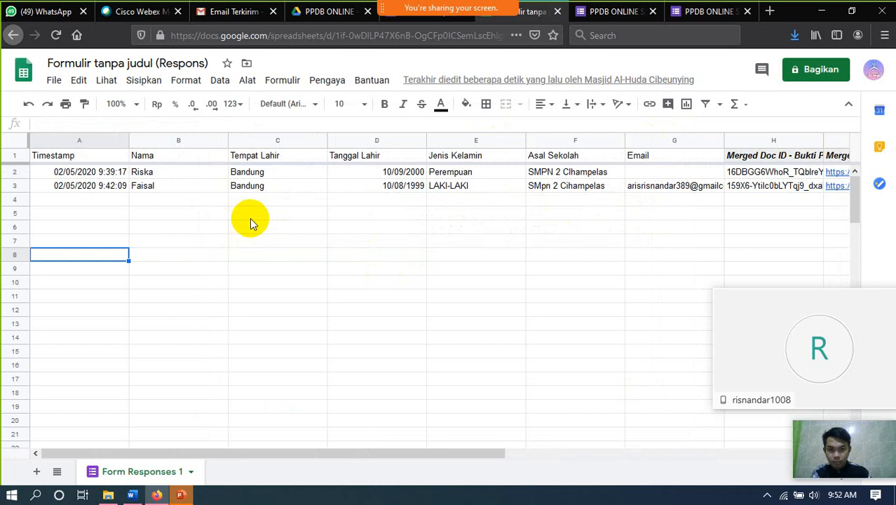
key("Right")
key("Right")
key("Right")
key("Right")
key("Right")
key("Right")
key("Right")
key("Right")
key("Right")
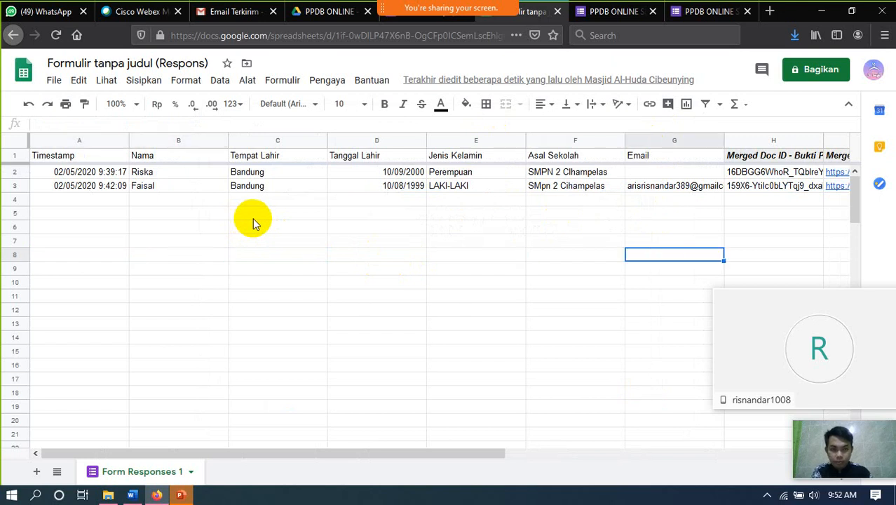
key("Right")
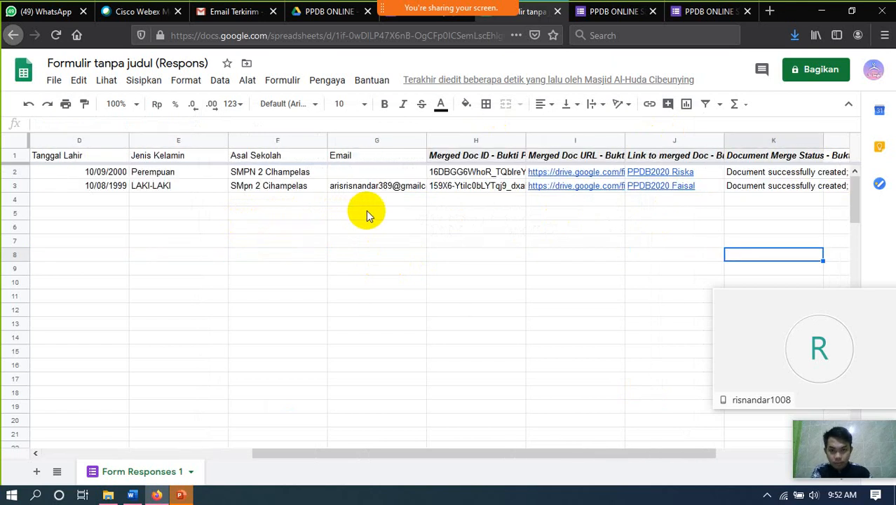
- Inspect the second respondent's full email address in G3 via the formula bar, then go to Gmail
left_click(401, 191)
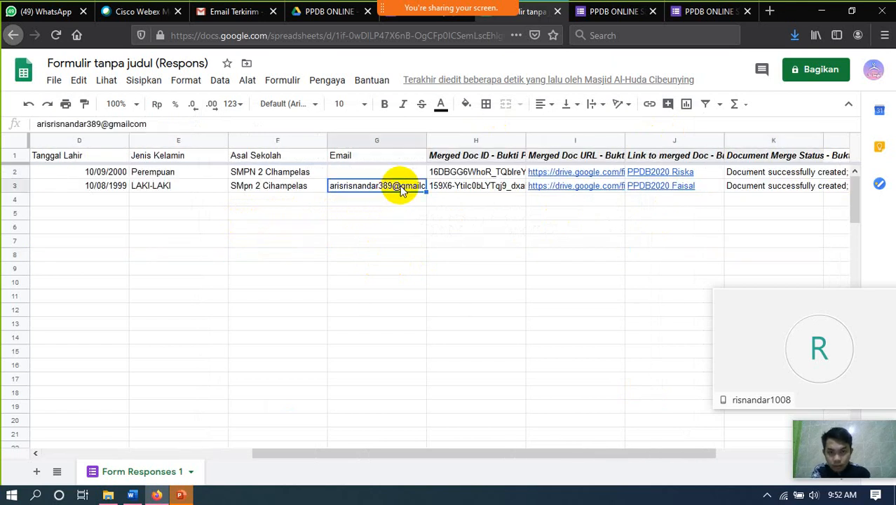
left_click(130, 125)
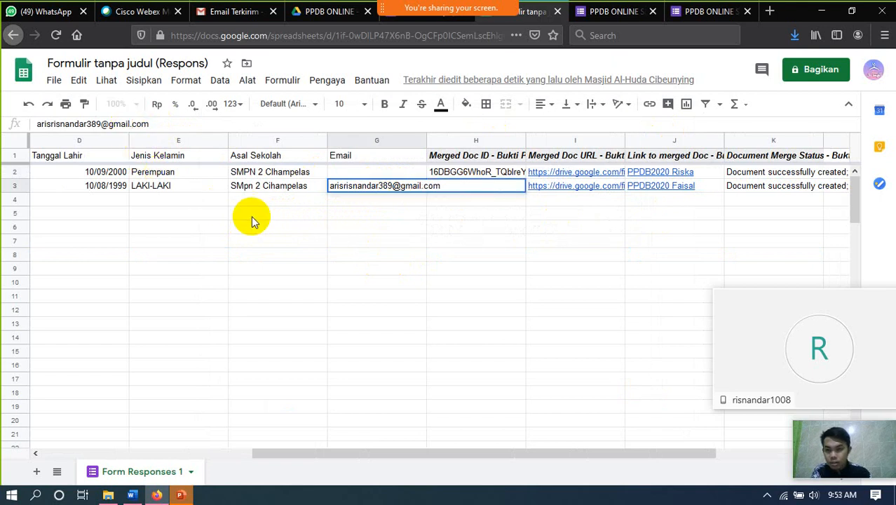
left_click(421, 268)
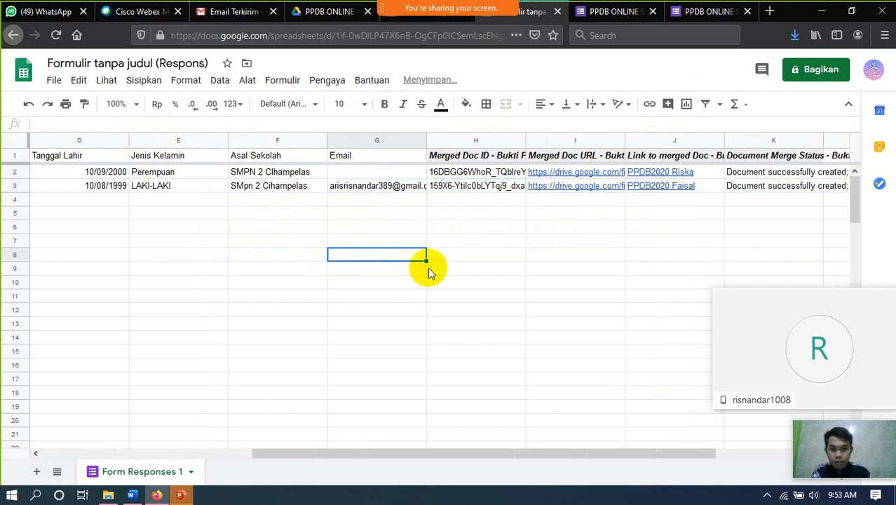
left_click(440, 267)
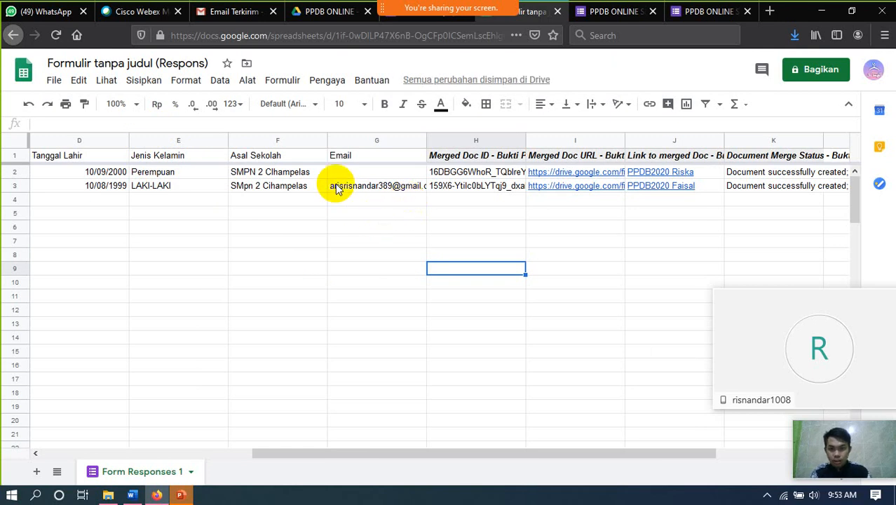
left_click(230, 13)
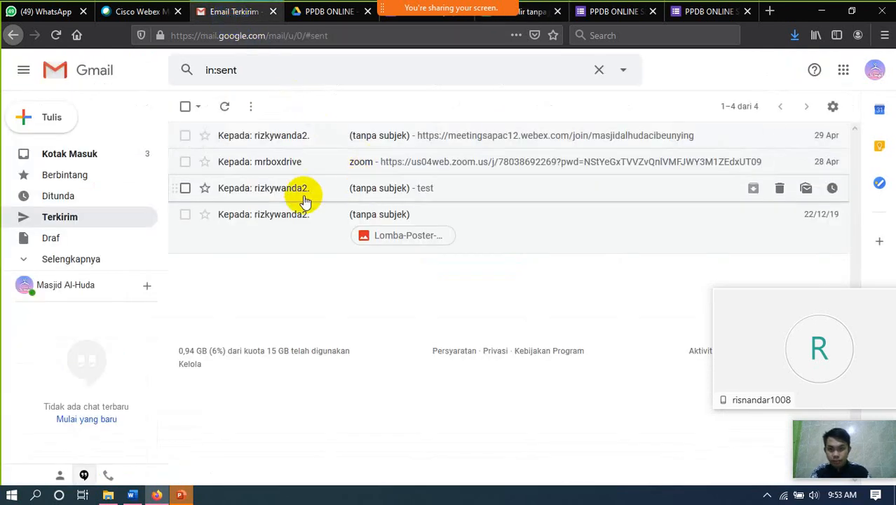
left_click(50, 36)
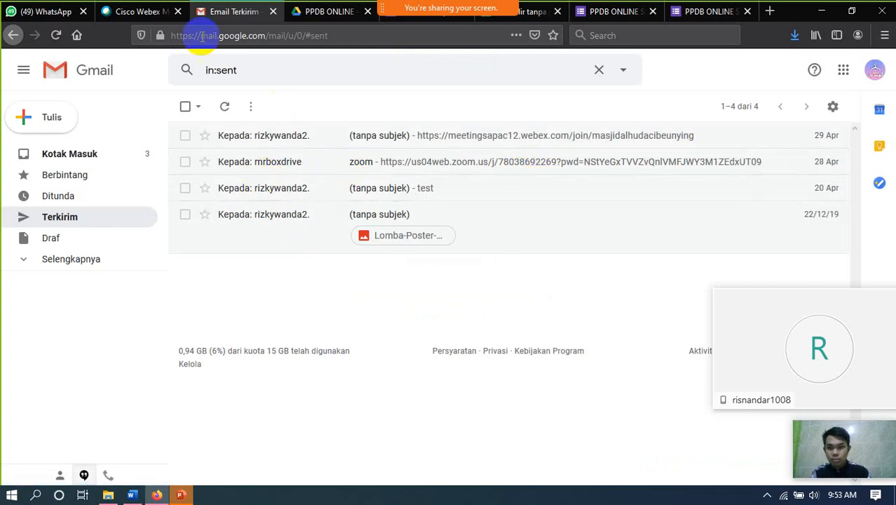
- Select the merge result cells H1:M3, attempt Hapus baris 1 - 3, and dismiss the cannot-delete warning
left_click(533, 13)
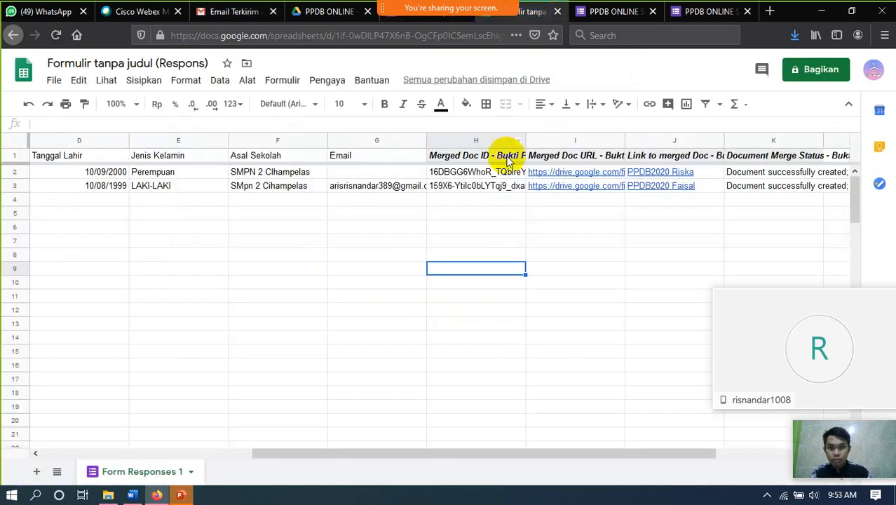
left_click(570, 187)
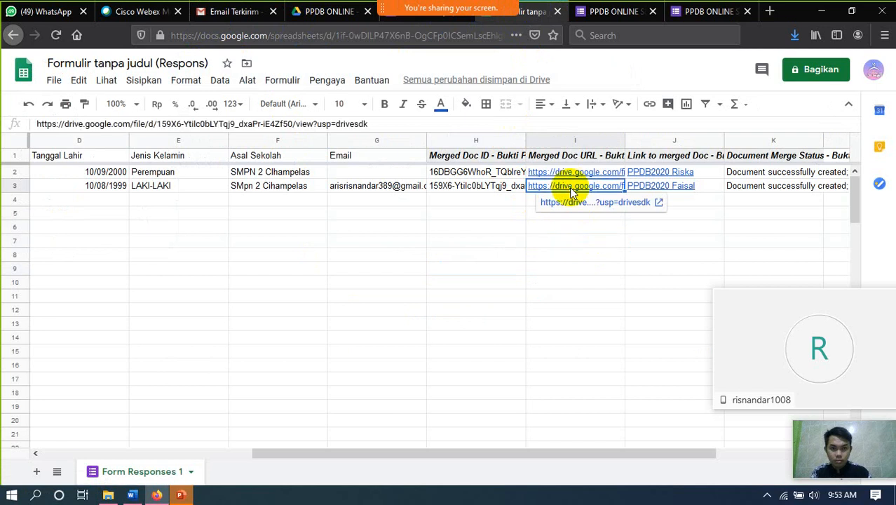
left_click(477, 173)
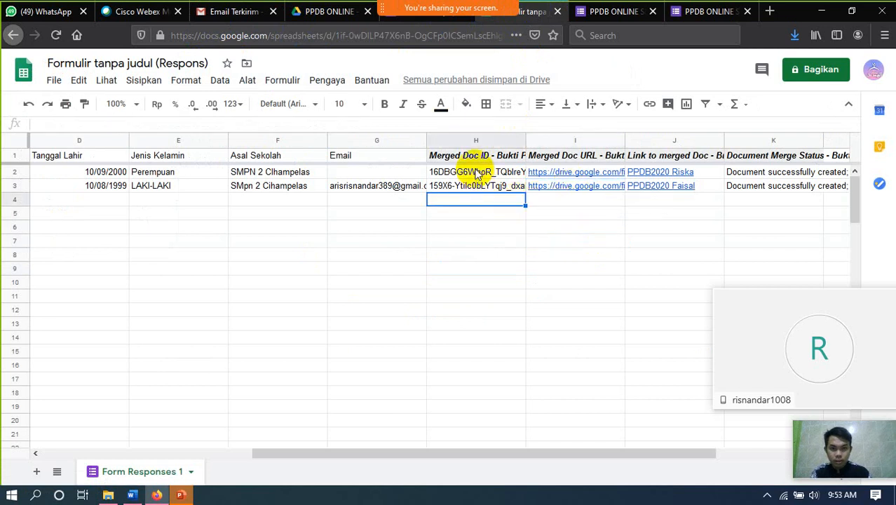
left_click(476, 156)
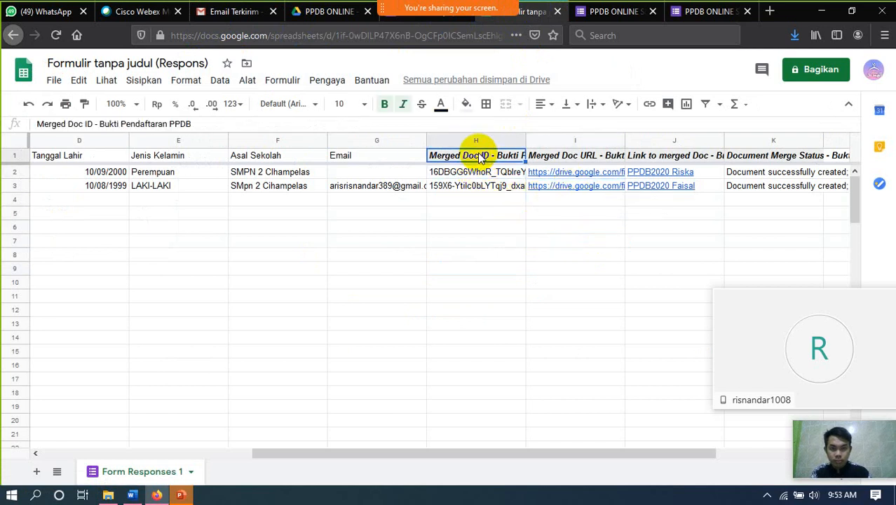
left_click_drag(477, 156, 836, 191)
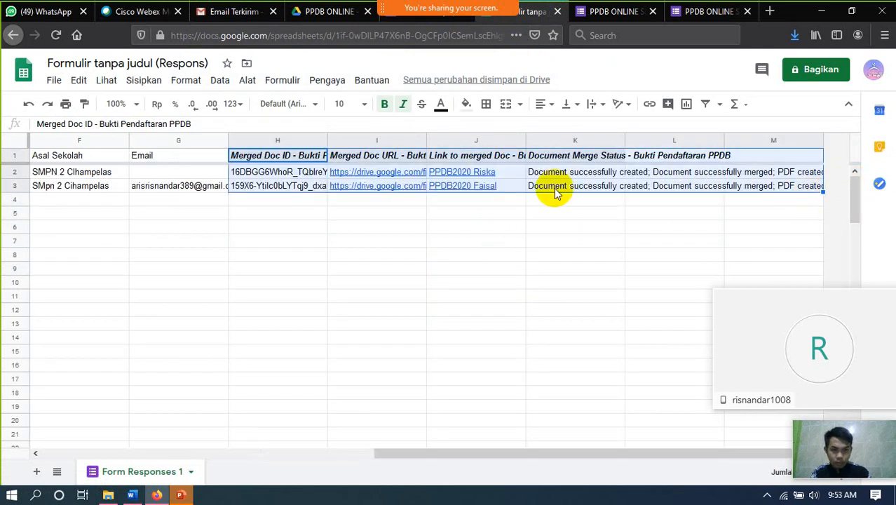
right_click(261, 162)
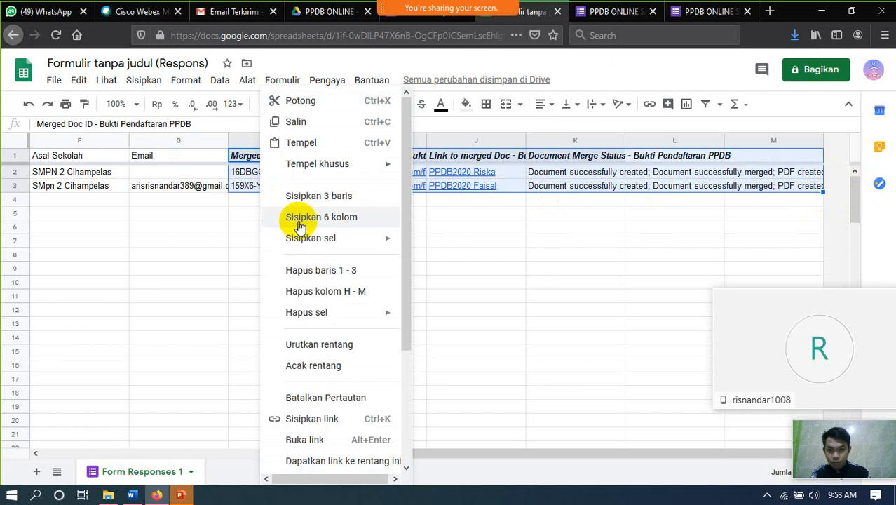
left_click(317, 271)
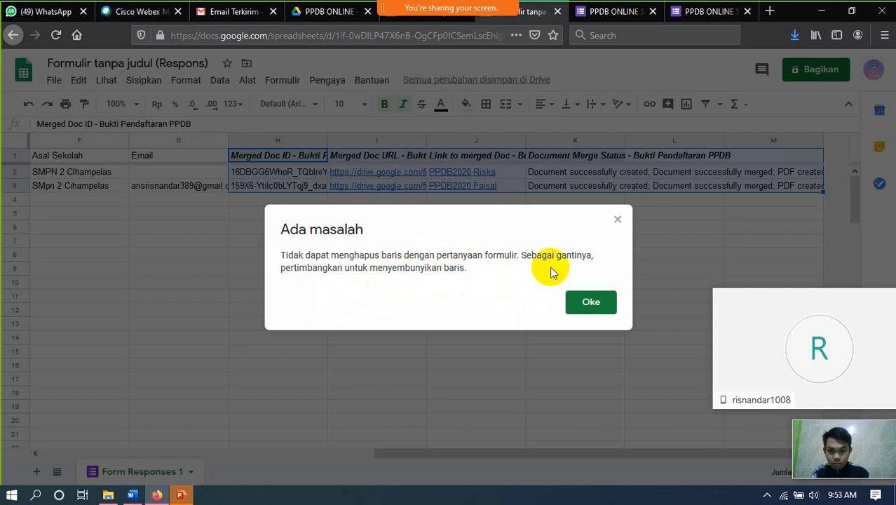
left_click(582, 304)
left_click(312, 241)
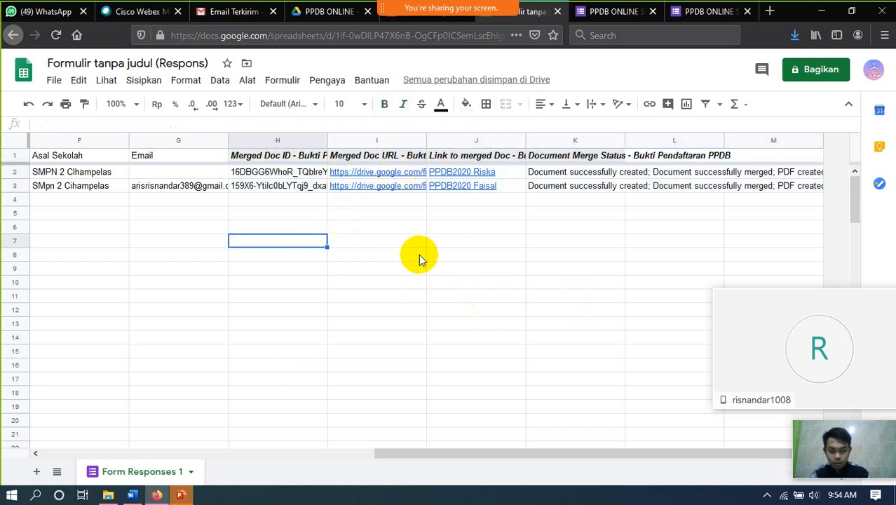
- Delete the second response row (row 3) using Hapus baris on cell H3
key("Left")
key("Left")
key("Left")
key("Left")
key("Left")
key("Left")
key("Left")
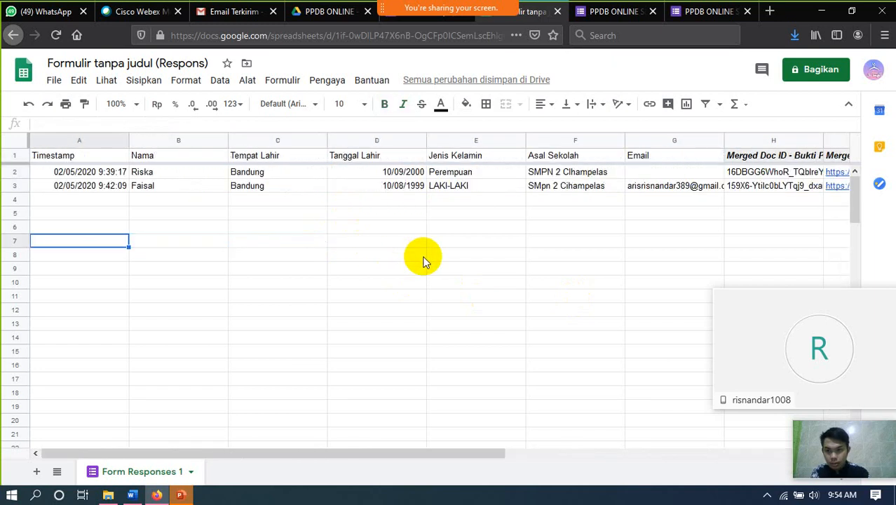
key("Right")
key("Right")
key("Right")
key("Right")
key("Right")
key("Right")
key("Right")
key("Right")
key("Right")
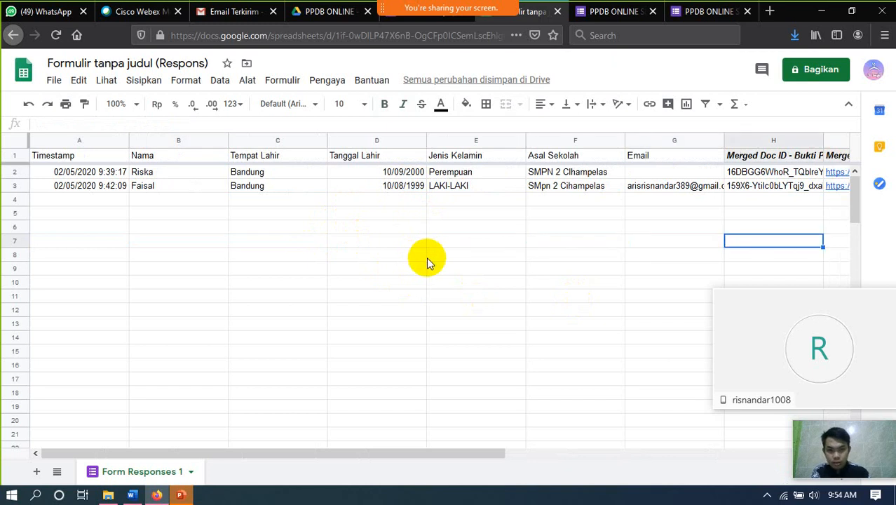
key("Right")
key("Right")
key("Right")
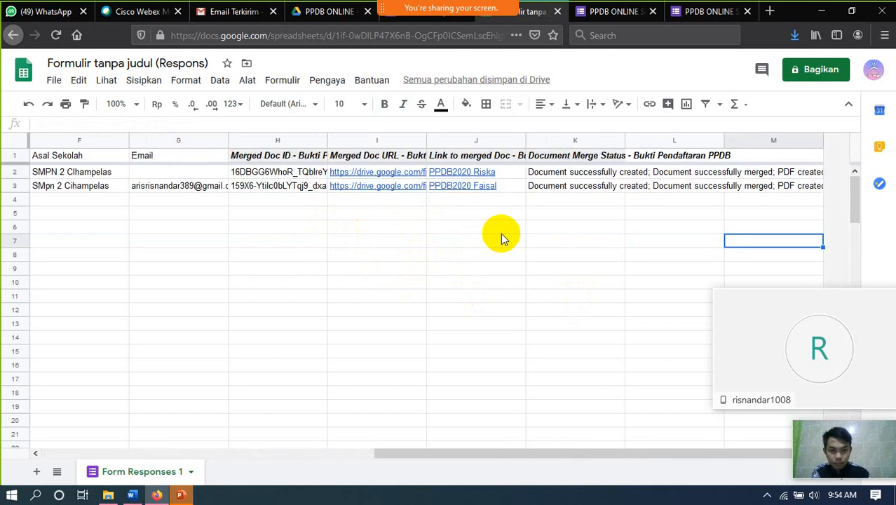
key("Left")
key("Left")
key("Left")
left_click(279, 187)
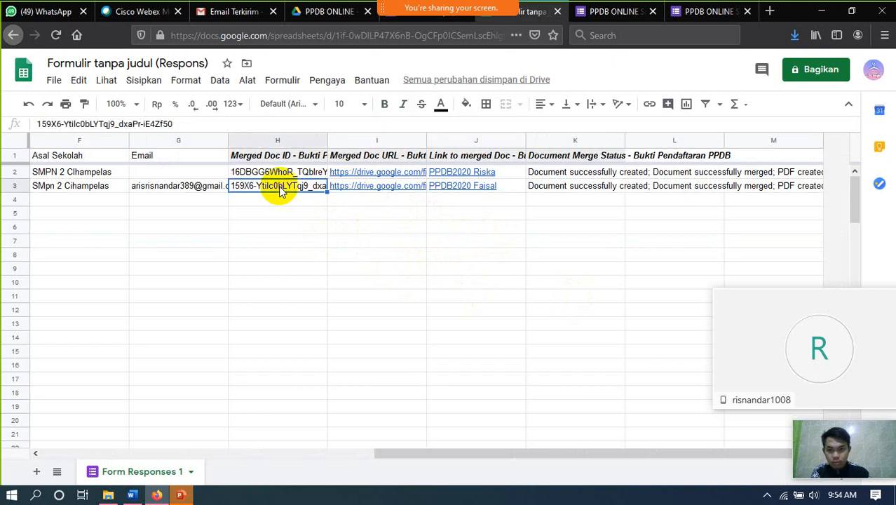
right_click(280, 188)
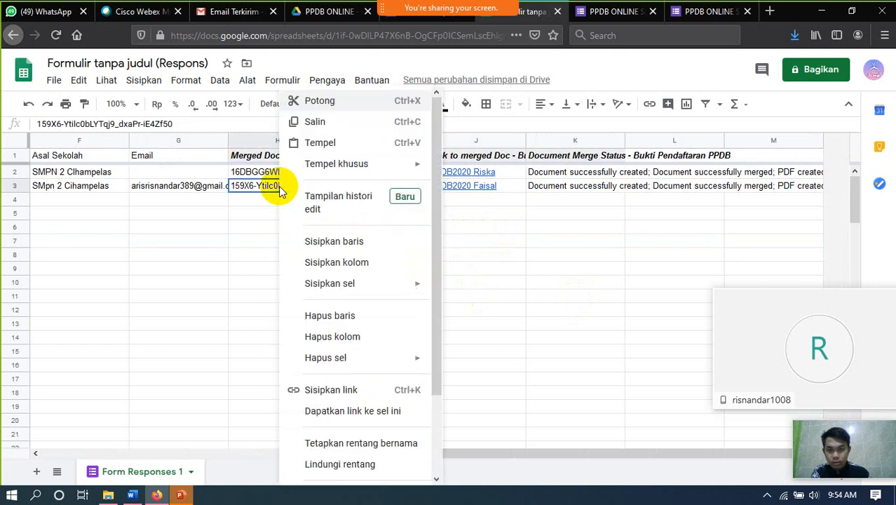
left_click(329, 319)
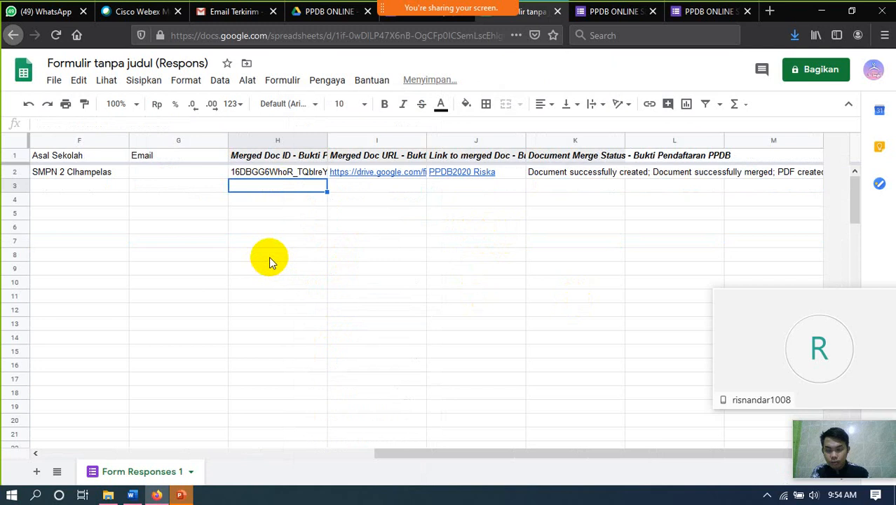
- Delete the first response row (row 2) from cell H2, leaving only the header row
key("Left")
key("Left")
key("Left")
key("Left")
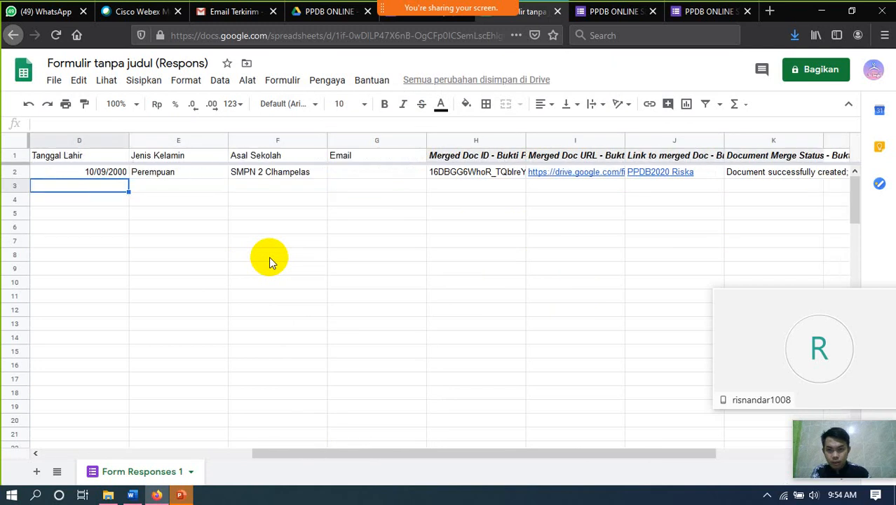
key("Left")
key("Left")
key("Left")
key("Right")
key("Right")
key("Right")
key("Right")
key("Right")
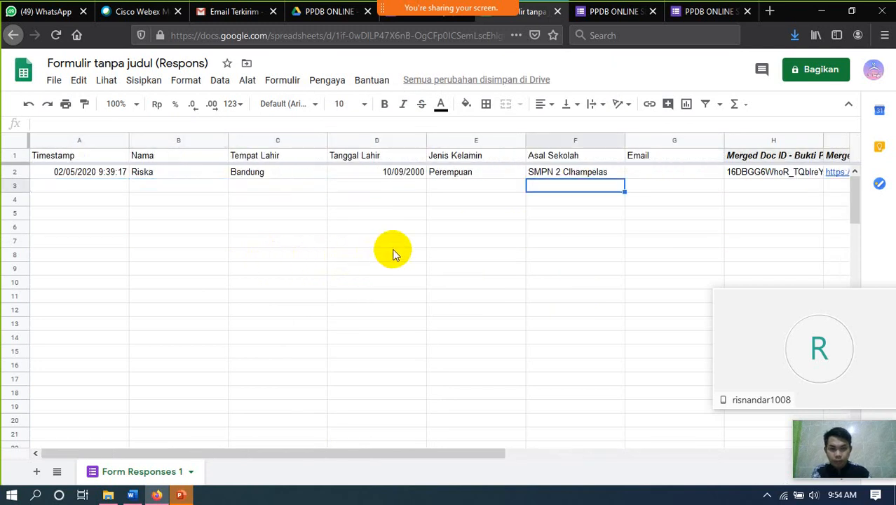
key("Right")
key("Right")
key("Right")
key("Right")
key("Right")
left_click(493, 175)
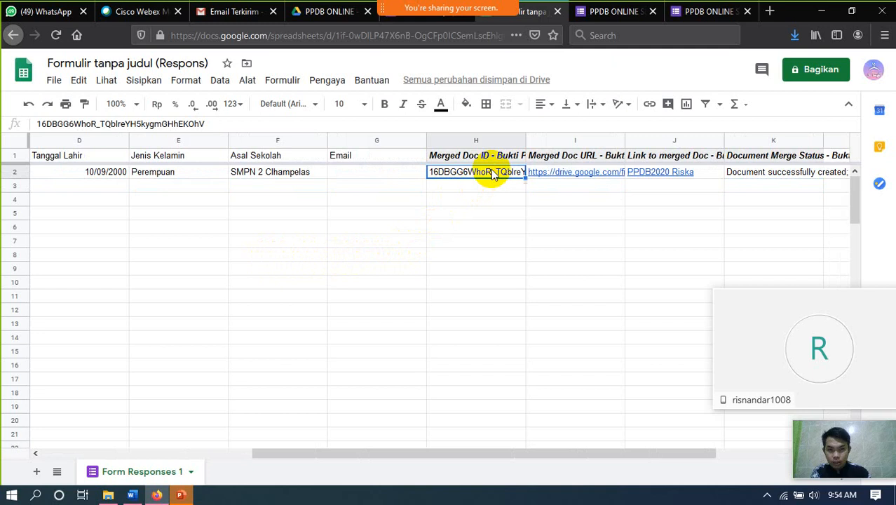
right_click(493, 174)
mouse_move(547, 287)
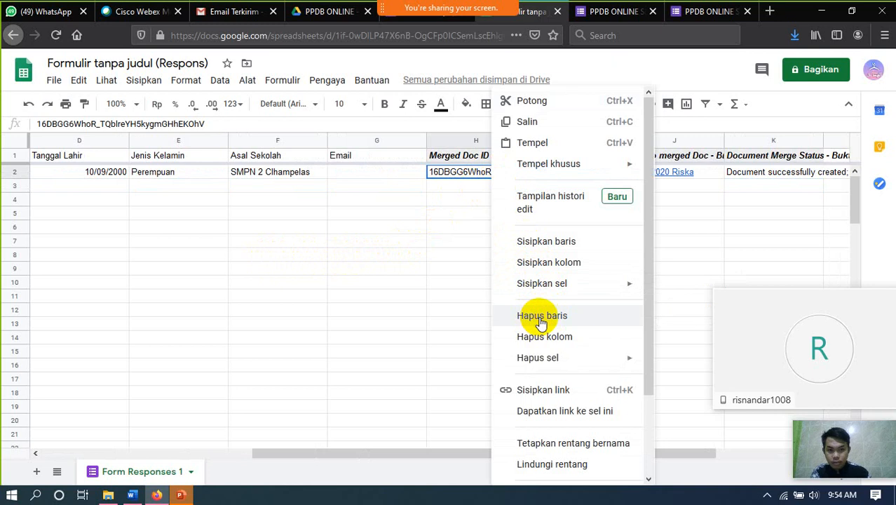
left_click(540, 317)
left_click(443, 268)
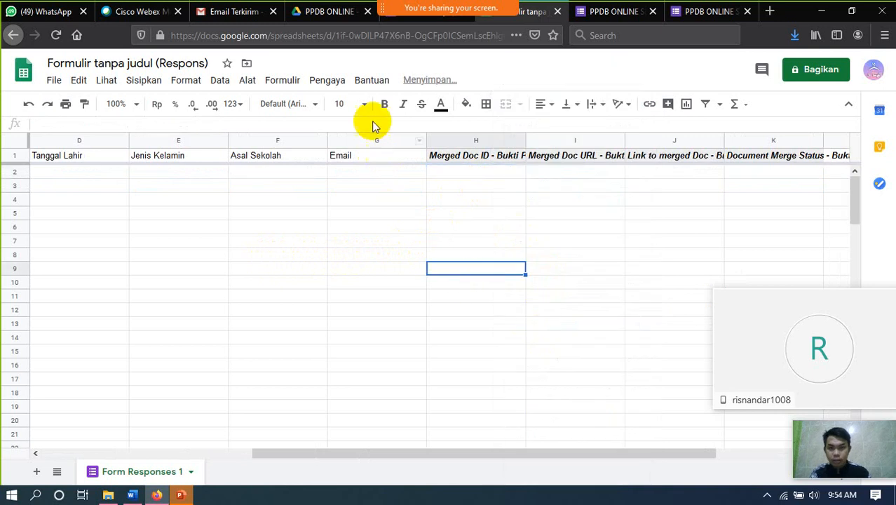
left_click(326, 80)
- Launch Autocrat, delete the Bukti Pendaftaran PPDB merge job, and close the AutoCrat panel
mouse_move(354, 137)
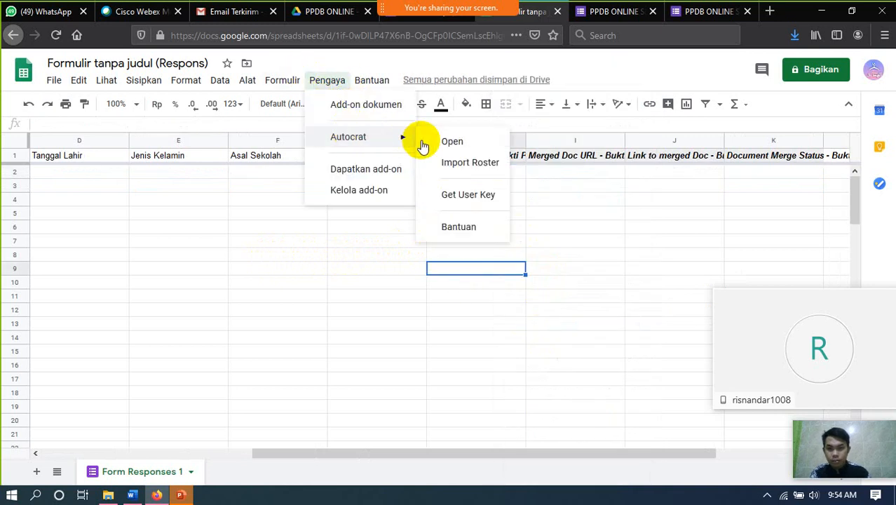
left_click(427, 142)
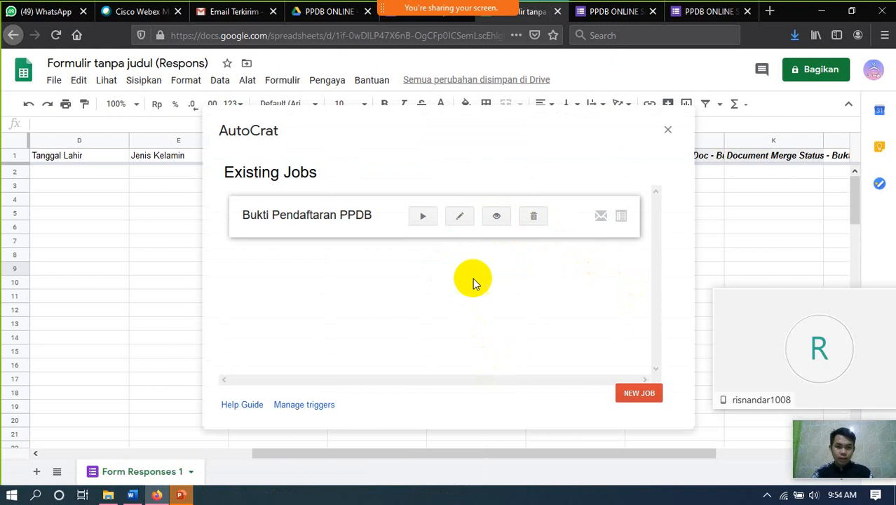
left_click(534, 220)
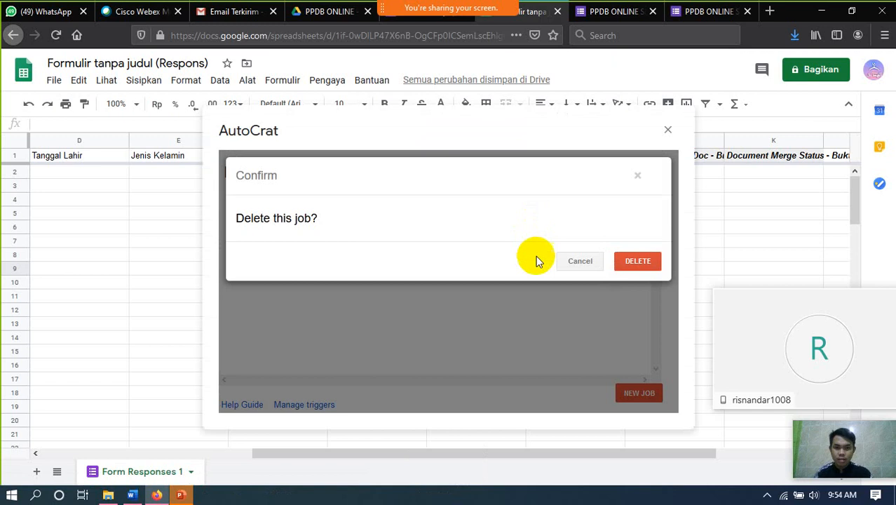
left_click(642, 264)
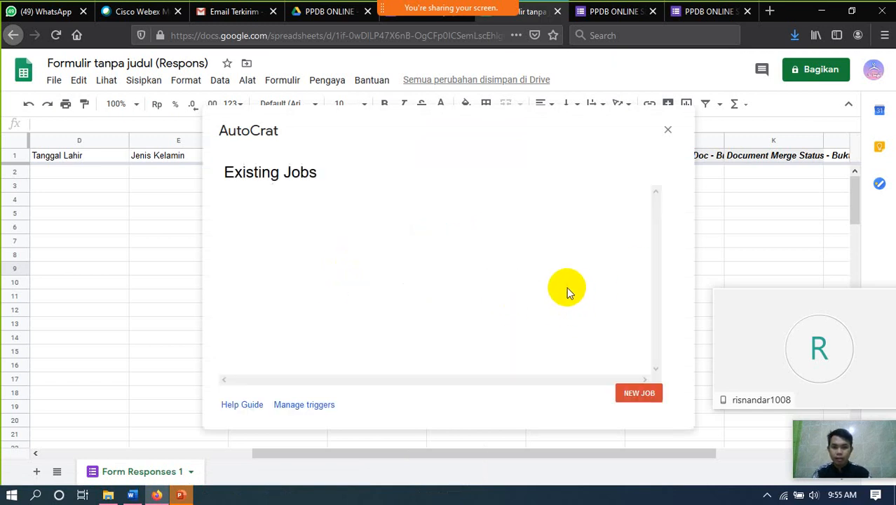
left_click(668, 130)
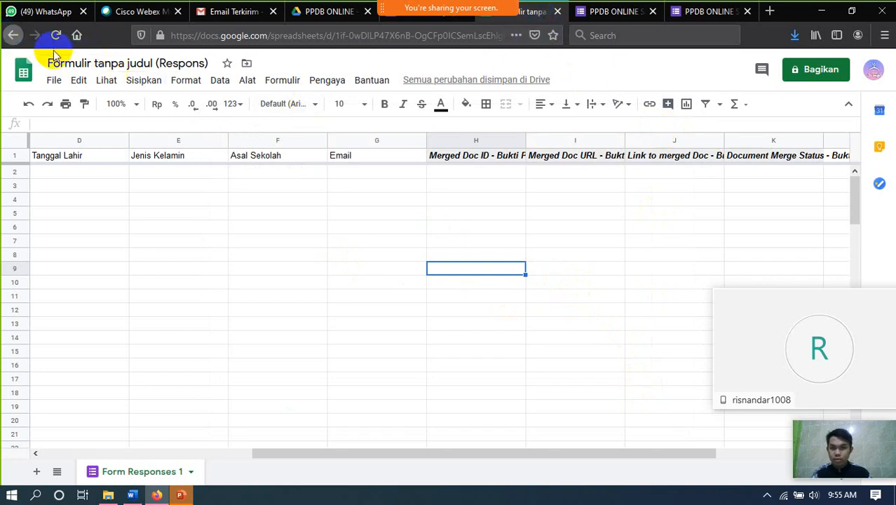
- Go back, then close the leftover responses spreadsheet and two PPDB form tabs
left_click(12, 37)
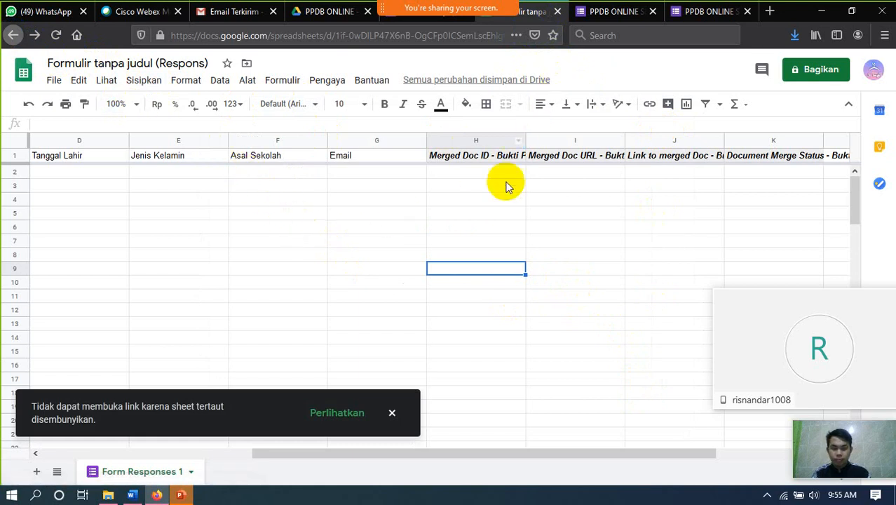
left_click(559, 12)
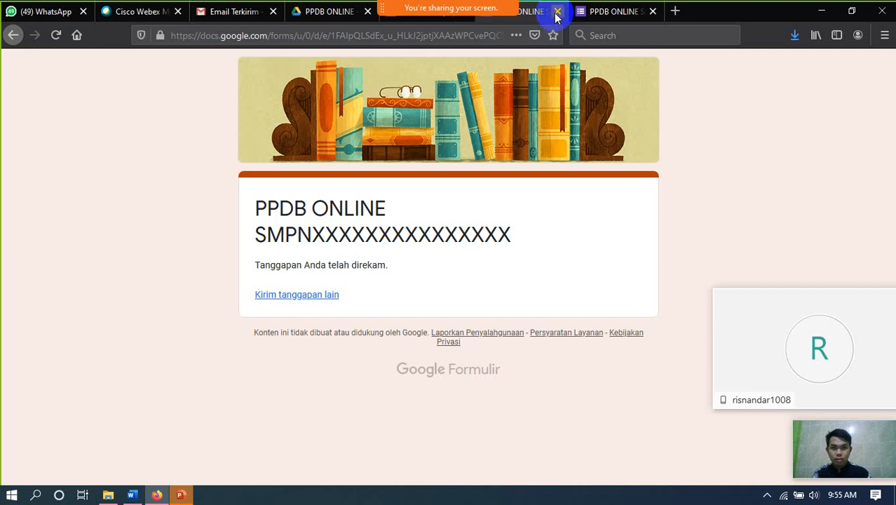
left_click(558, 12)
left_click(559, 12)
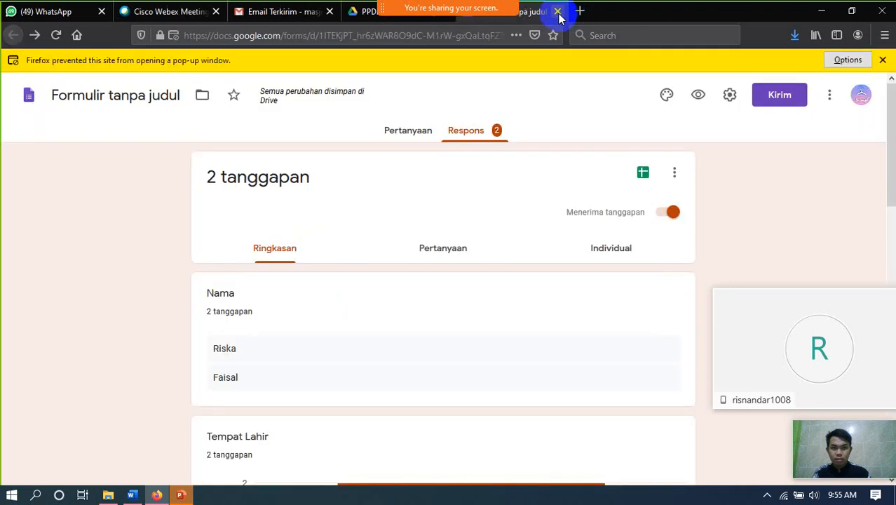
- In the PPDB ONLINE Drive folder, select the Formulir tanpa judul form file
left_click(364, 12)
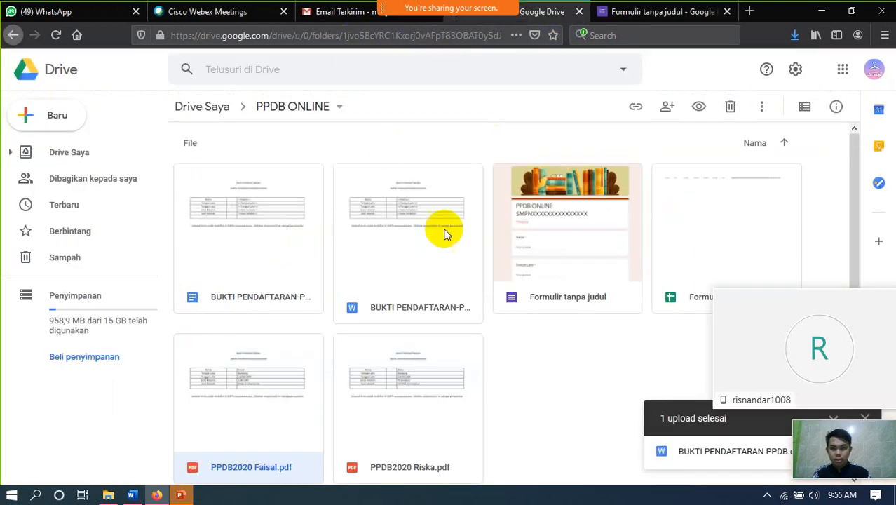
scroll(540, 317, "down", 1)
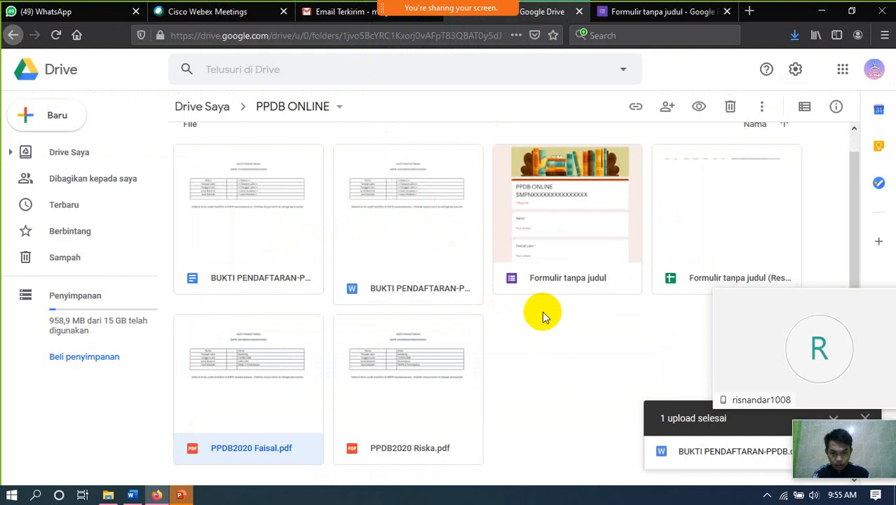
scroll(588, 295, "up", 1)
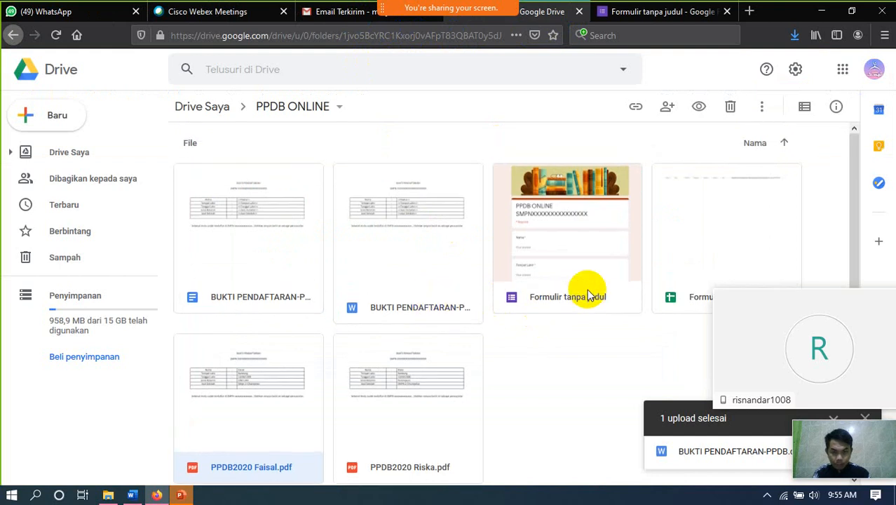
scroll(587, 295, "down", 1)
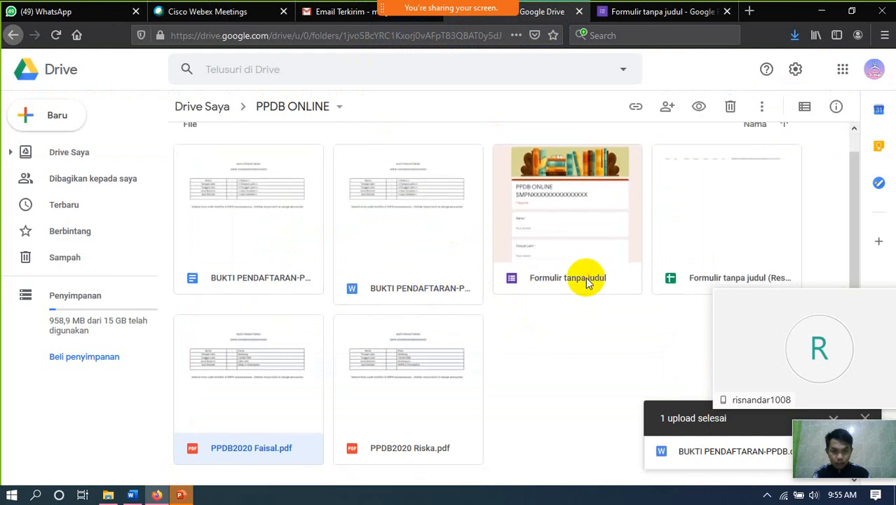
left_click(587, 279)
right_click(586, 278)
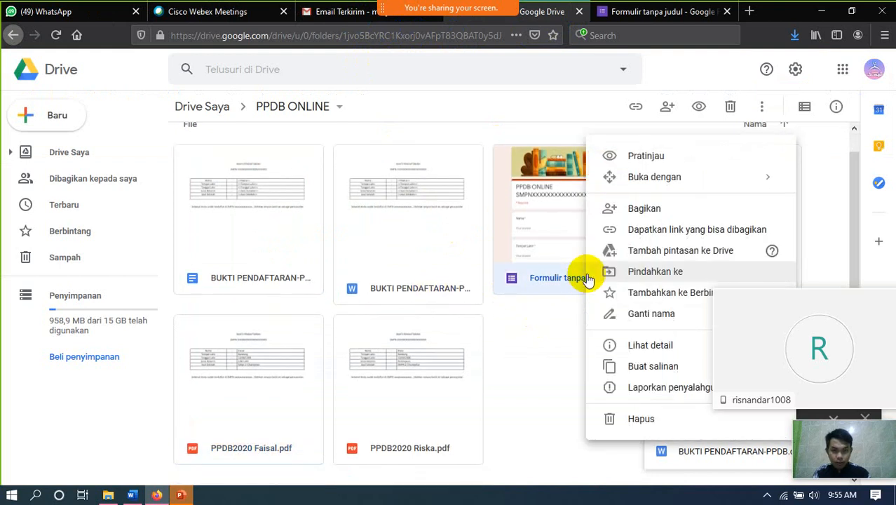
left_click(633, 163)
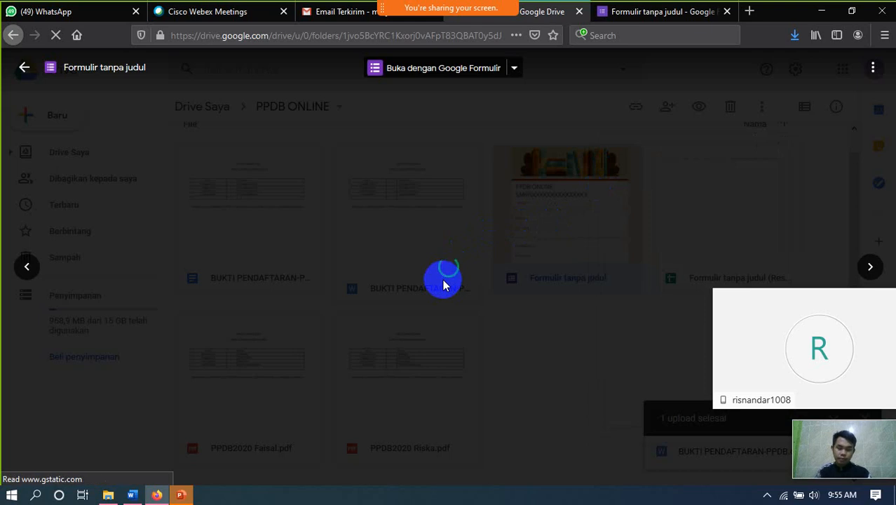
scroll(443, 284, "down", 10)
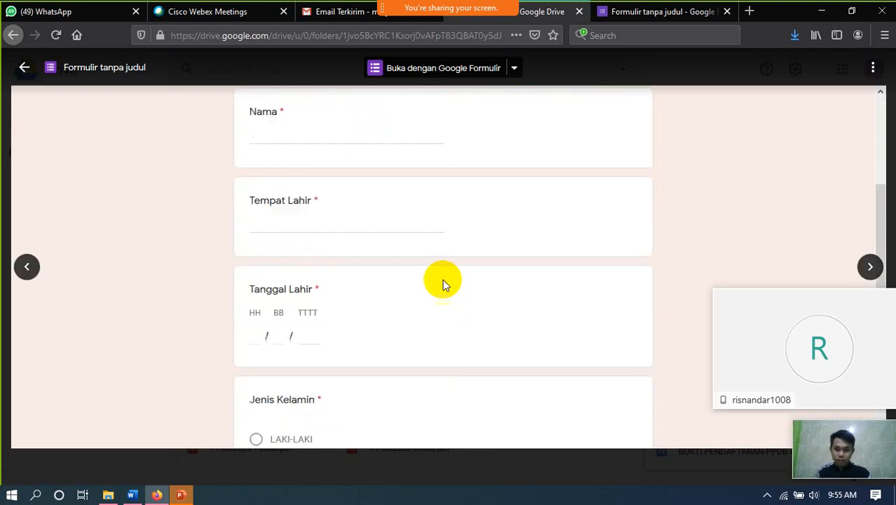
scroll(442, 284, "up", 10)
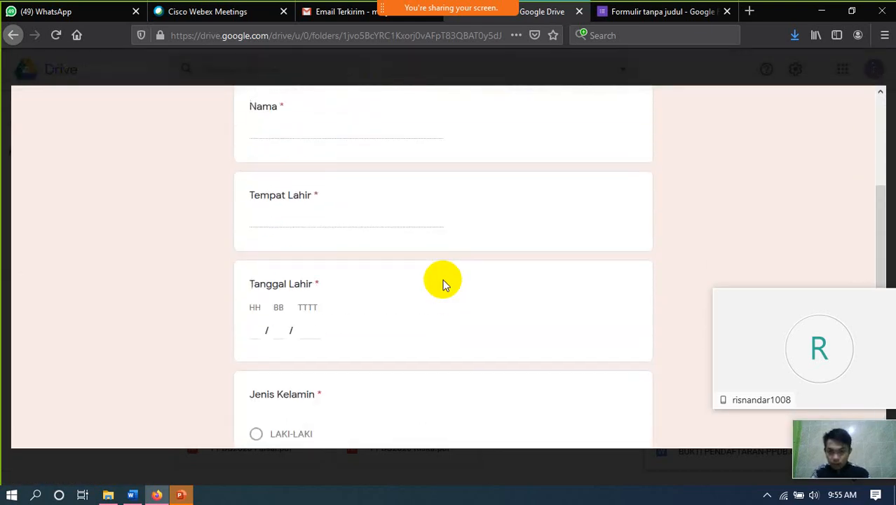
scroll(400, 294, "down", 2)
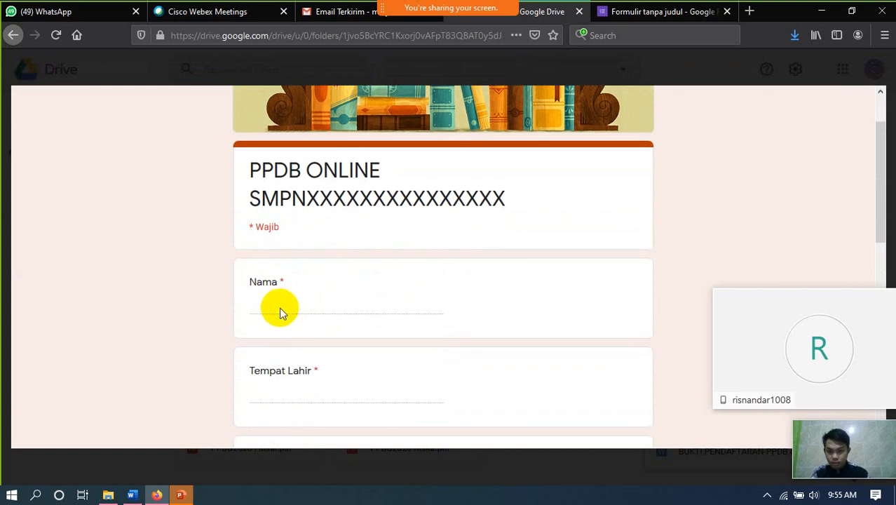
scroll(449, 223, "down", 2)
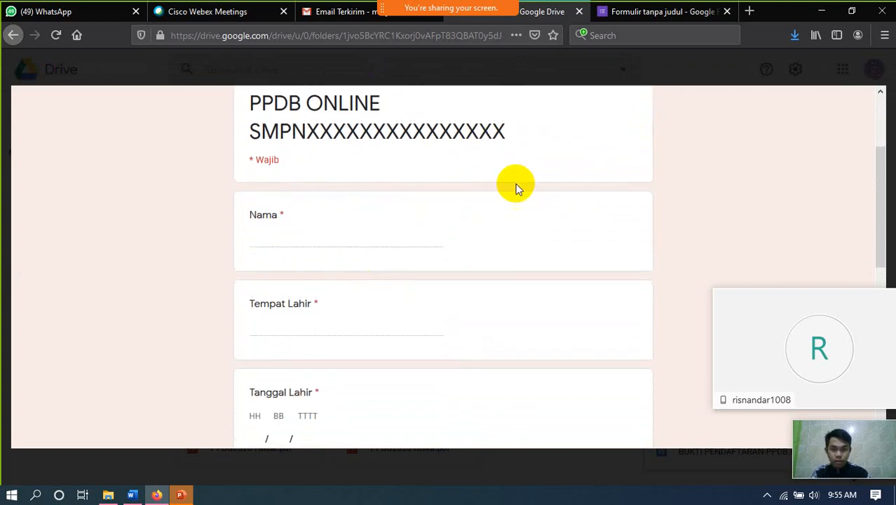
scroll(359, 237, "up", 4)
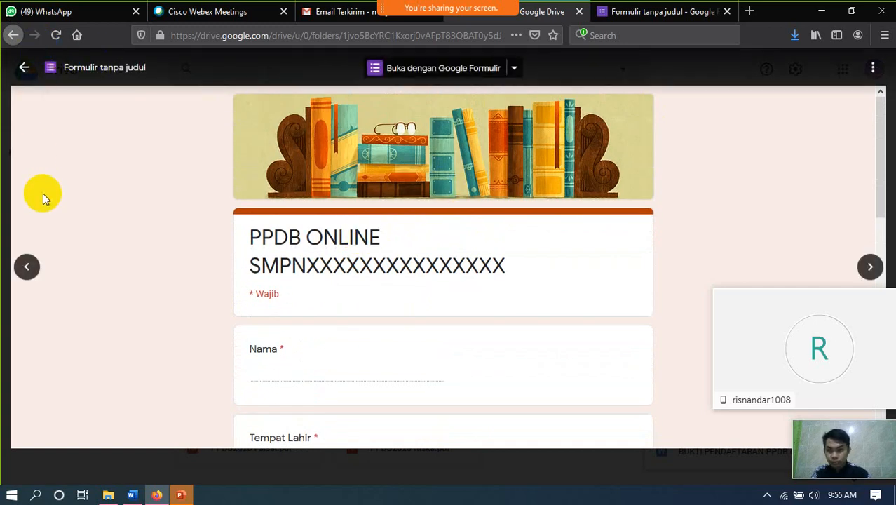
left_click(287, 372)
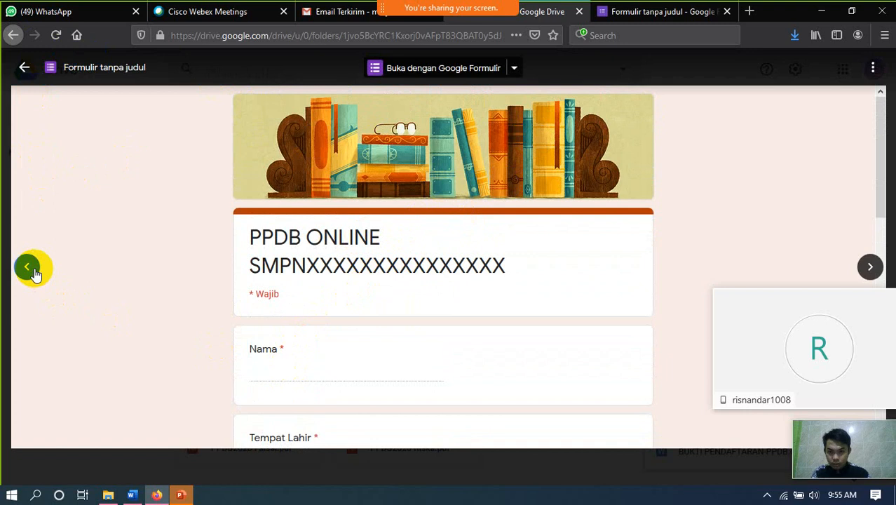
left_click(23, 70)
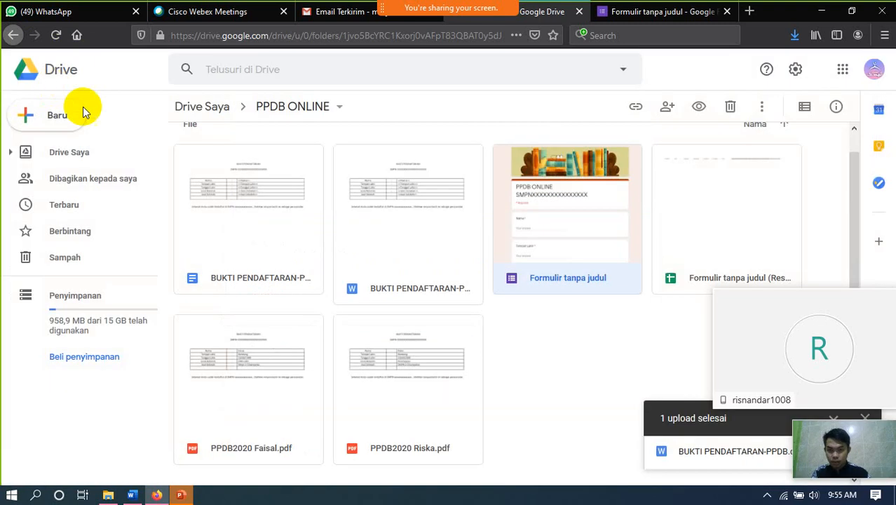
- Open the PPDB ONLINE form with Buka dengan > Google Formulir and scroll through its questions
right_click(566, 279)
mouse_move(626, 218)
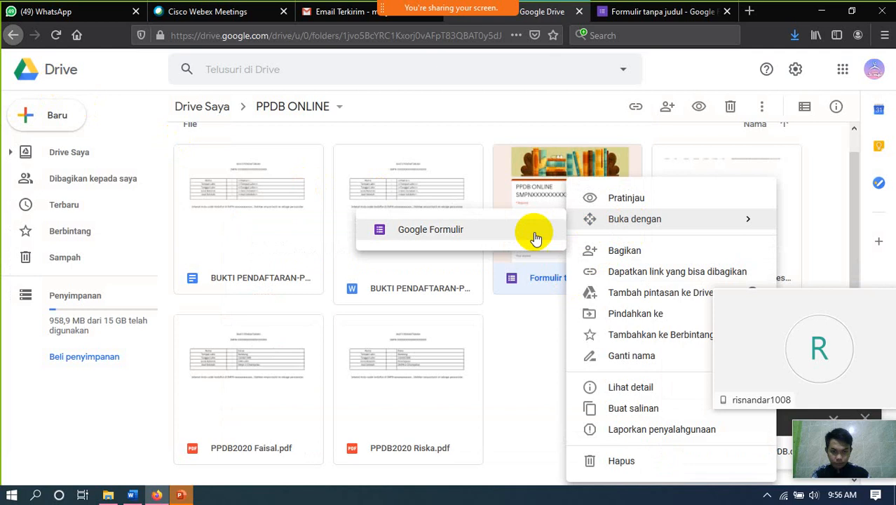
left_click(484, 235)
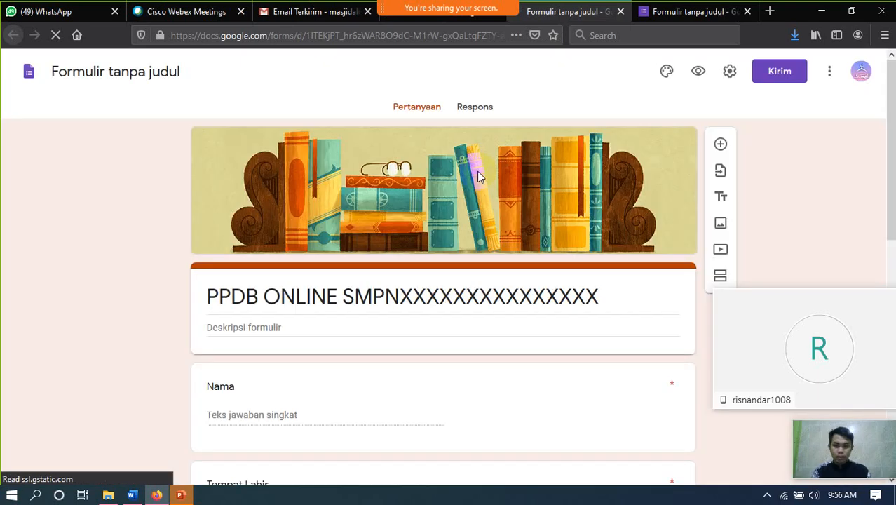
scroll(475, 216, "down", 2)
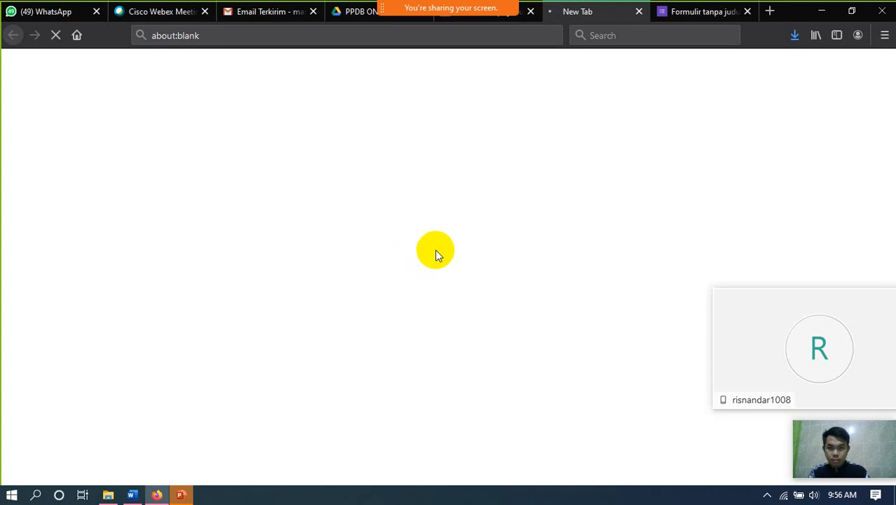
scroll(435, 252, "down", 3)
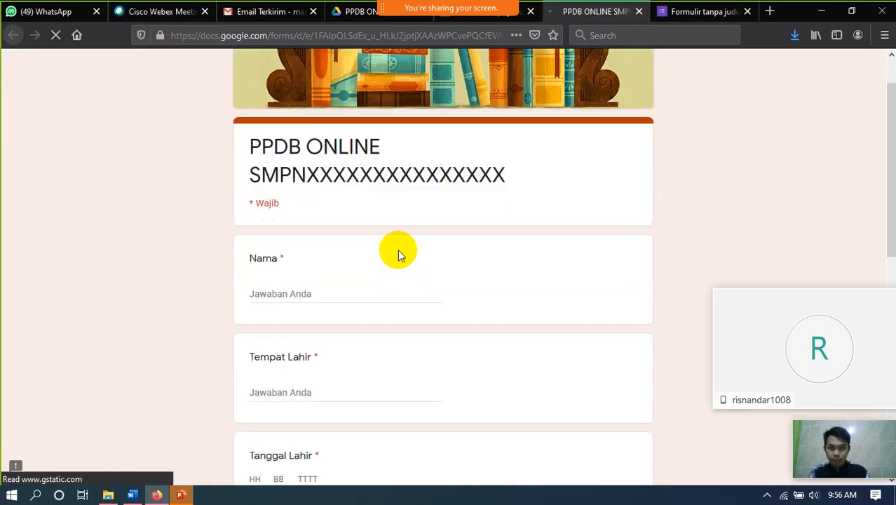
- Fill in the student's name, birthplace and birth date (day 10, month 08, new year)
left_click(284, 214)
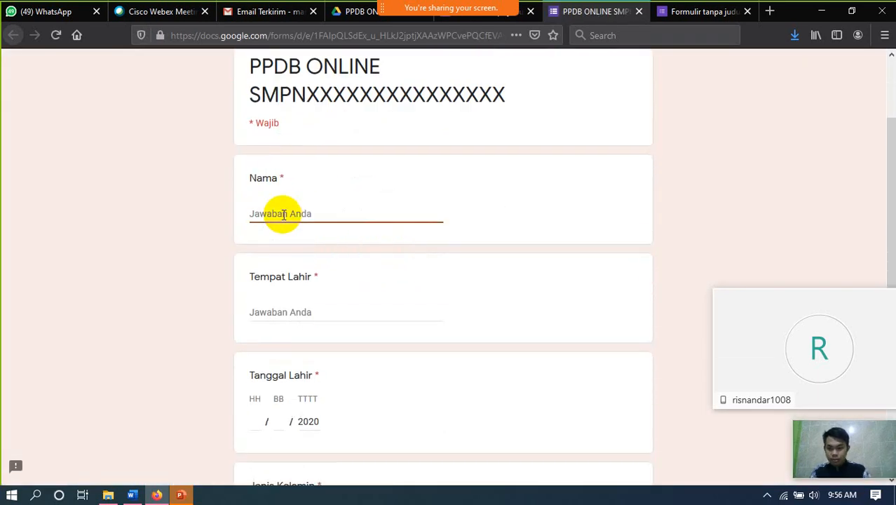
type("Aris")
scroll(289, 239, "down", 3)
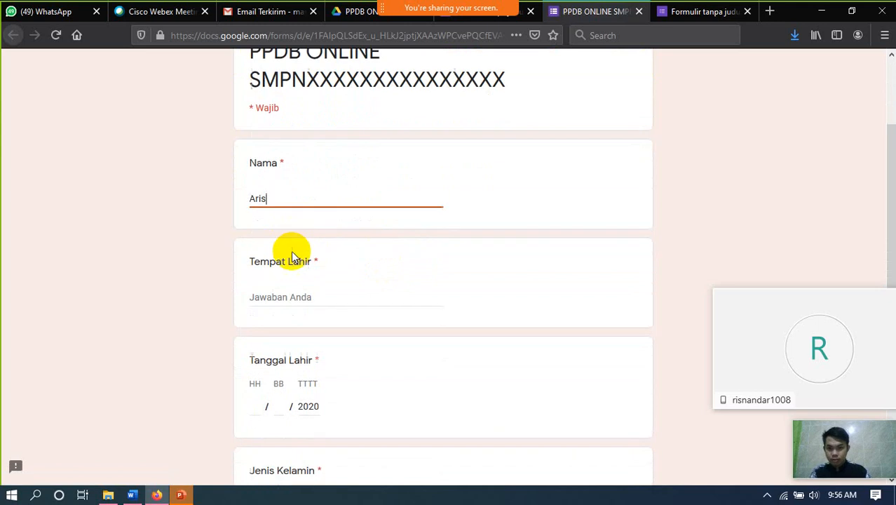
left_click(302, 178)
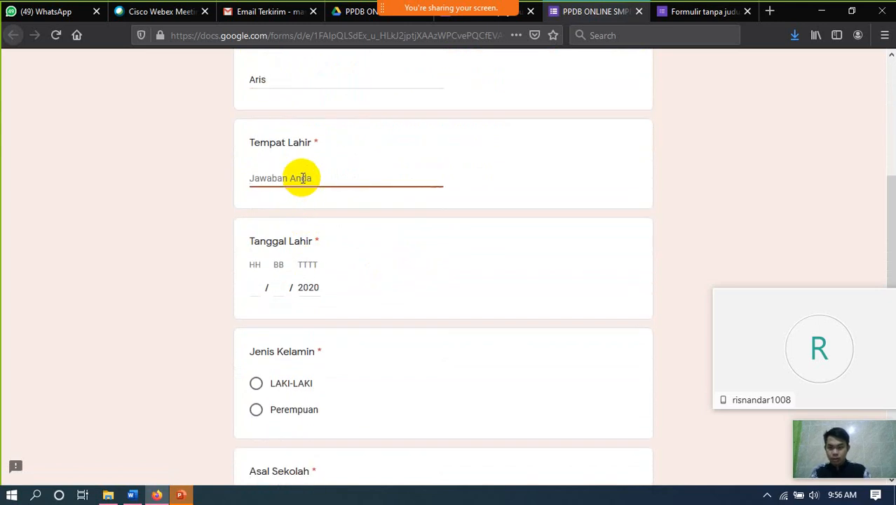
type("Subang")
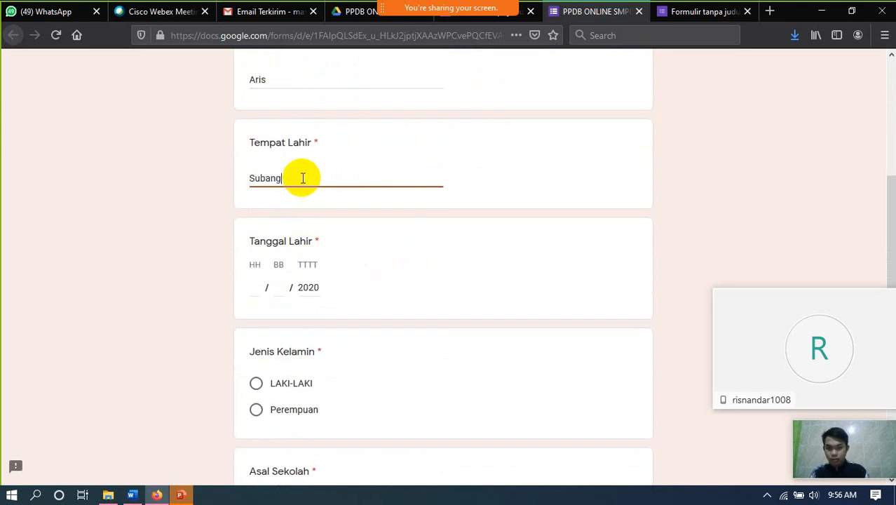
left_click(257, 287)
type("1")
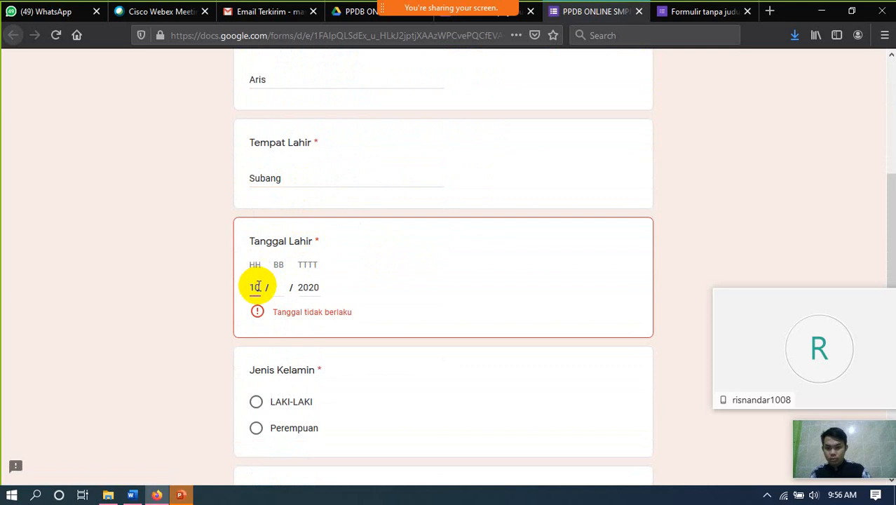
type("0")
left_click(279, 288)
type("0")
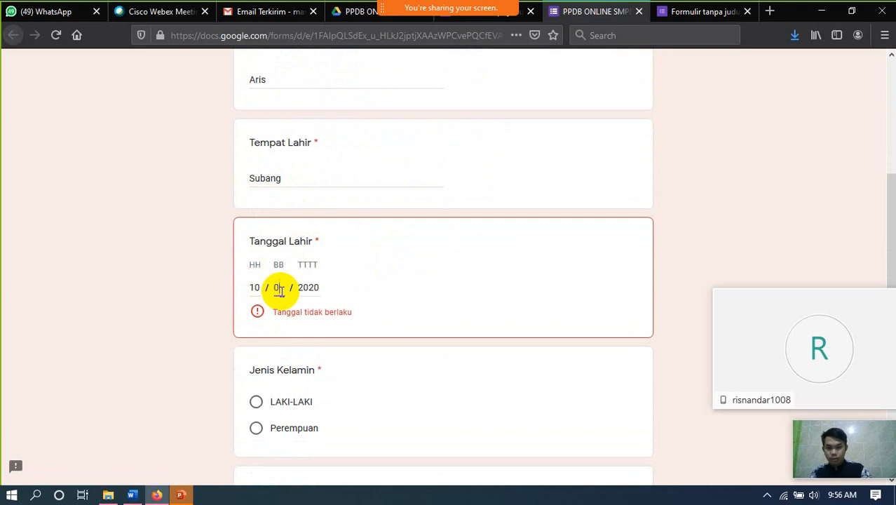
type("8")
left_click(315, 288)
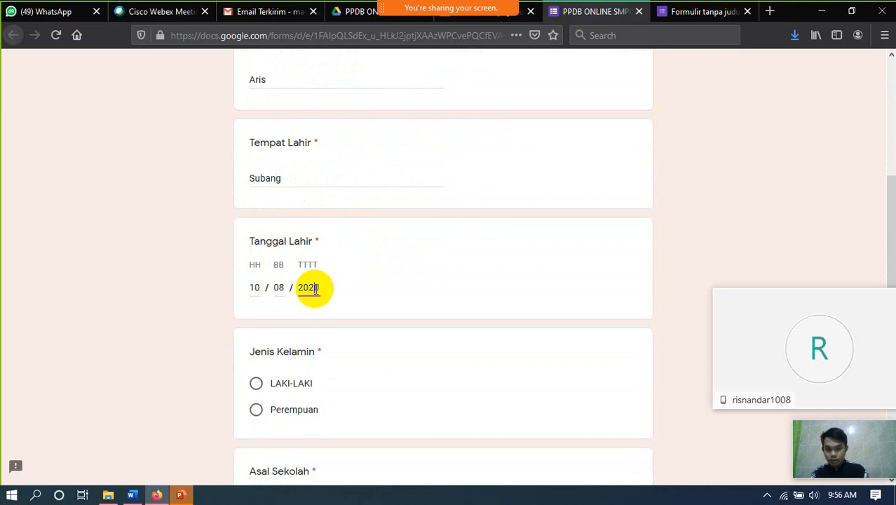
double_click(315, 289)
type("1999")
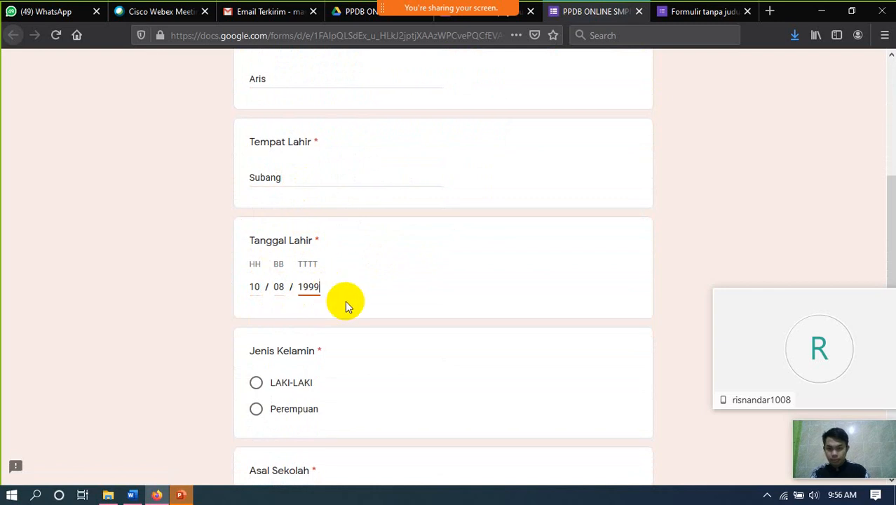
- Choose LAKI-LAKI, enter SMPN 1 Subang as Asal Sekolah and the email, then submit
scroll(308, 323, "down", 1)
left_click(257, 317)
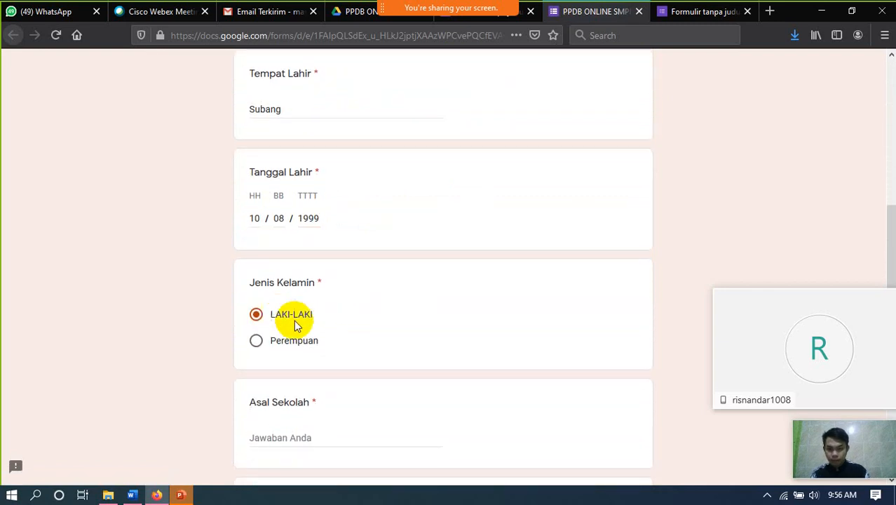
scroll(301, 323, "down", 2)
left_click(293, 310)
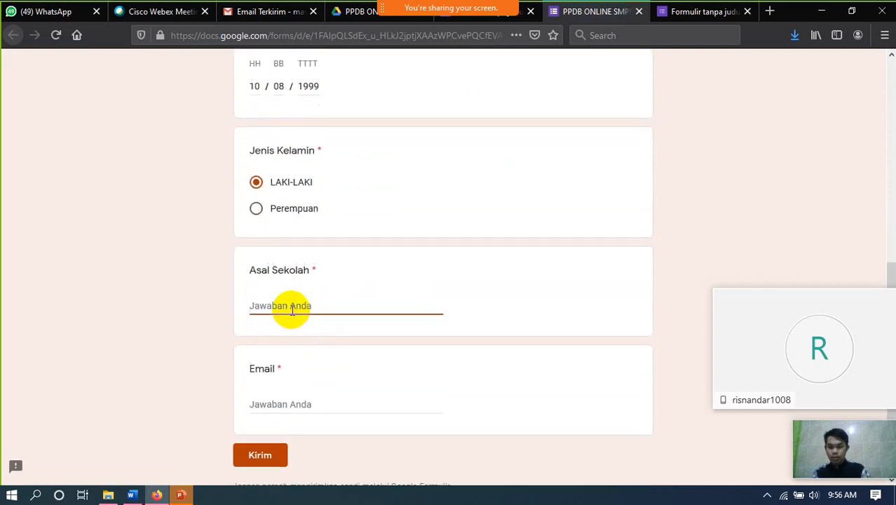
type("SM")
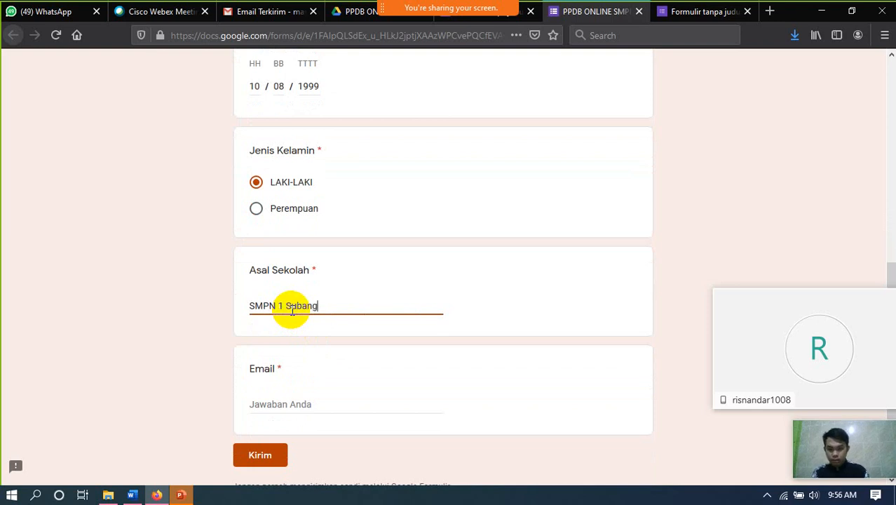
type("PN 1 Subang")
left_click(278, 402)
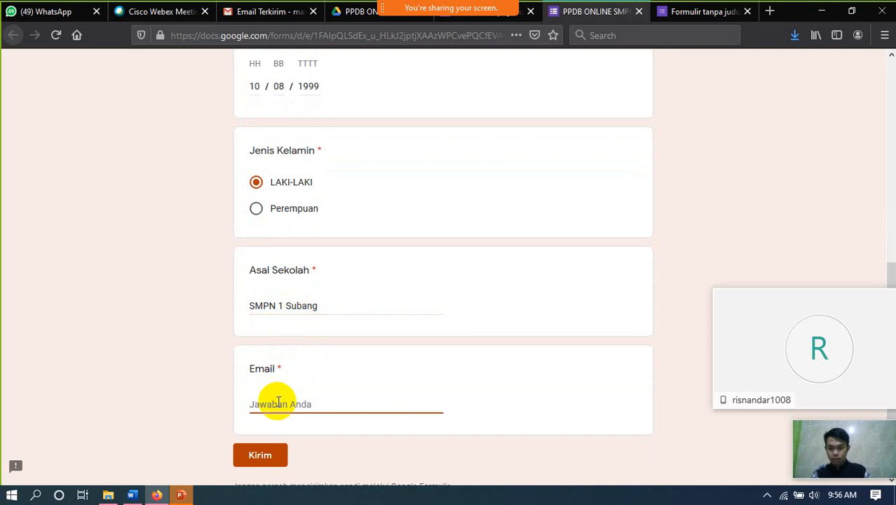
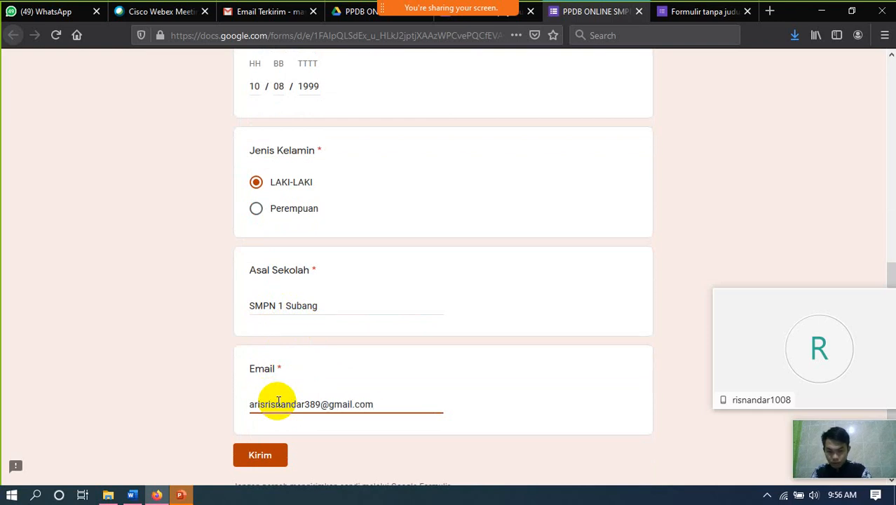
left_click(261, 456)
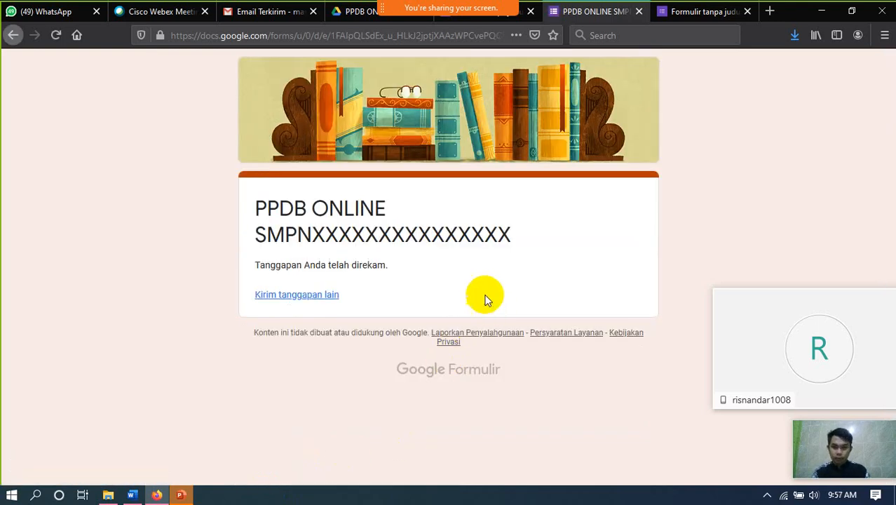
- View the form's Respons tab and open the responses in the linked Google Sheets spreadsheet
left_click(500, 26)
left_click(478, 106)
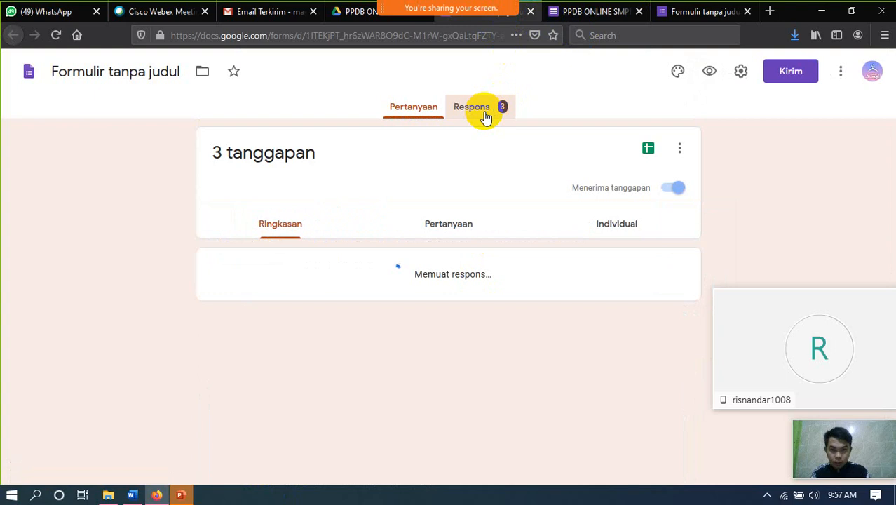
scroll(393, 326, "down", 2)
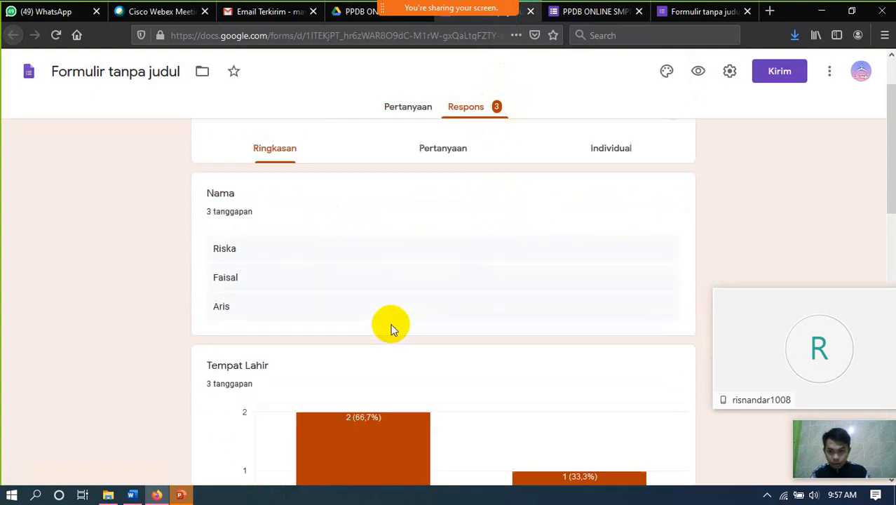
scroll(421, 309, "up", 2)
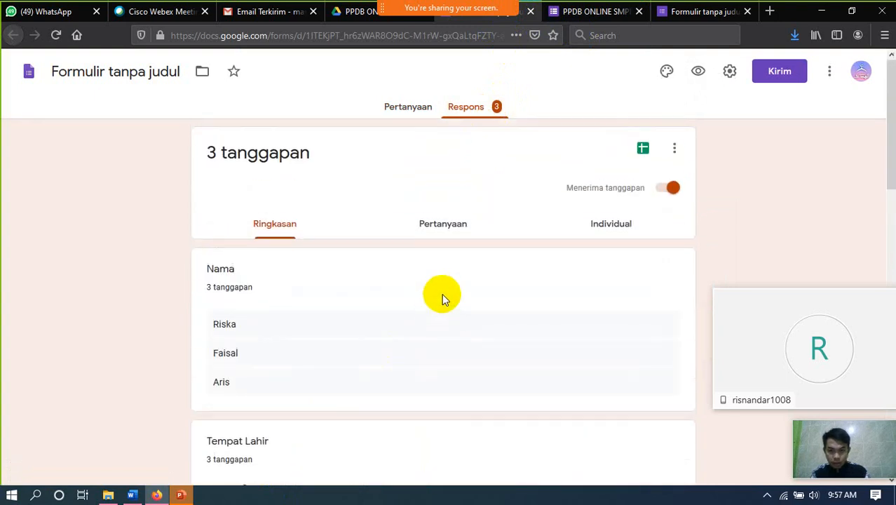
left_click(644, 150)
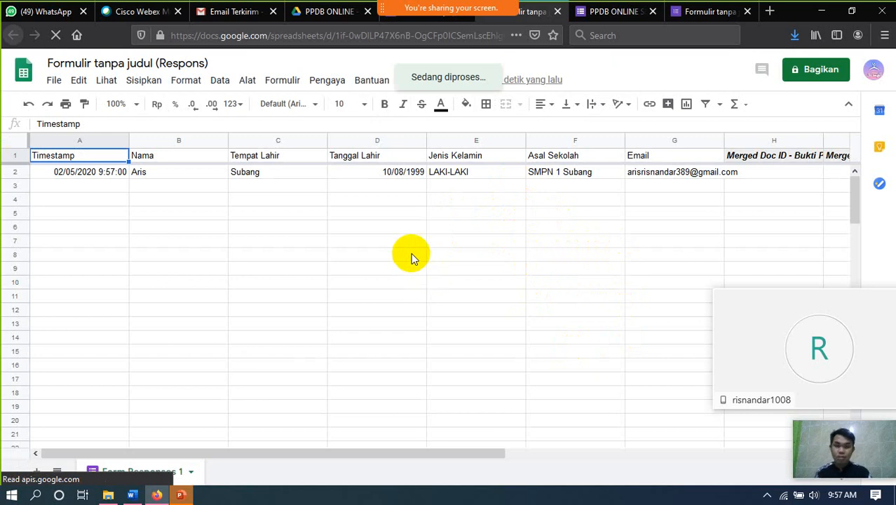
- Check the Pengaya add-ons, bring the Autocrat merge columns into view, then go to Gmail's sent mail
left_click(324, 81)
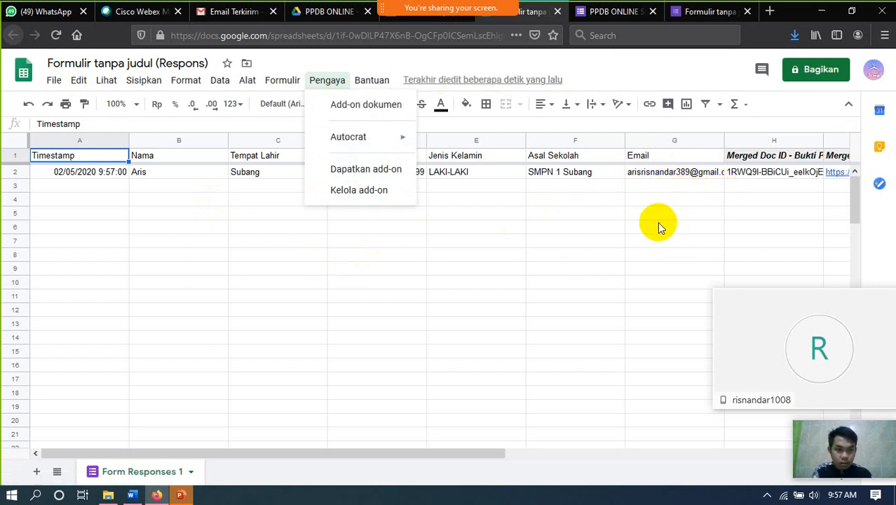
left_click(476, 257)
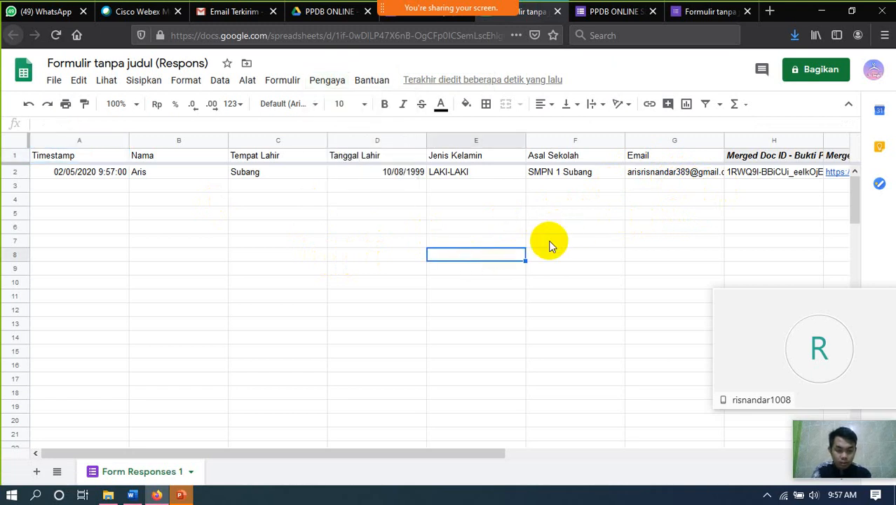
key("Right")
key("Right")
key("Right")
key("Right")
key("Right")
key("Right")
key("Right")
key("Right")
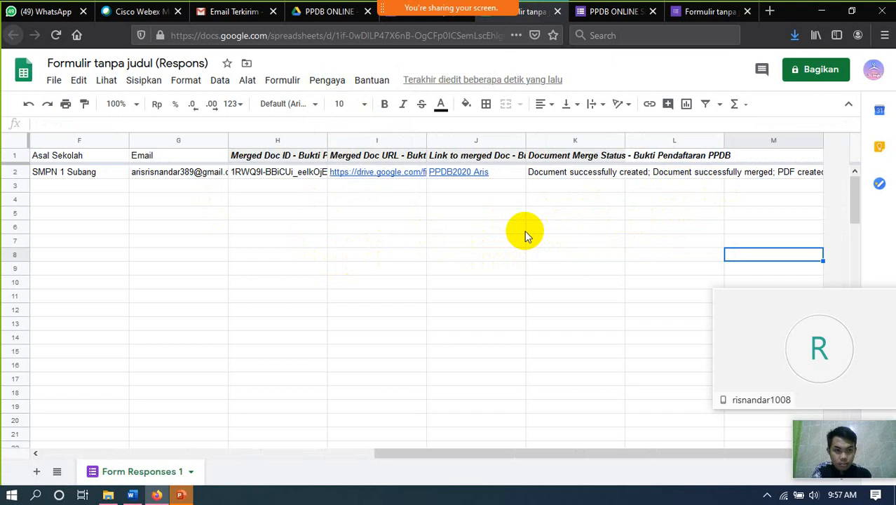
left_click(216, 8)
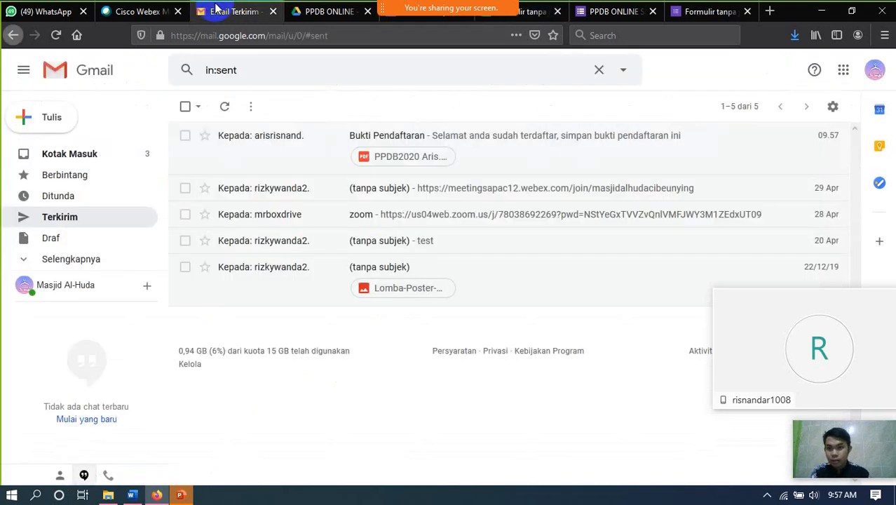
- Open the sent Bukti Pendaftaran email and download its attached PDF receipt
left_click(397, 141)
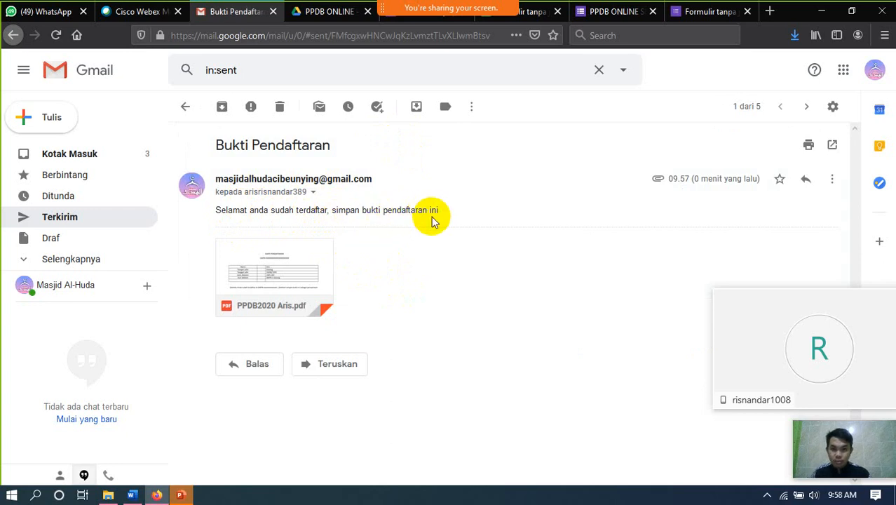
mouse_move(319, 304)
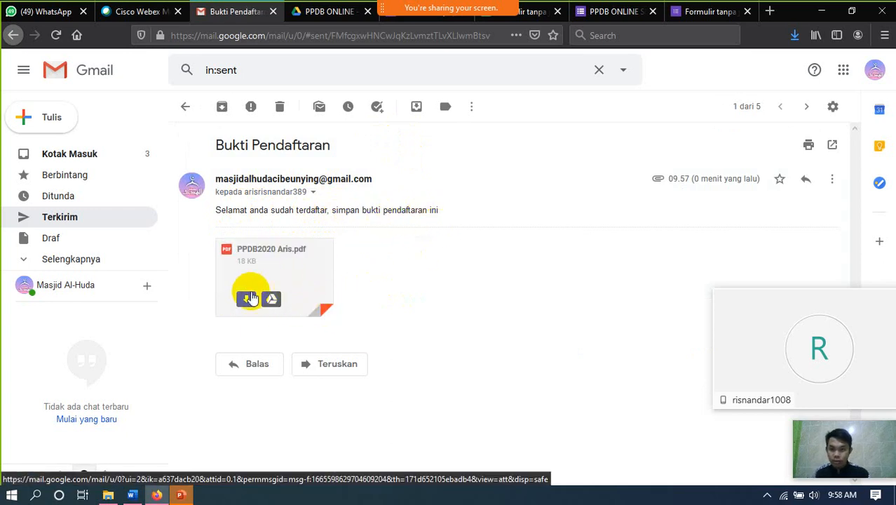
left_click(245, 298)
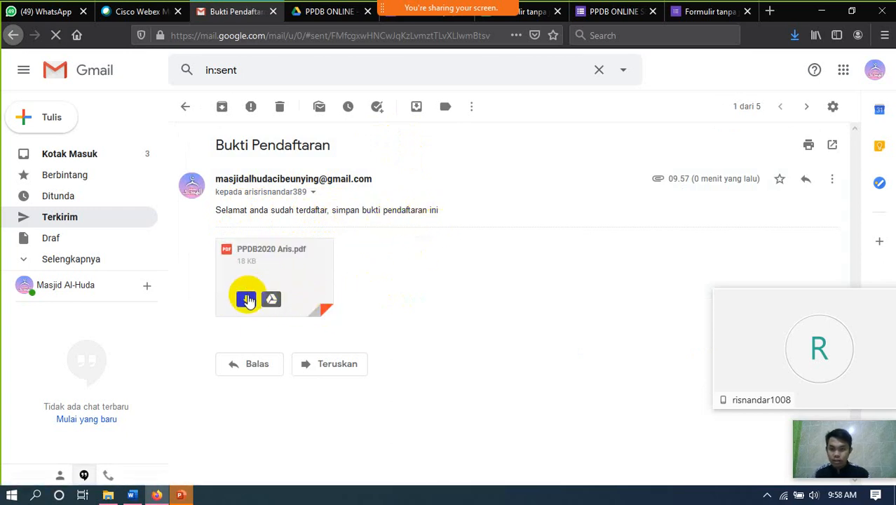
- Preview the PDF registration receipt, close it, and go to the PPDB ONLINE Drive folder
left_click(274, 274)
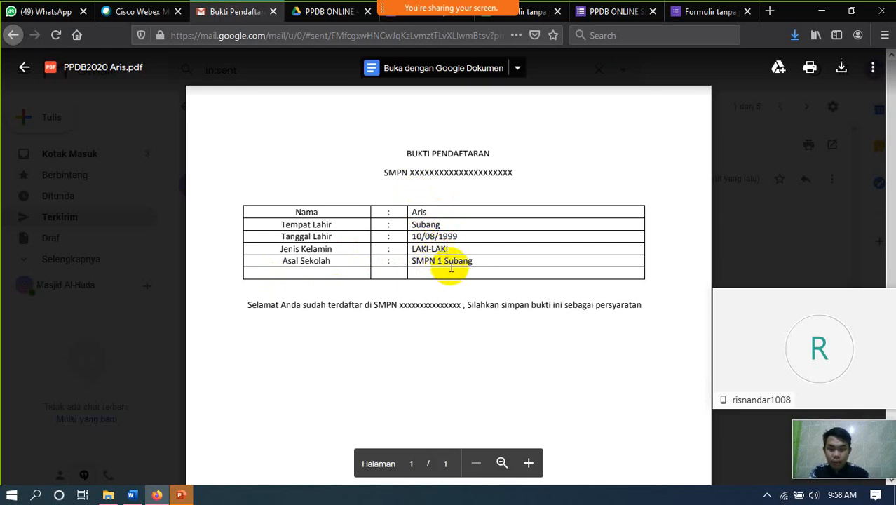
scroll(491, 263, "down", 2)
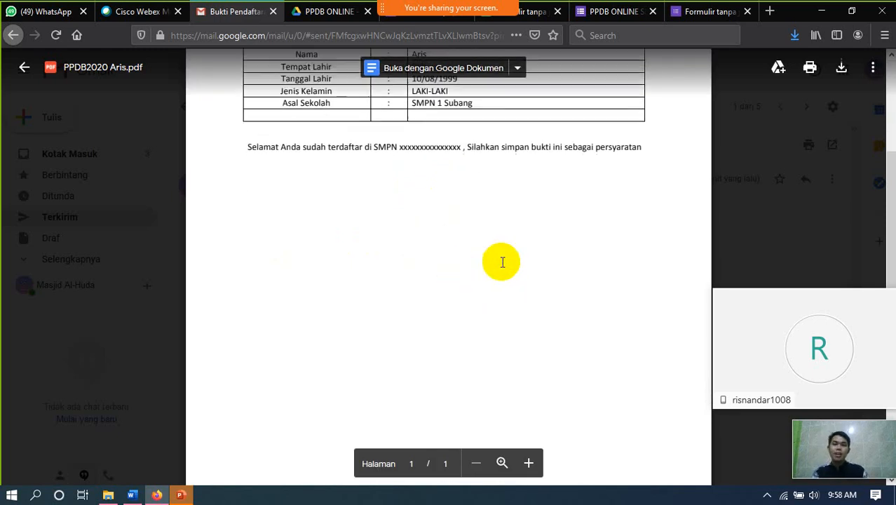
scroll(505, 242, "up", 2)
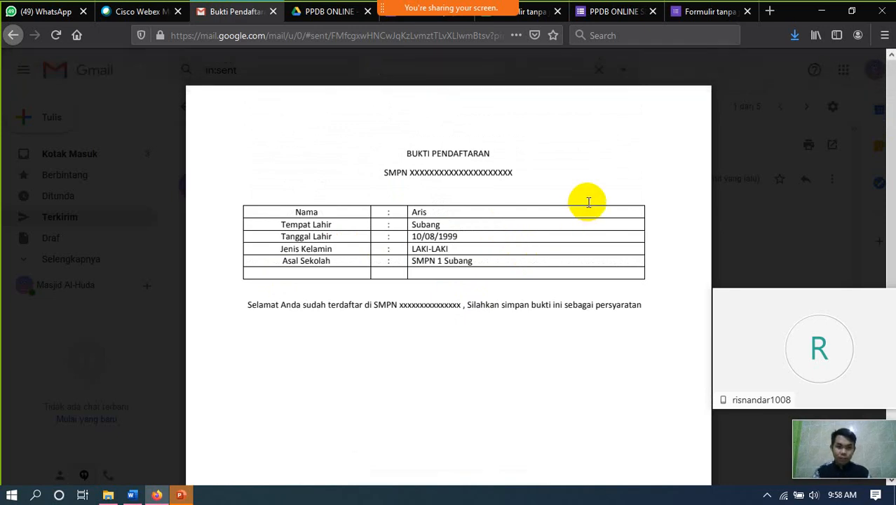
left_click(560, 69)
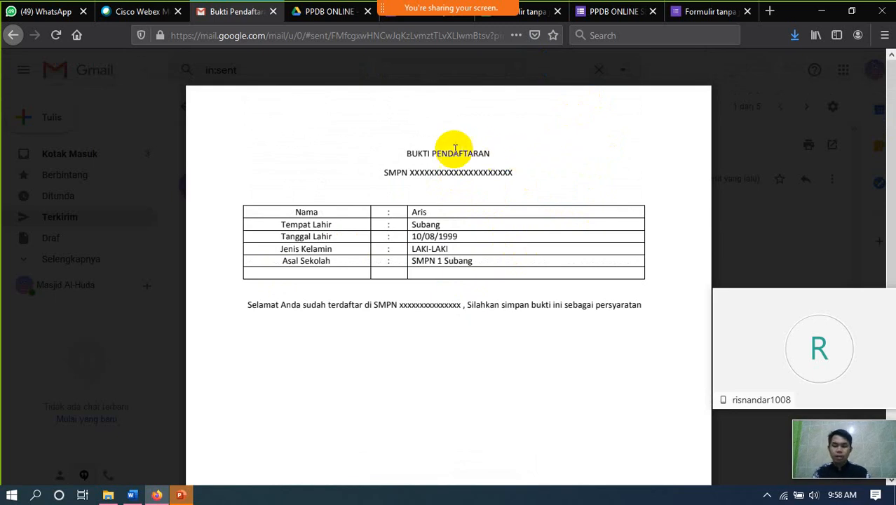
left_click(19, 68)
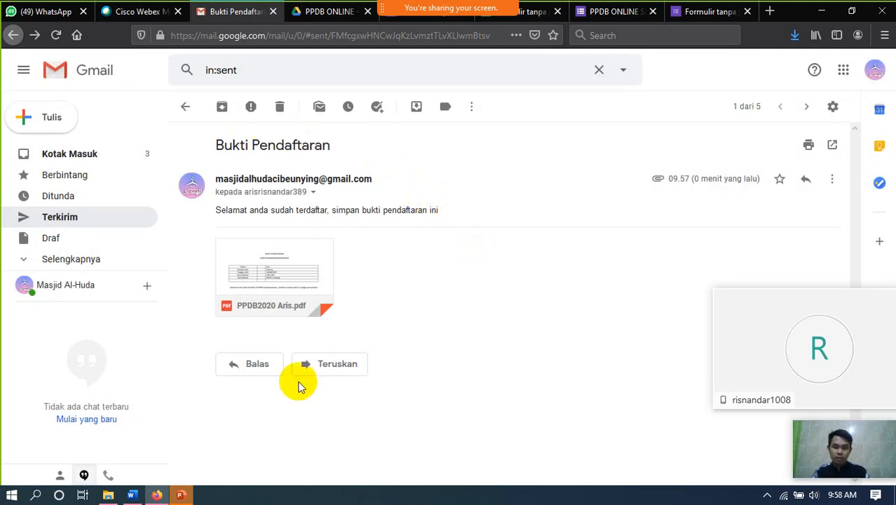
left_click(325, 12)
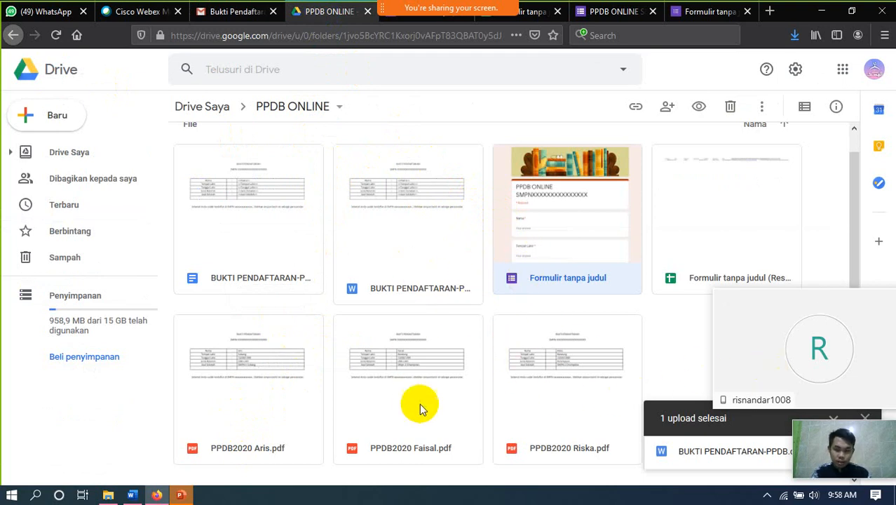
scroll(558, 433, "up", 1)
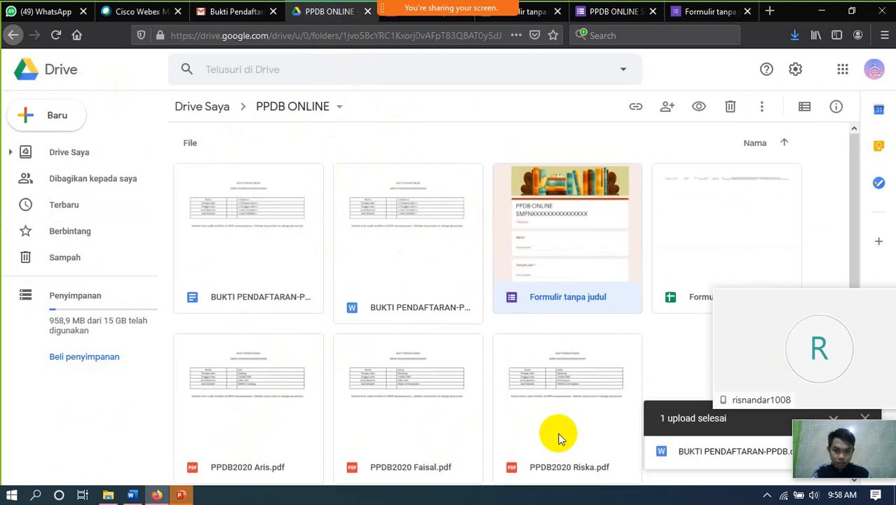
scroll(559, 439, "down", 1)
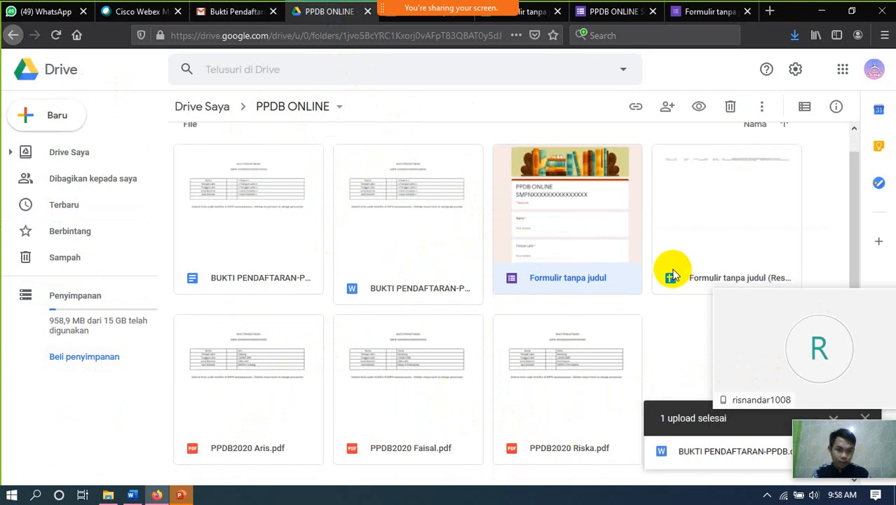
scroll(660, 261, "up", 1)
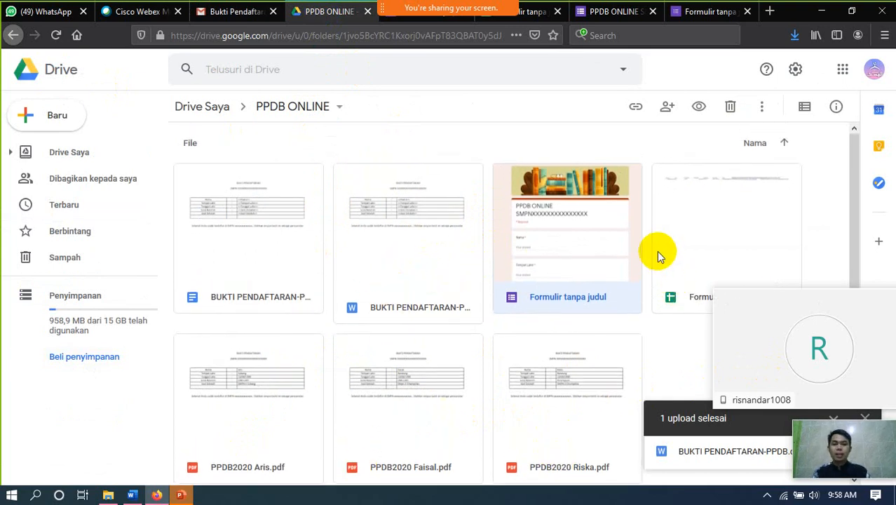